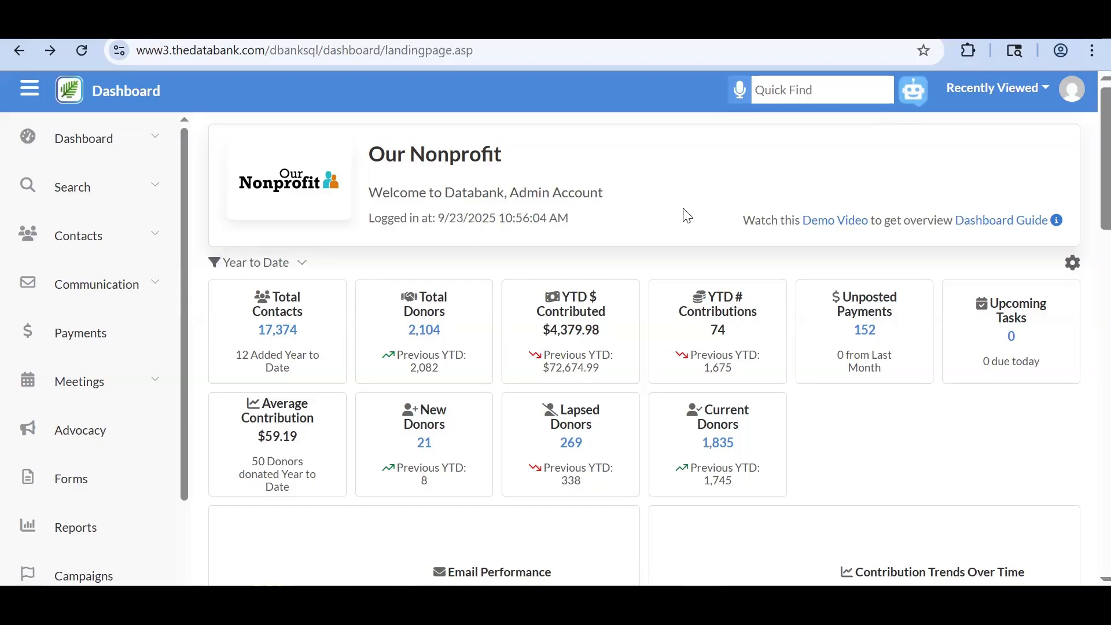
- Expand Help in the sidebar to list Support Center, Support Request, User Guides and Feature Request
scroll(124, 359, "down", 3)
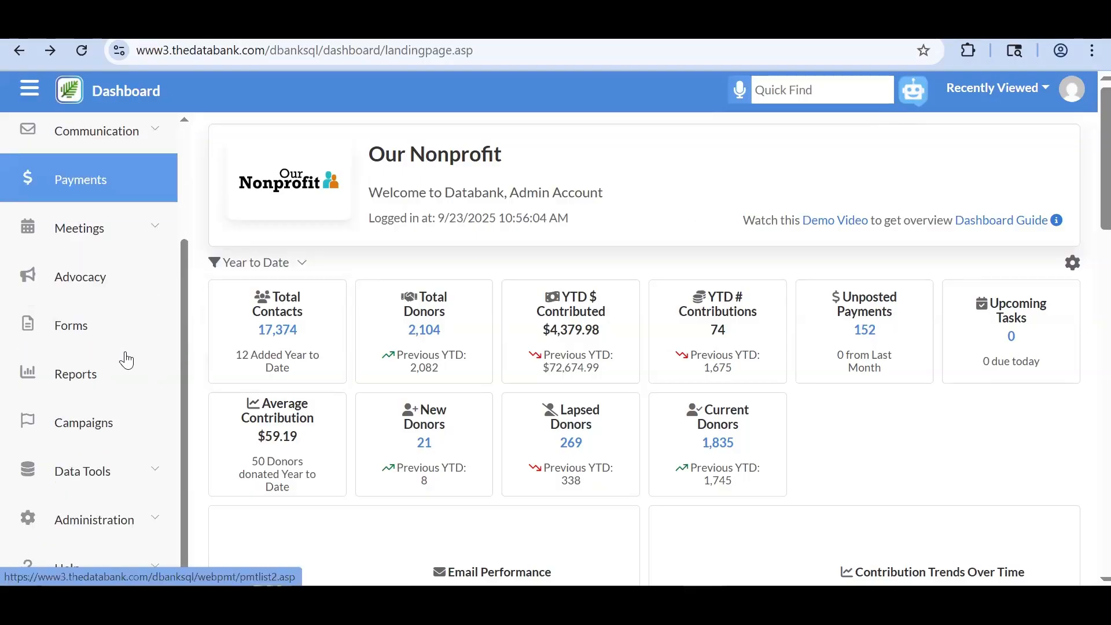
left_click(144, 565)
scroll(145, 565, "down", 4)
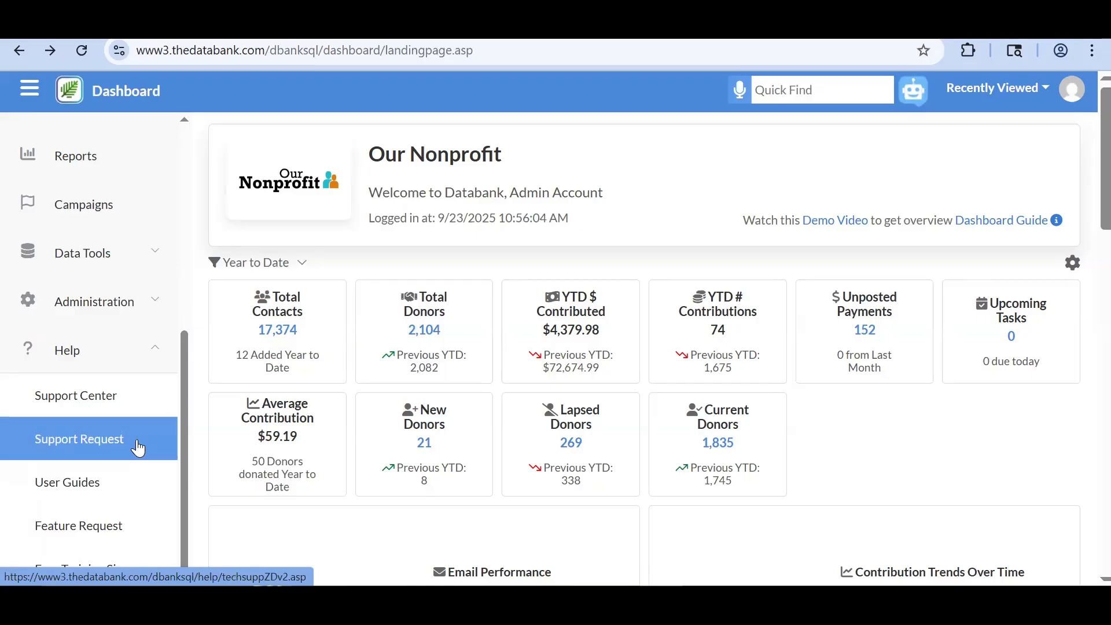
scroll(137, 447, "down", 1)
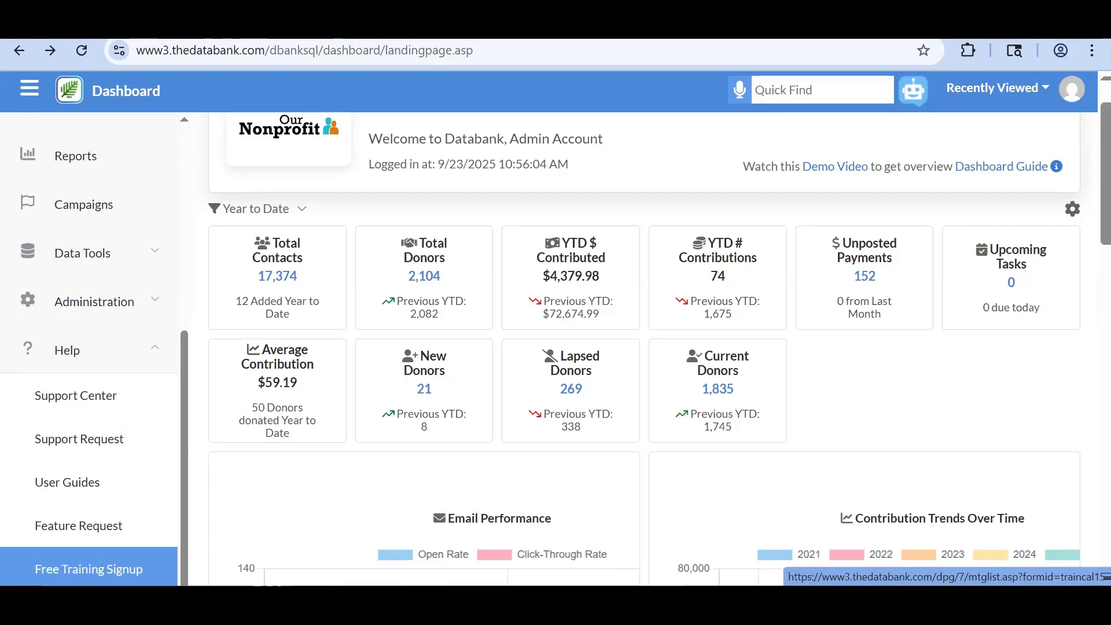
scroll(164, 364, "up", 6)
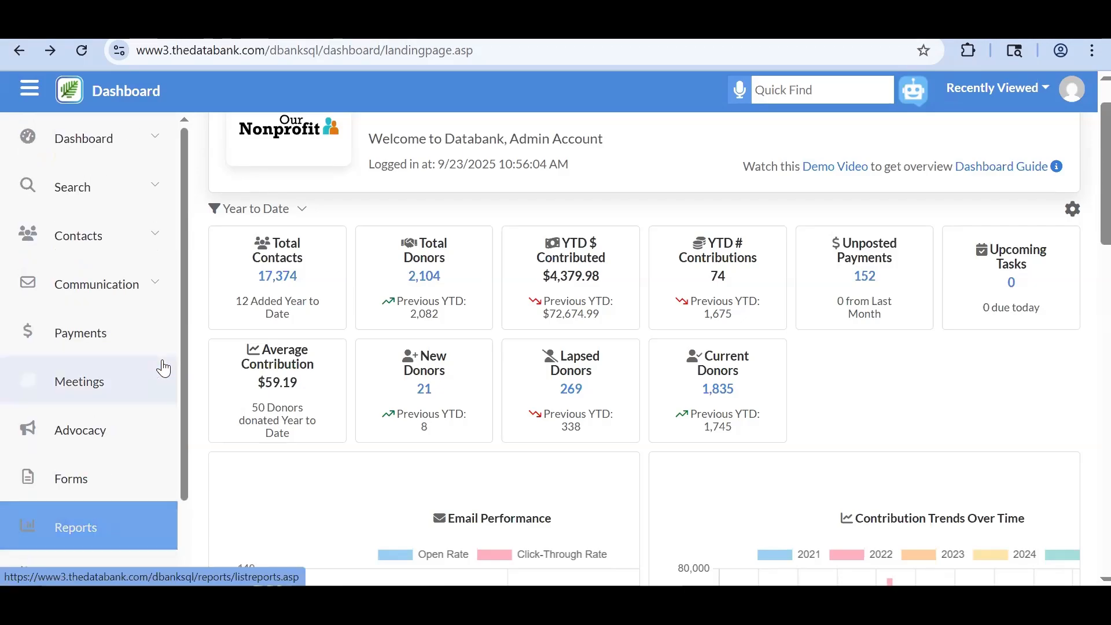
scroll(443, 240, "up", 1)
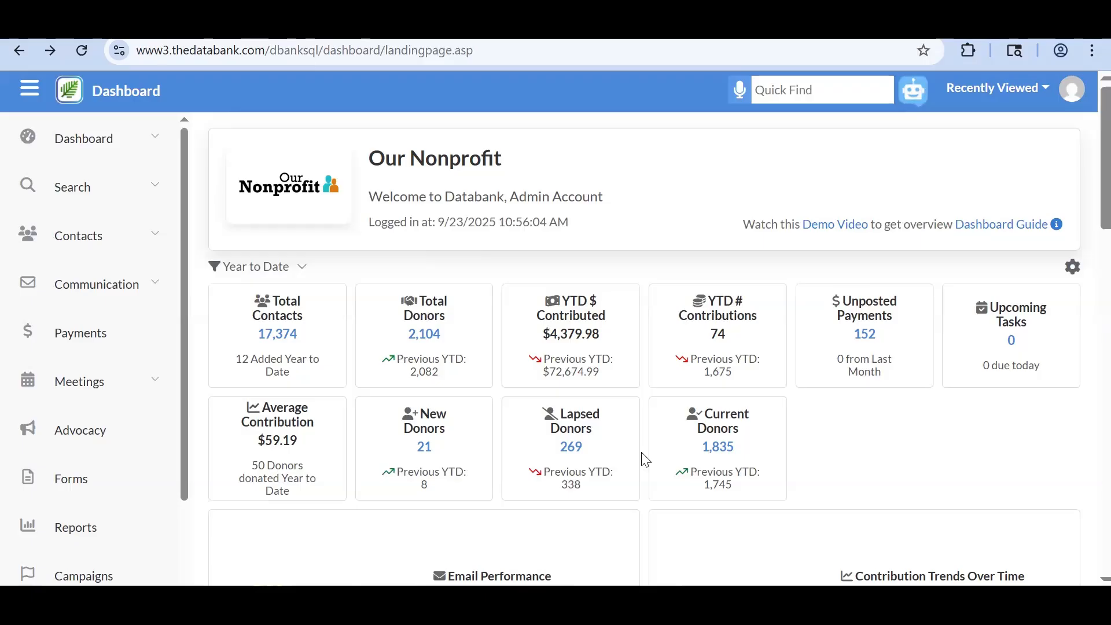
scroll(646, 461, "down", 1)
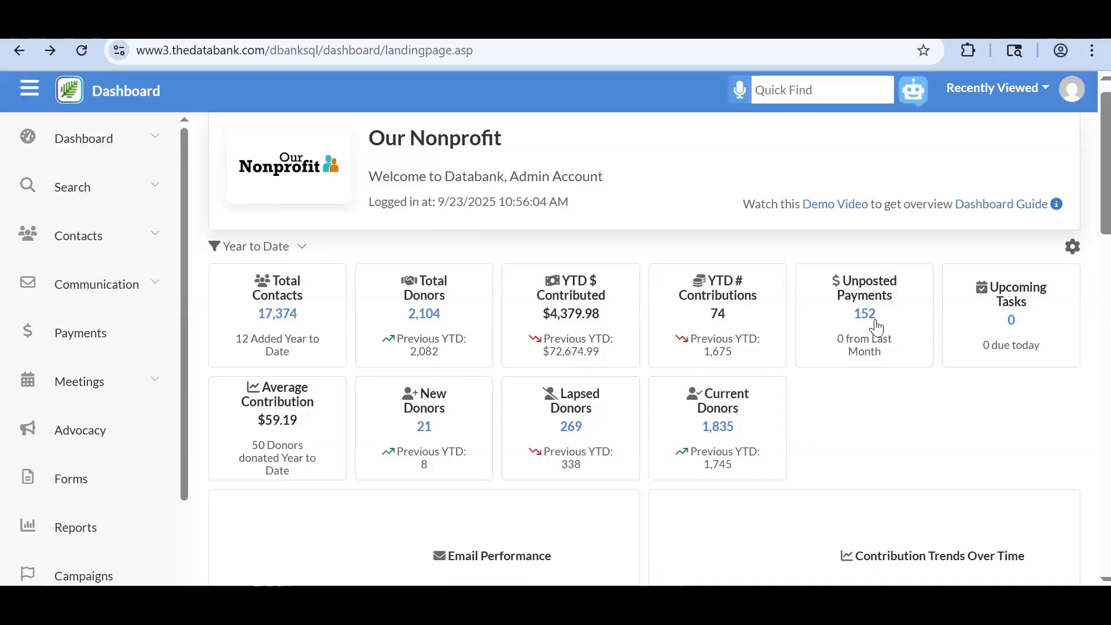
left_click(1072, 246)
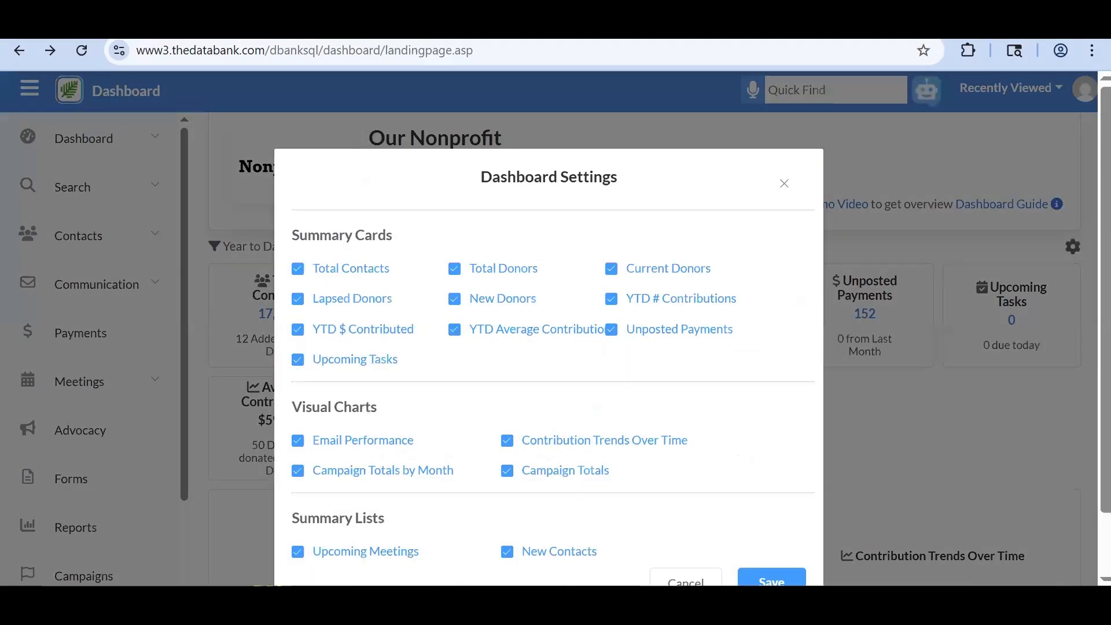
scroll(610, 389, "down", 2)
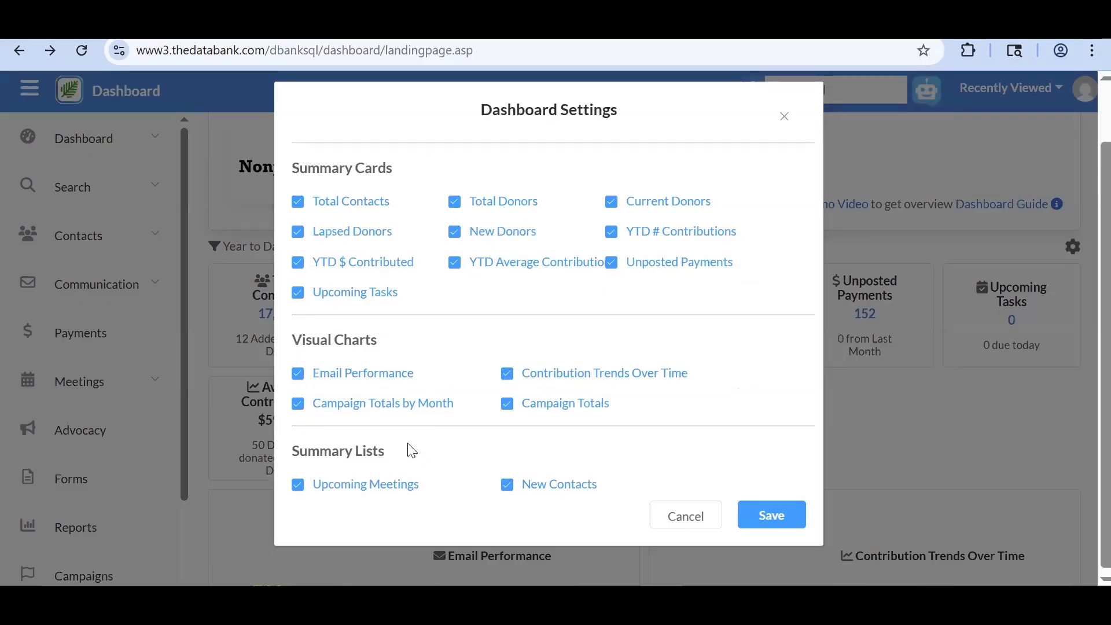
left_click(670, 519)
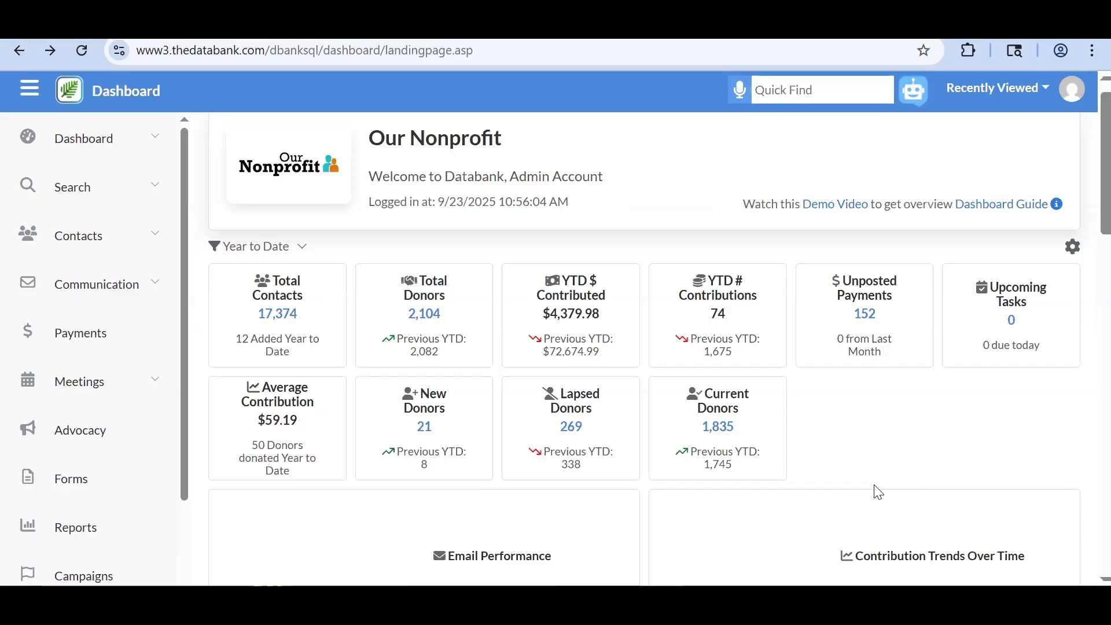
left_click(278, 315)
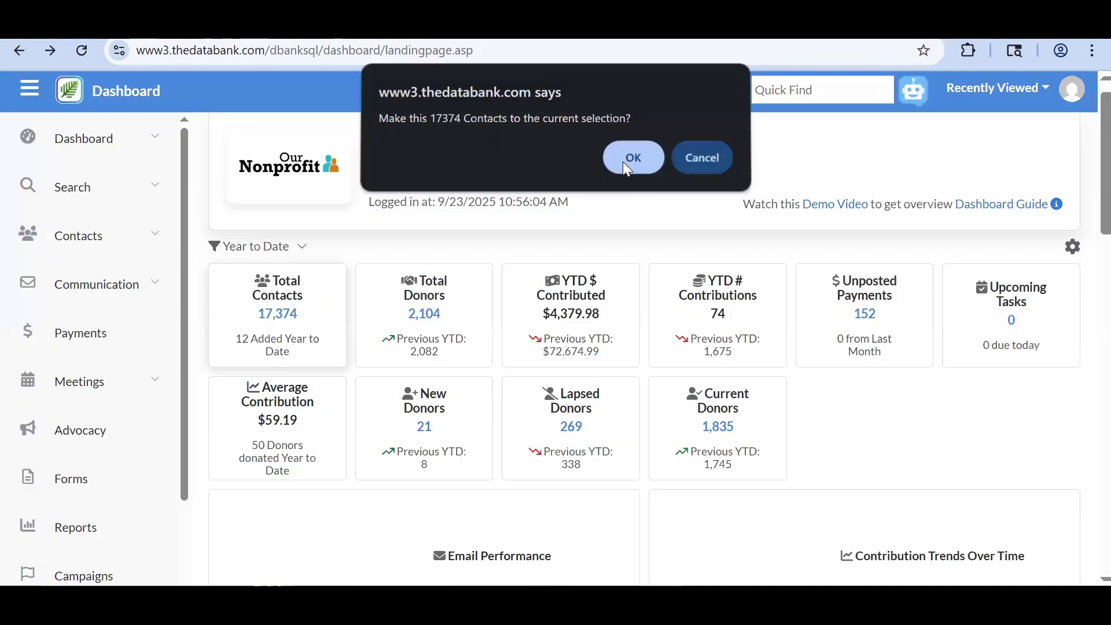
- Make all 17,374 contacts the current selection and dismiss the confirmation
left_click(624, 163)
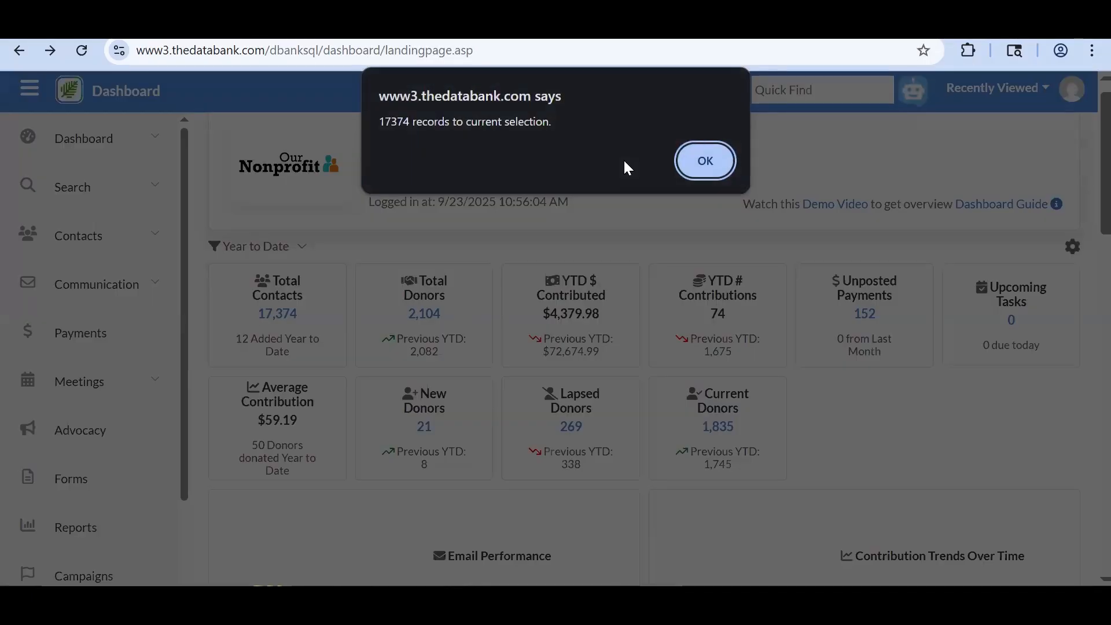
left_click(693, 163)
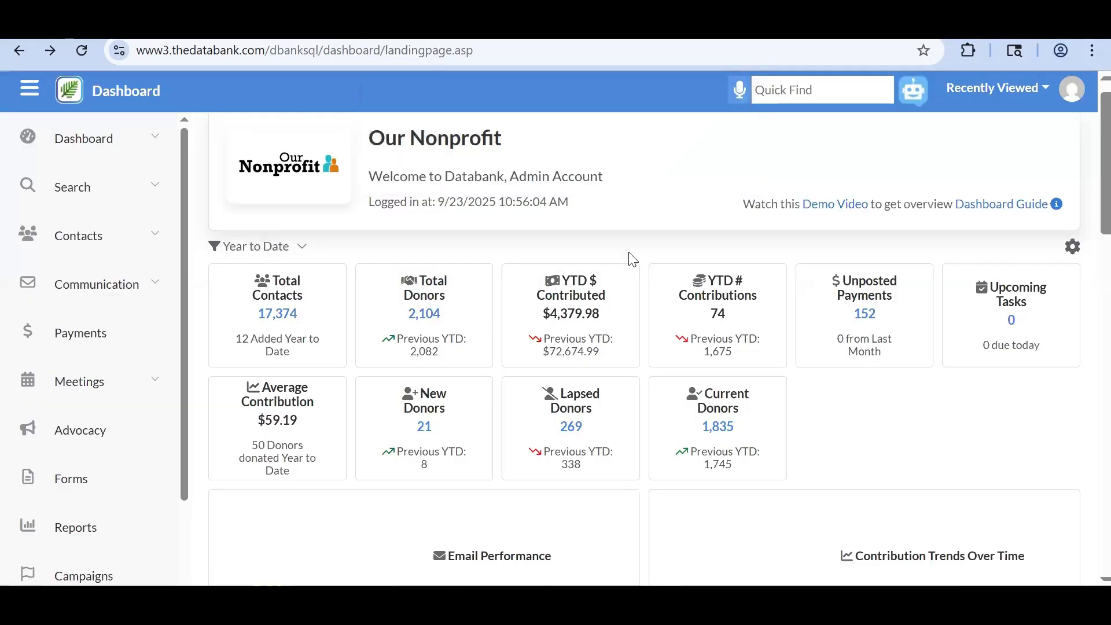
scroll(597, 296, "up", 1)
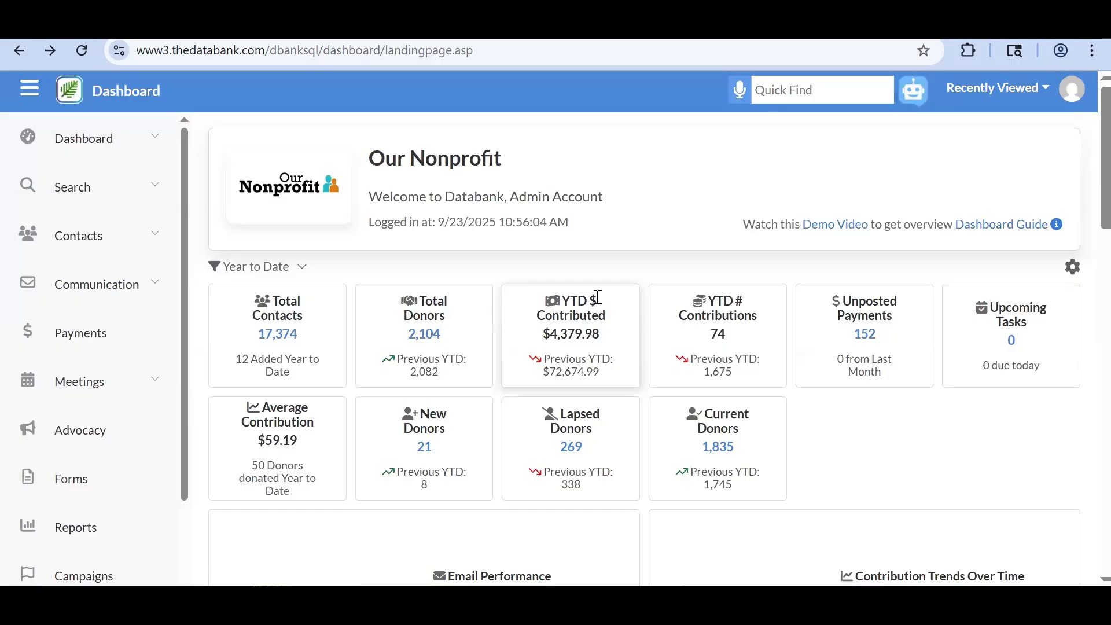
- Leave the dashboard date range unchanged and view the selected contacts under Contacts > View Selected
left_click(302, 266)
left_click(455, 358)
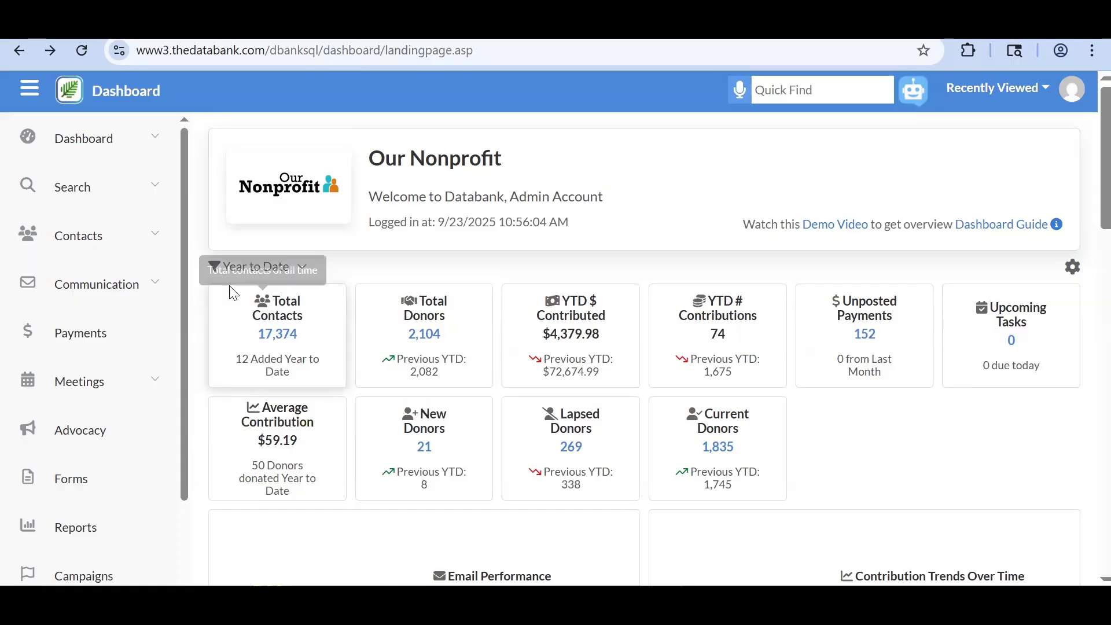
left_click(152, 249)
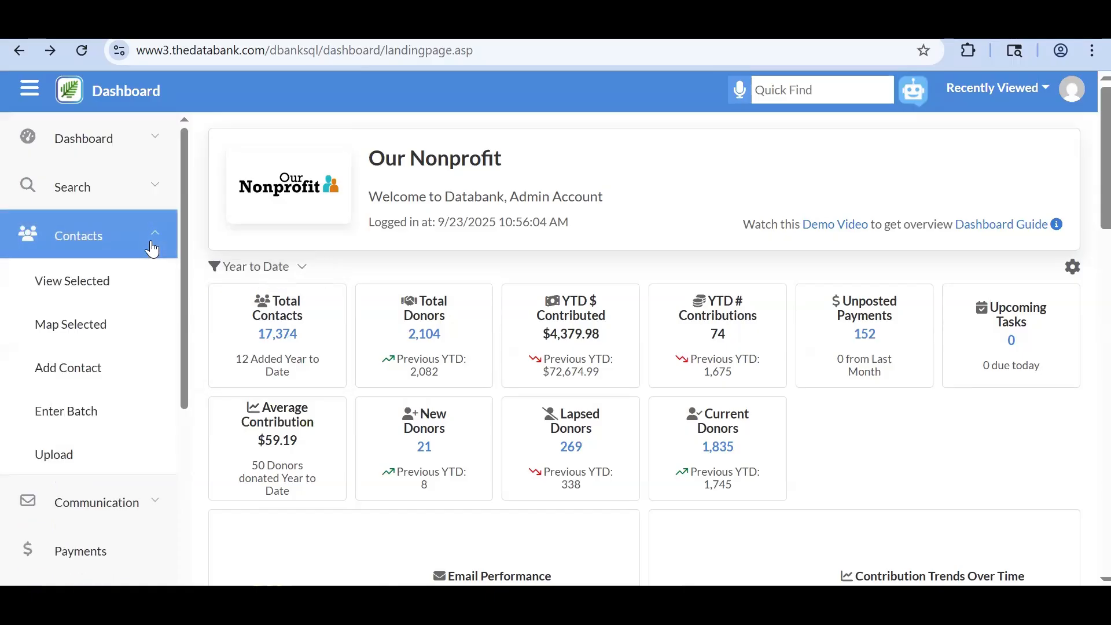
left_click(137, 282)
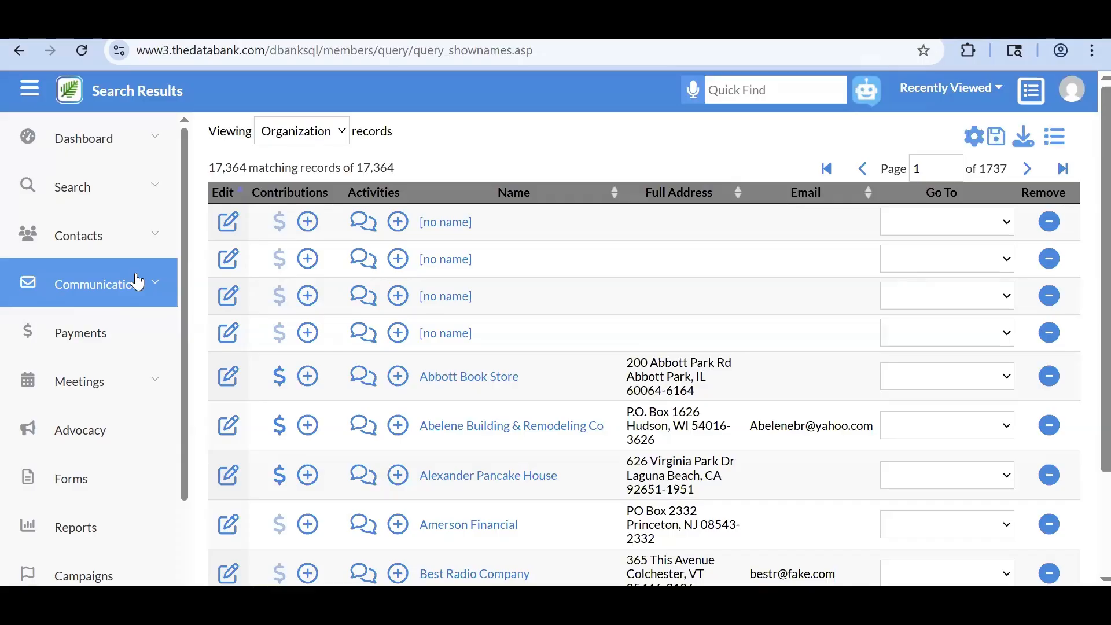
- Check the Viewing record type on the 17,364 Organization results, leaving it unchanged
mouse_move(248, 37)
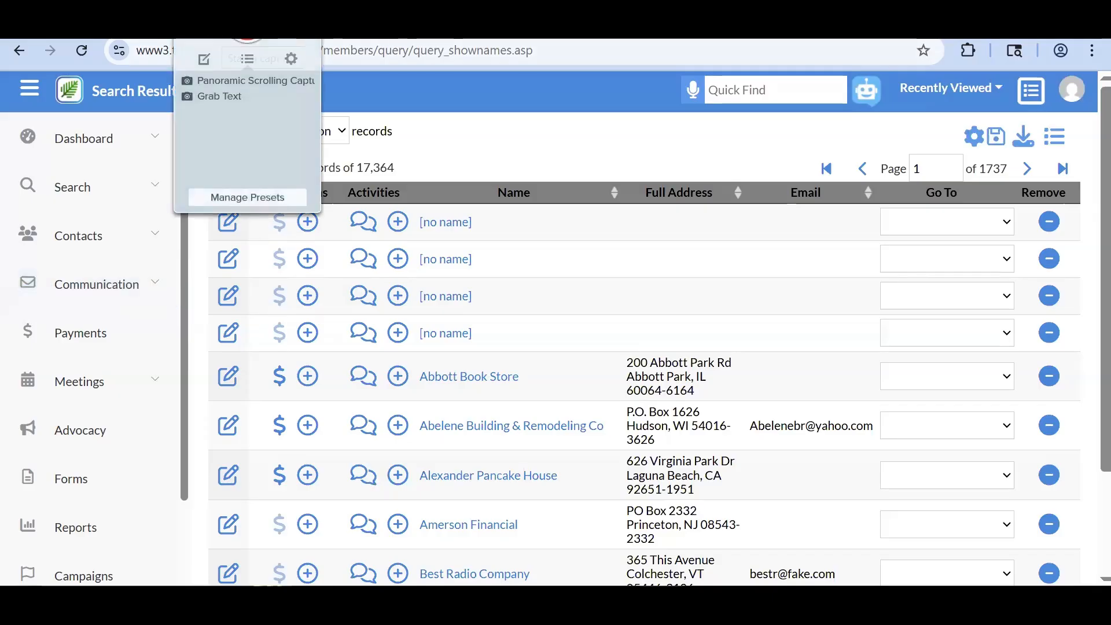
left_click(343, 131)
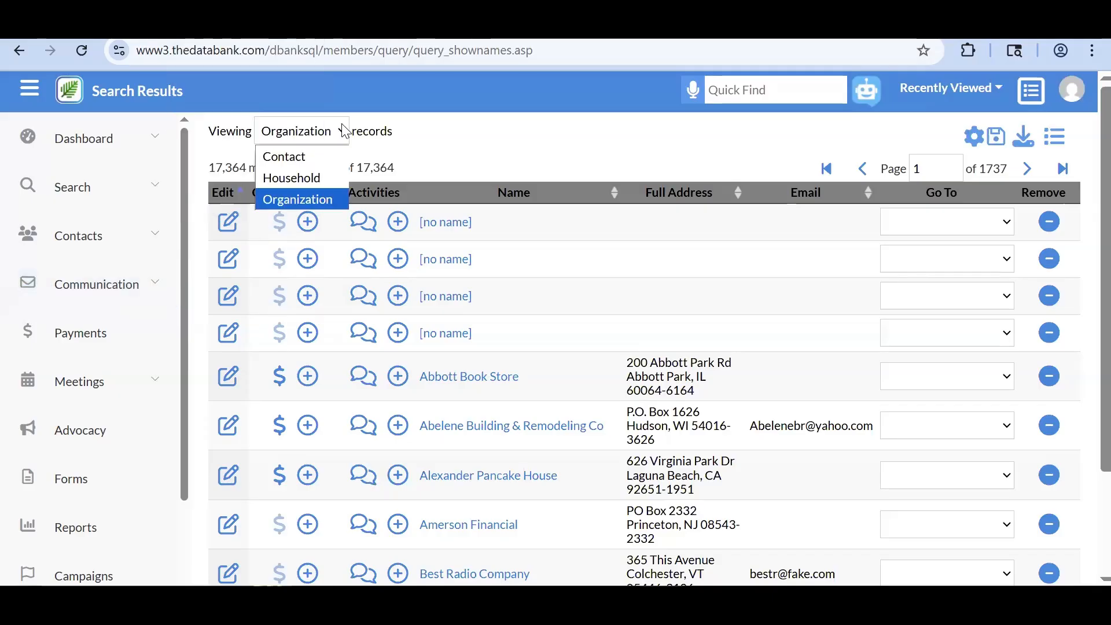
left_click(461, 160)
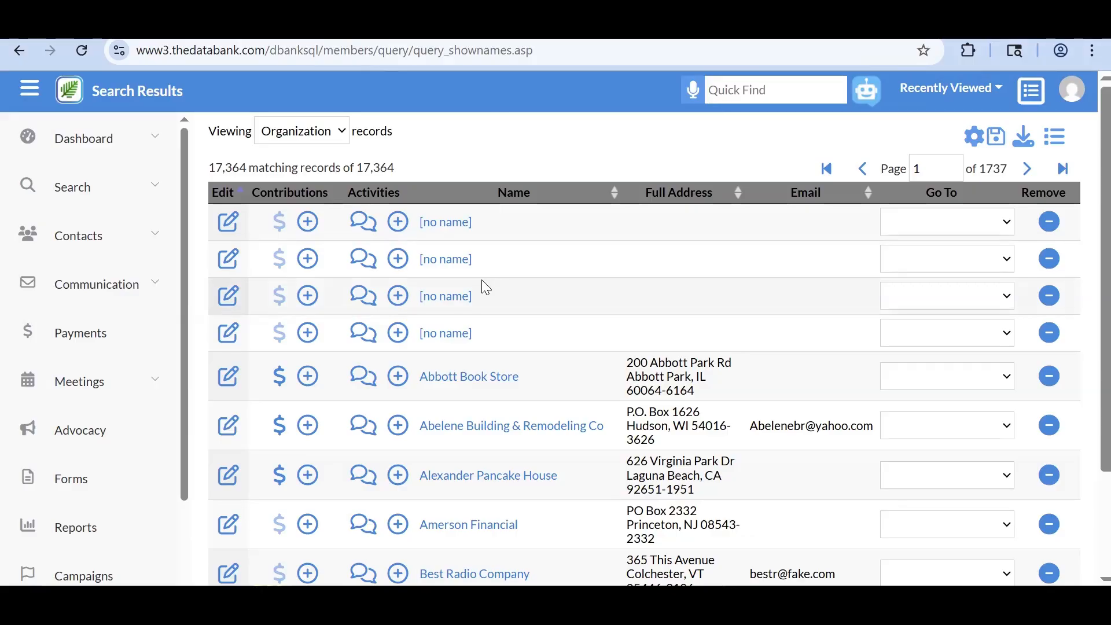
- Page forward to results page 4 and switch the Viewing type from Organization to Contact
scroll(481, 280, "down", 1)
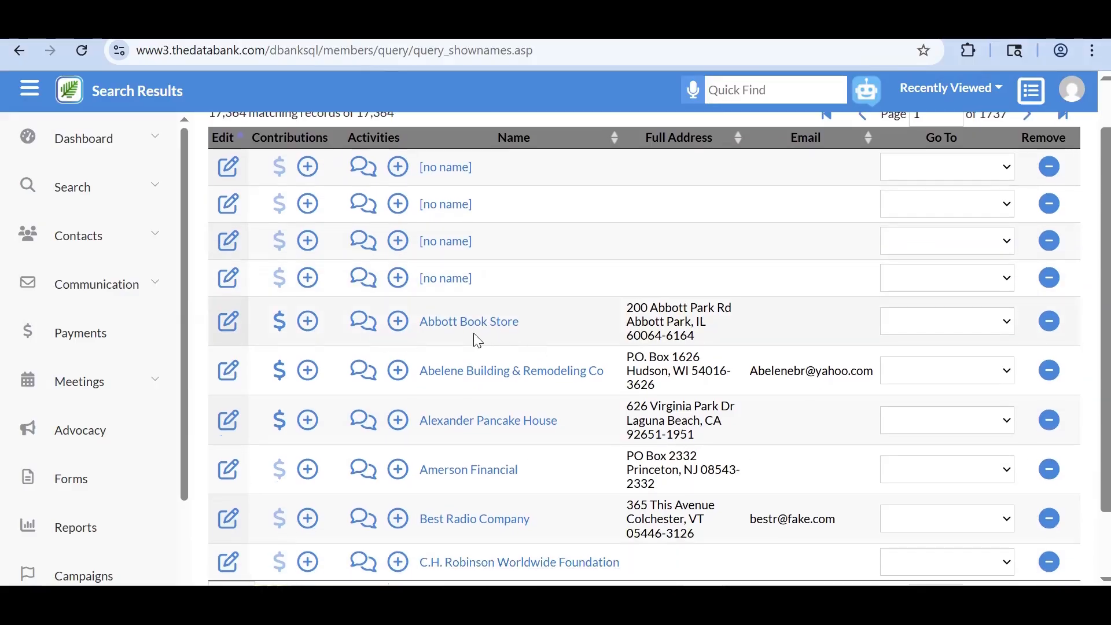
scroll(479, 340, "down", 1)
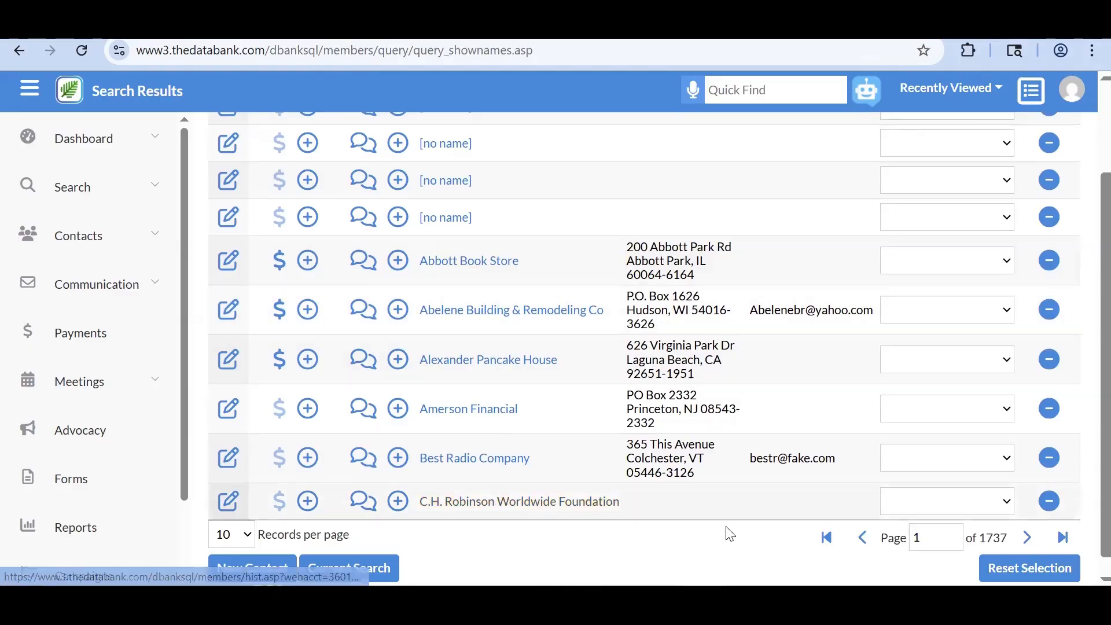
left_click(1027, 538)
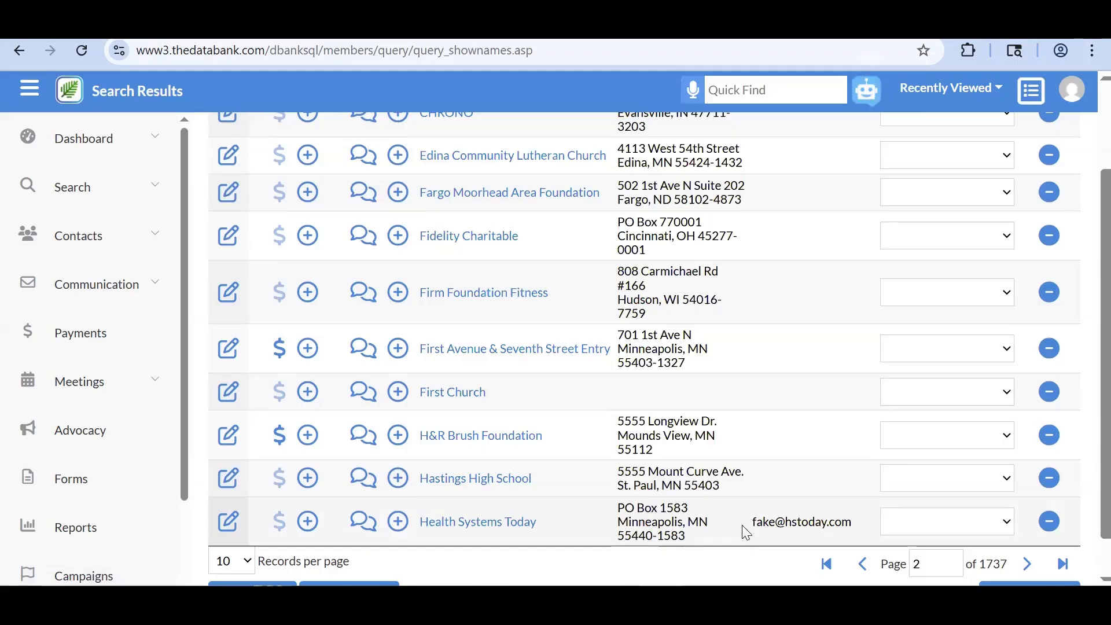
scroll(746, 532, "up", 2)
scroll(746, 532, "down", 2)
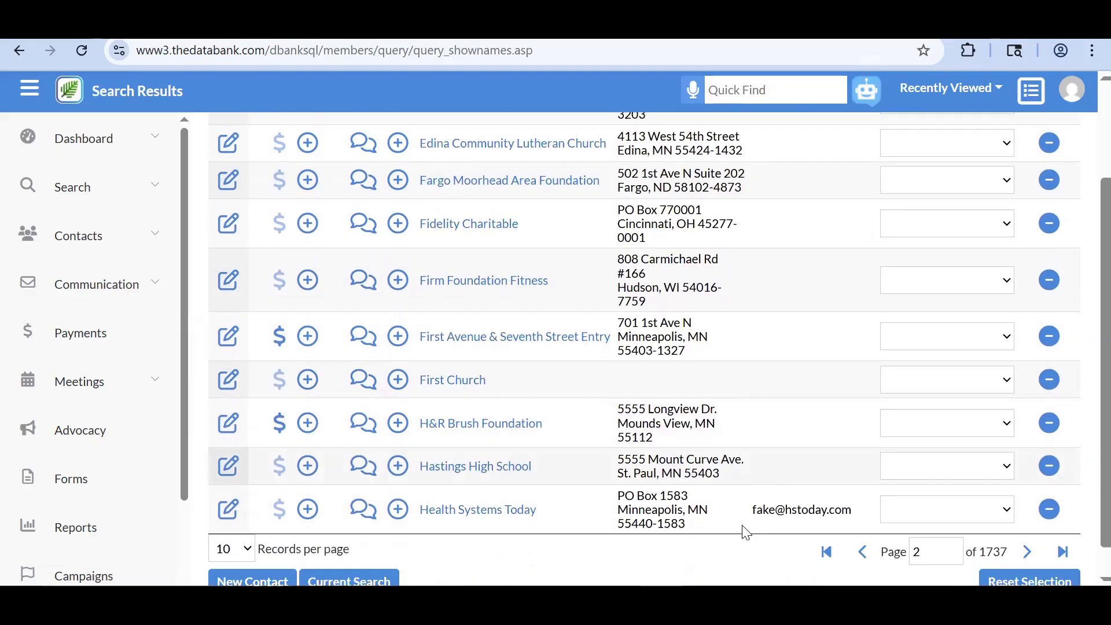
scroll(639, 367, "up", 3)
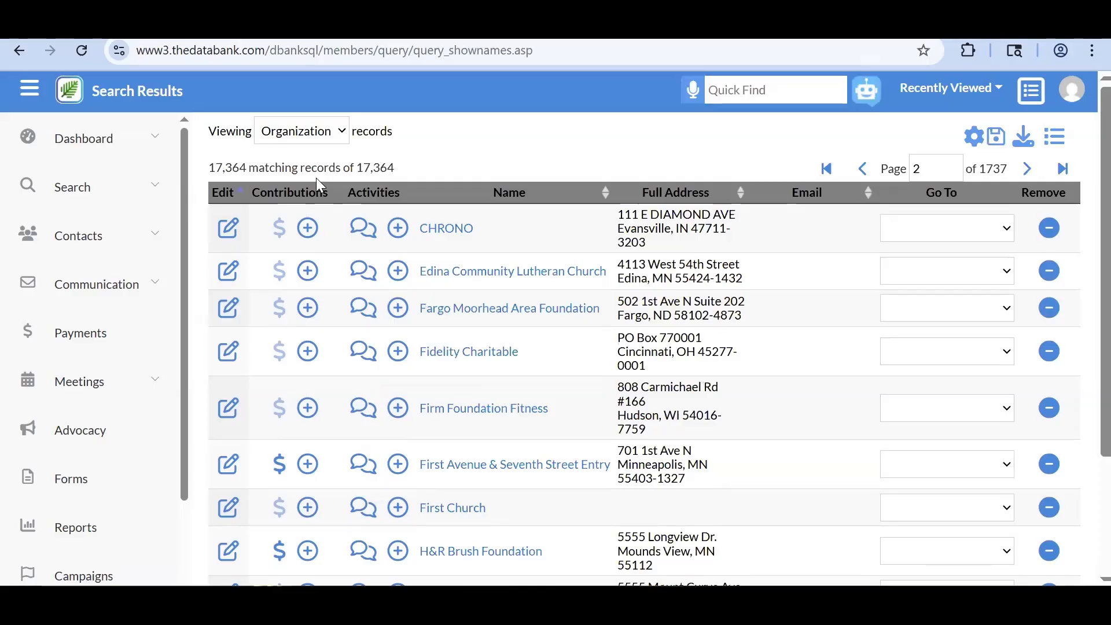
left_click(1028, 171)
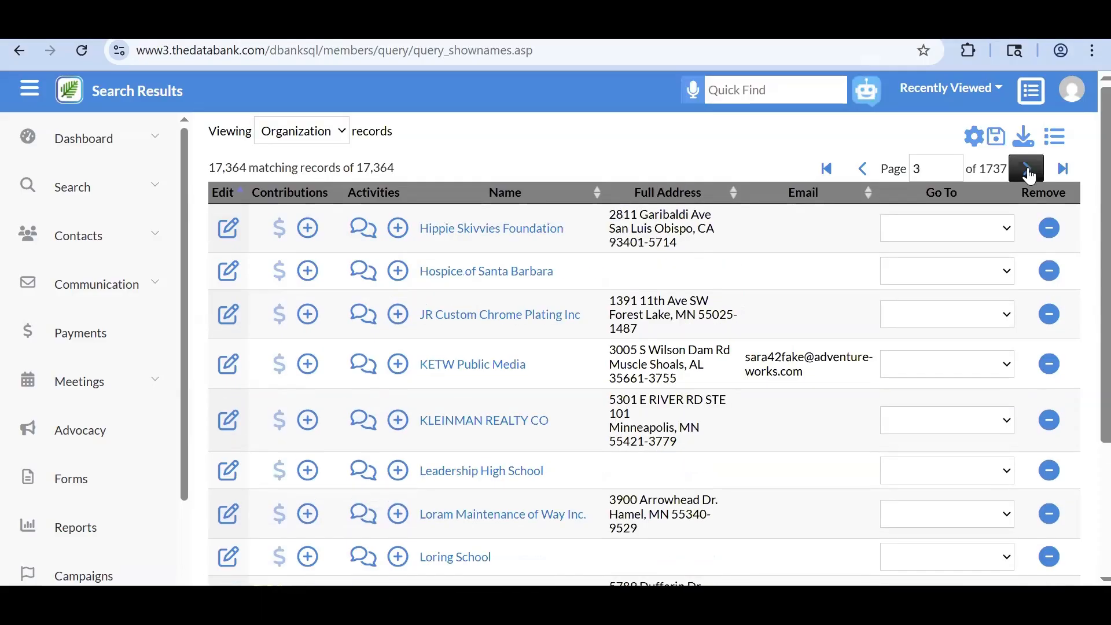
left_click(1028, 171)
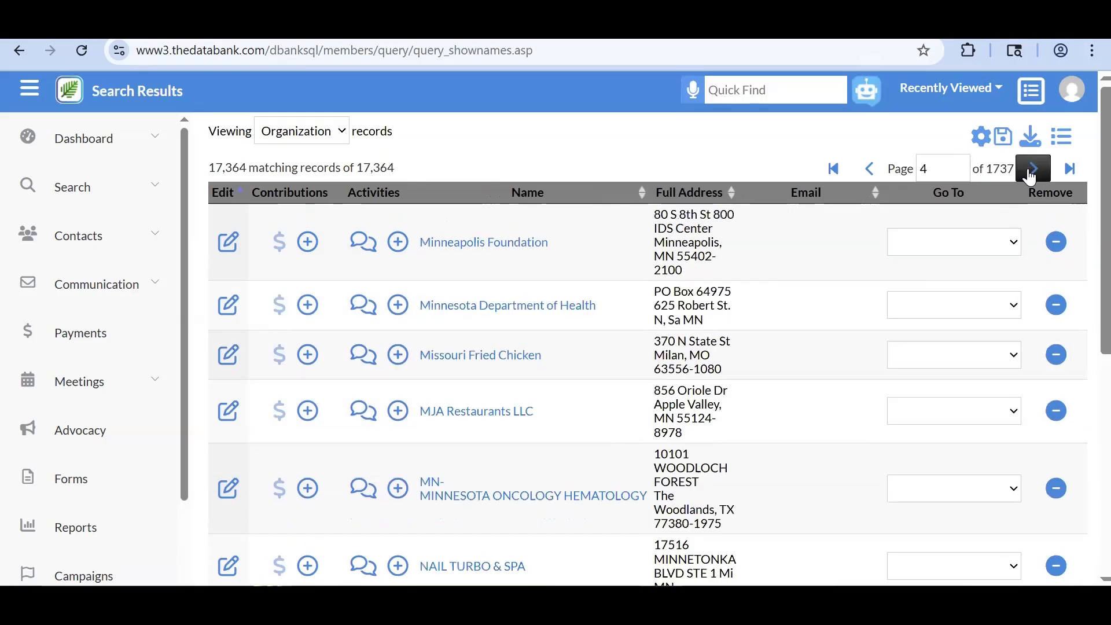
left_click(259, 130)
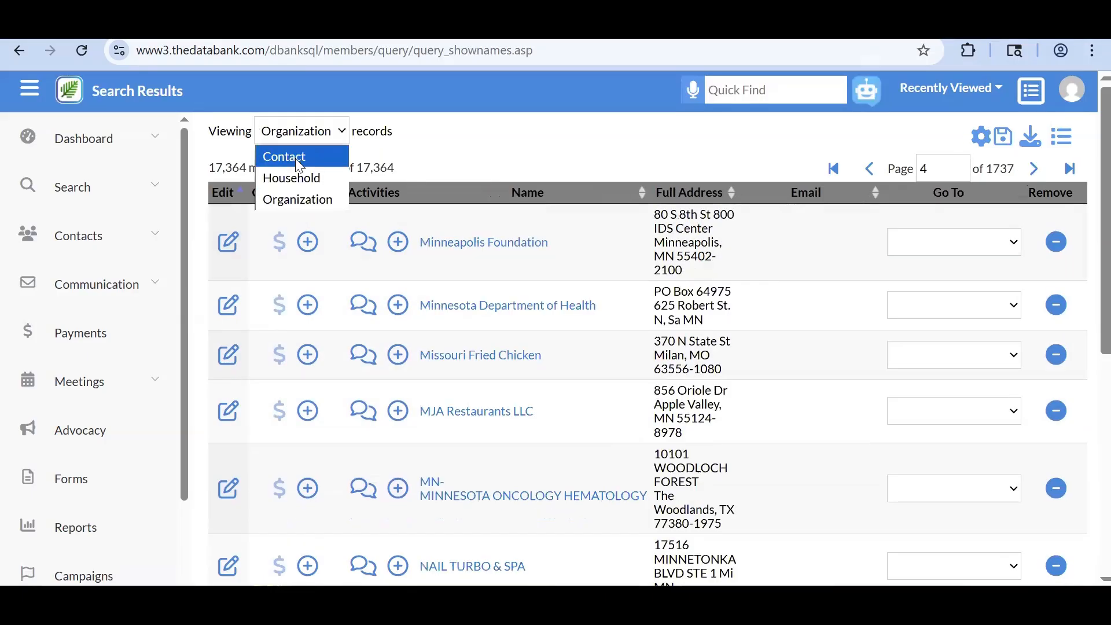
left_click(295, 158)
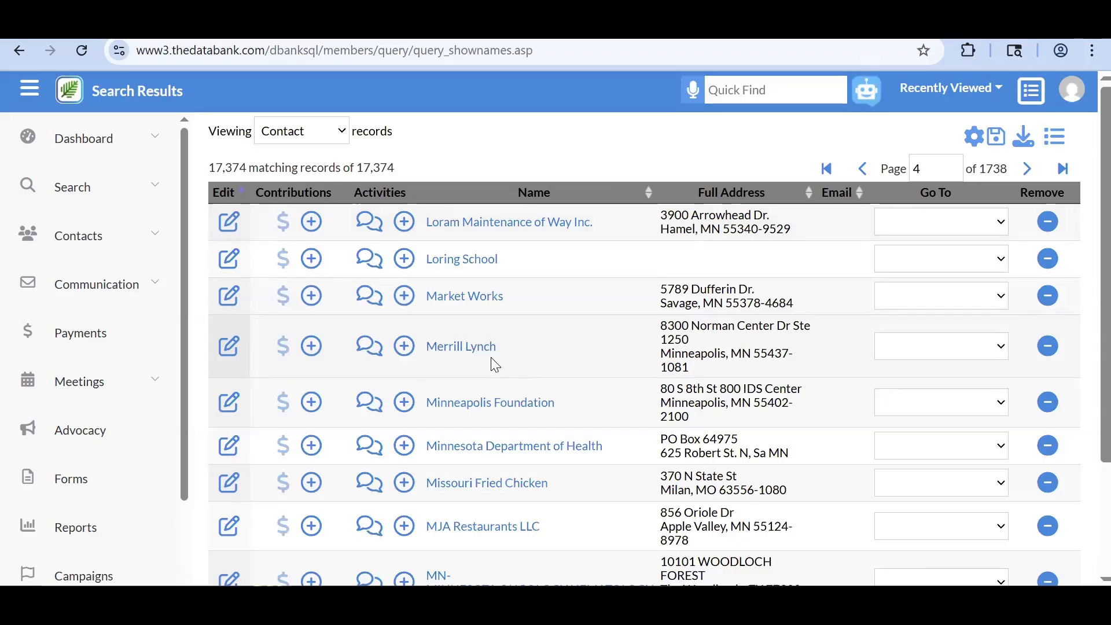
- Return to the Dashboard Welcome page with its summary cards
left_click(127, 128)
left_click(119, 180)
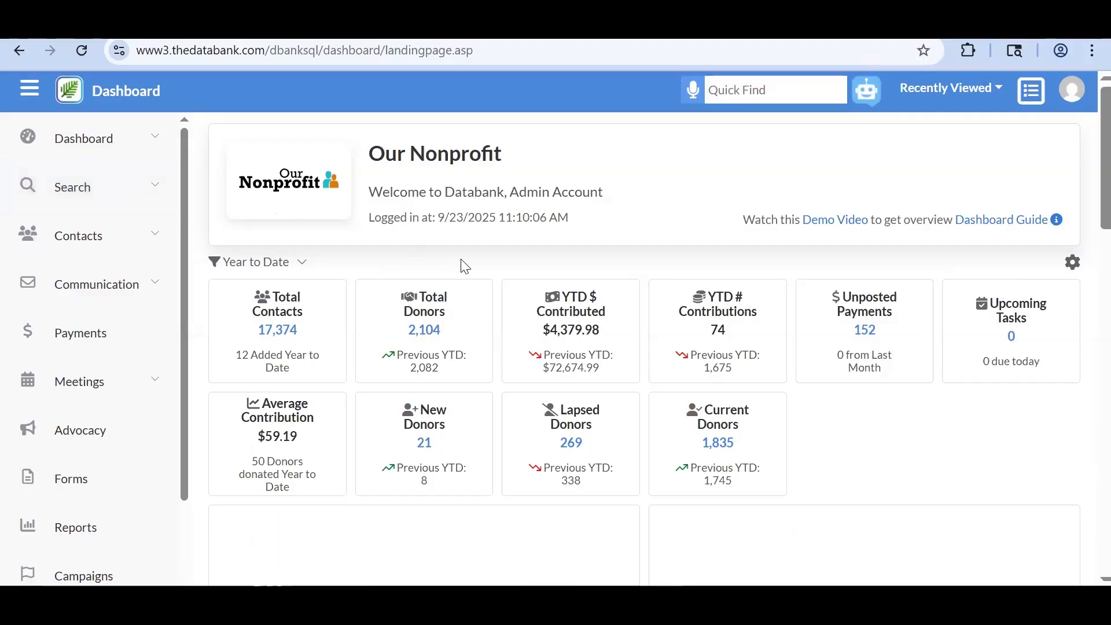
- Scroll the dashboard, then expand Search to list EZ-Query, Select All, Personal, Contributions and other query types
scroll(464, 266, "down", 5)
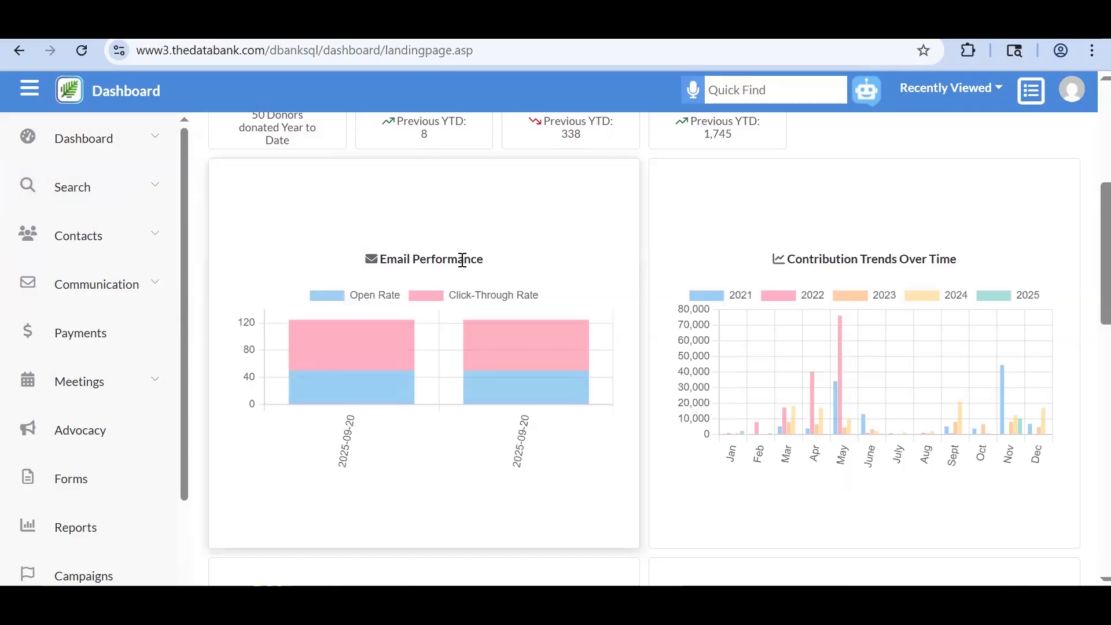
scroll(462, 260, "down", 4)
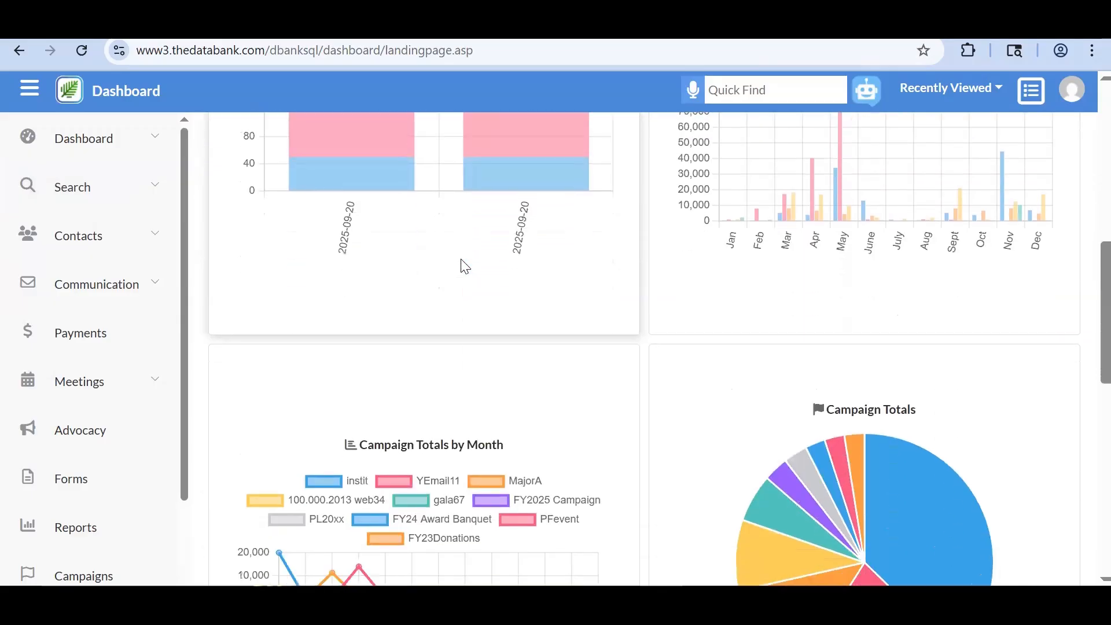
scroll(464, 266, "down", 8)
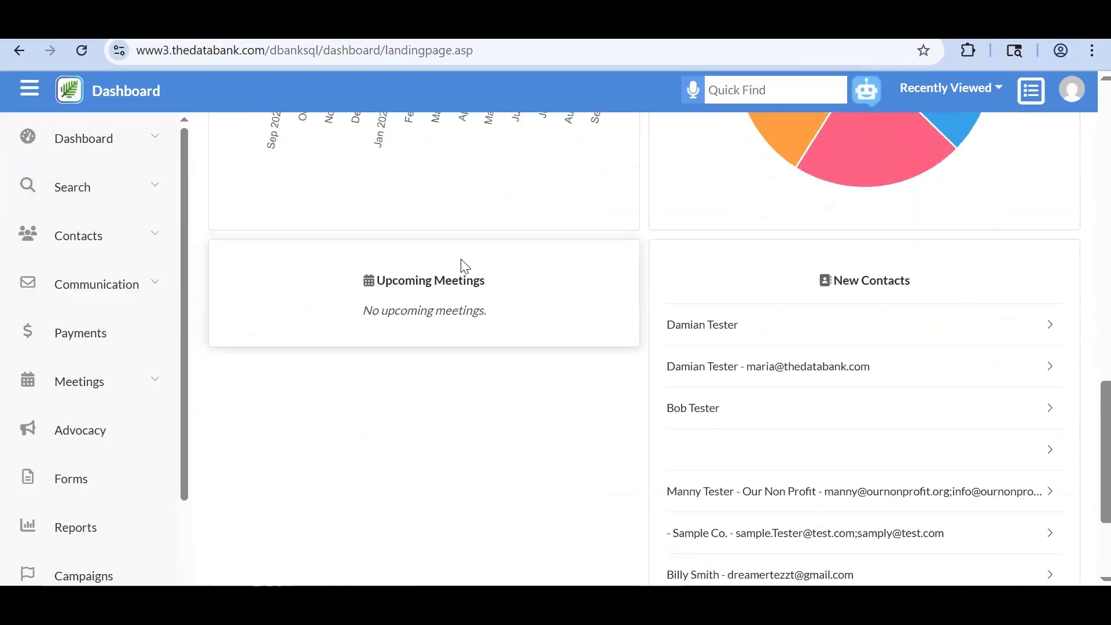
scroll(464, 266, "down", 3)
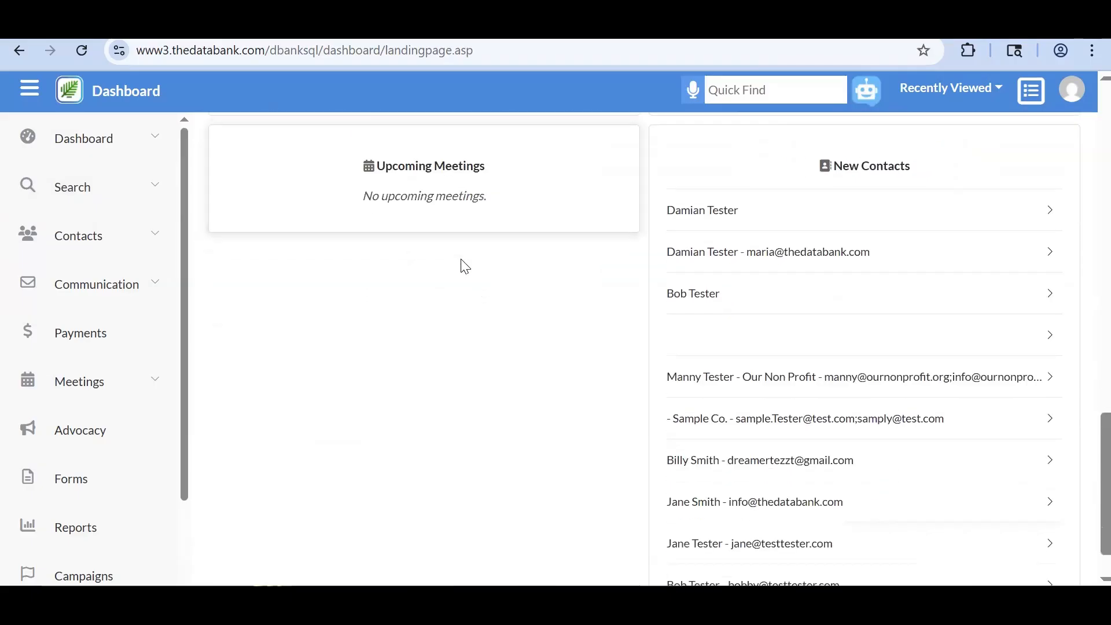
scroll(464, 266, "up", 15)
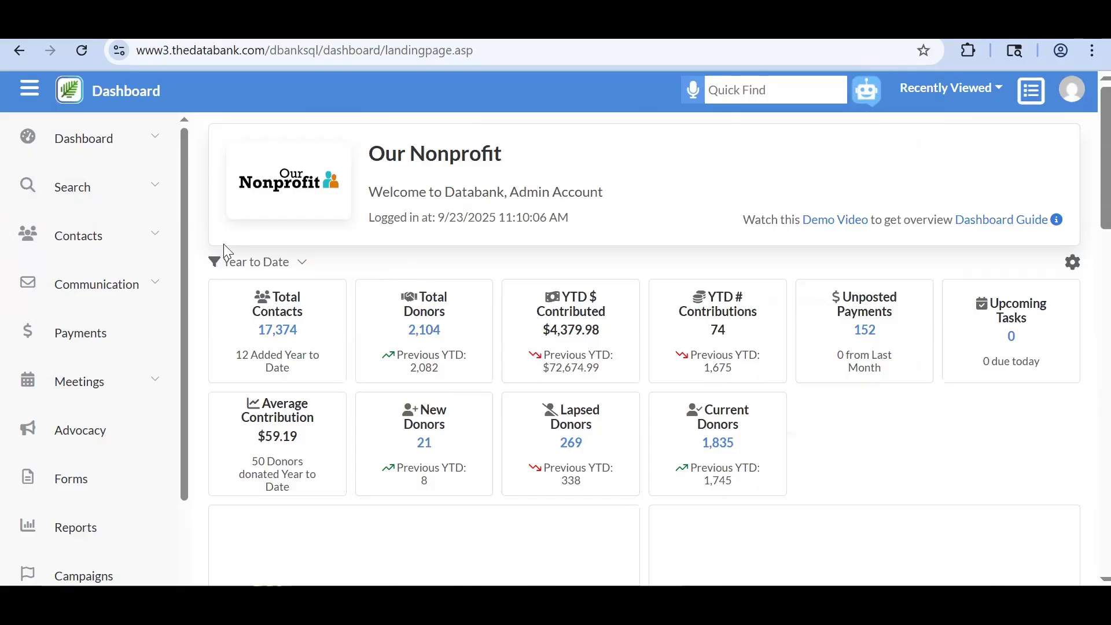
left_click(166, 207)
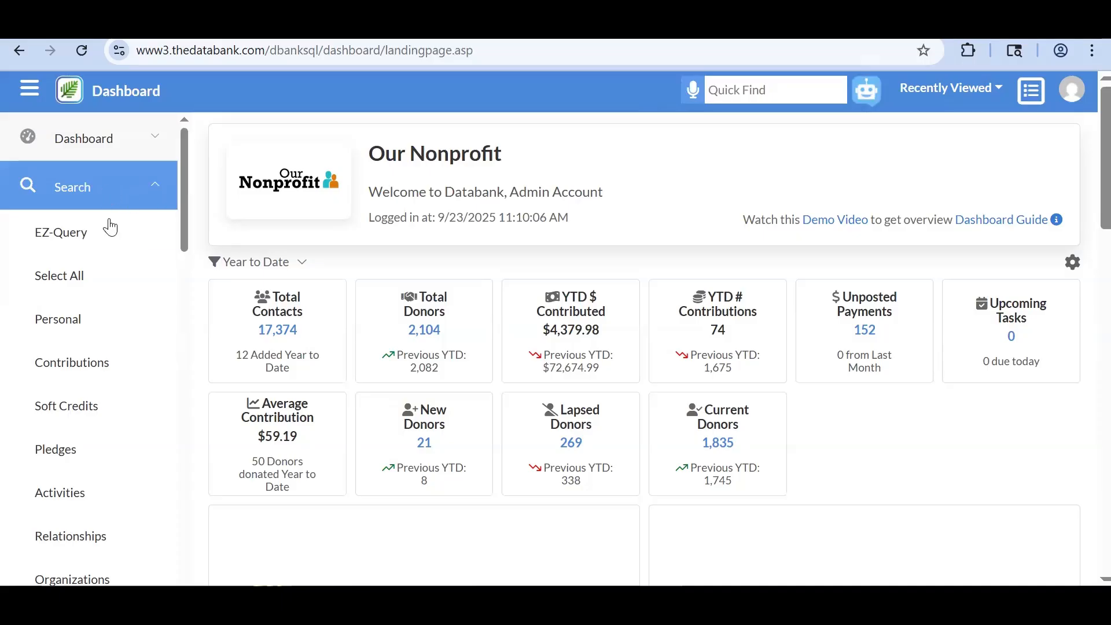
left_click(97, 204)
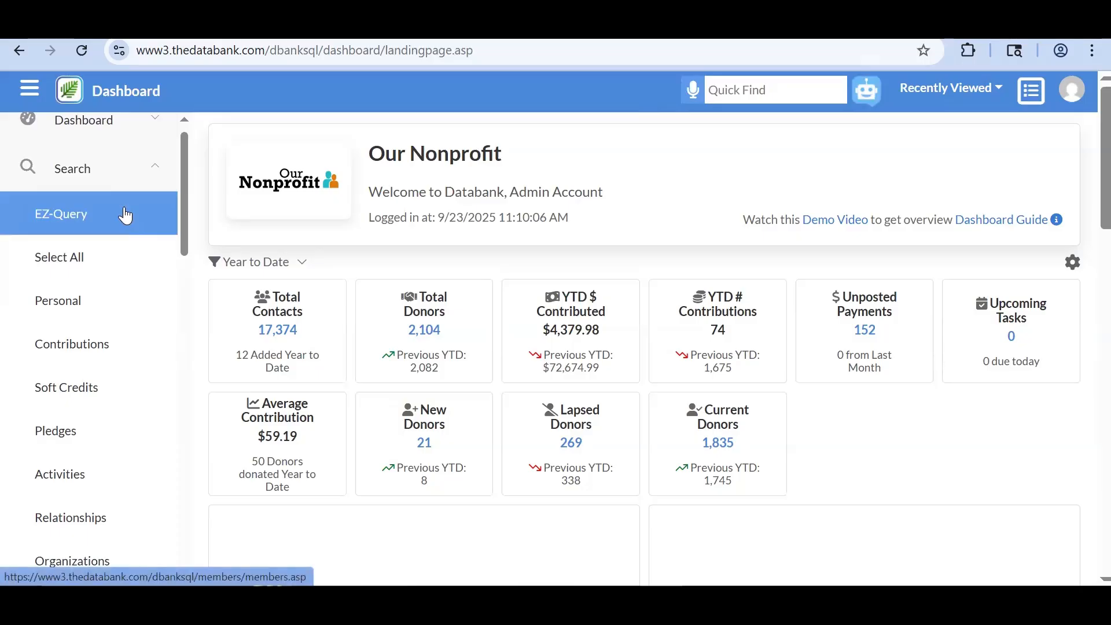
scroll(113, 275, "down", 1)
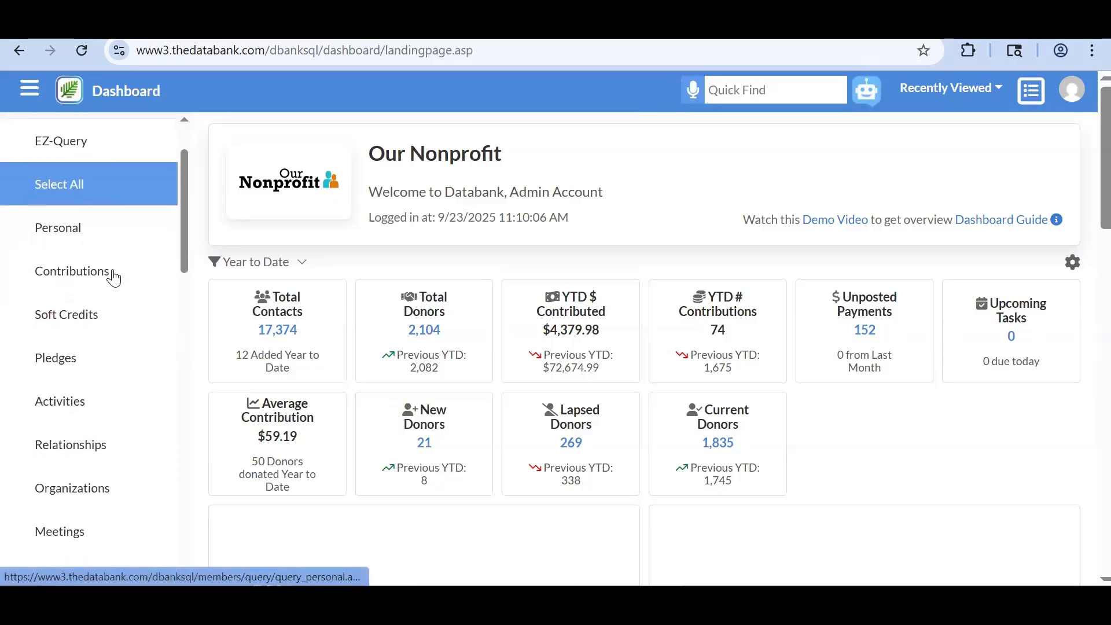
scroll(114, 278, "down", 1)
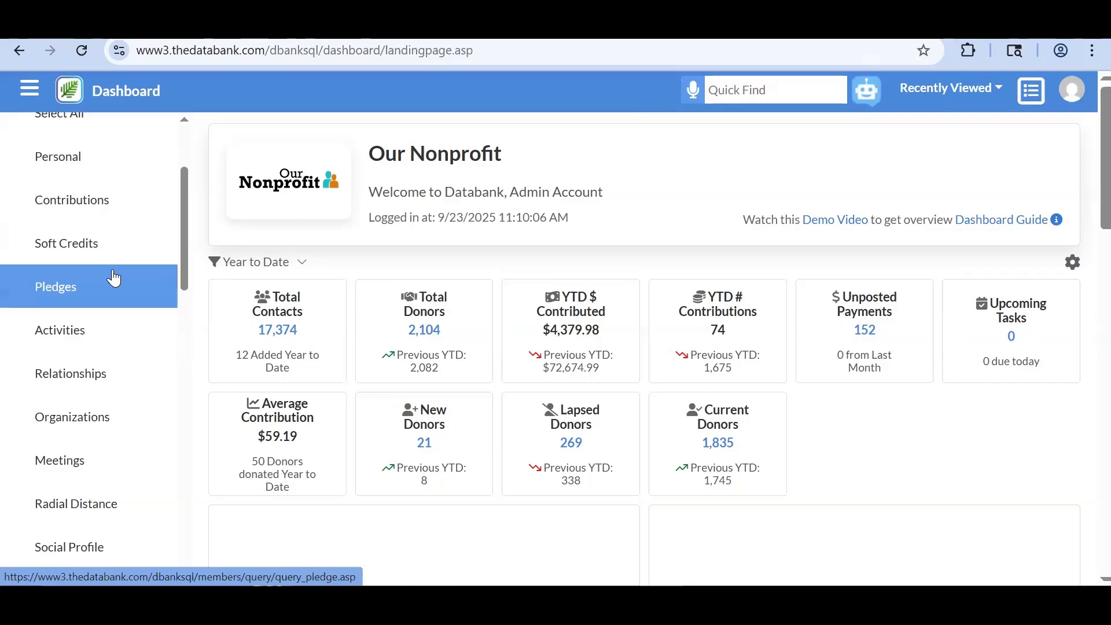
scroll(127, 389, "down", 2)
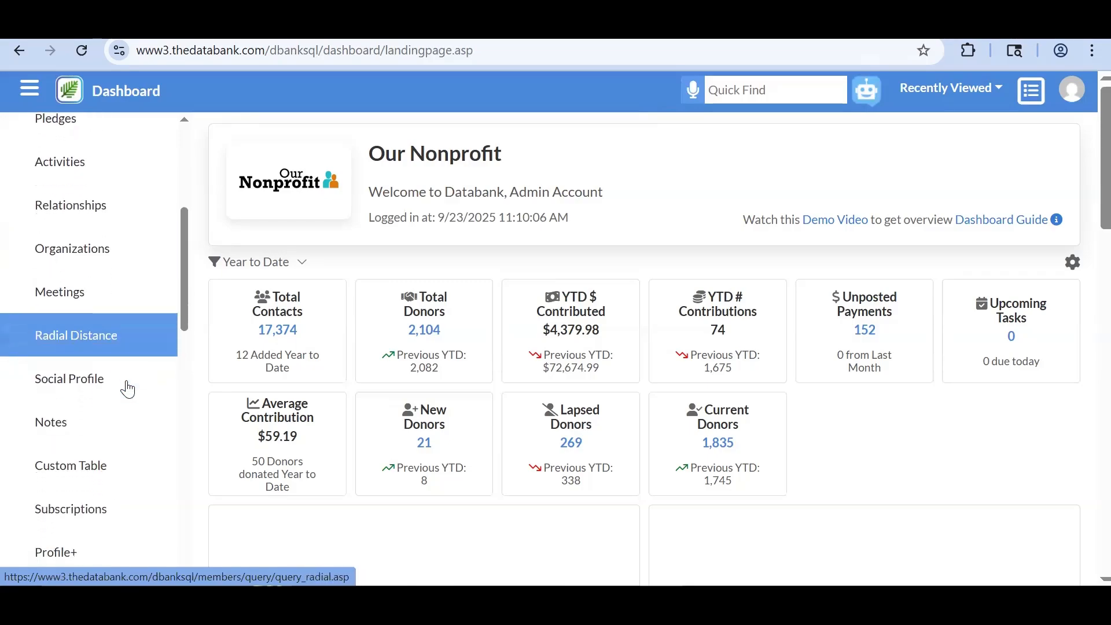
scroll(128, 389, "down", 1)
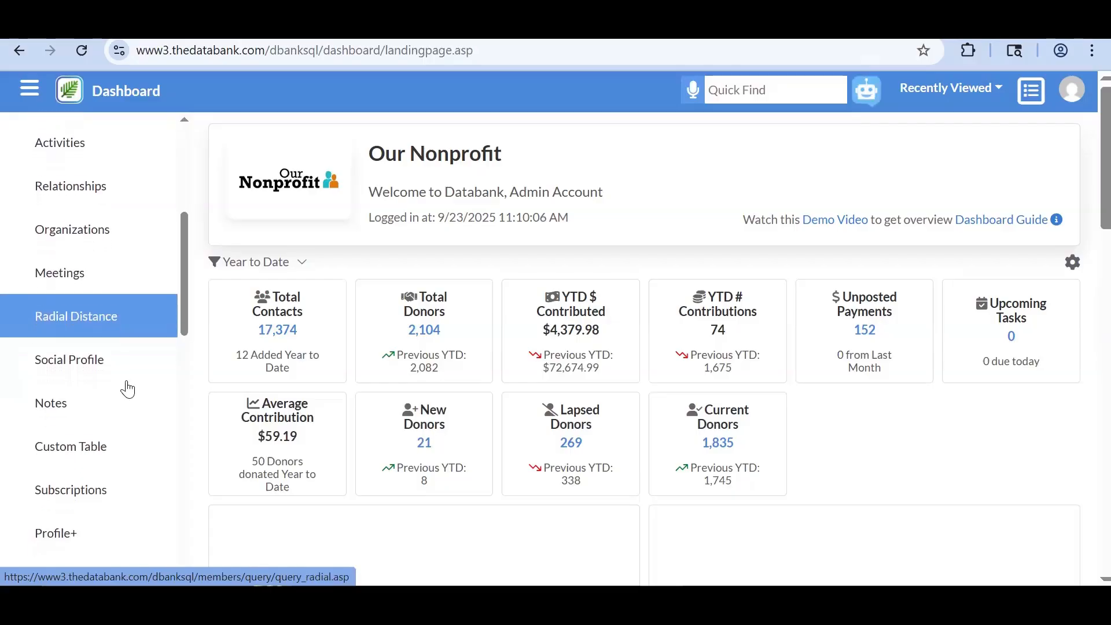
scroll(128, 389, "down", 1)
scroll(127, 388, "down", 2)
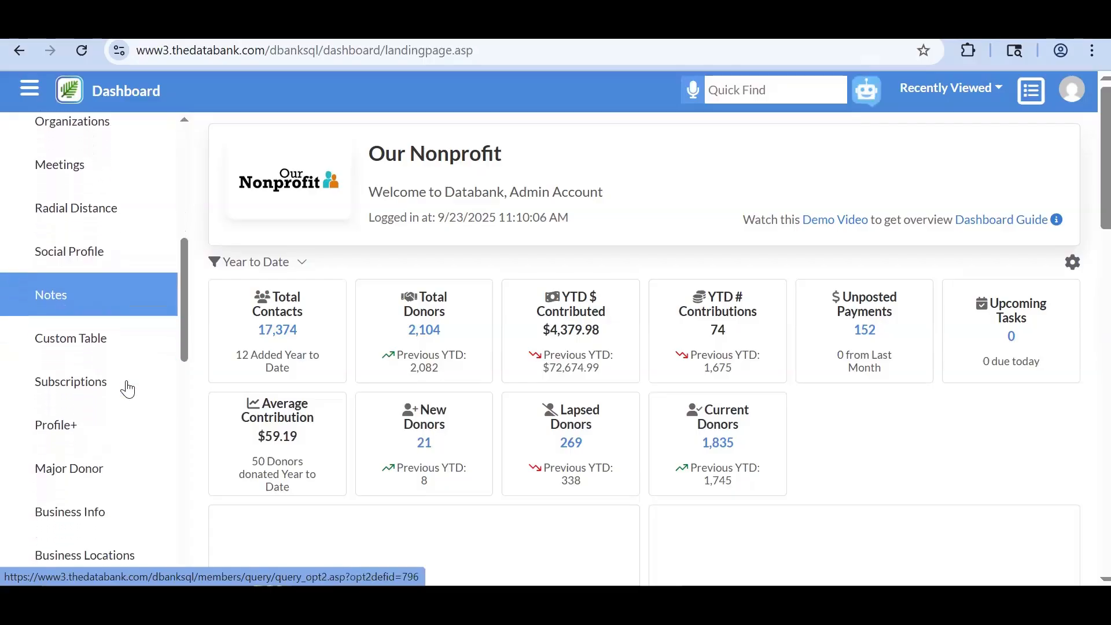
scroll(127, 388, "down", 2)
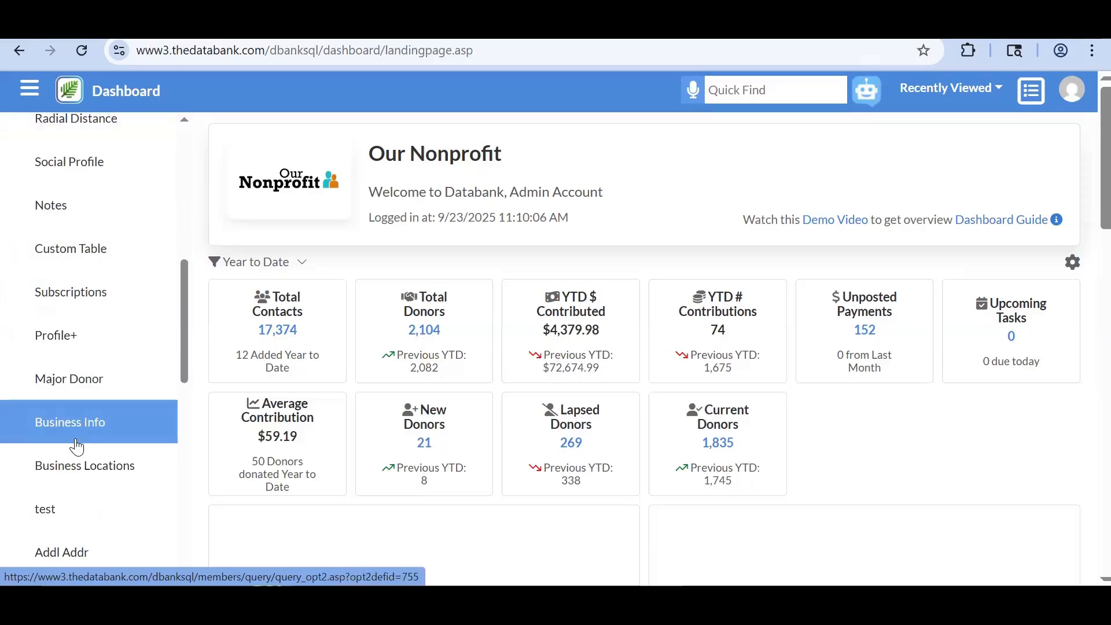
scroll(77, 447, "down", 2)
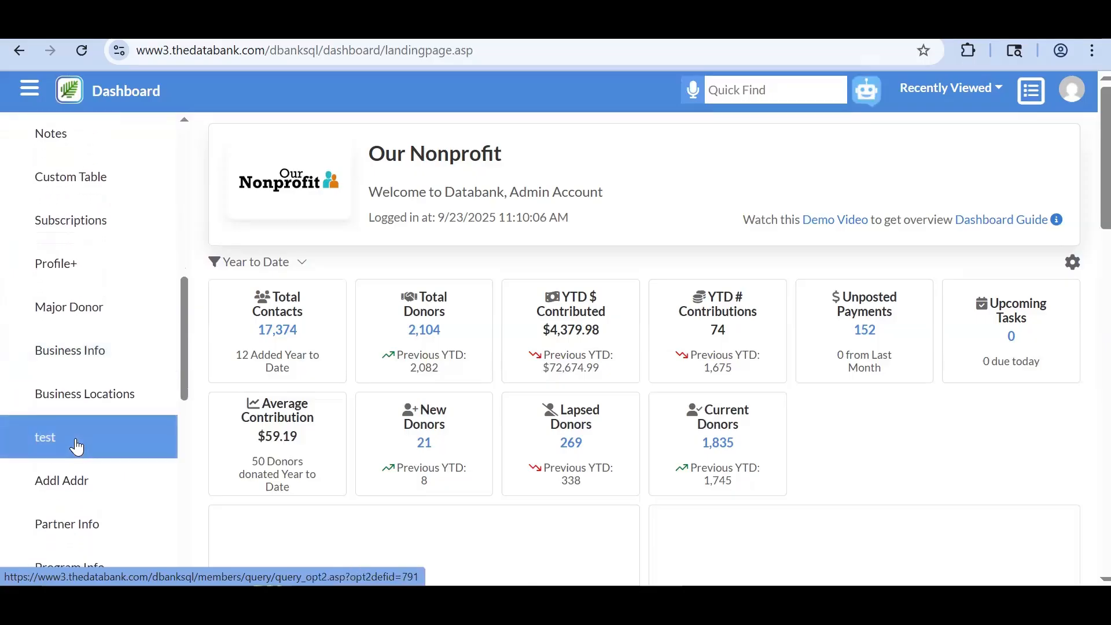
scroll(77, 447, "down", 2)
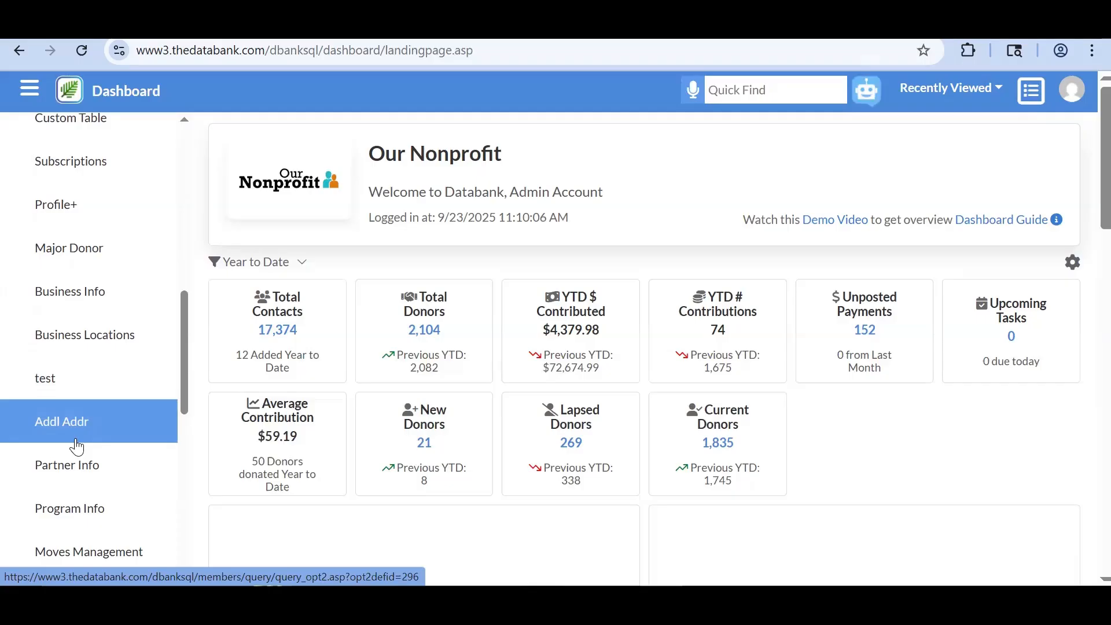
scroll(77, 446, "down", 6)
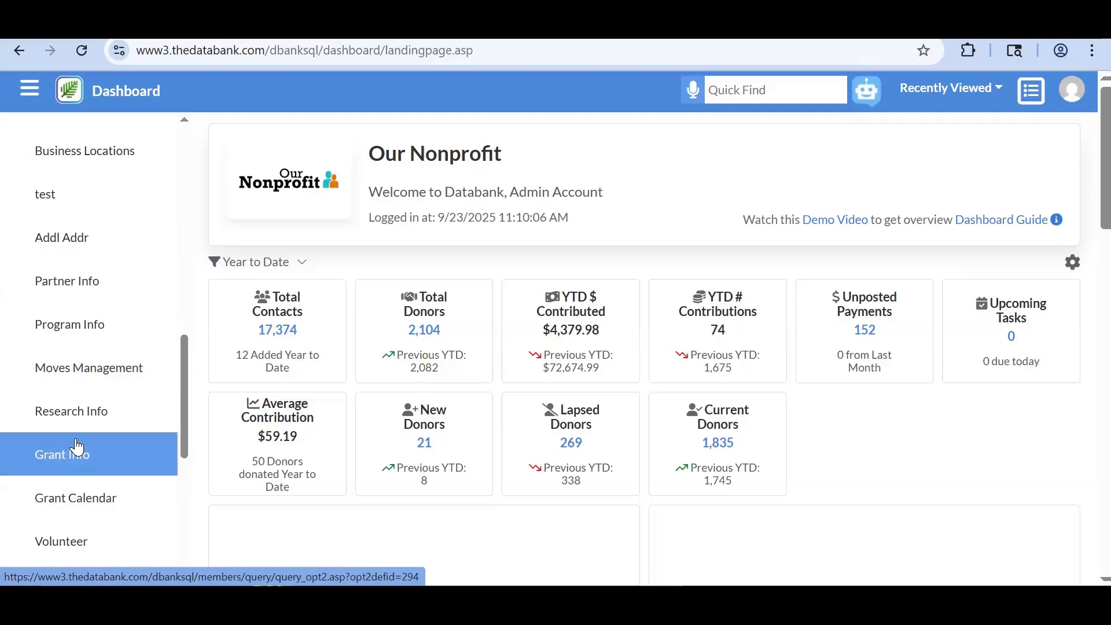
scroll(77, 449, "down", 1)
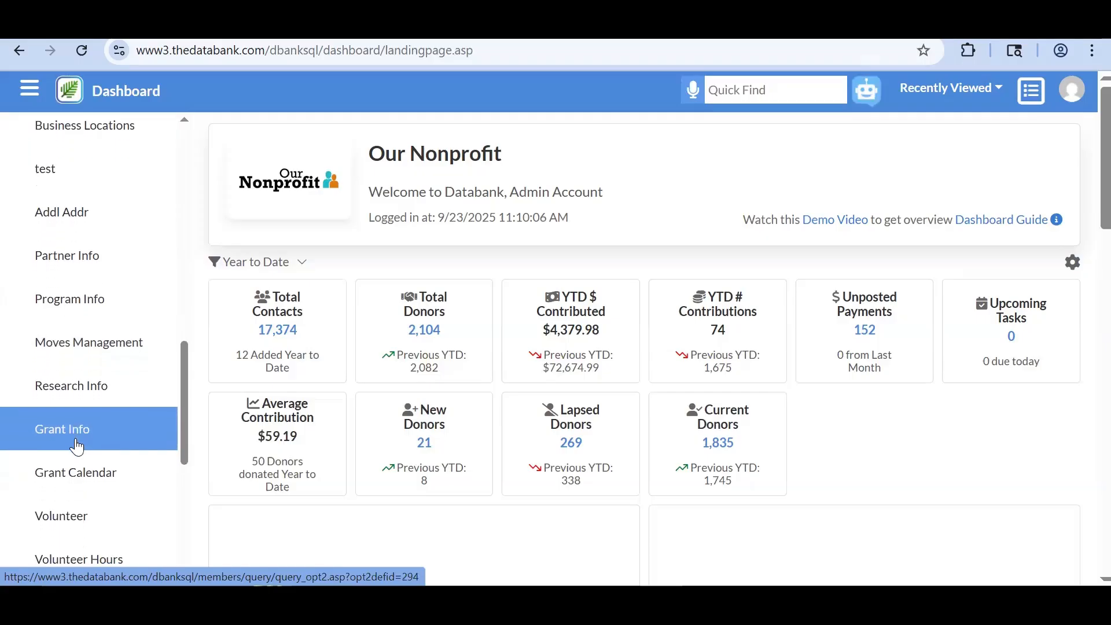
scroll(77, 490, "down", 3)
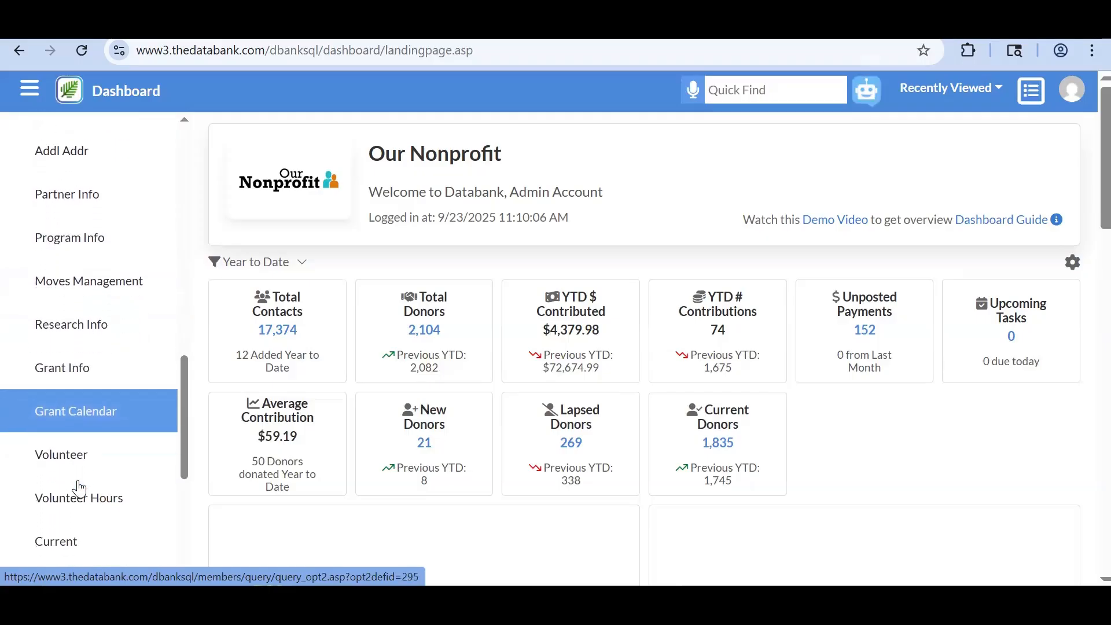
scroll(79, 489, "down", 3)
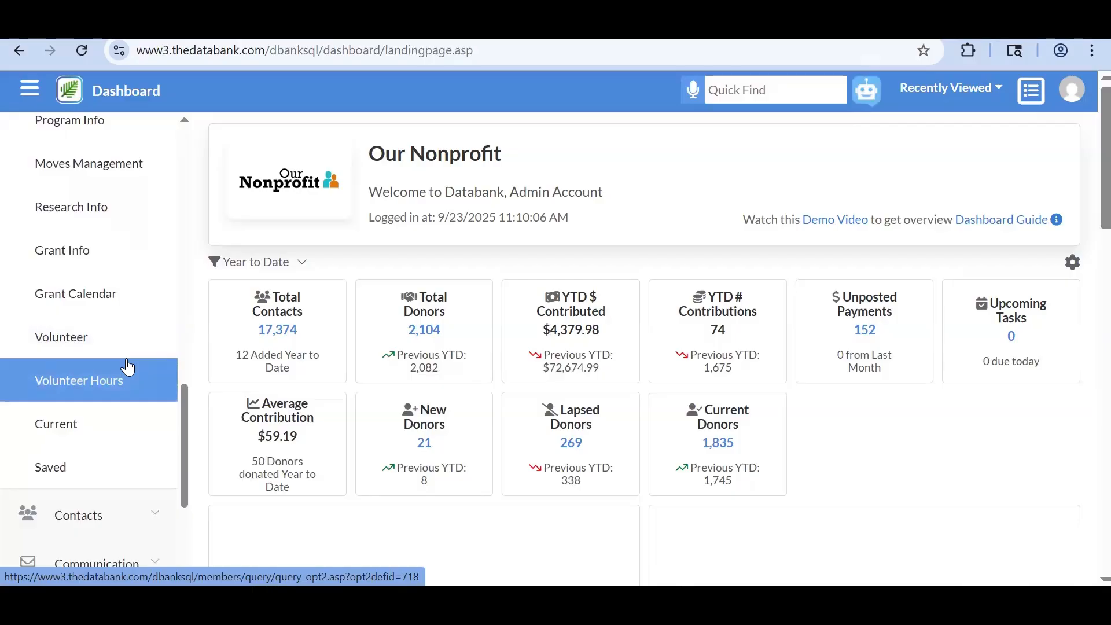
scroll(128, 366, "up", 15)
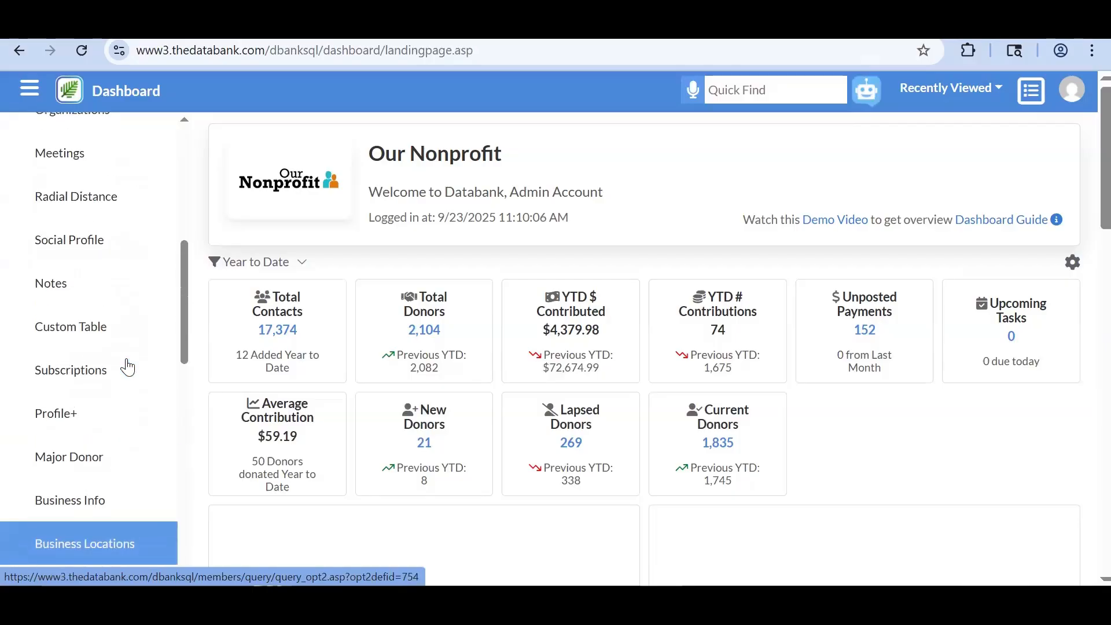
scroll(128, 367, "up", 1)
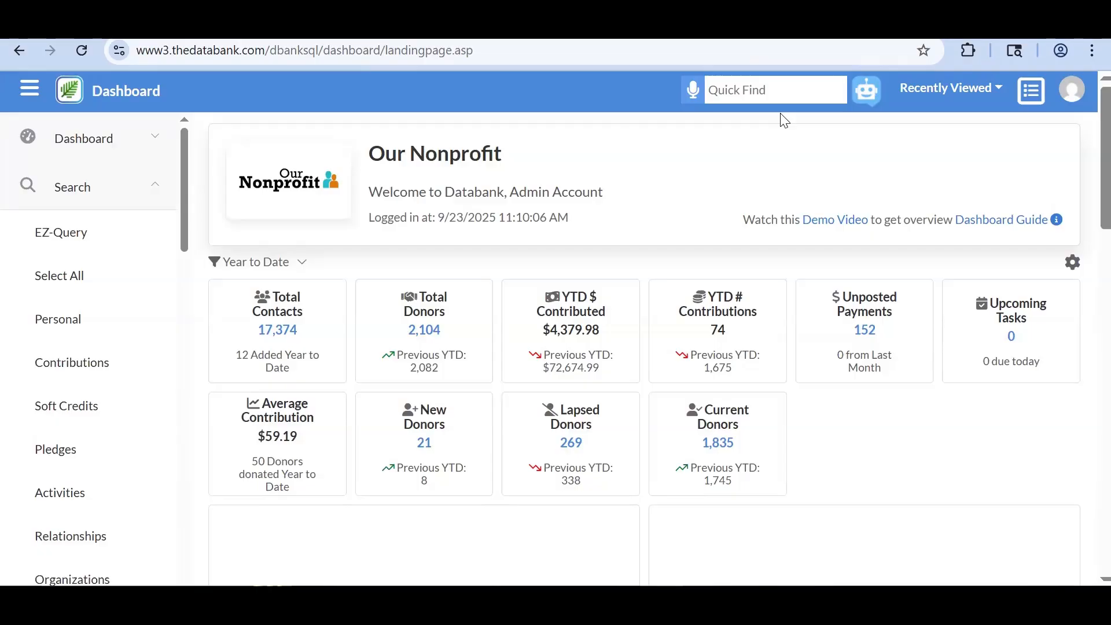
- Try several Quick Find searches by name and partial e-mail, ending with the full demo e-mail address
type("smith")
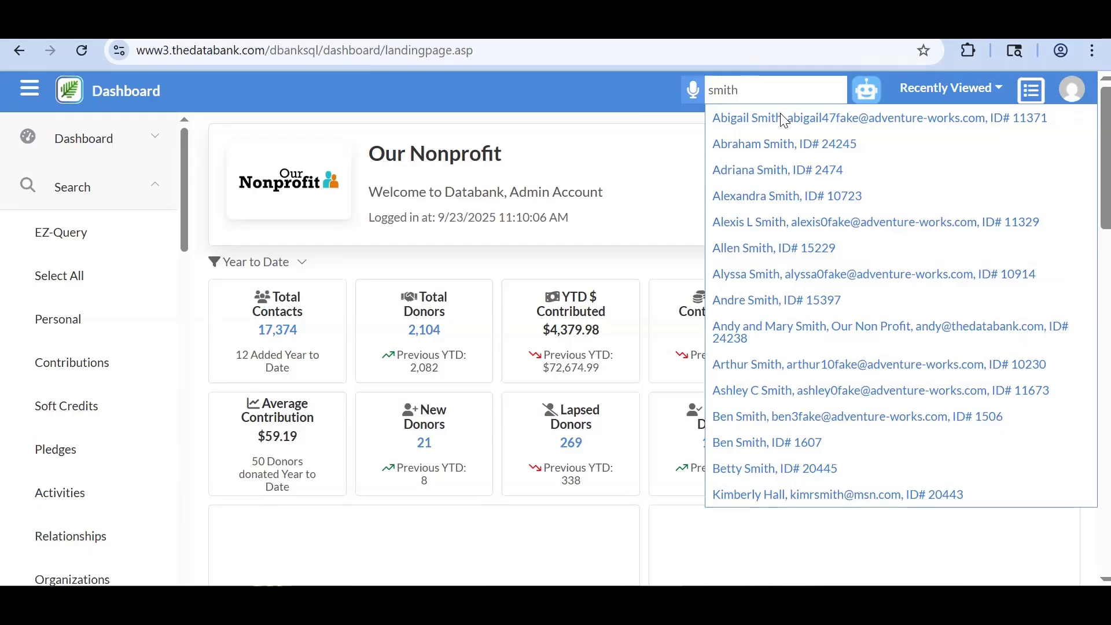
key("BackSpace")
key("BackSpace")
key("BackSpace")
key("BackSpace")
key("BackSpace")
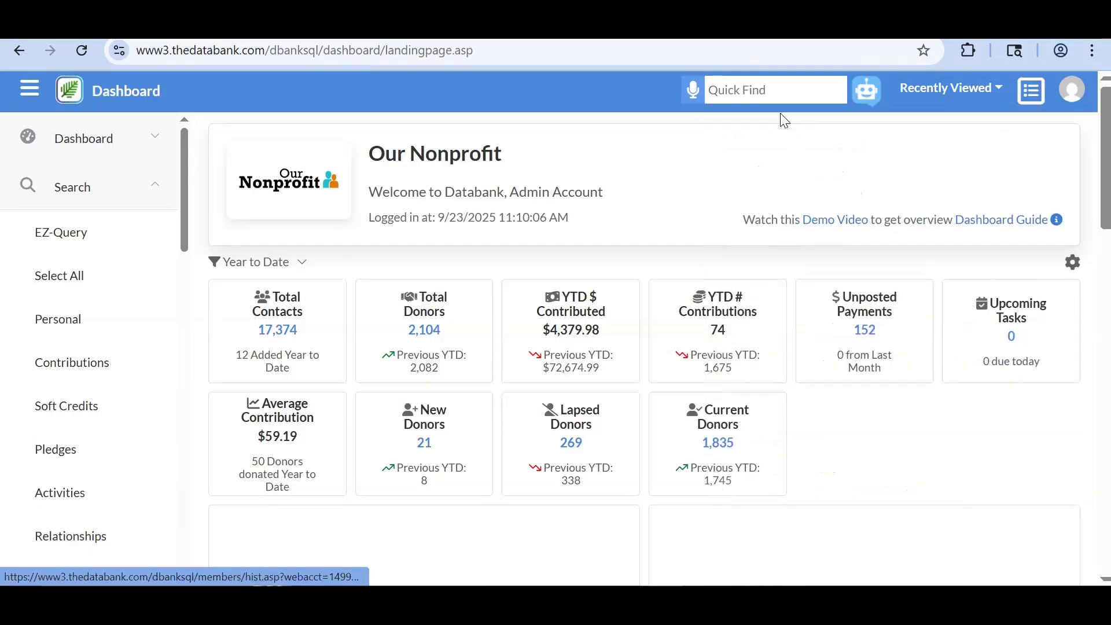
type("maria test")
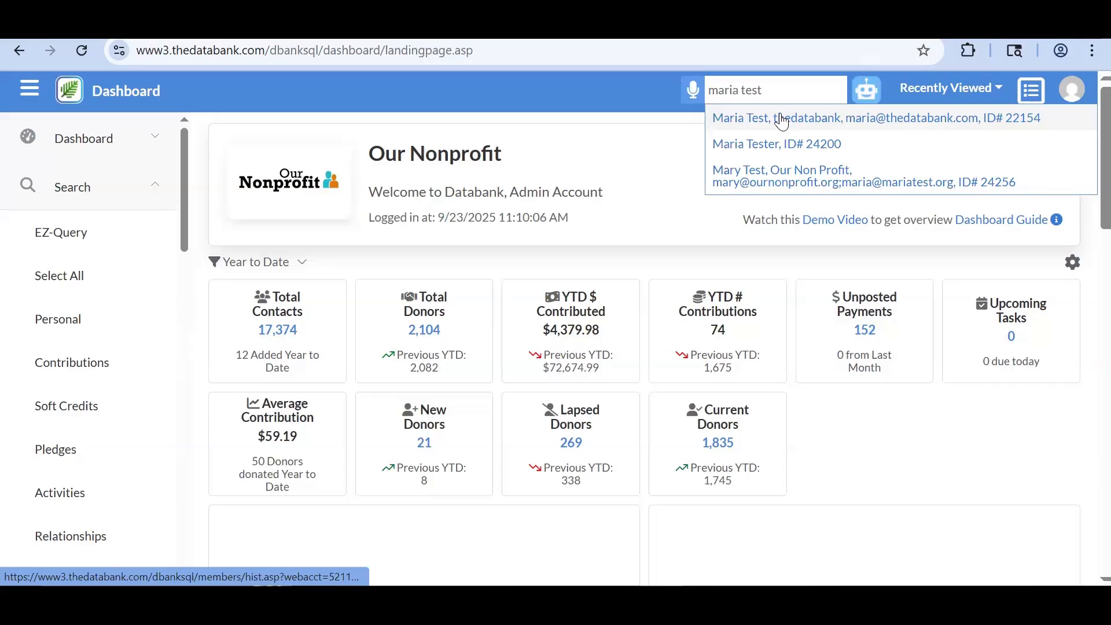
key("ctrl+a")
type("bob@the")
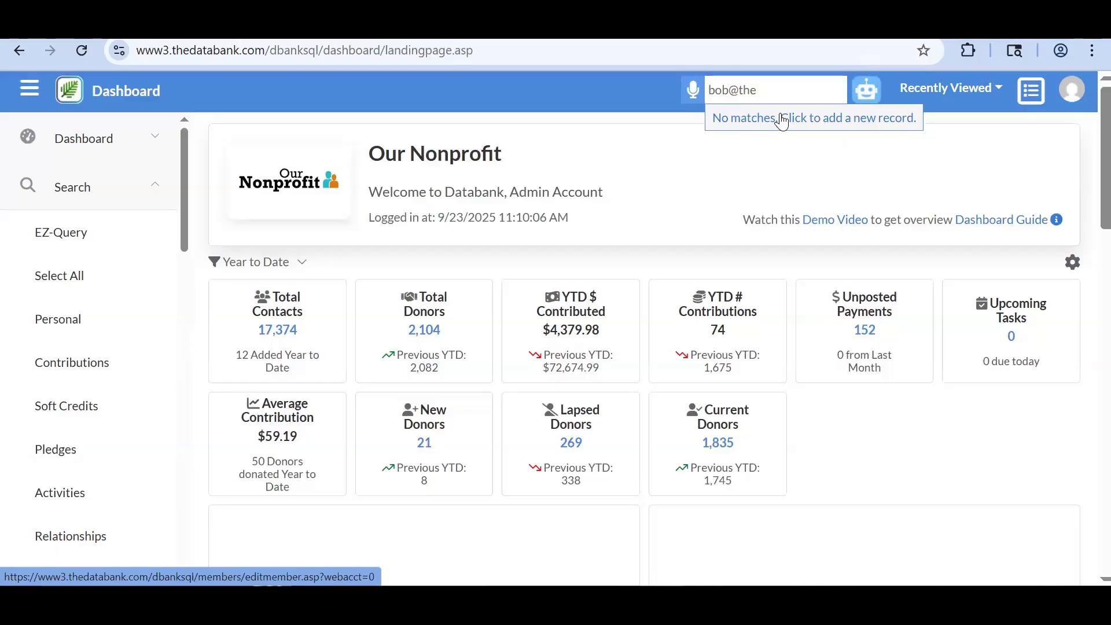
key("BackSpace")
key("BackSpace")
key("BackSpace")
key("BackSpace")
key("BackSpace")
key("BackSpace")
key("BackSpace")
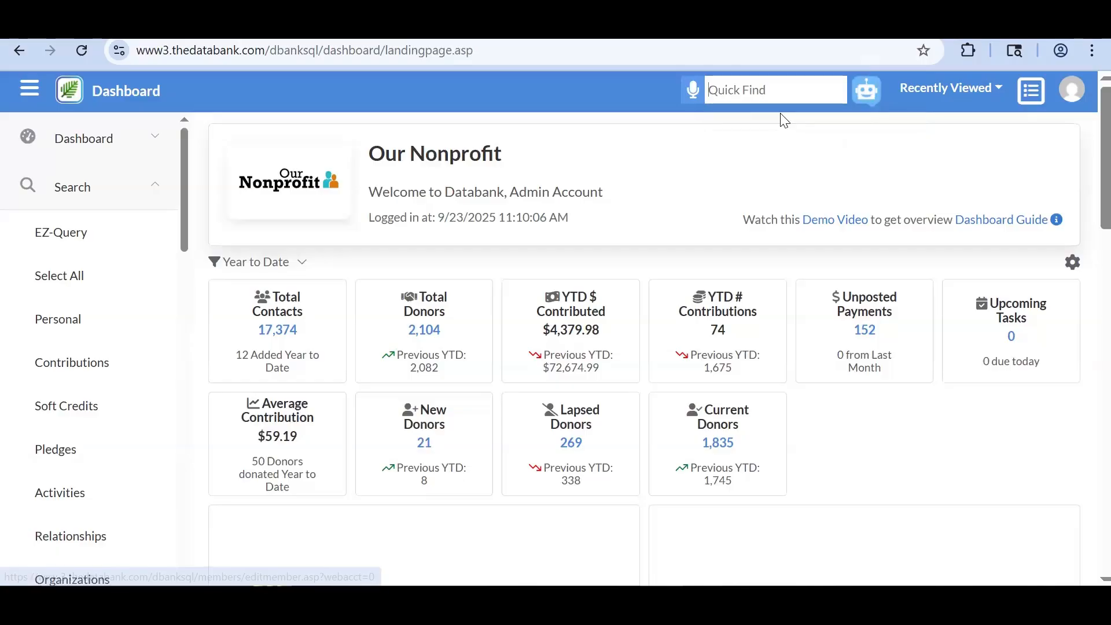
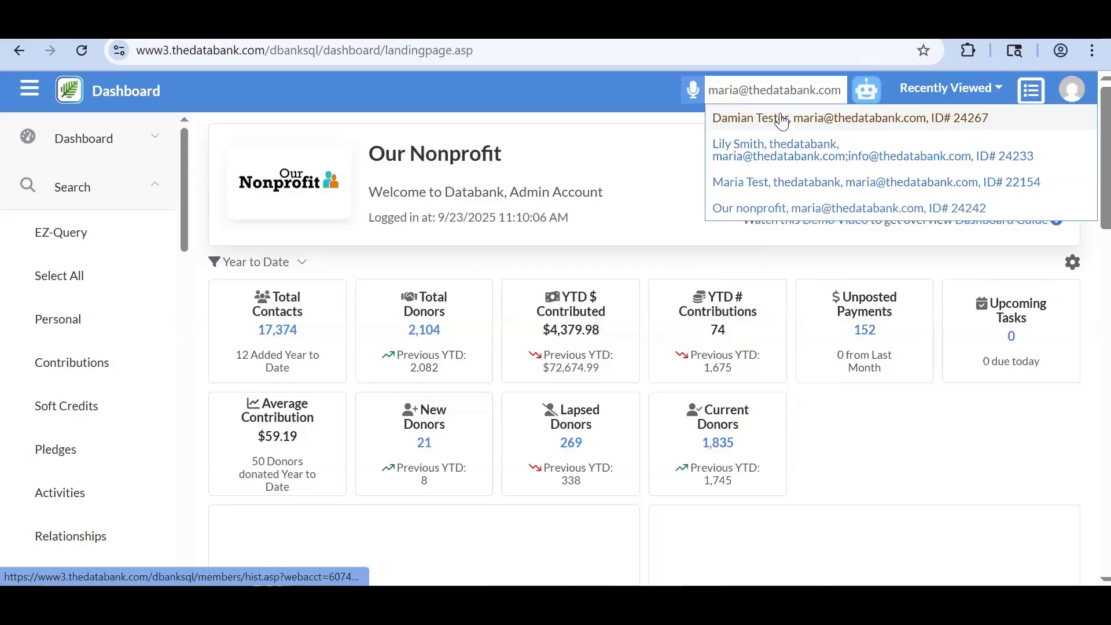
- List the 4 contacts matching the e-mail and open the Our nonprofit contact history
left_click(781, 119)
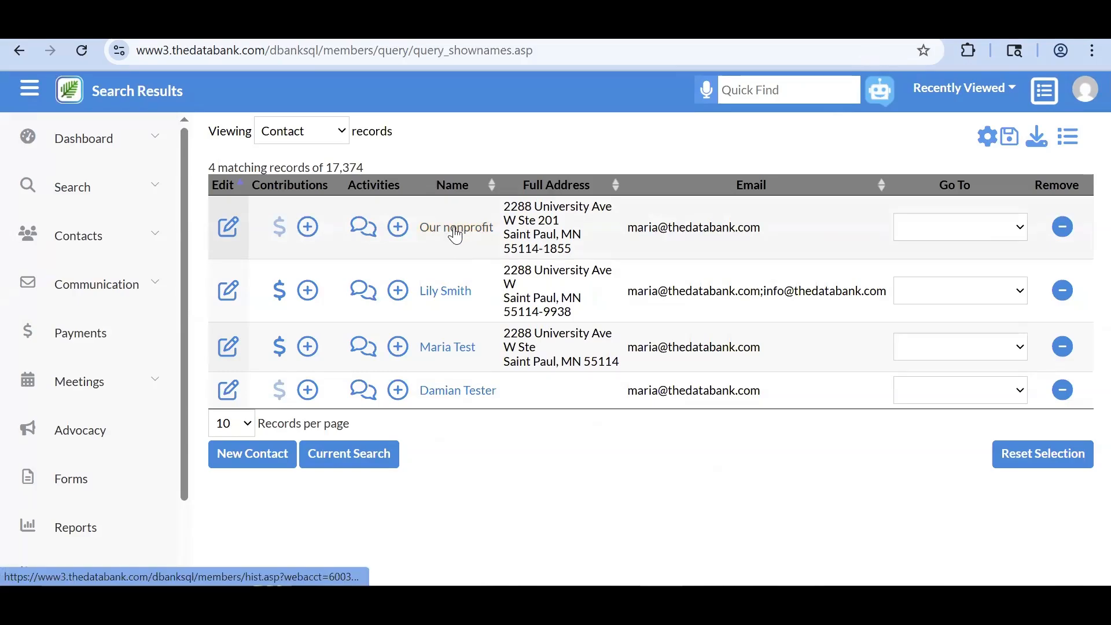
mouse_move(454, 234)
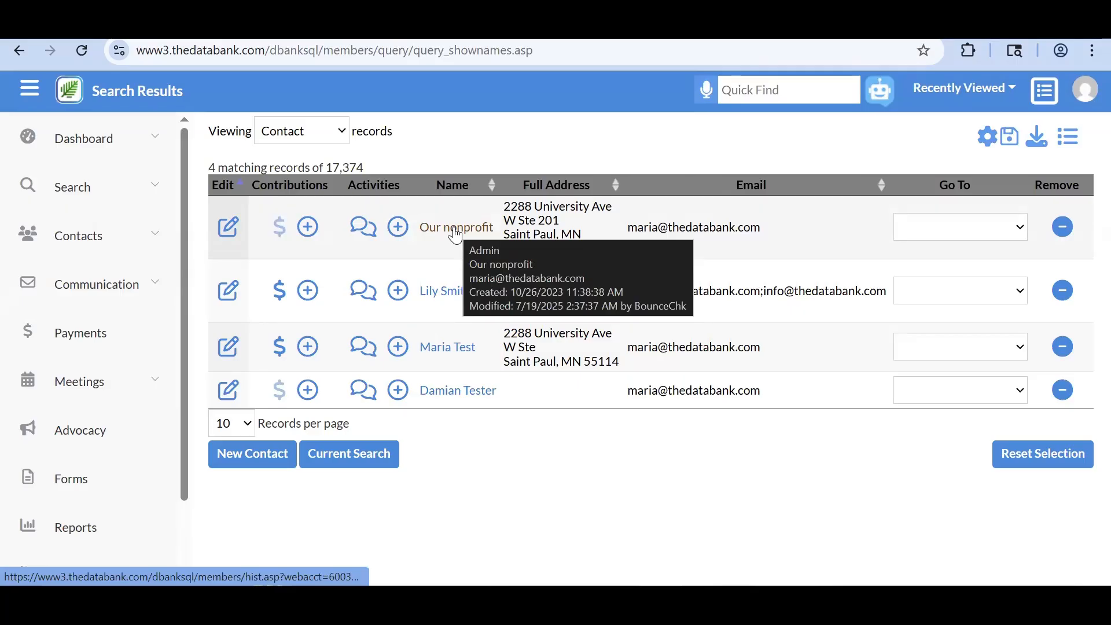
left_click(455, 231)
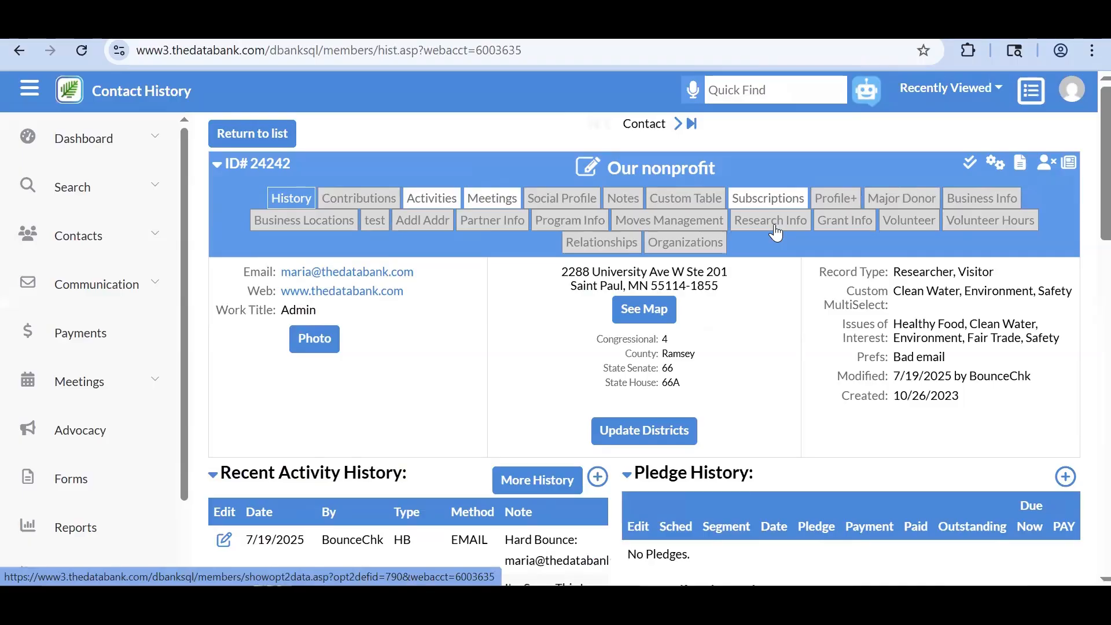
- Step two matching contacts ahead, glancing at Mark Duplicate, to the $14,073.10 contributor
left_click(679, 131)
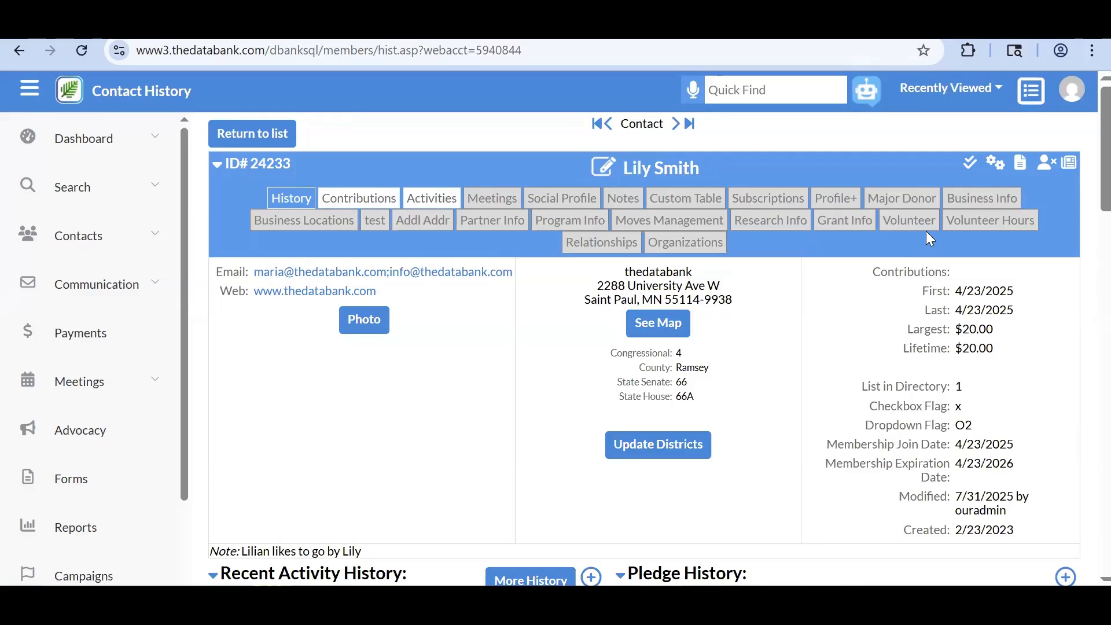
left_click(965, 171)
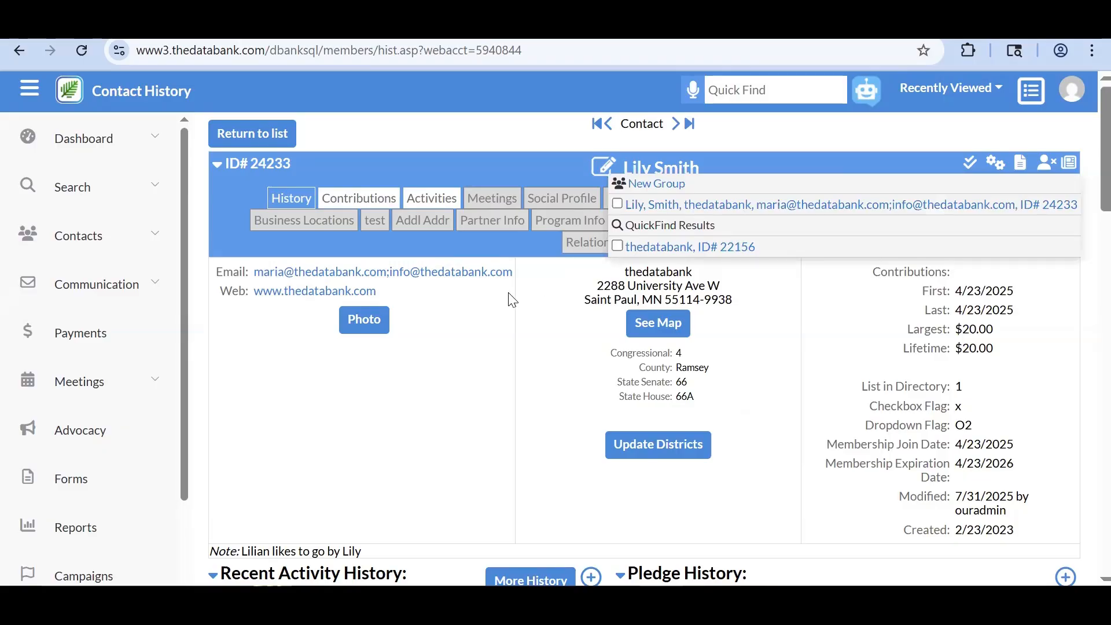
left_click(674, 124)
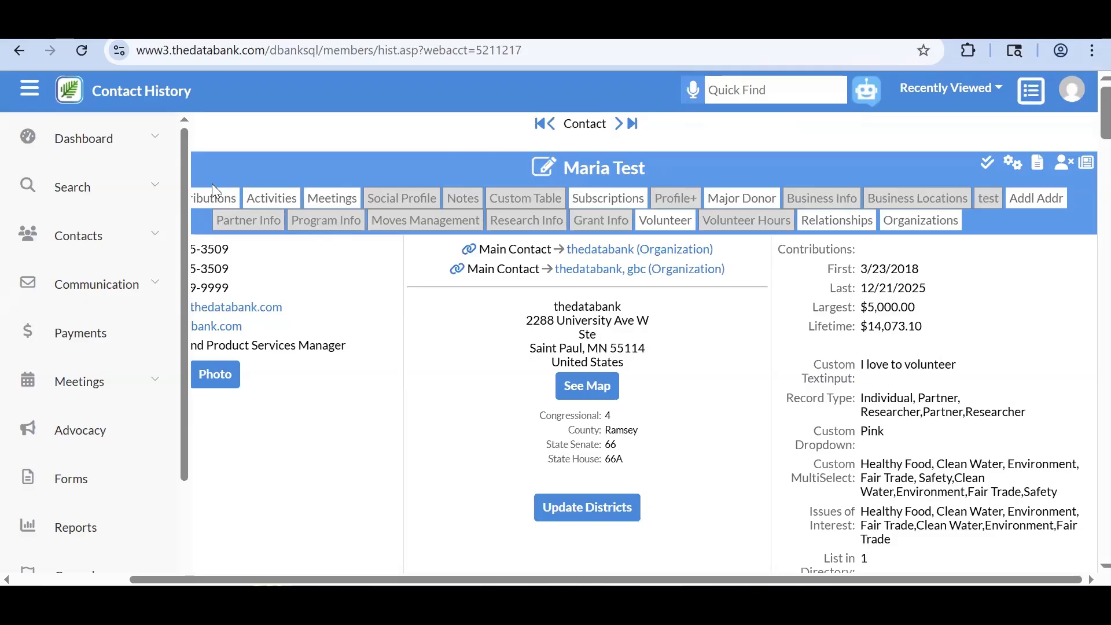
- Open the Search > EZ-Query form and enter a last name in the Last Name field
left_click(138, 200)
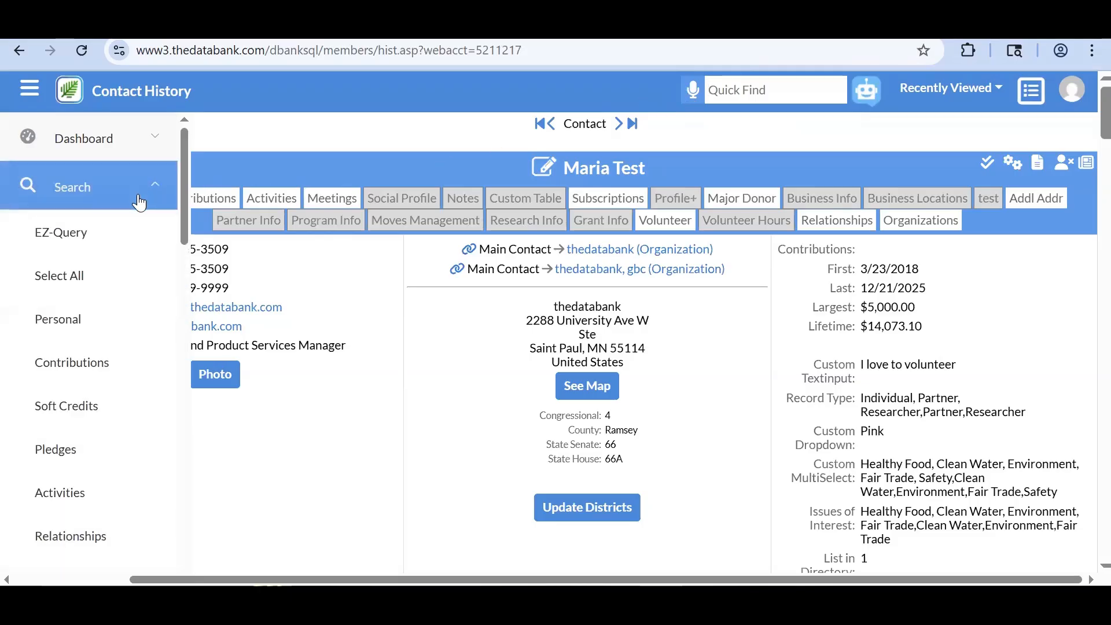
left_click(132, 238)
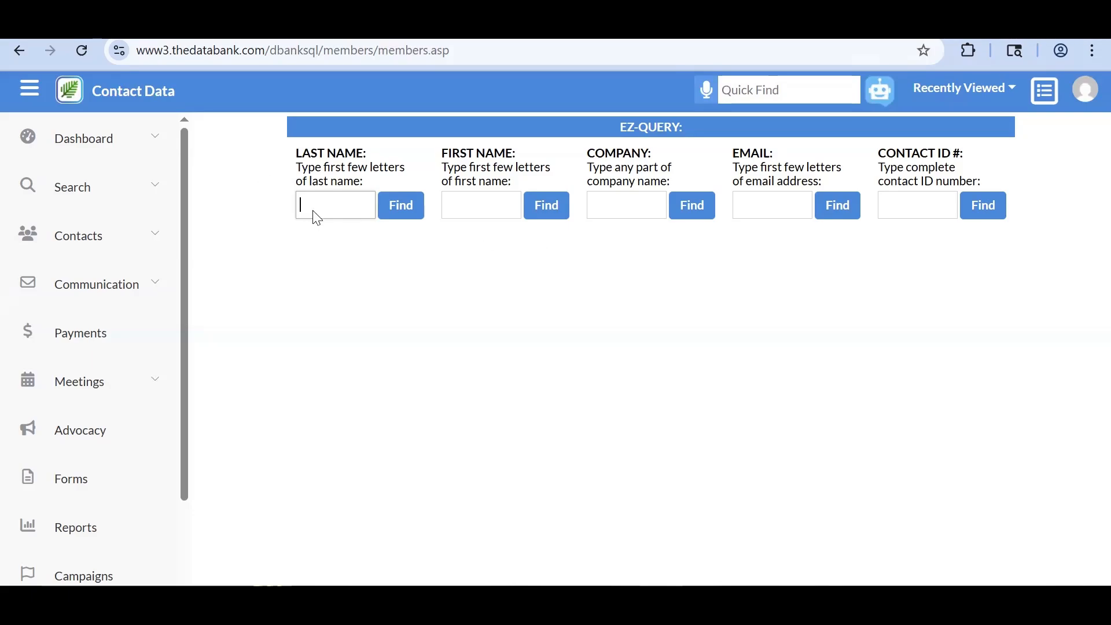
type("smith")
- Run the smith last-name search, review its 102 results, and return to a blank EZ-Query form
left_click(394, 213)
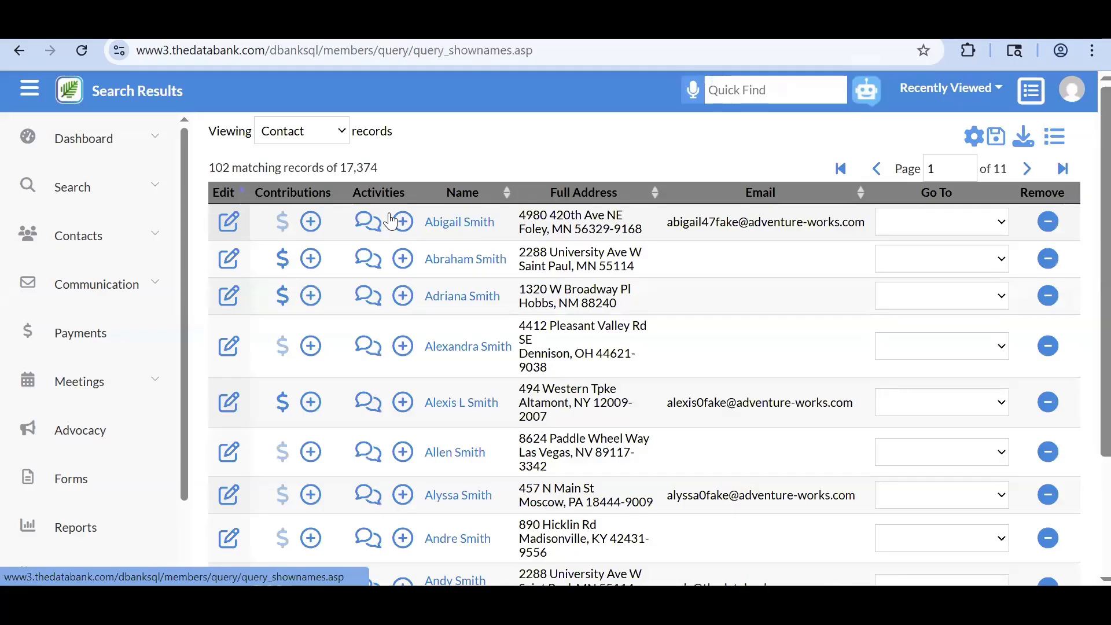
scroll(484, 237, "down", 1)
scroll(485, 237, "down", 1)
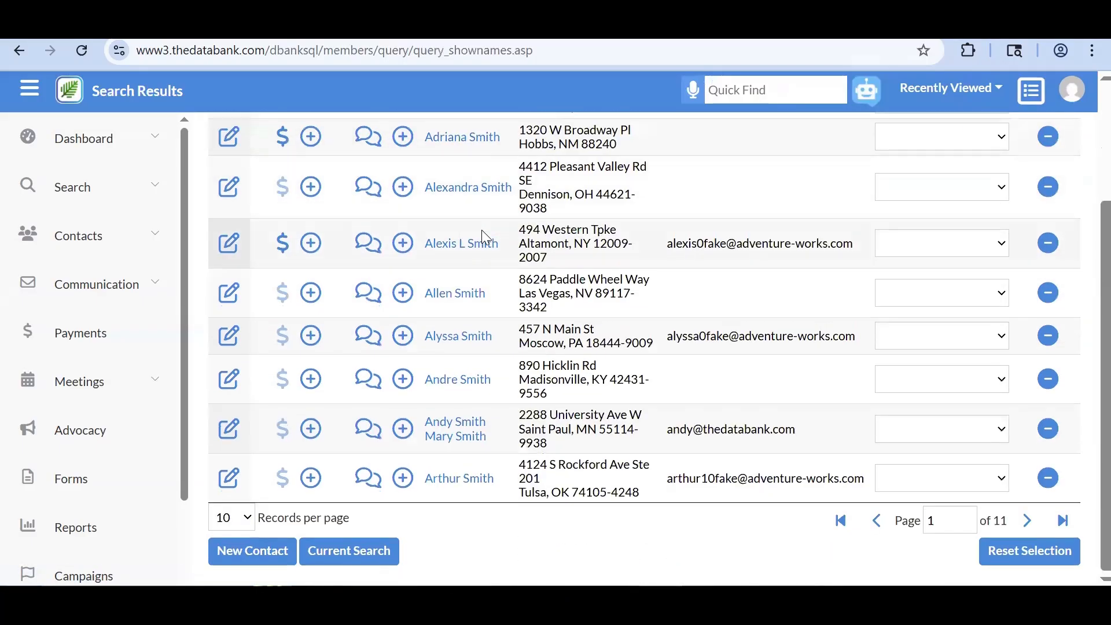
scroll(484, 237, "up", 2)
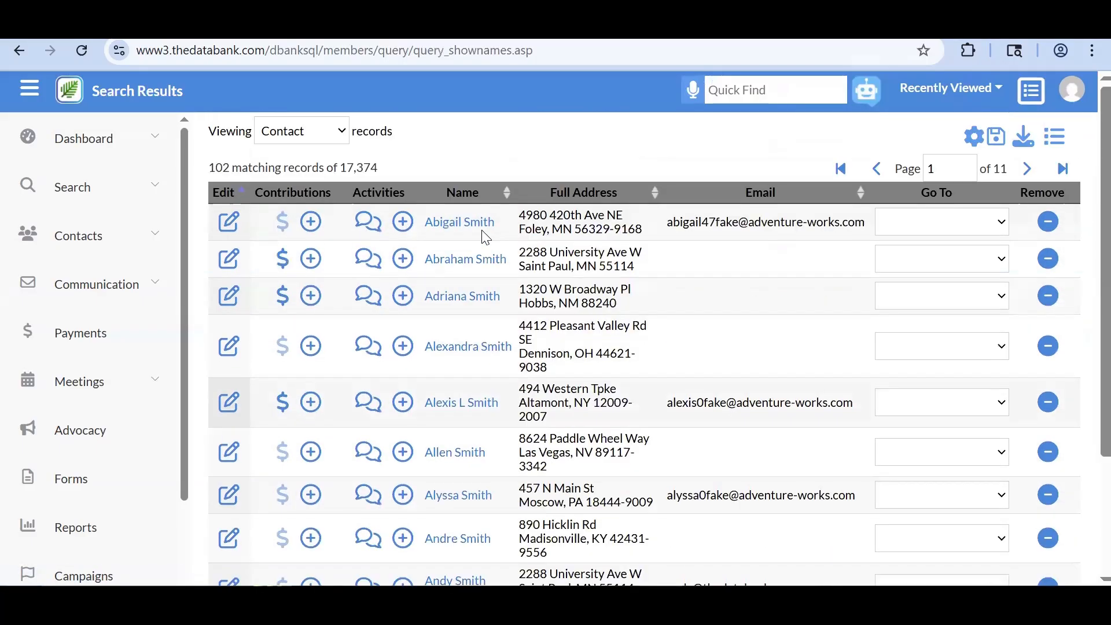
left_click(155, 183)
left_click(129, 240)
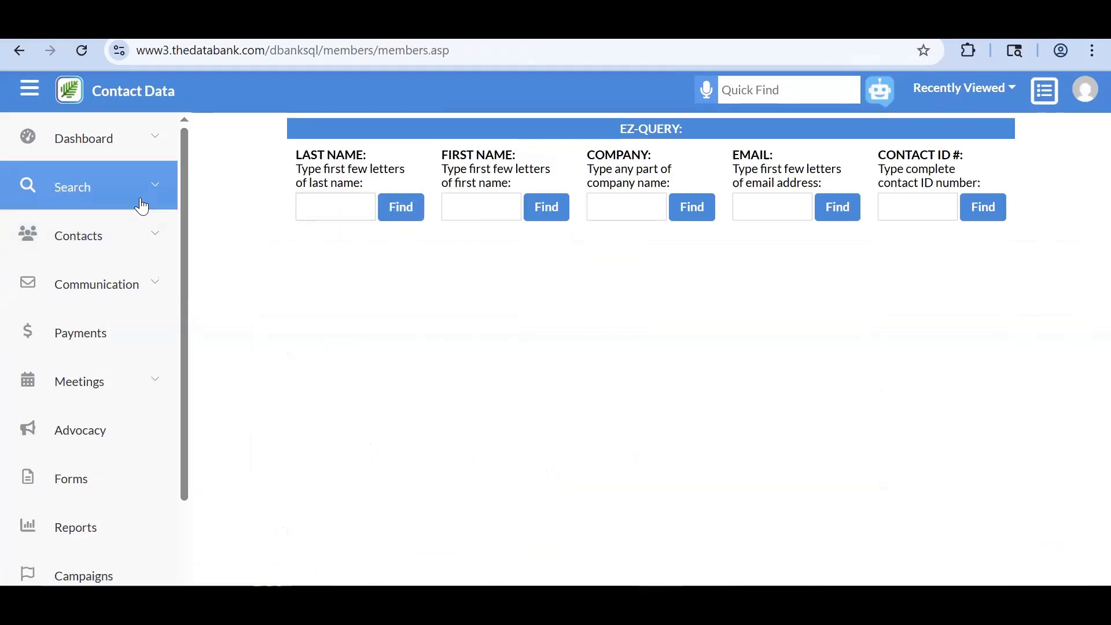
- Expand the Search list of query types and put focus in the Quick Find box
left_click(141, 205)
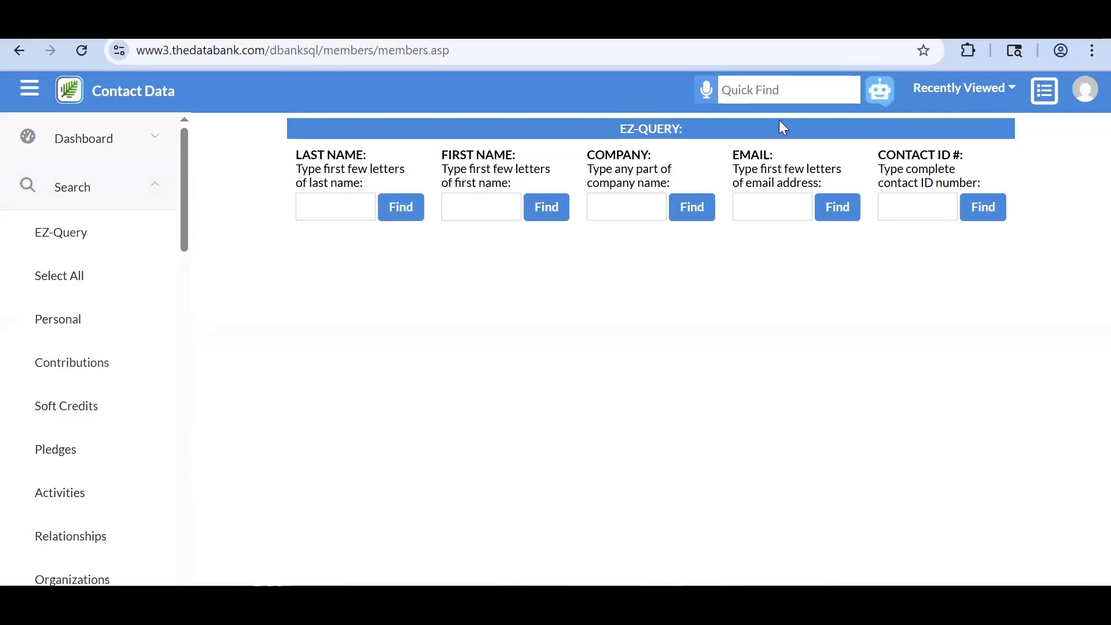
left_click(761, 97)
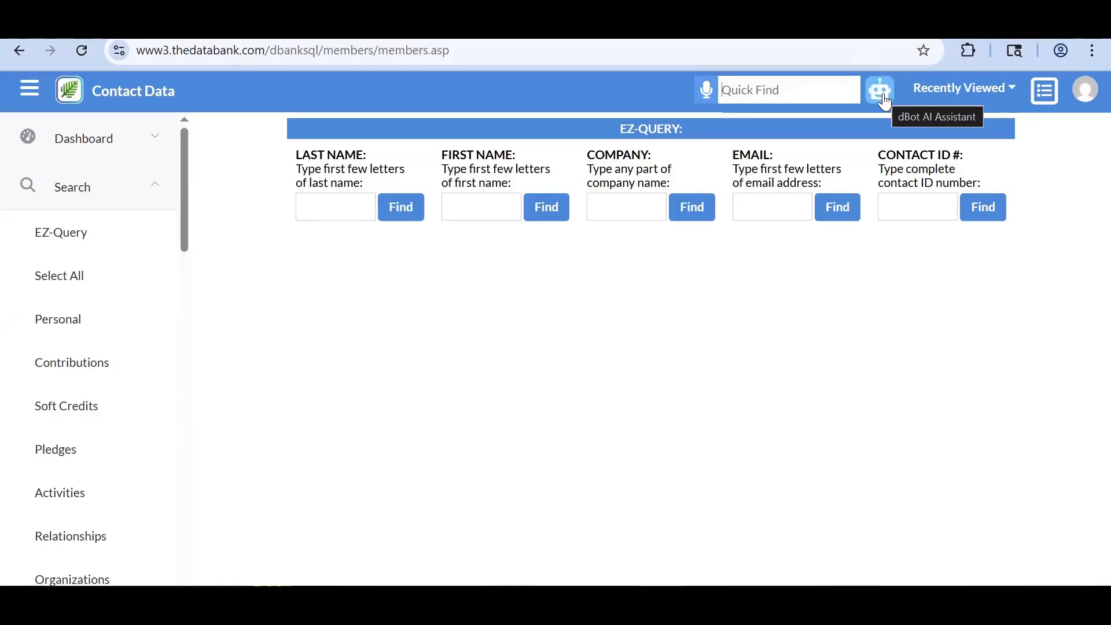
- Open the dBot AI assistant in Query mode, ready for a prompt
left_click(881, 91)
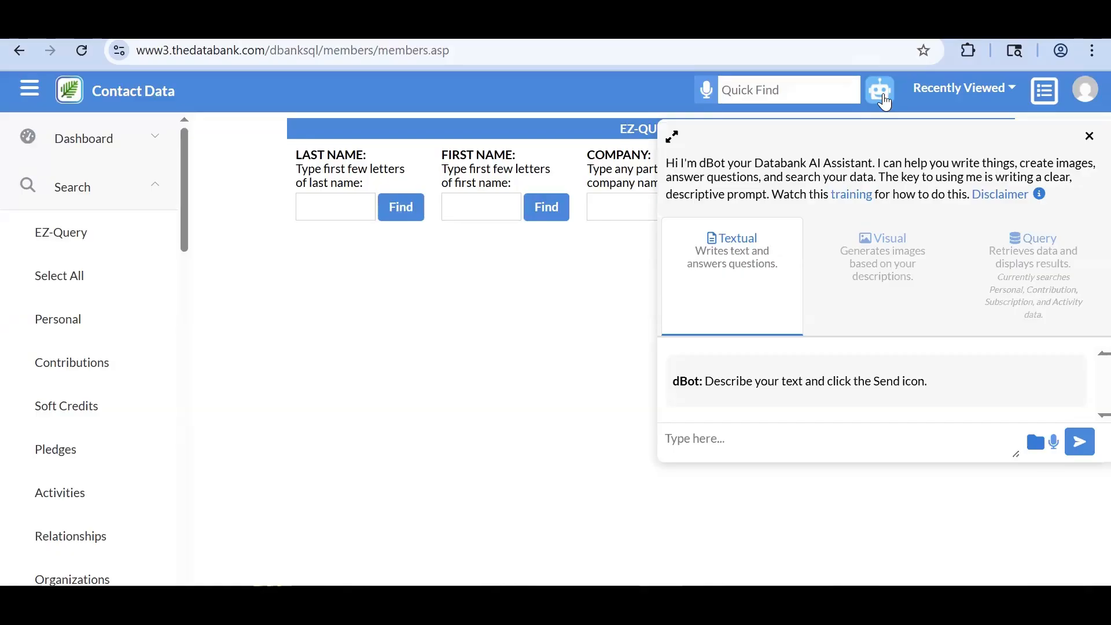
left_click(901, 312)
left_click(1070, 307)
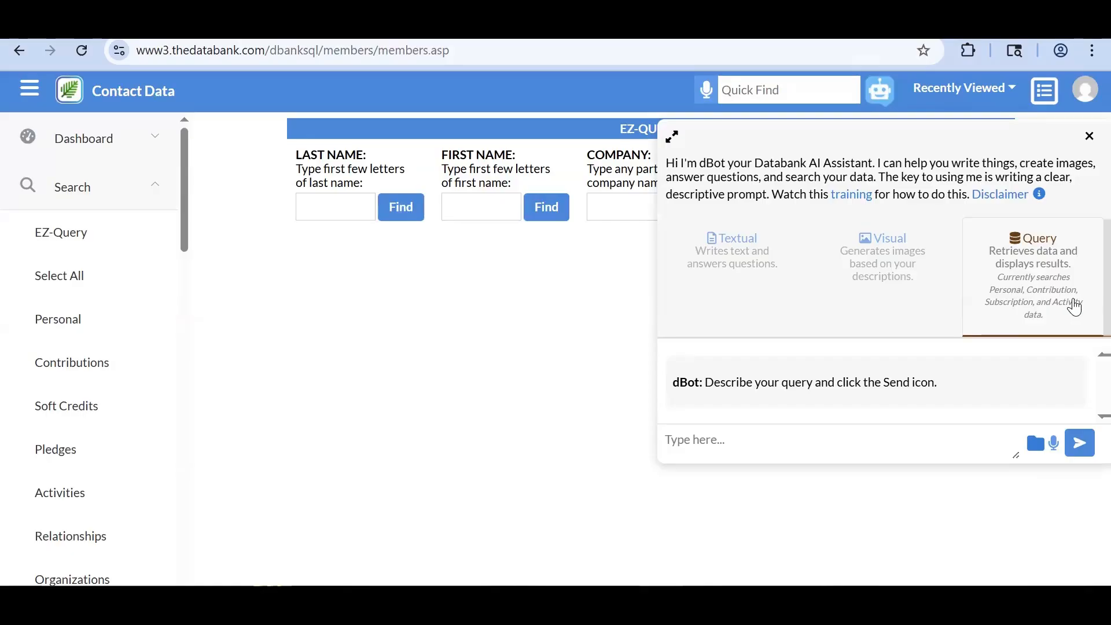
left_click(744, 438)
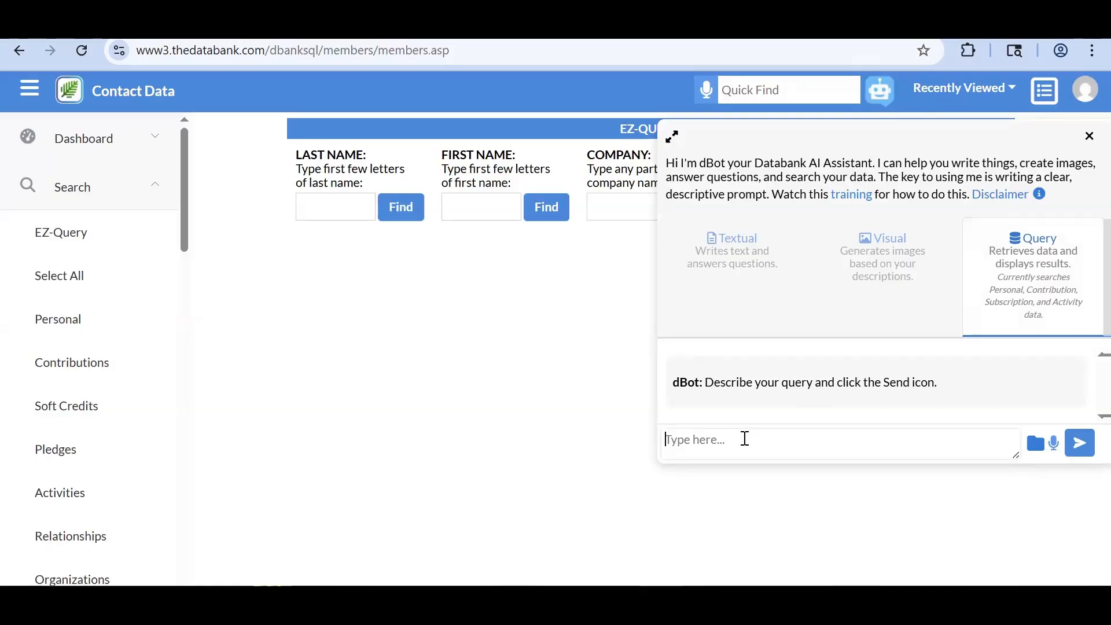
- Send dBot the query 'list all donors from the year 2024 with donation details for that year'
type("list all donors f")
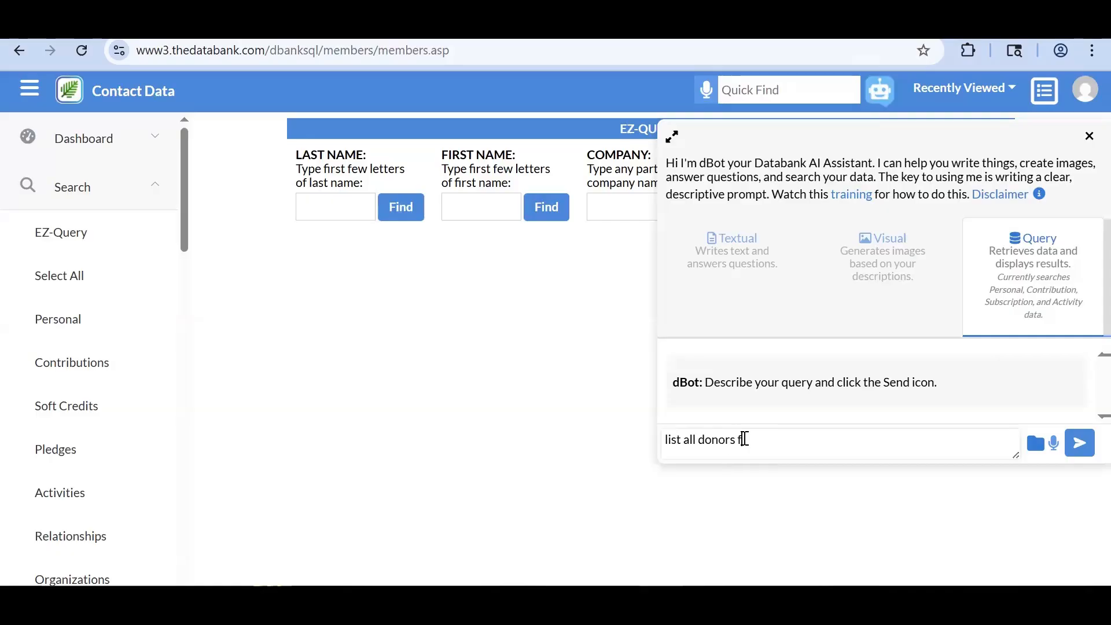
type("rom the year 2024 with")
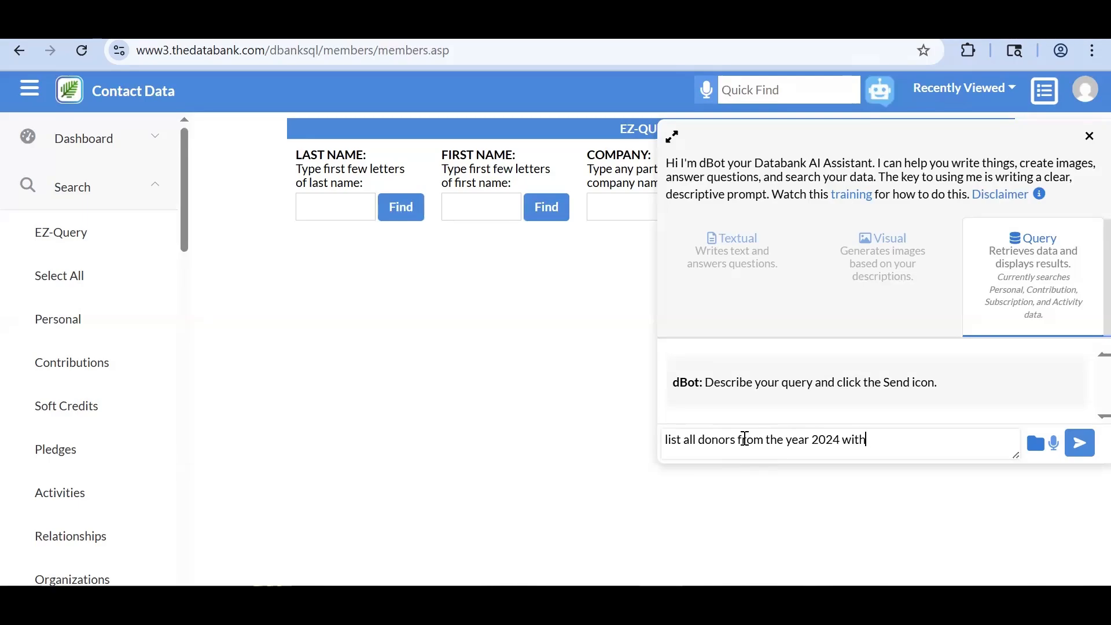
type(" donation details")
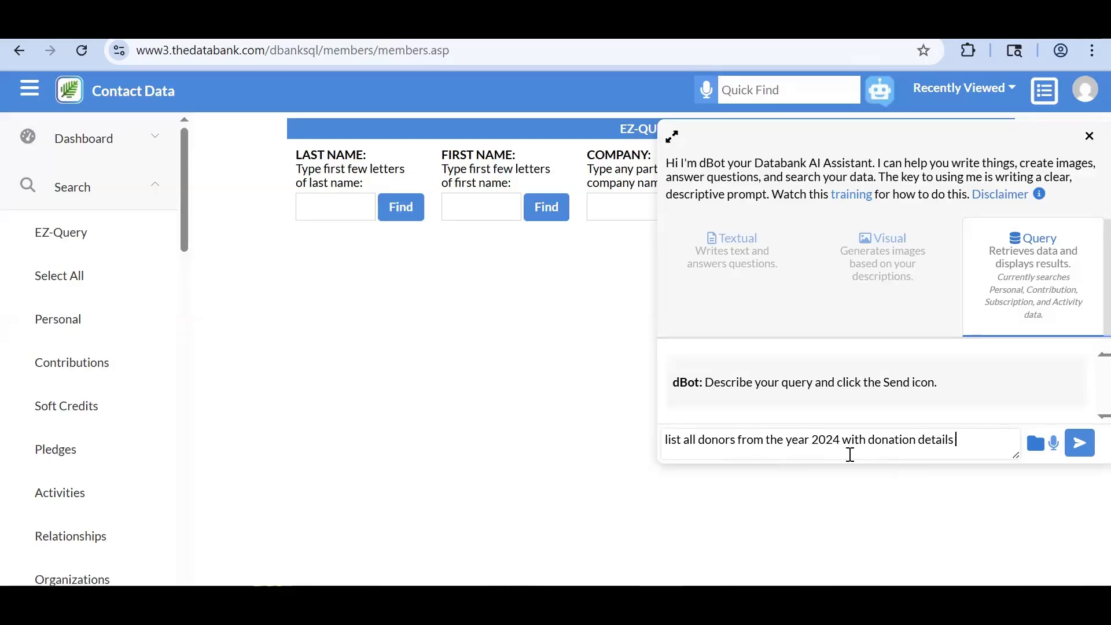
left_click_drag(850, 454, 881, 449)
left_click(969, 442)
type("for that year")
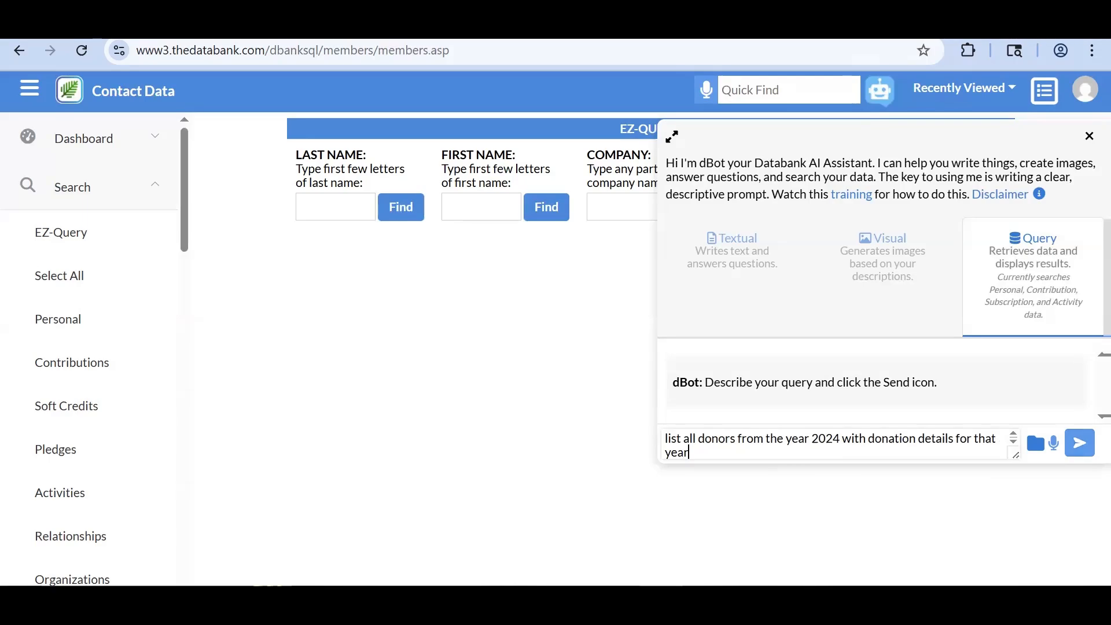
left_click(1079, 442)
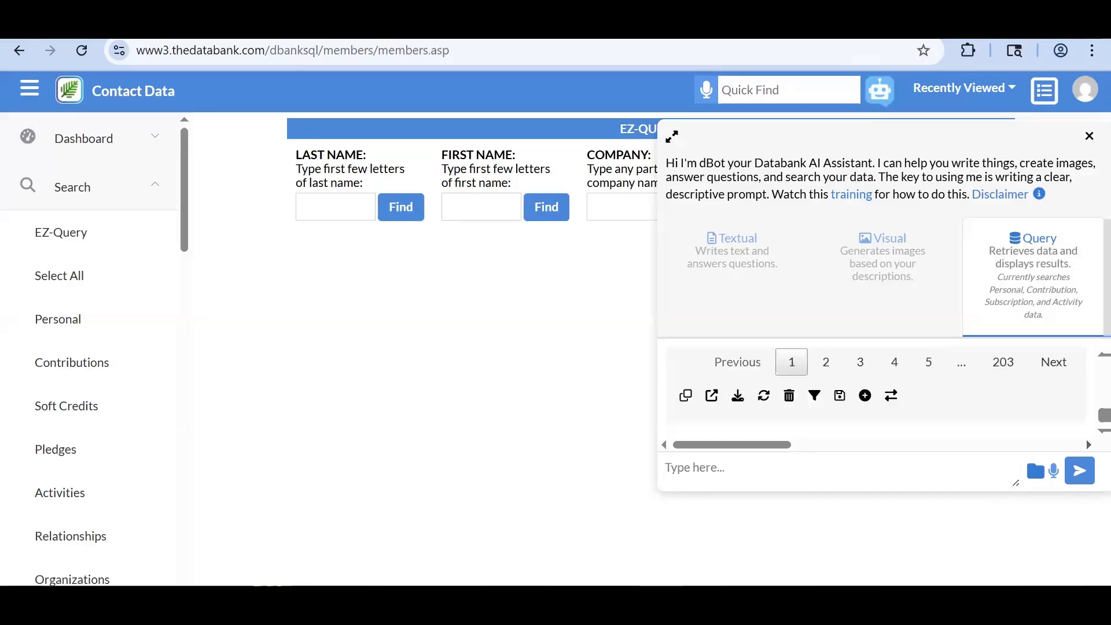
- Enlarge the dBot panel to review the 2,026 rows of 2024 donors, then switch to Textual mode
scroll(917, 389, "up", 3)
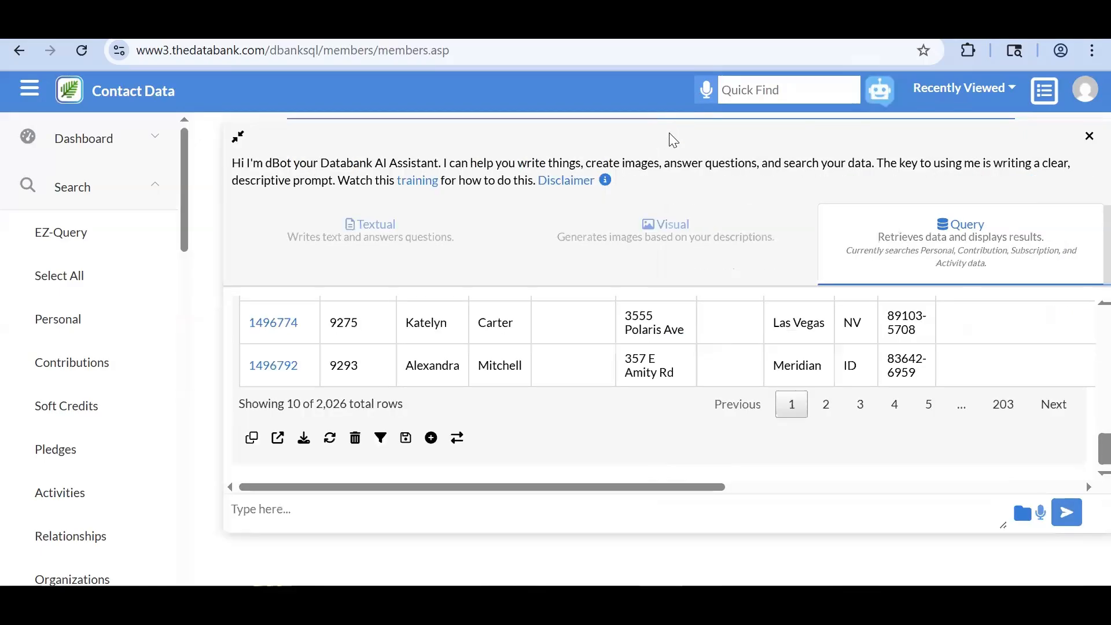
left_click(673, 137)
scroll(599, 390, "up", 5)
scroll(599, 391, "right", 4)
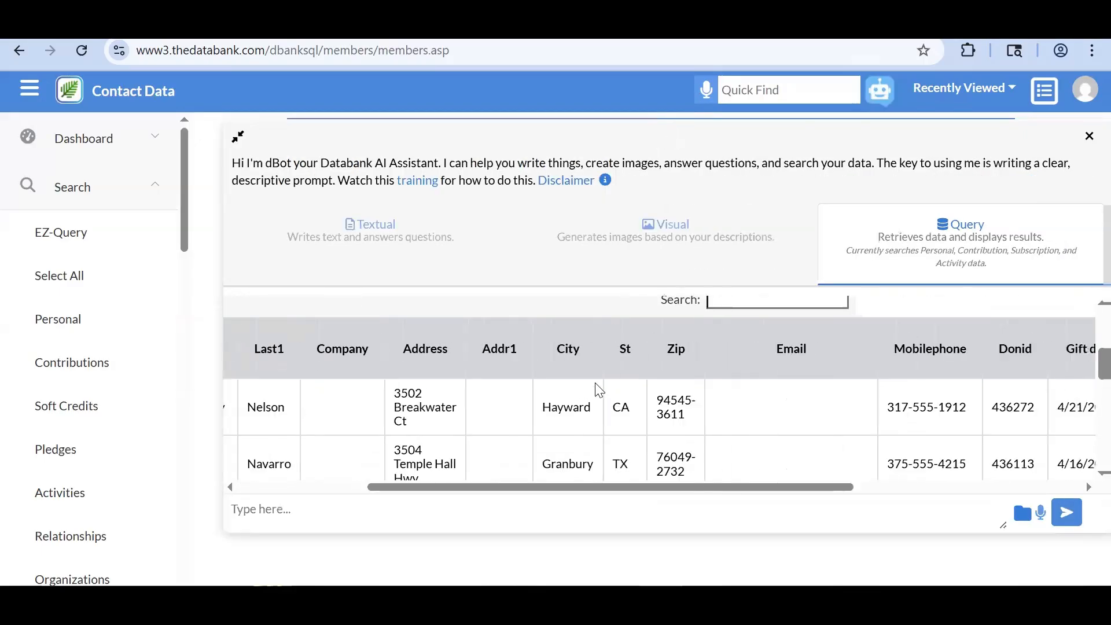
scroll(599, 390, "right", 5)
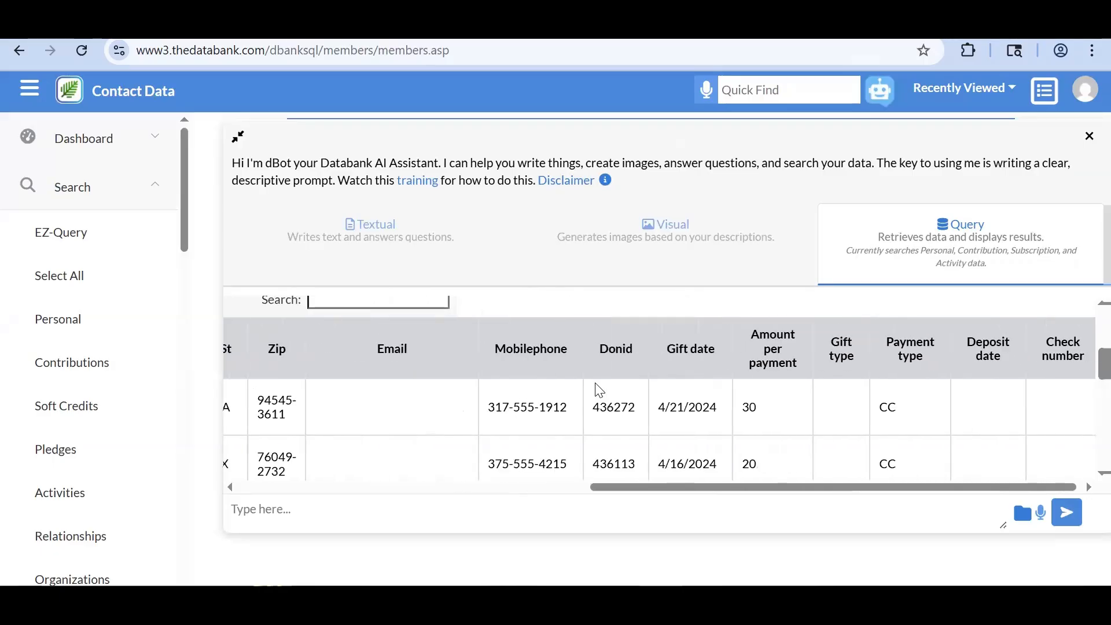
scroll(599, 390, "right", 1)
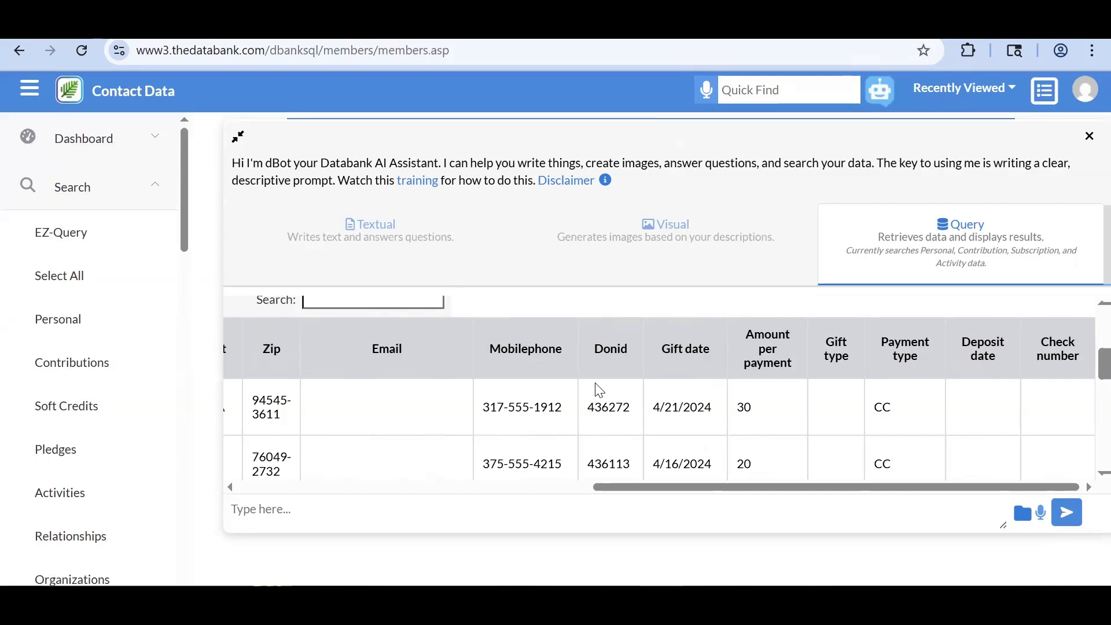
scroll(598, 390, "right", 1)
scroll(599, 391, "left", 10)
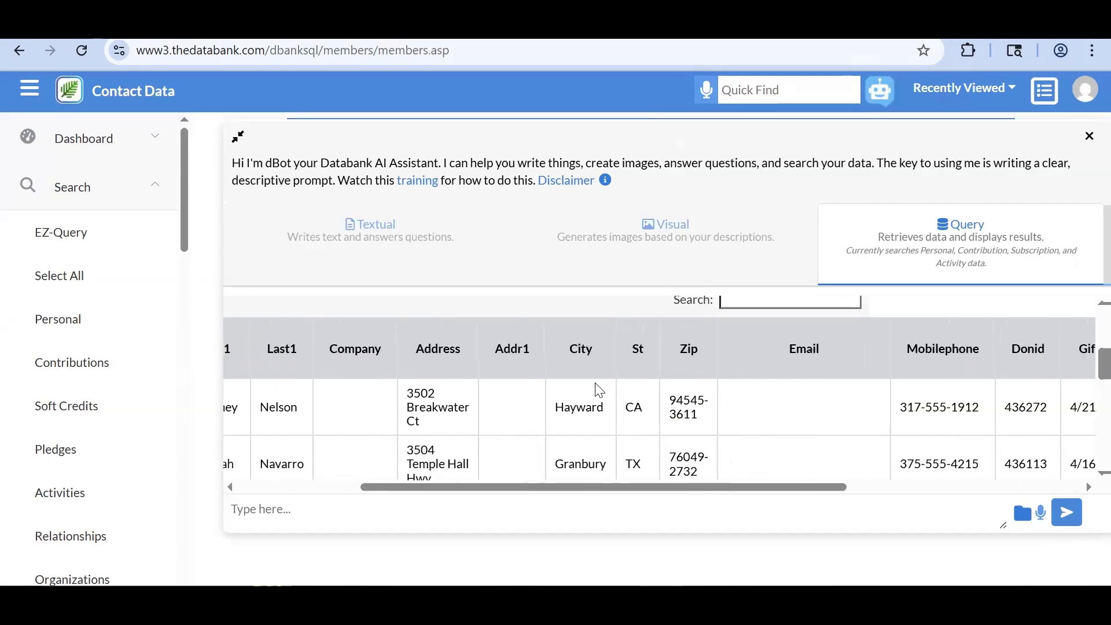
scroll(599, 390, "down", 8)
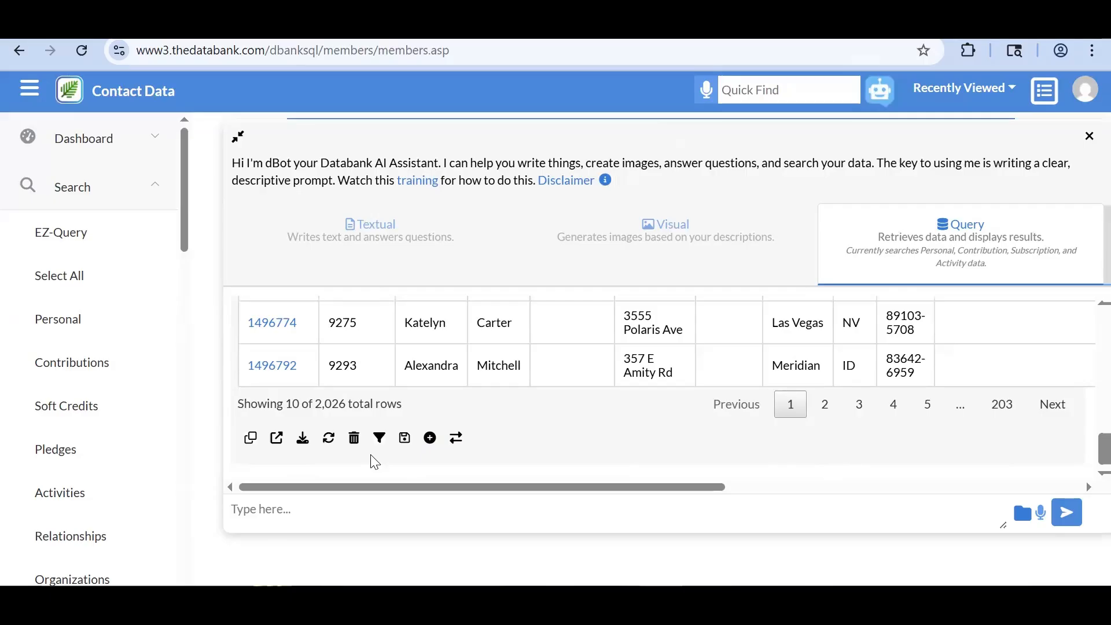
scroll(375, 462, "up", 1)
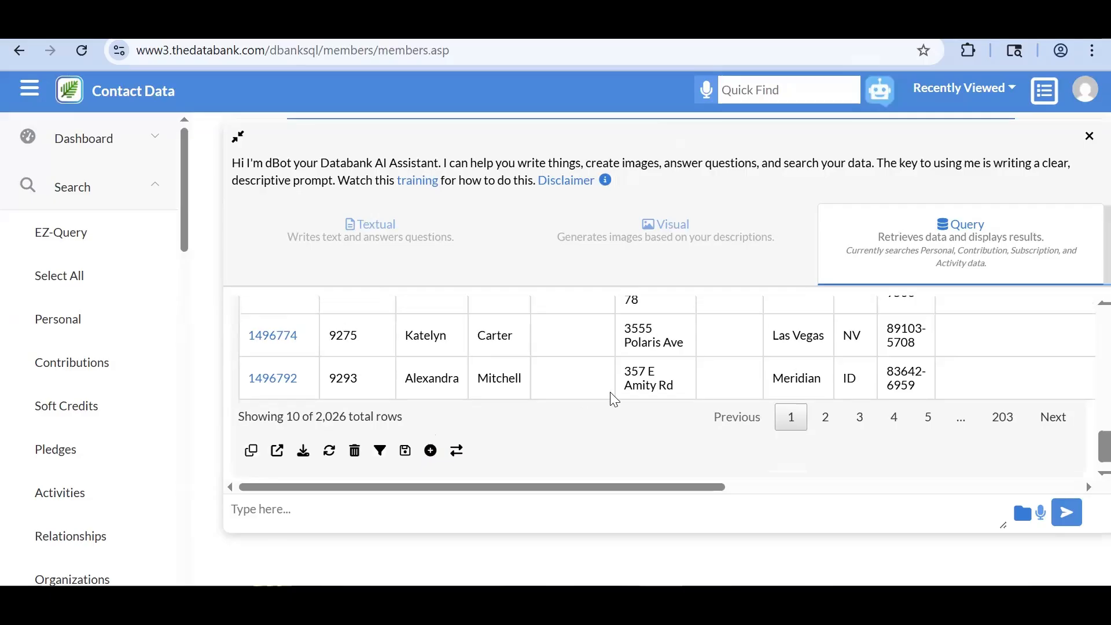
left_click(943, 239)
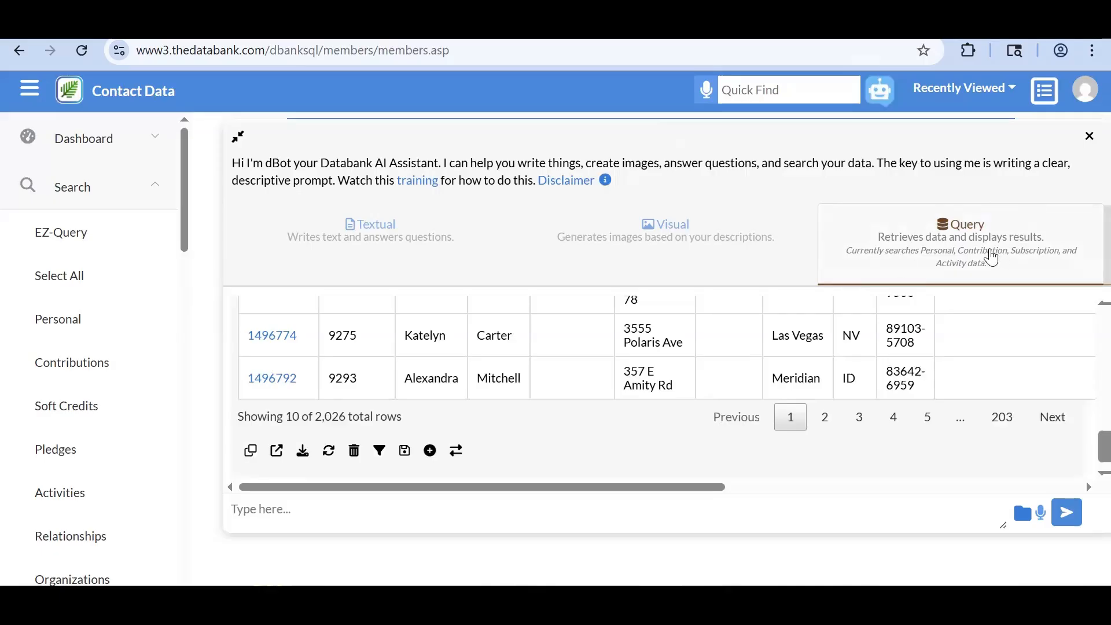
left_click(365, 258)
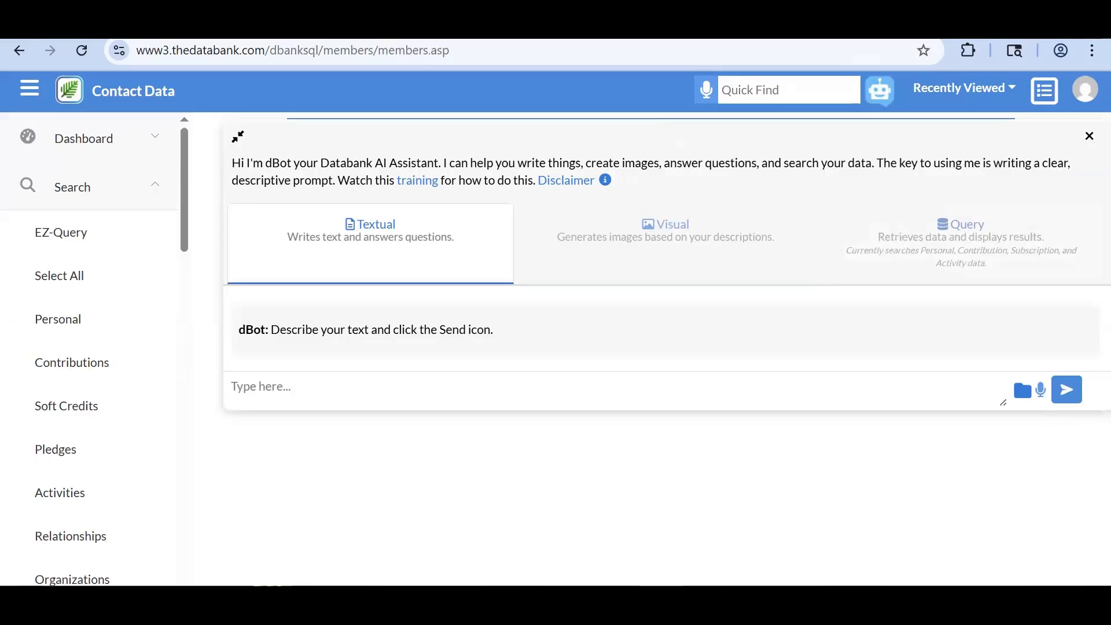
- Close dBot with Escape and open the Personal contact selection search
key("Escape")
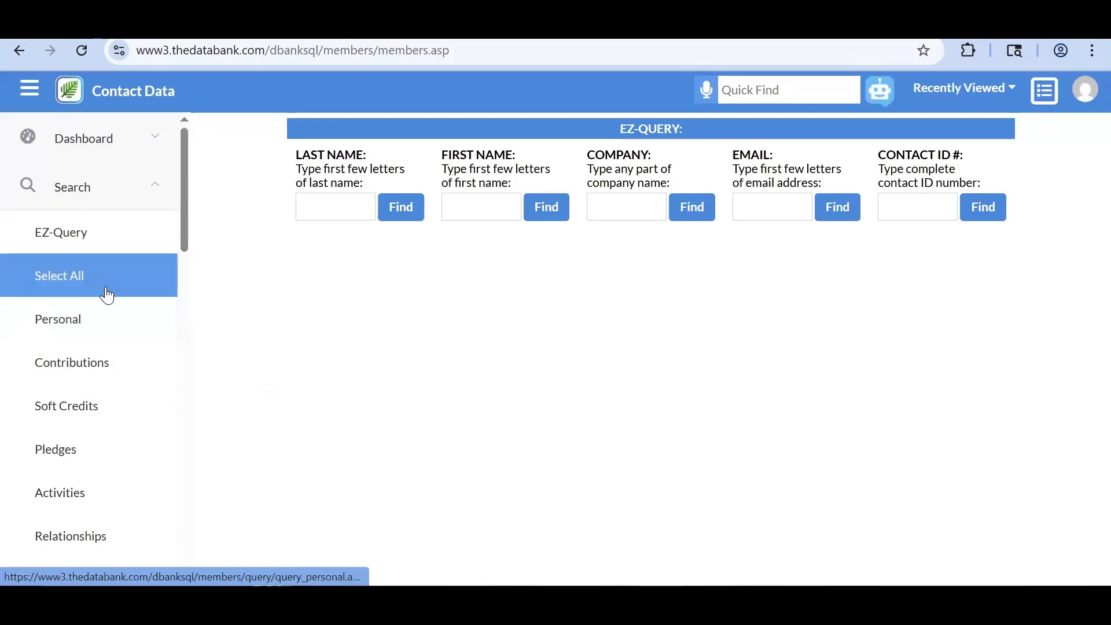
left_click(101, 327)
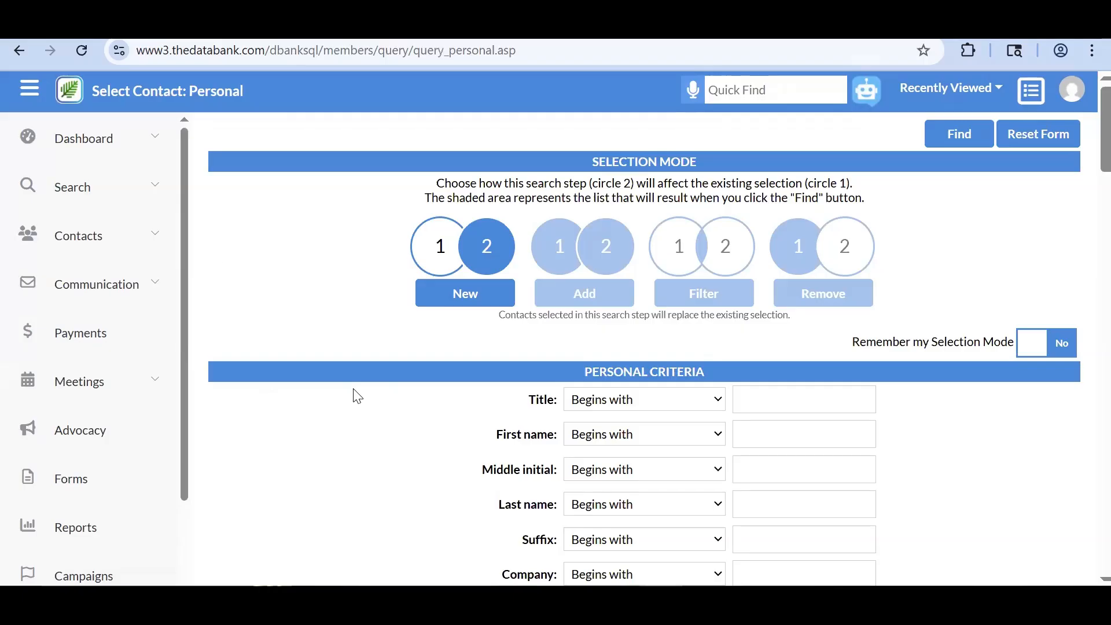
left_click(129, 192)
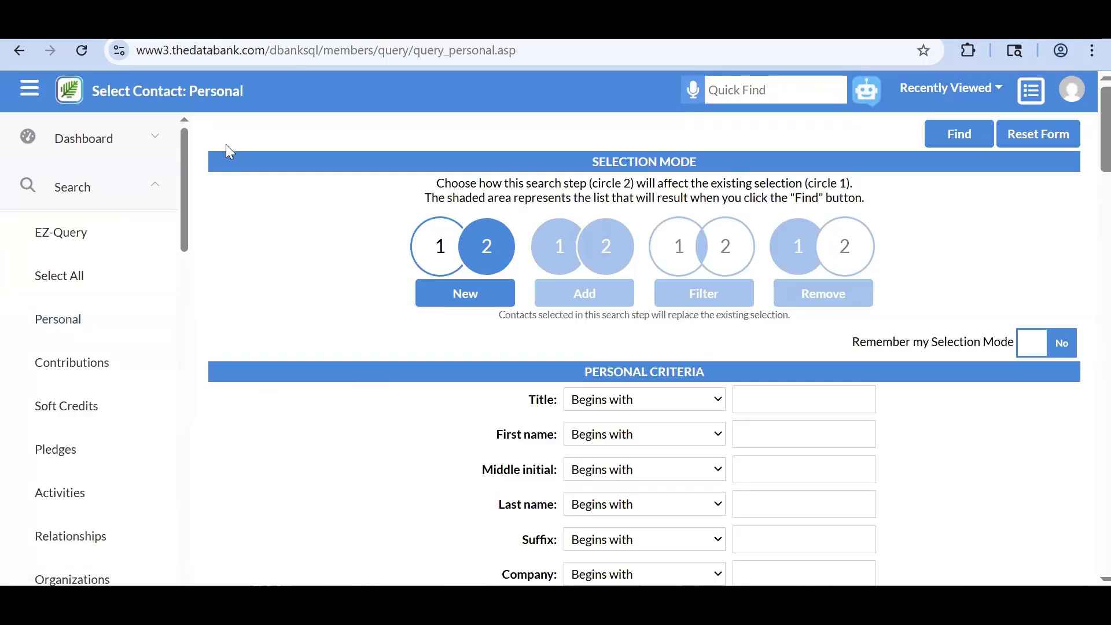
left_click(160, 191)
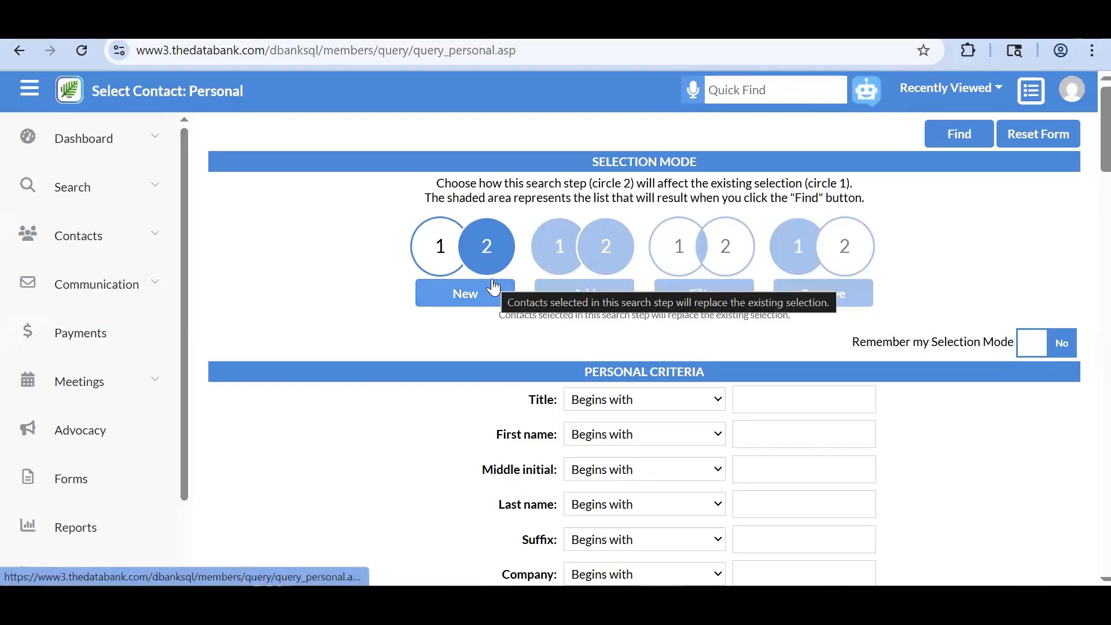
scroll(487, 311, "down", 1)
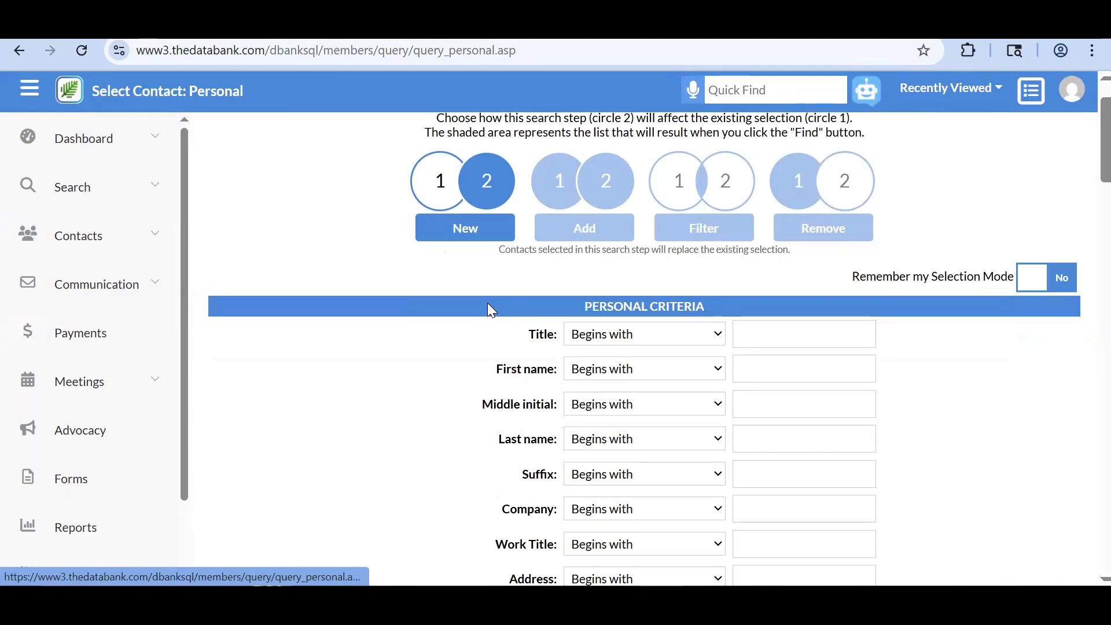
scroll(427, 556, "down", 1)
scroll(644, 347, "down", 8)
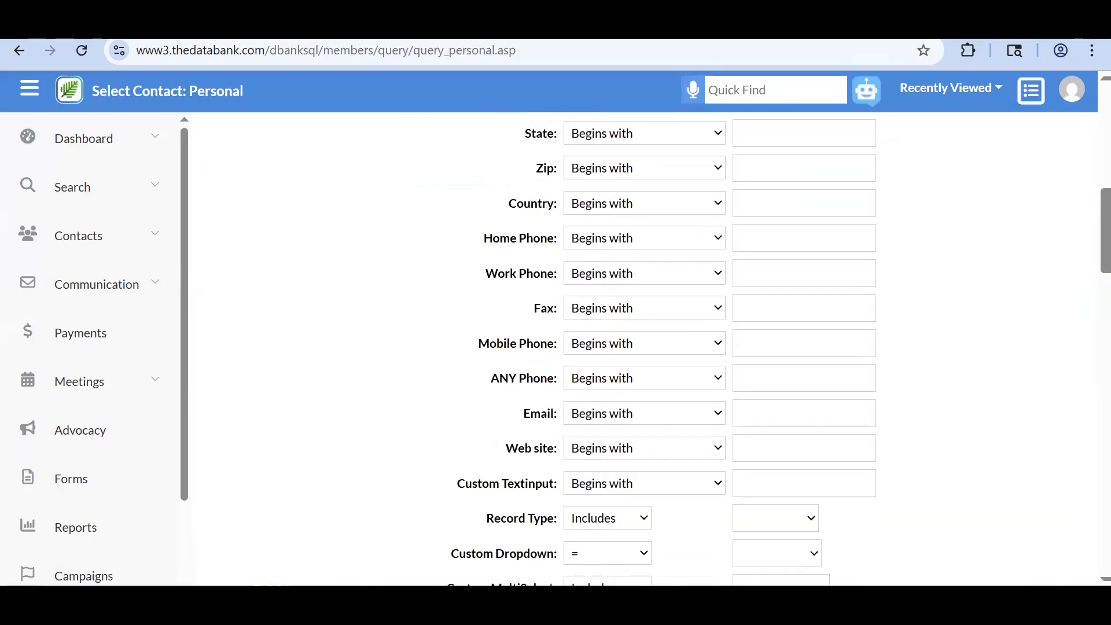
scroll(644, 347, "up", 10)
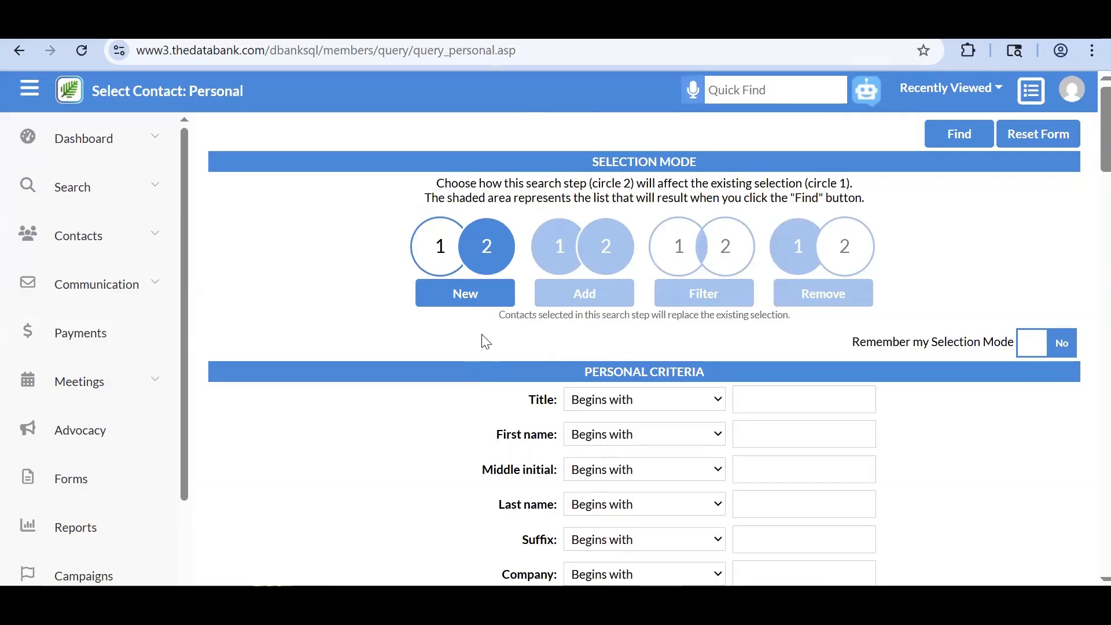
- Try the Add and Filter selection modes on the Personal search form
left_click(577, 297)
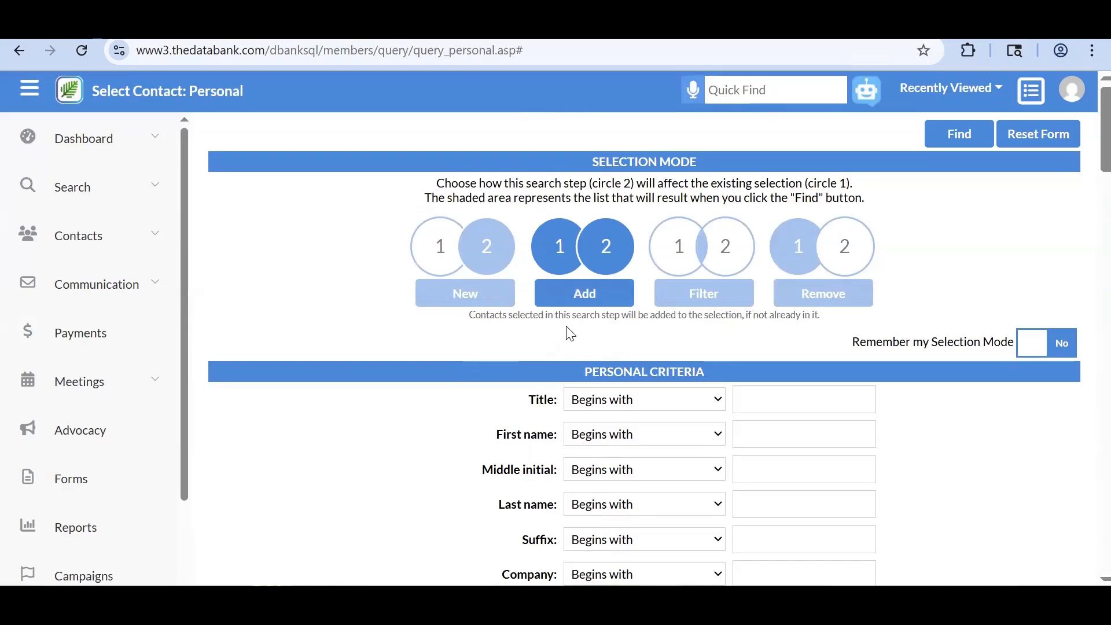
scroll(536, 392, "down", 6)
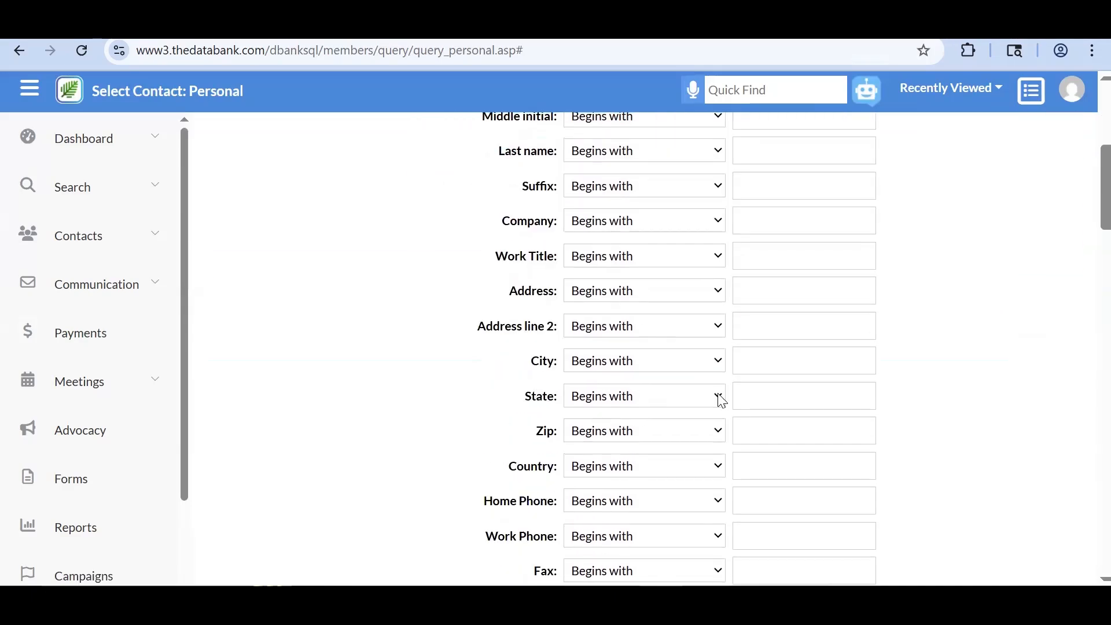
scroll(687, 451, "up", 6)
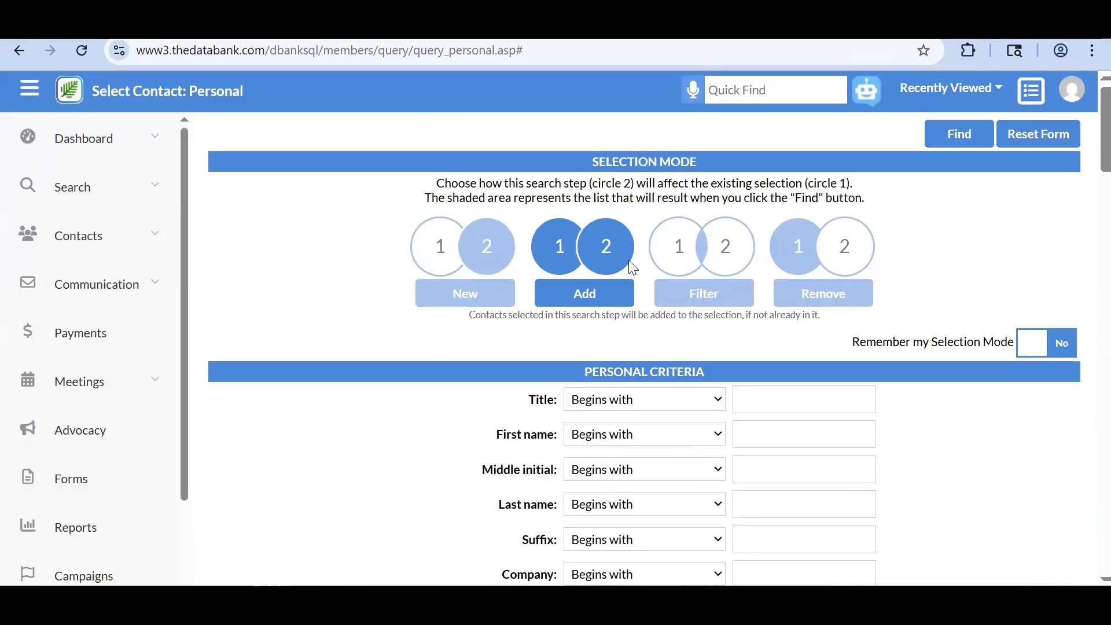
left_click(697, 301)
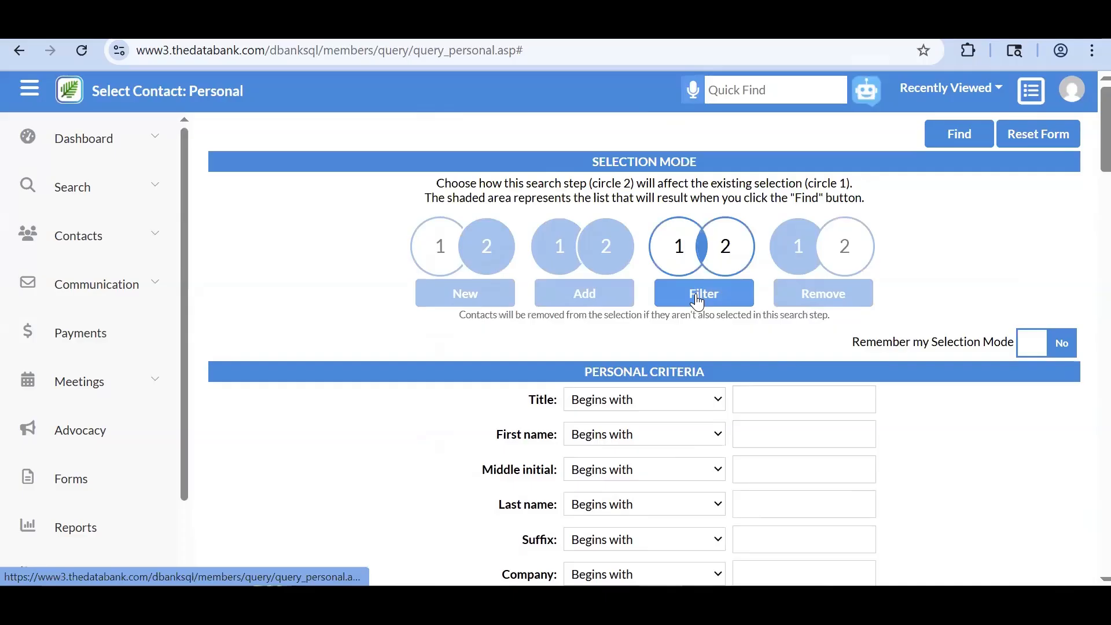
scroll(576, 401, "down", 2)
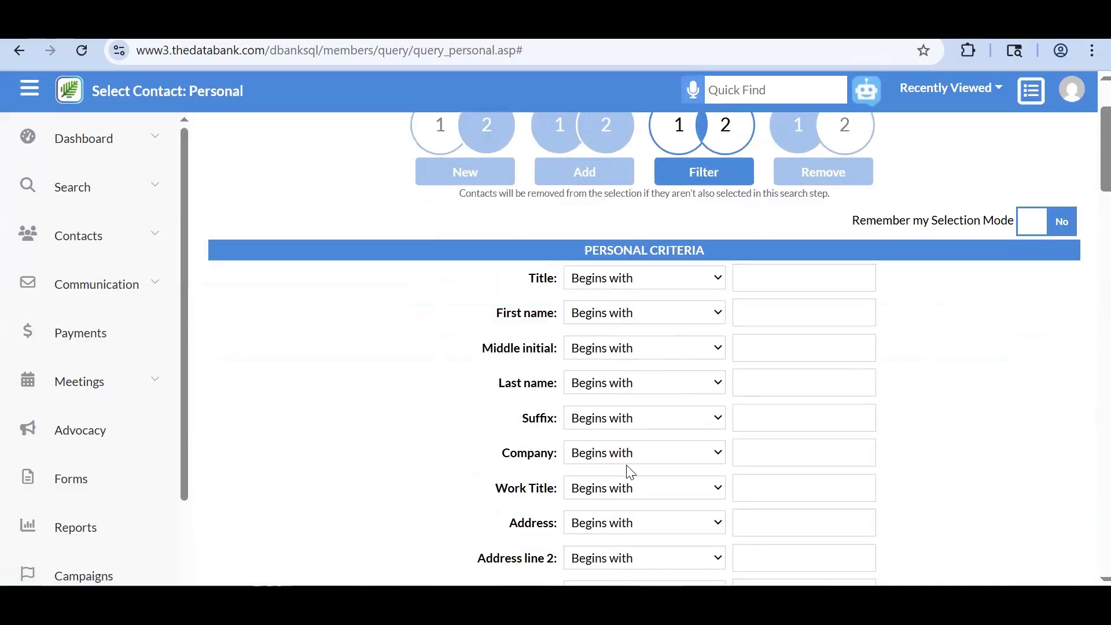
scroll(629, 471, "down", 2)
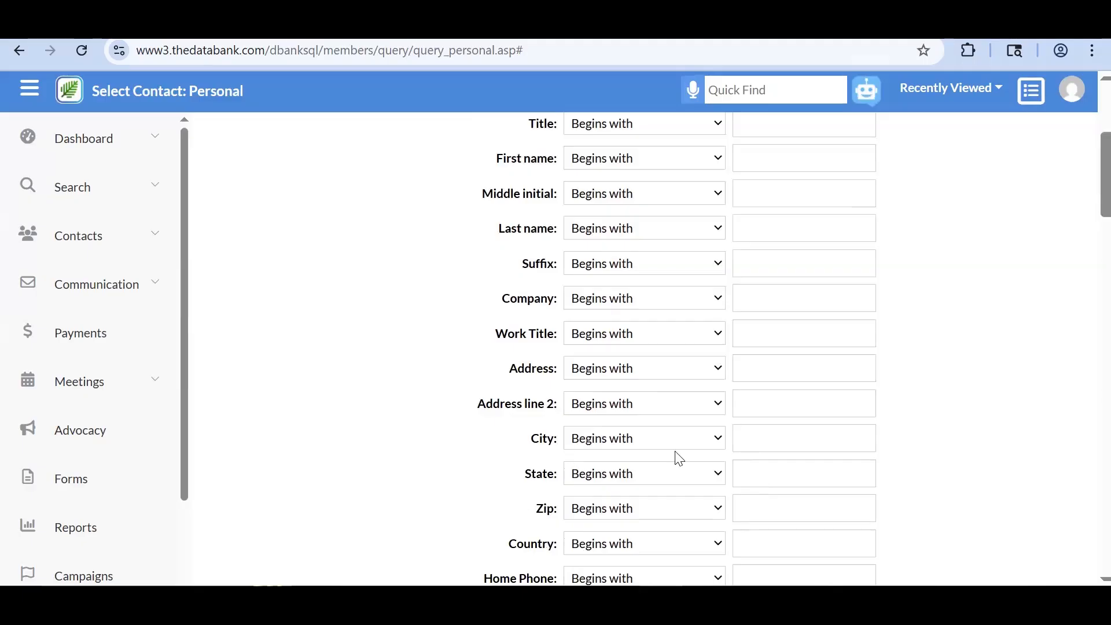
scroll(652, 463, "down", 2)
scroll(652, 464, "up", 6)
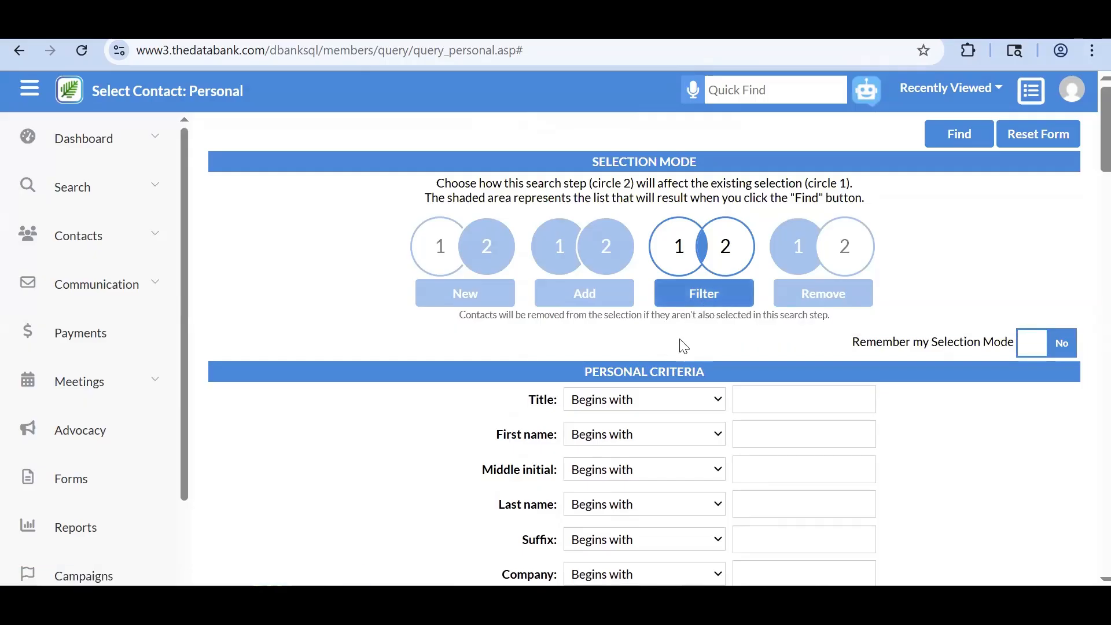
scroll(682, 345, "down", 9)
scroll(682, 345, "up", 9)
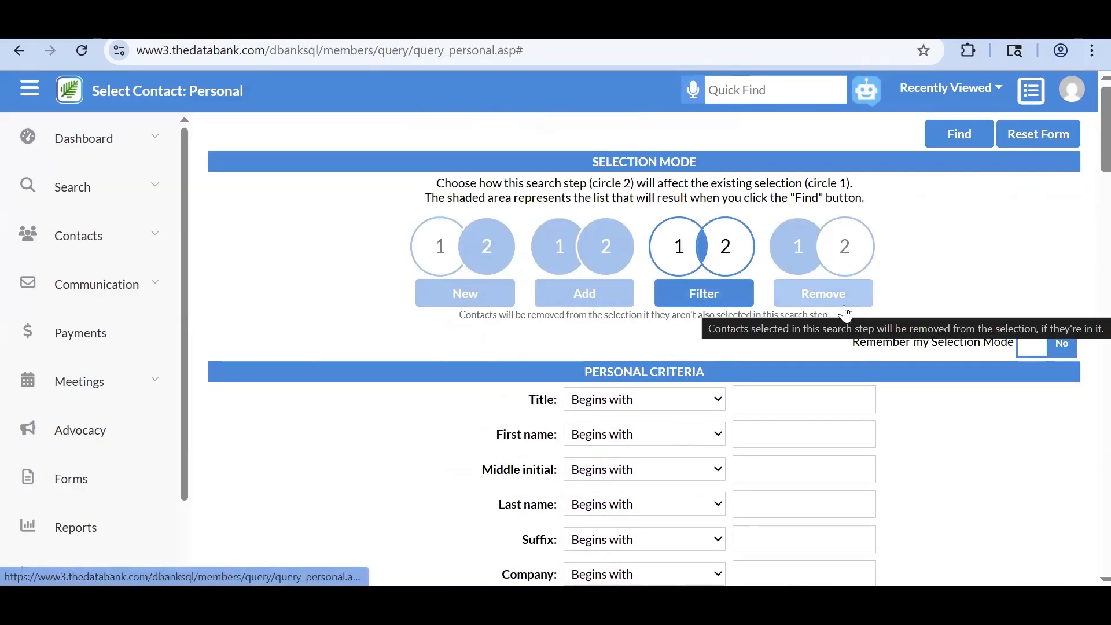
- Switch the Personal search's selection mode to Remove
right_click(839, 301)
left_click(940, 286)
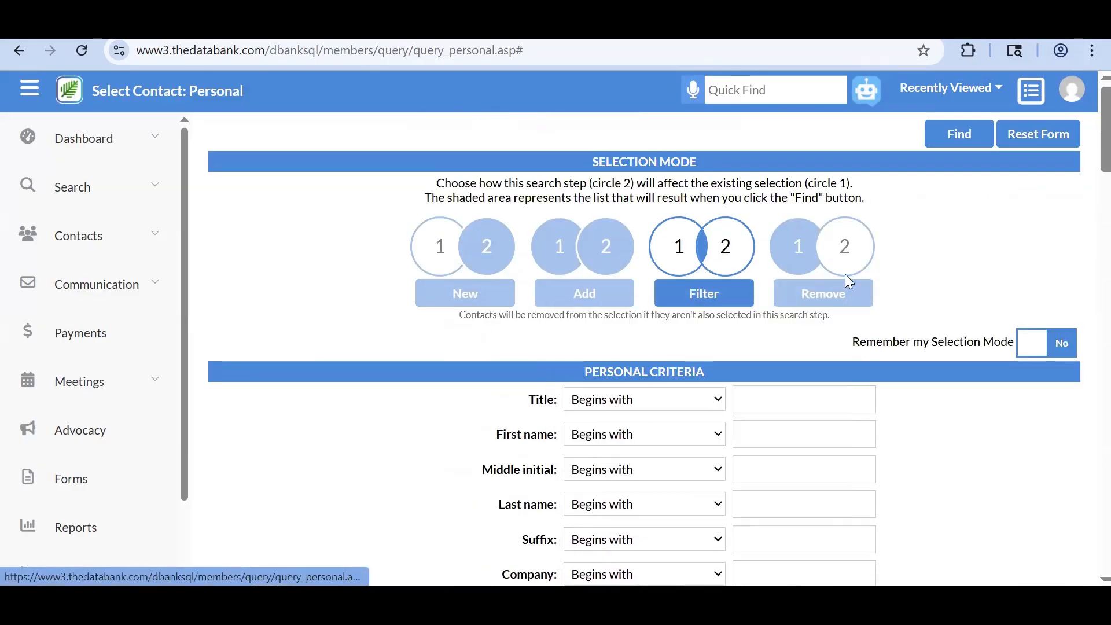
right_click(949, 249)
left_click(984, 241)
left_click(858, 292)
scroll(838, 300, "down", 5)
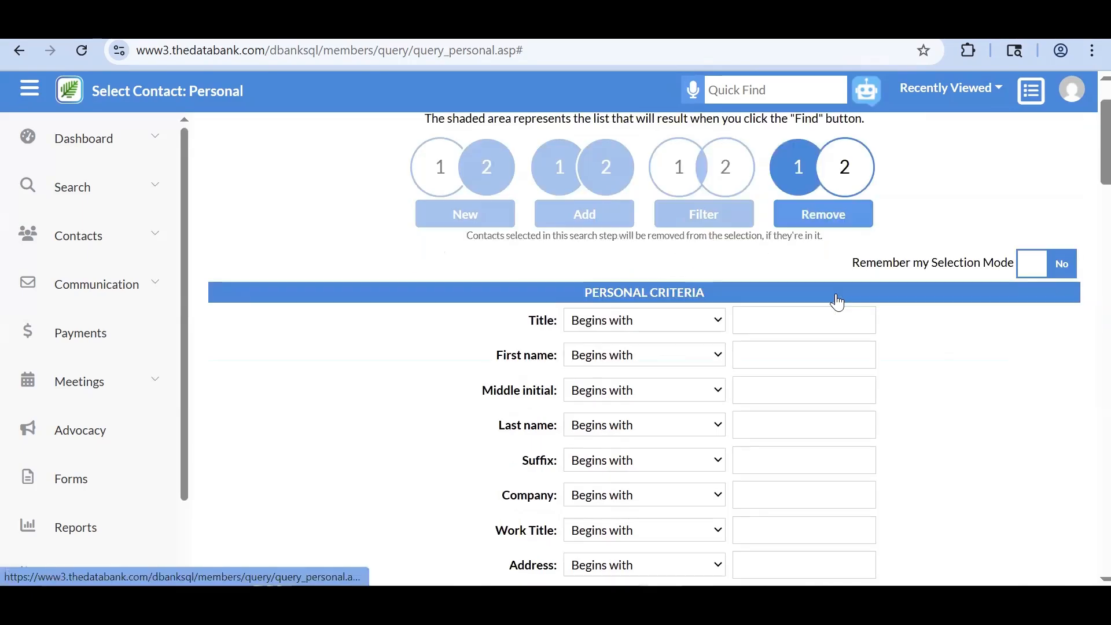
scroll(617, 386, "down", 9)
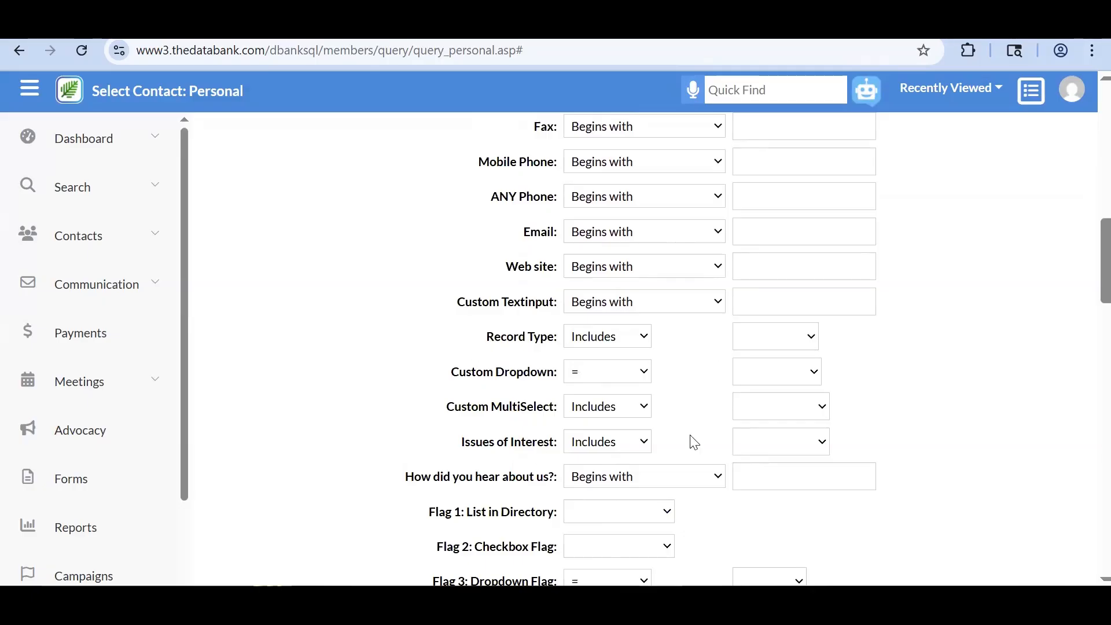
scroll(694, 442, "up", 15)
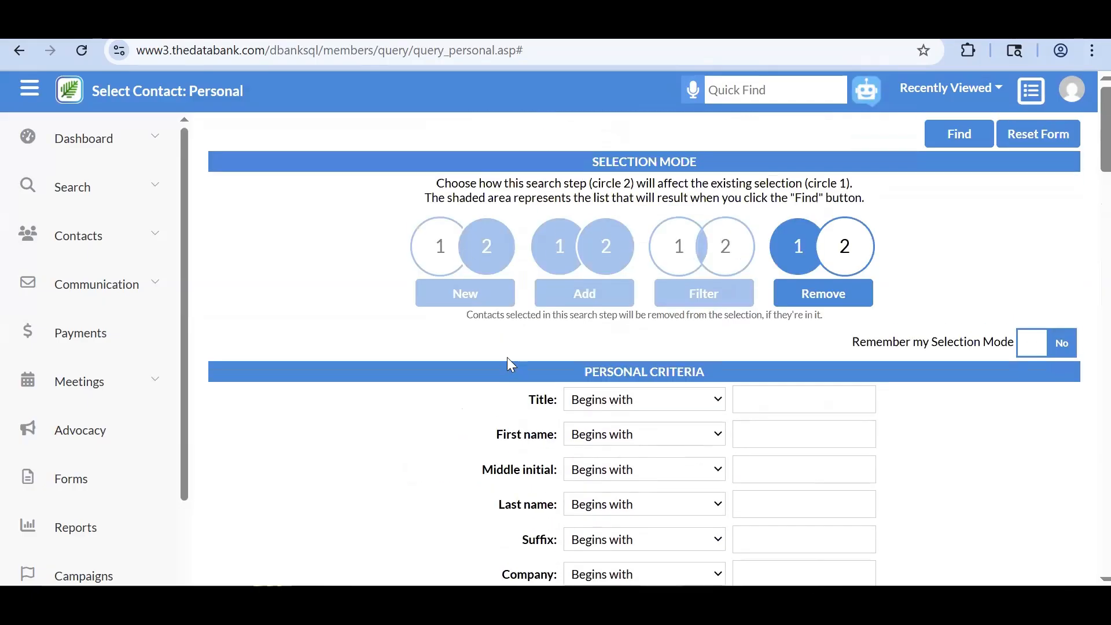
- Set the selection mode to New and the State criterion to Contains MN
left_click(468, 289)
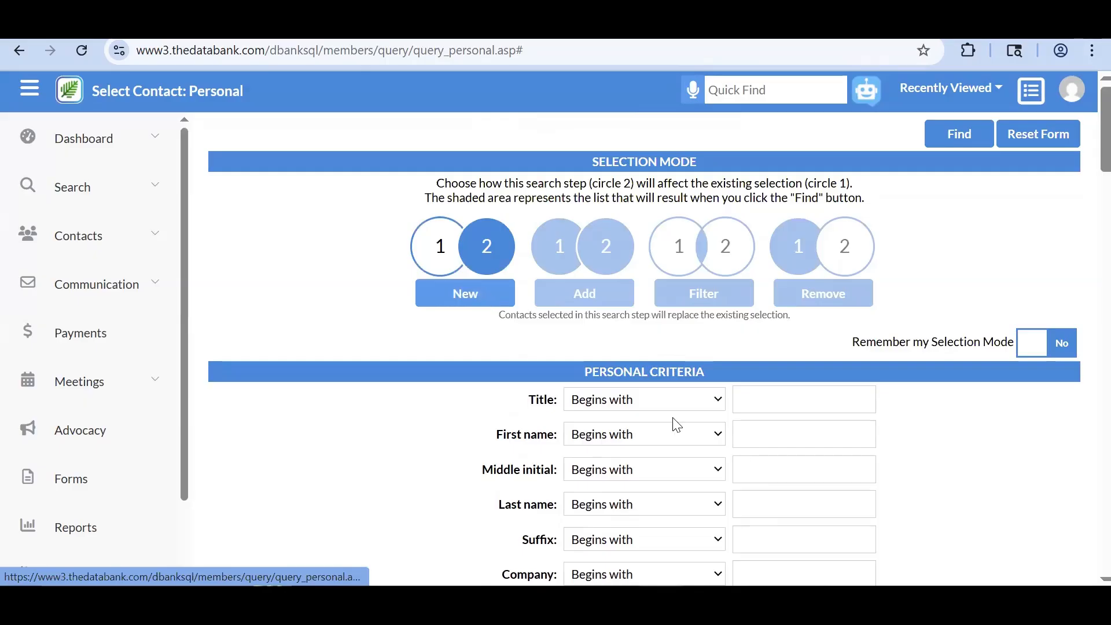
scroll(741, 458, "down", 3)
scroll(741, 457, "down", 3)
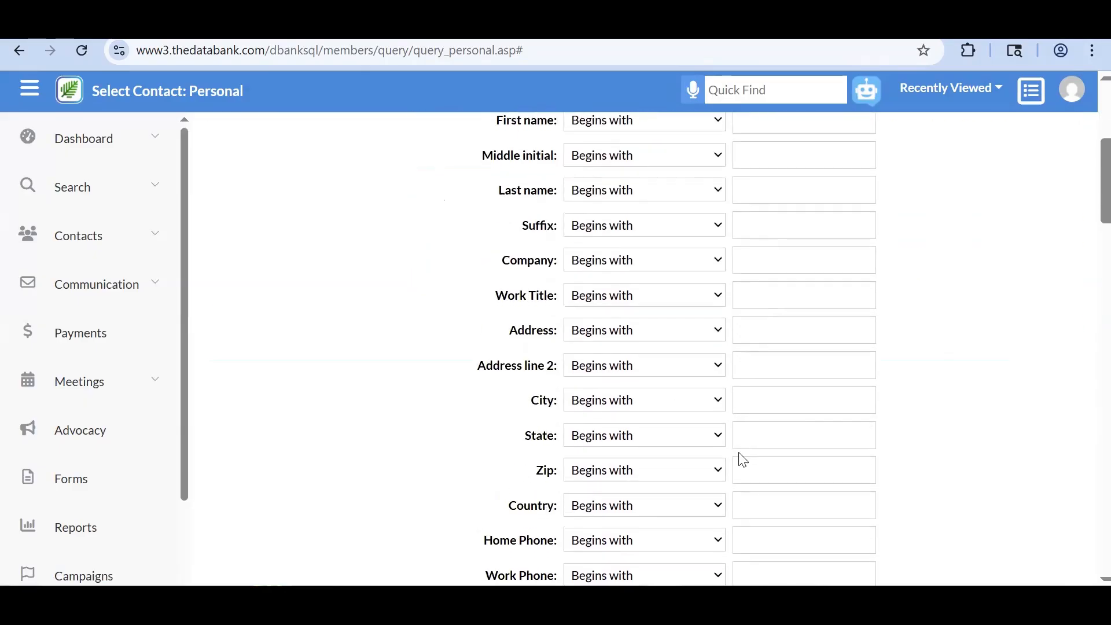
left_click(631, 437)
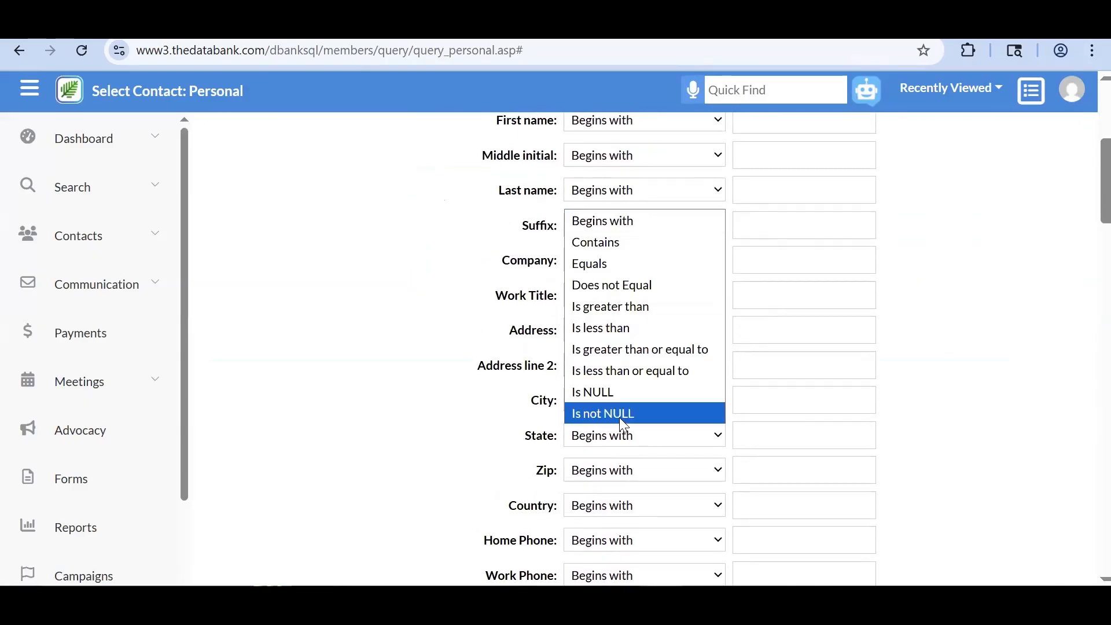
left_click(626, 242)
left_click(758, 443)
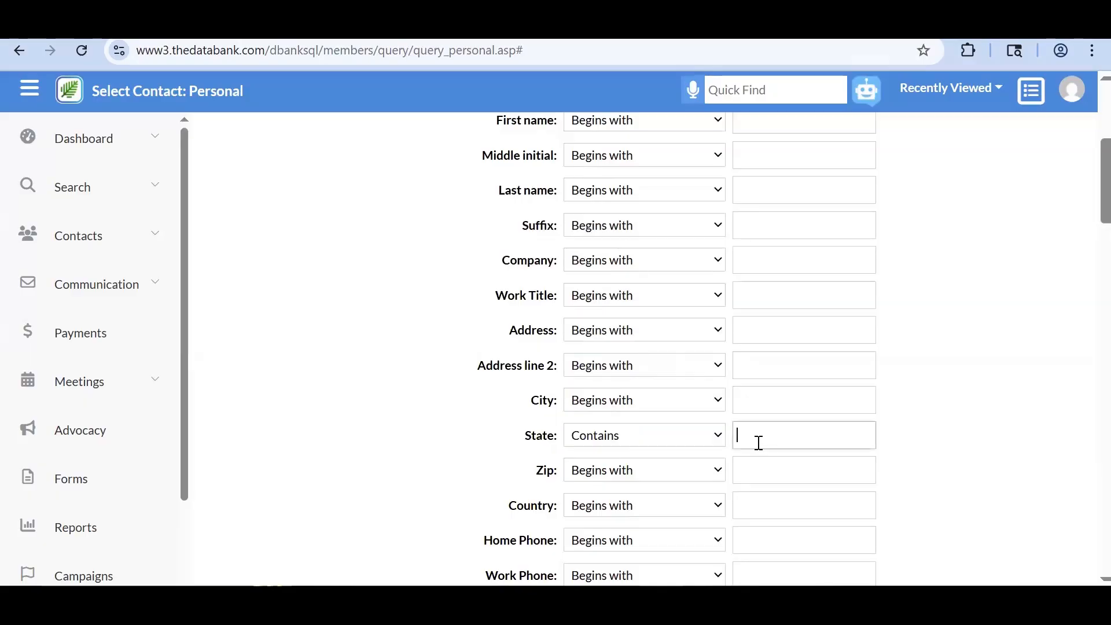
type("MN")
scroll(746, 515, "up", 5)
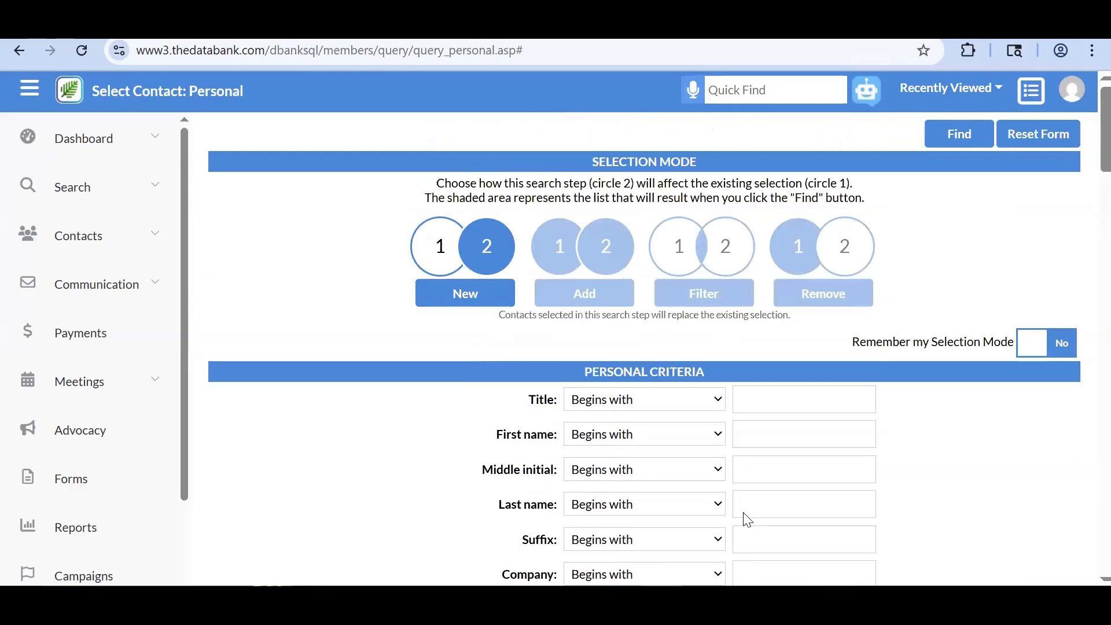
- Run the State-contains-MN search (1,223 contacts) and open a fresh Personal search form
left_click(955, 142)
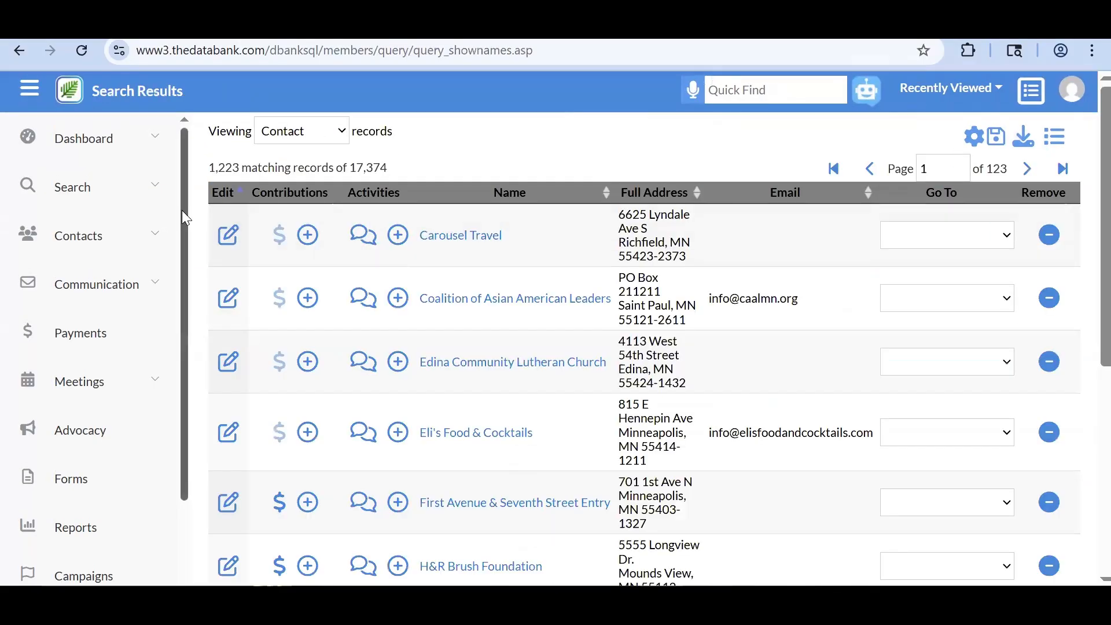
left_click(164, 199)
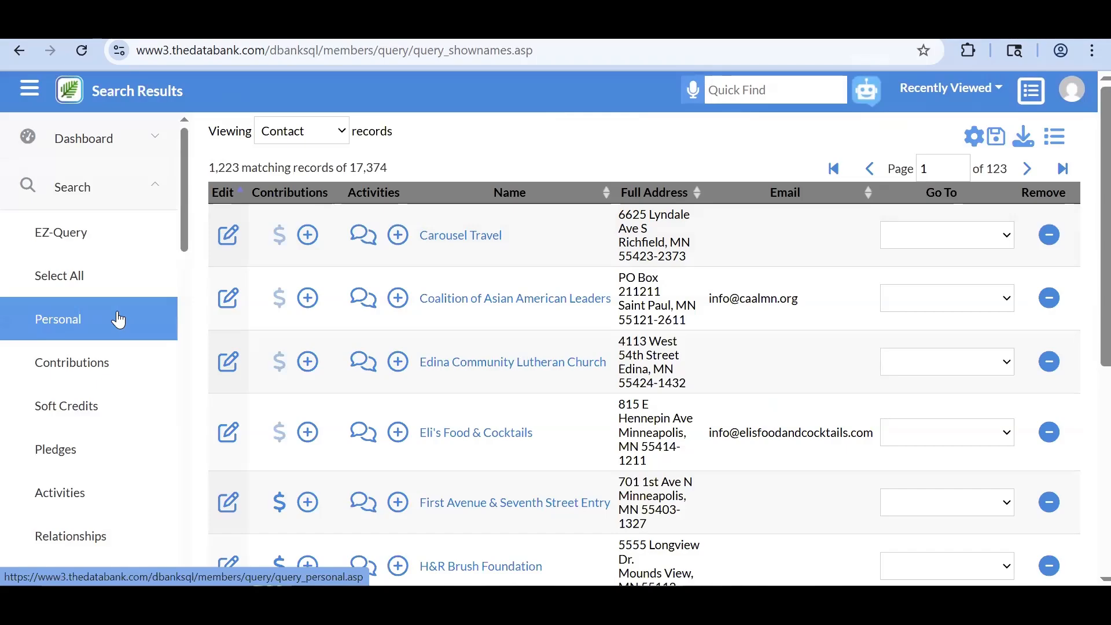
left_click(118, 319)
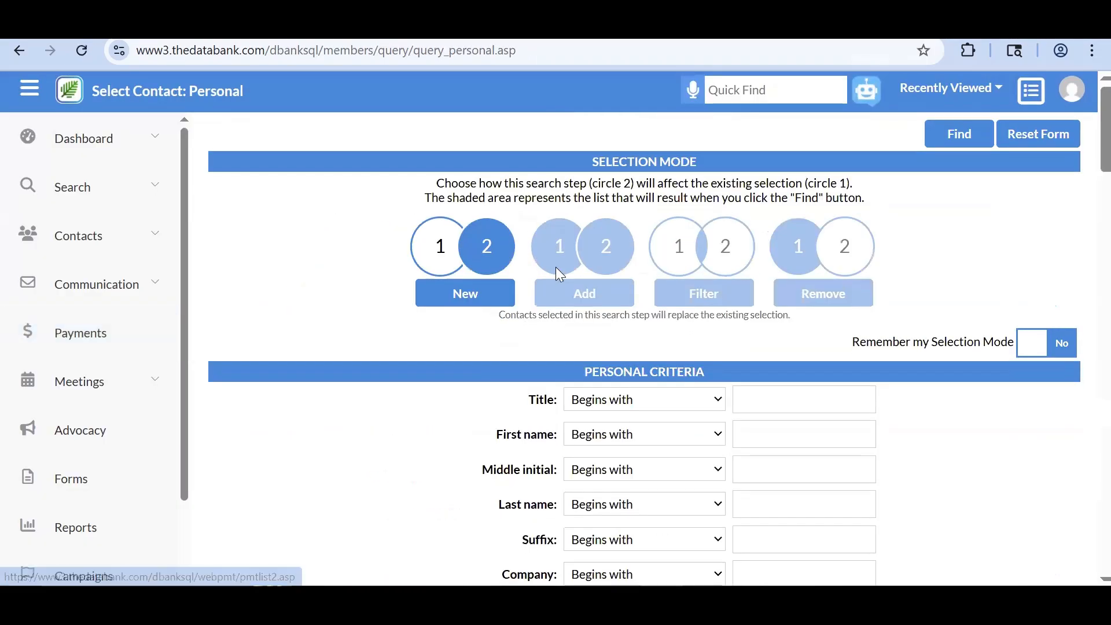
- Add contacts whose State contains WI, growing the selection to 1,636 records
left_click(584, 304)
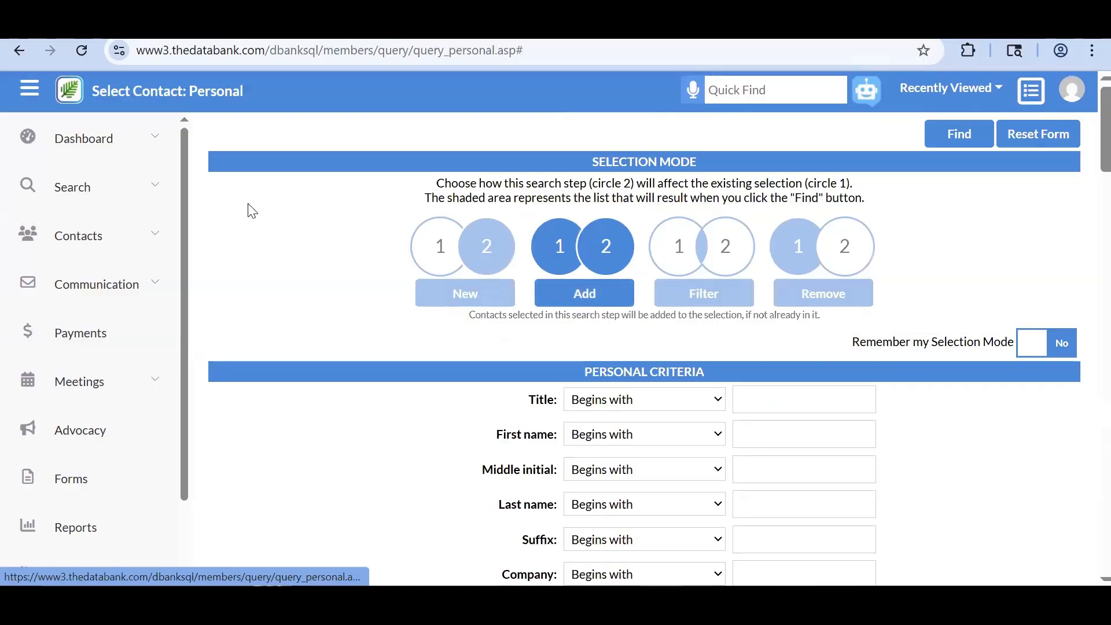
left_click(160, 204)
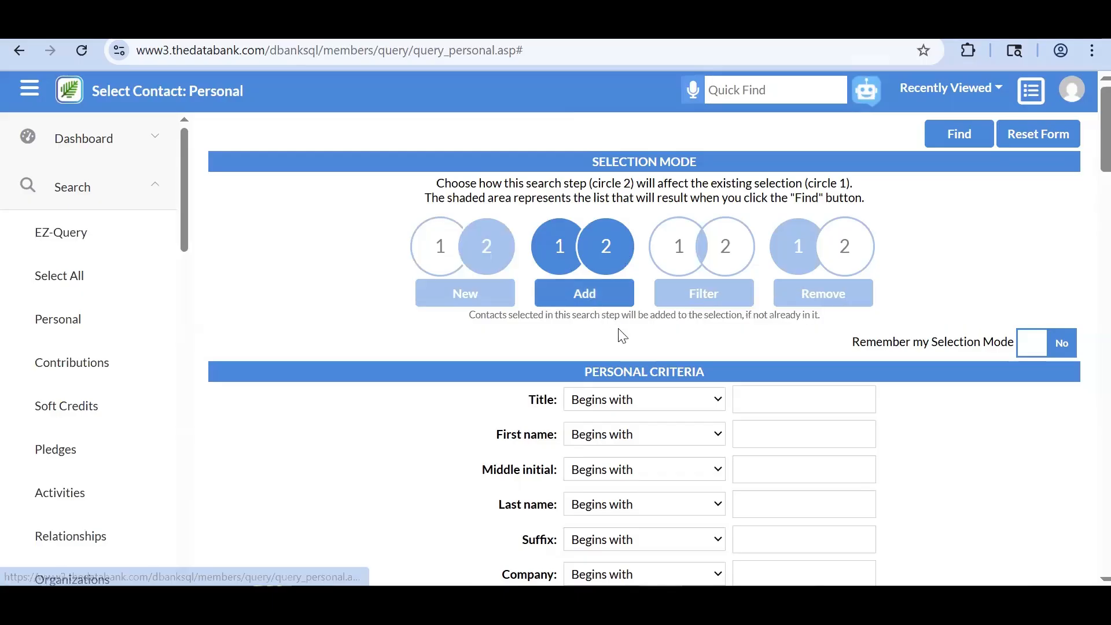
scroll(620, 333, "down", 2)
scroll(620, 333, "down", 5)
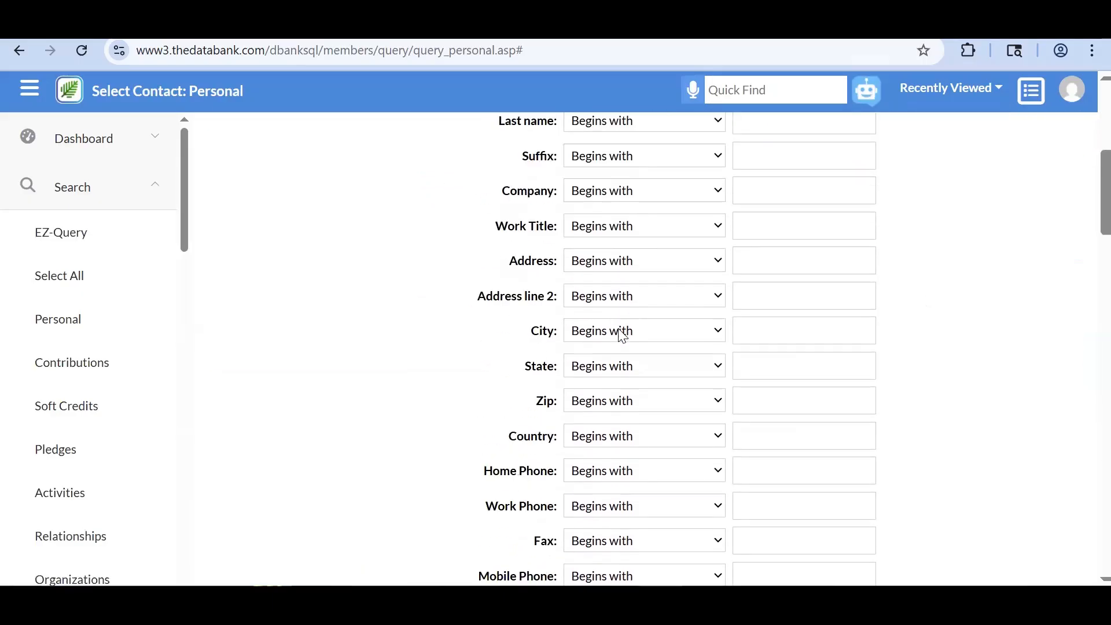
left_click(607, 332)
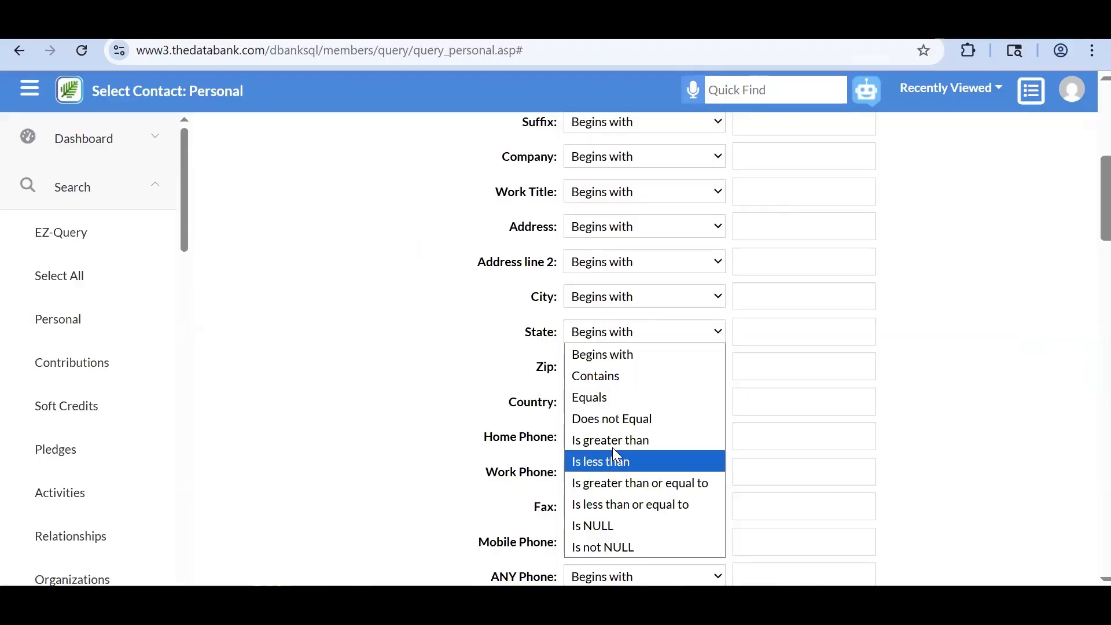
left_click(626, 384)
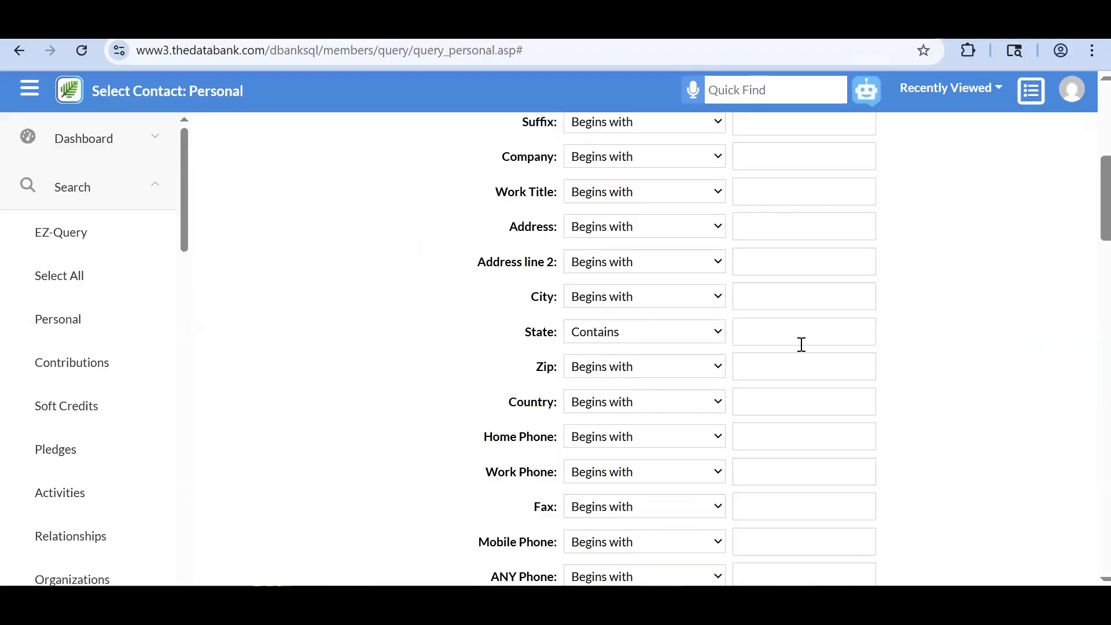
left_click(798, 334)
type("WI")
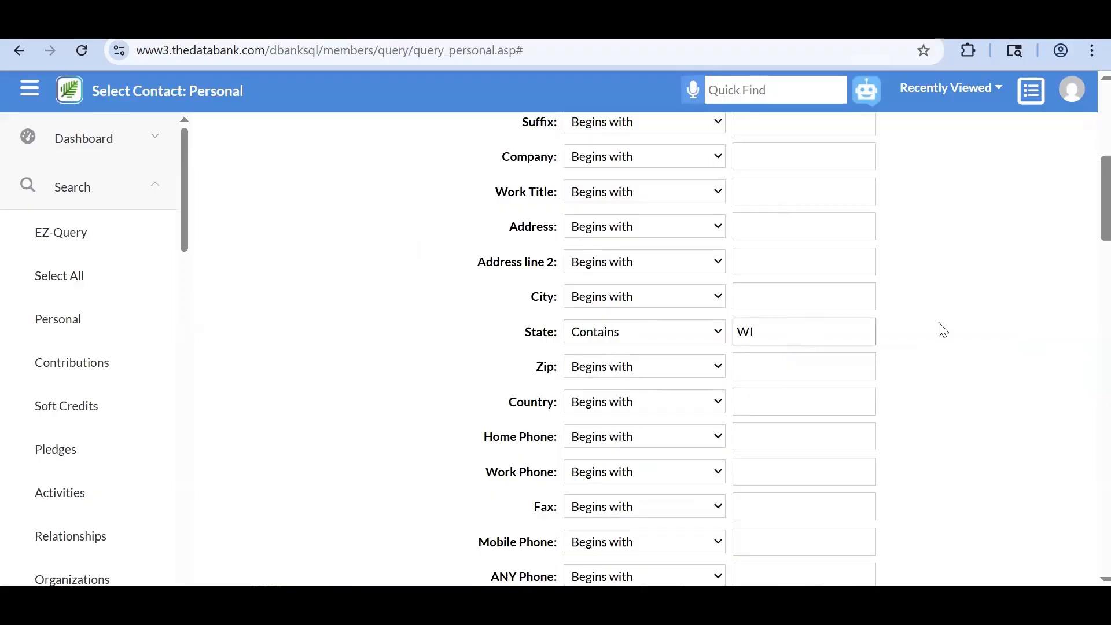
left_click(941, 327)
scroll(942, 326, "up", 7)
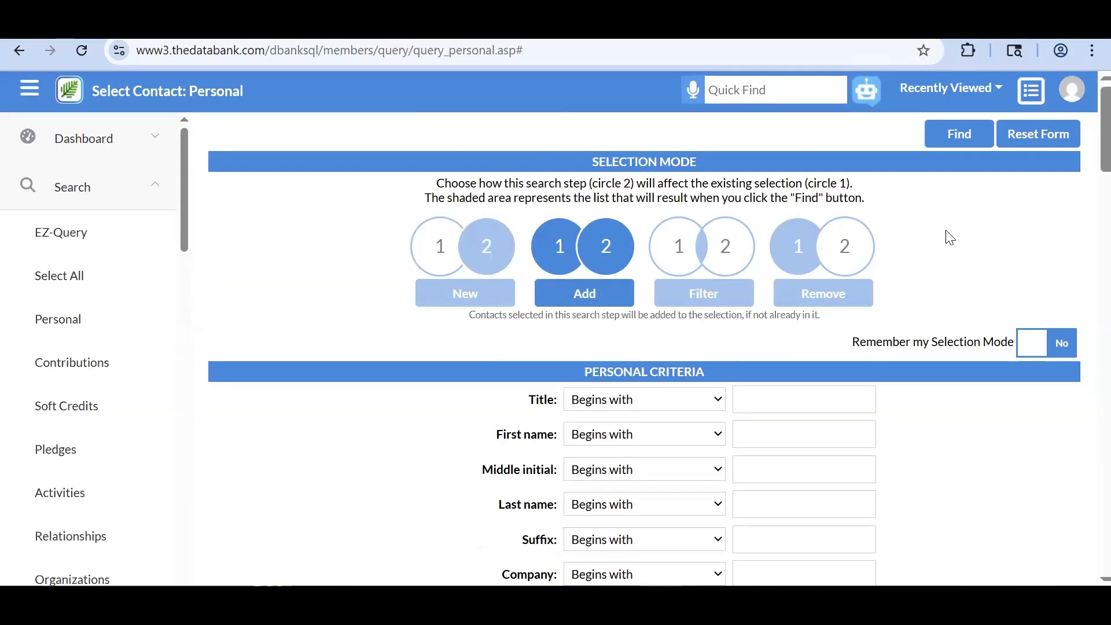
left_click(932, 134)
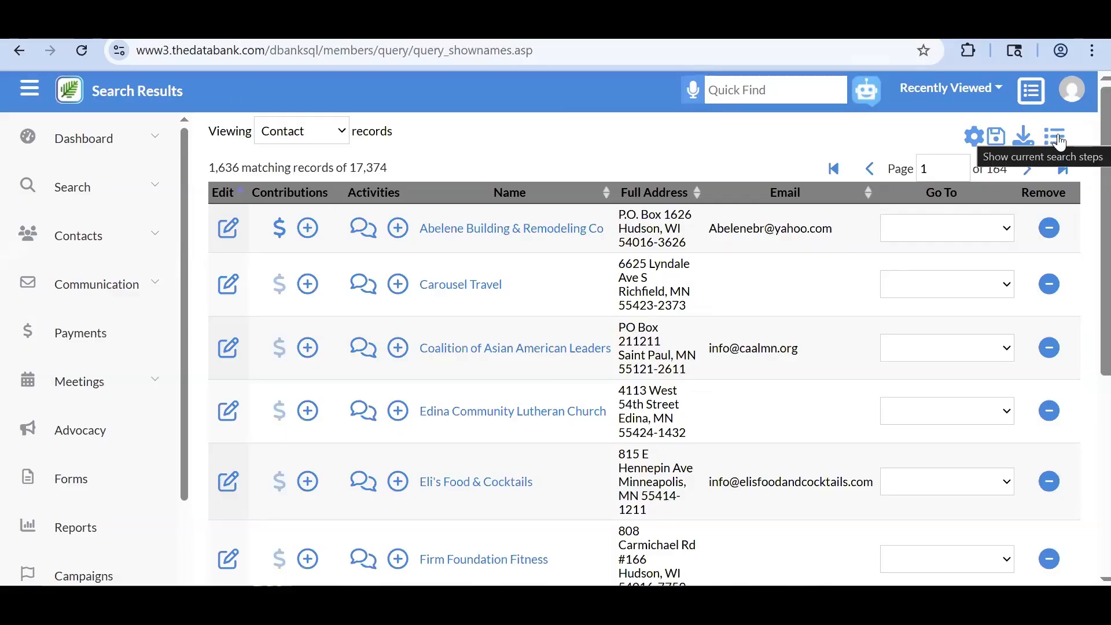
- Show the current search steps: State contains MN (1223), then added State contains WI (1636)
left_click(1056, 138)
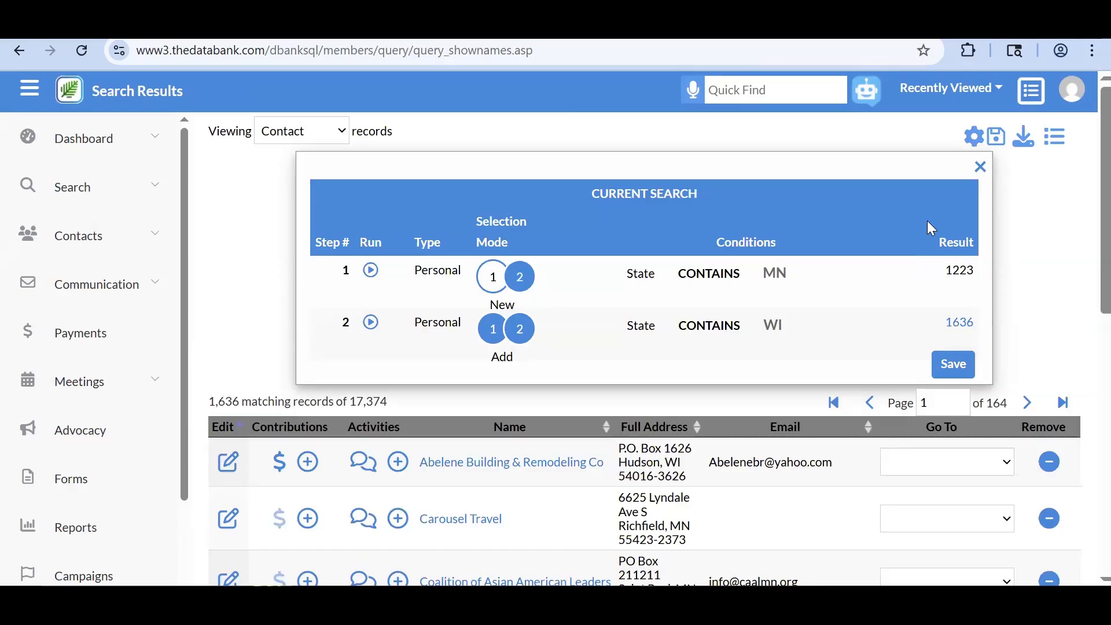
scroll(688, 258, "down", 1)
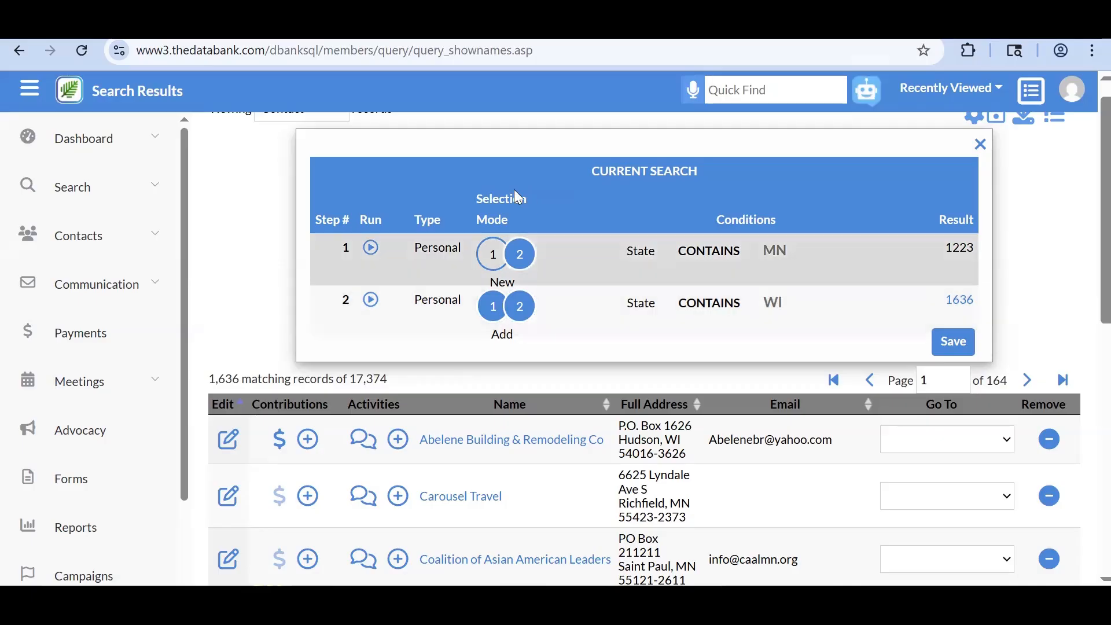
left_click(143, 209)
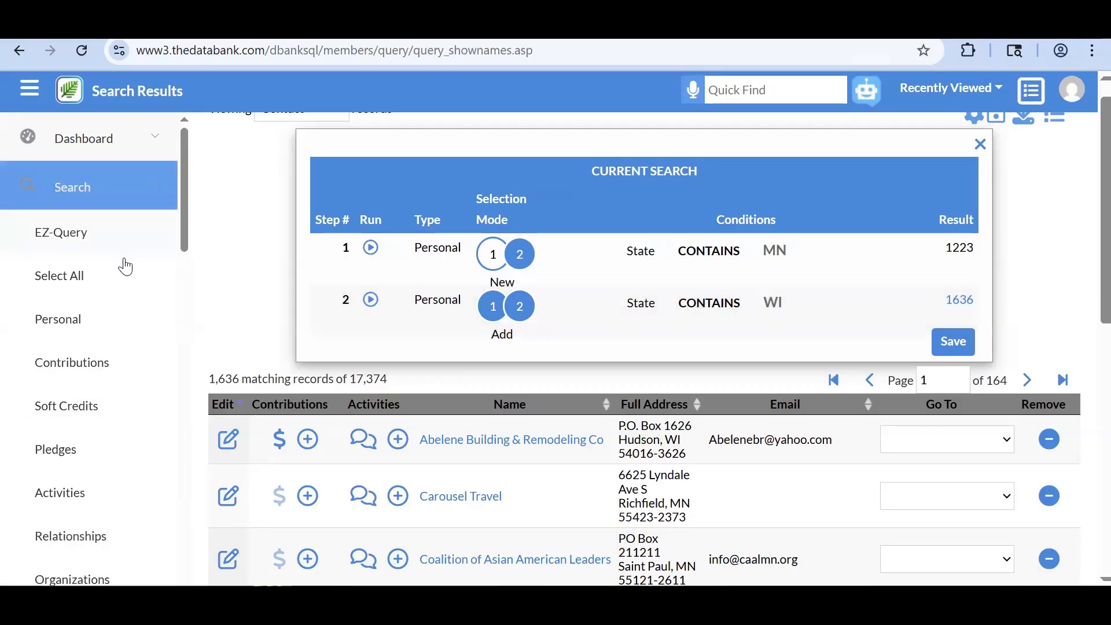
left_click(116, 316)
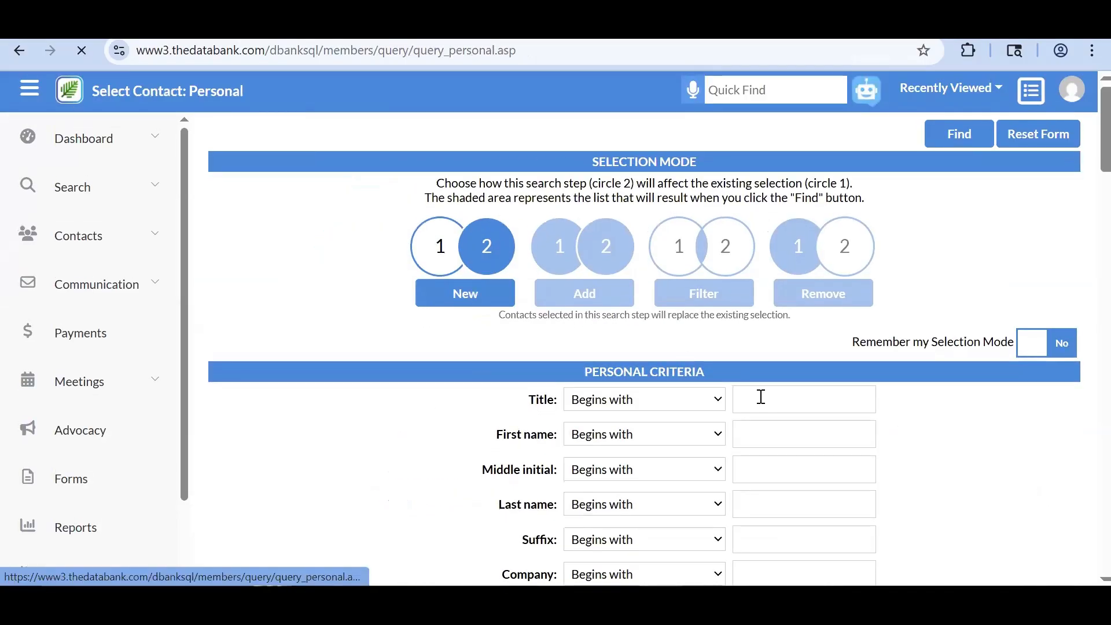
left_click(609, 299)
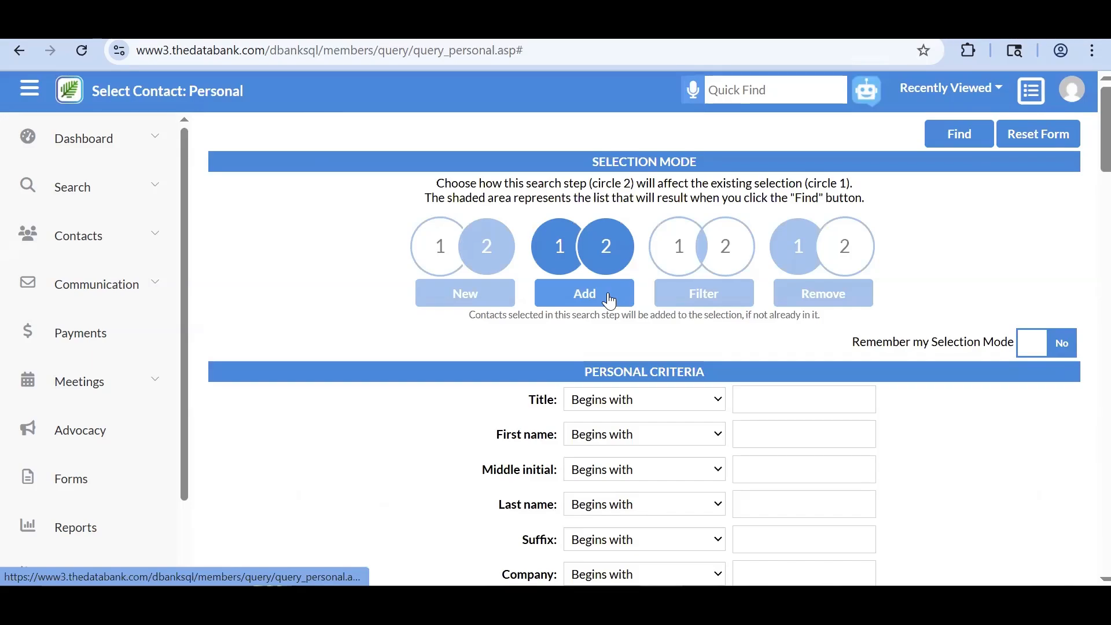
scroll(630, 388, "down", 5)
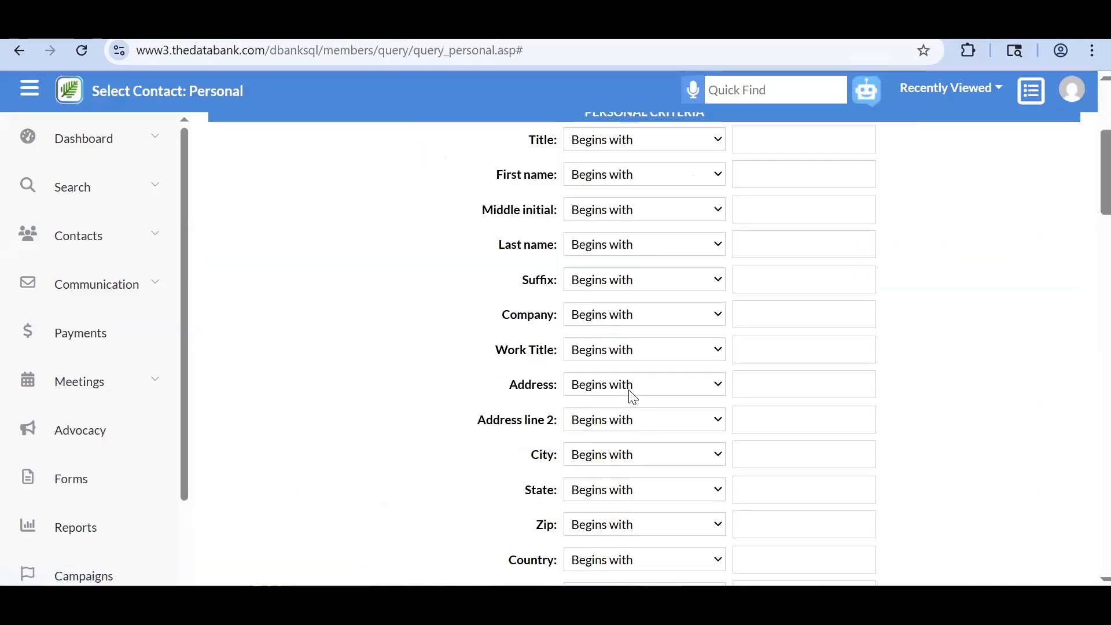
scroll(603, 423, "down", 6)
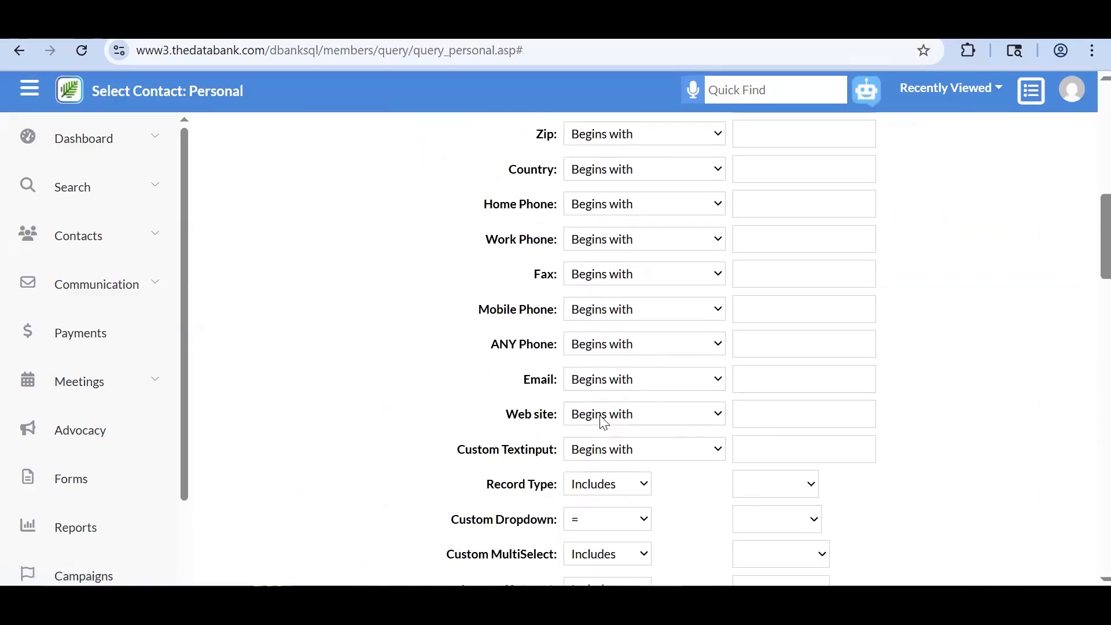
scroll(604, 423, "down", 14)
scroll(604, 423, "up", 13)
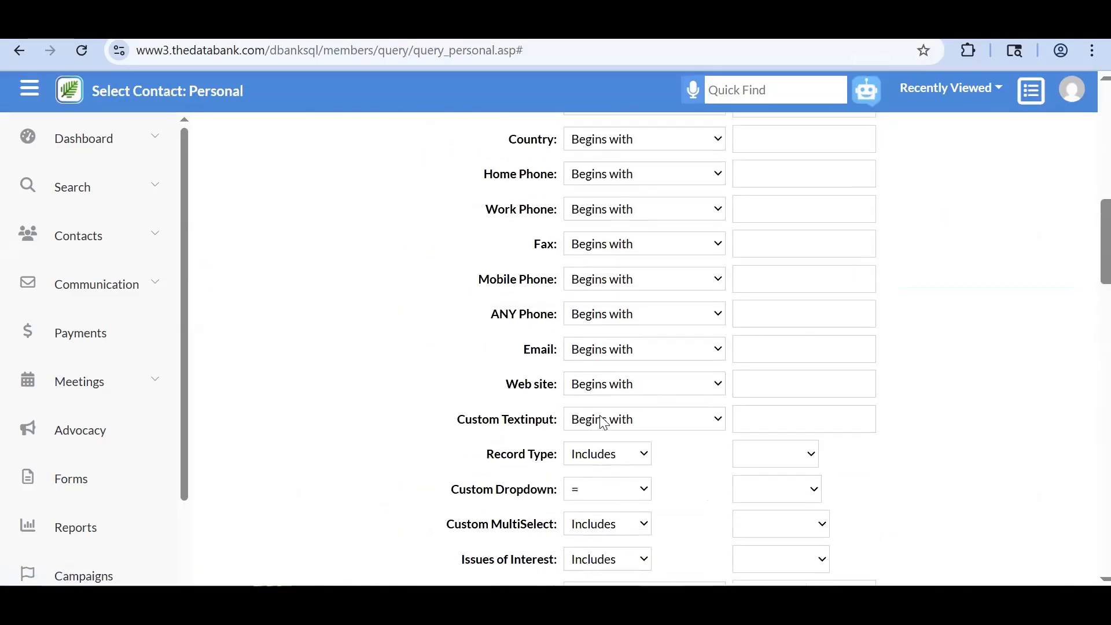
scroll(603, 423, "up", 3)
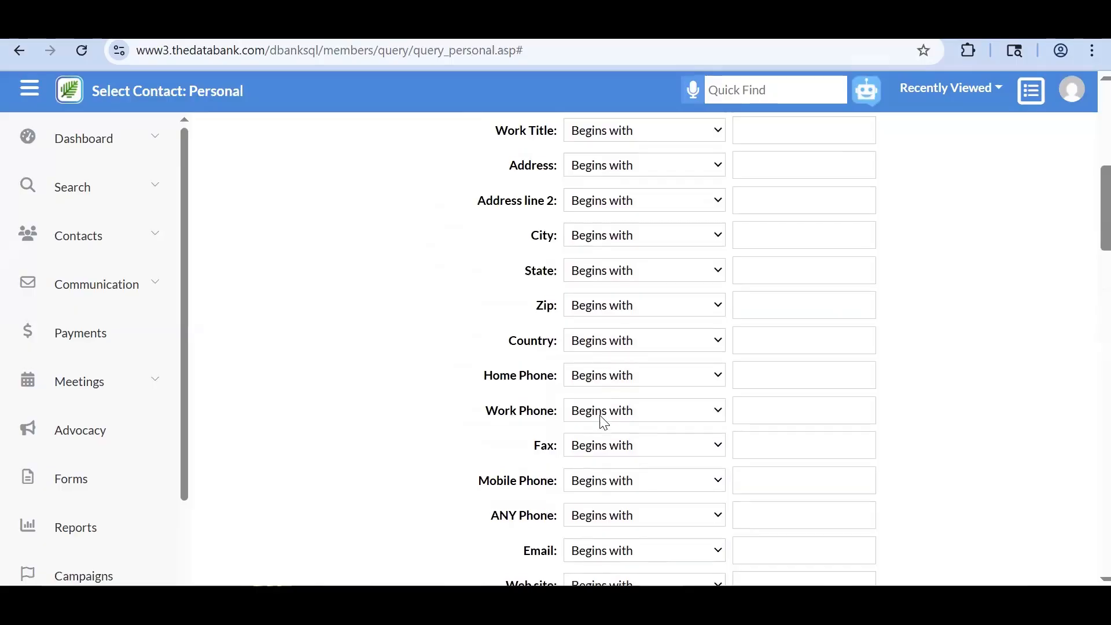
scroll(603, 423, "up", 4)
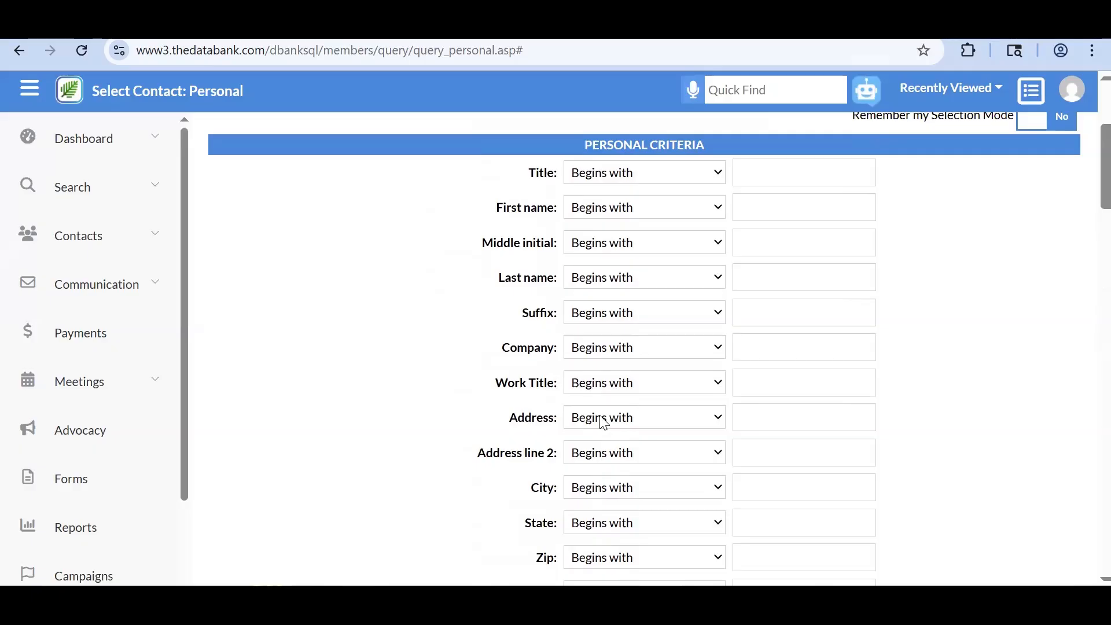
scroll(603, 423, "down", 1)
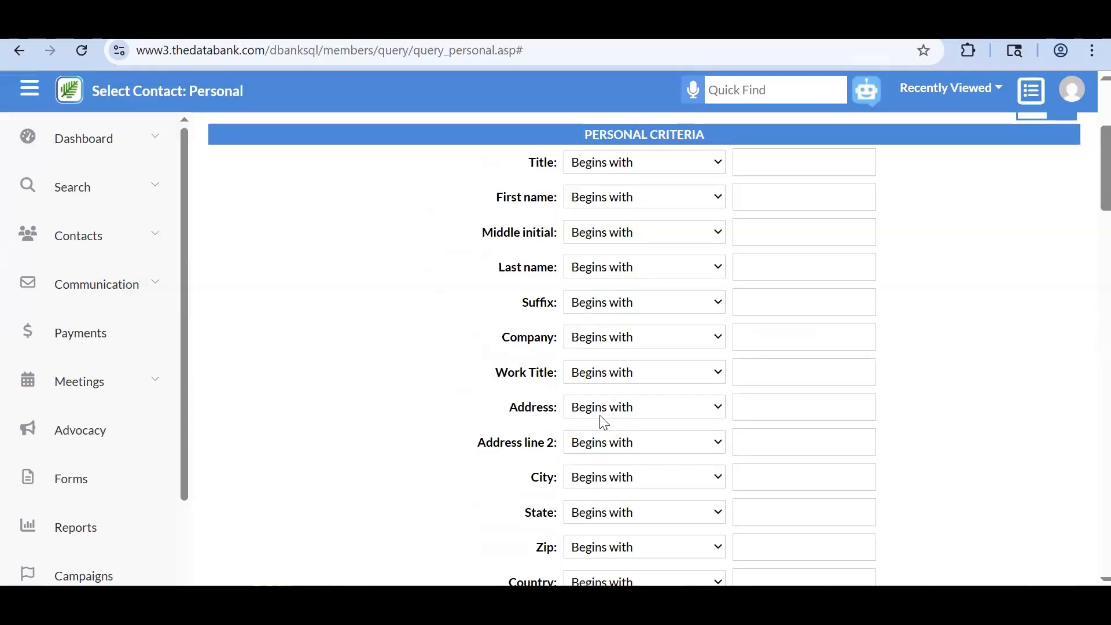
scroll(603, 422, "up", 4)
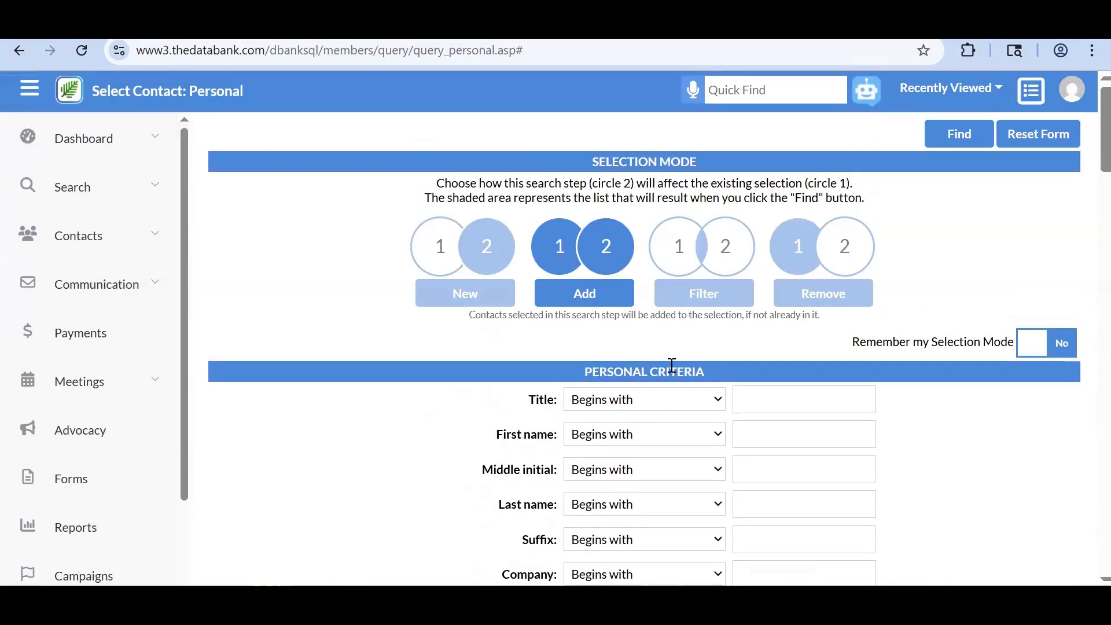
left_click(684, 311)
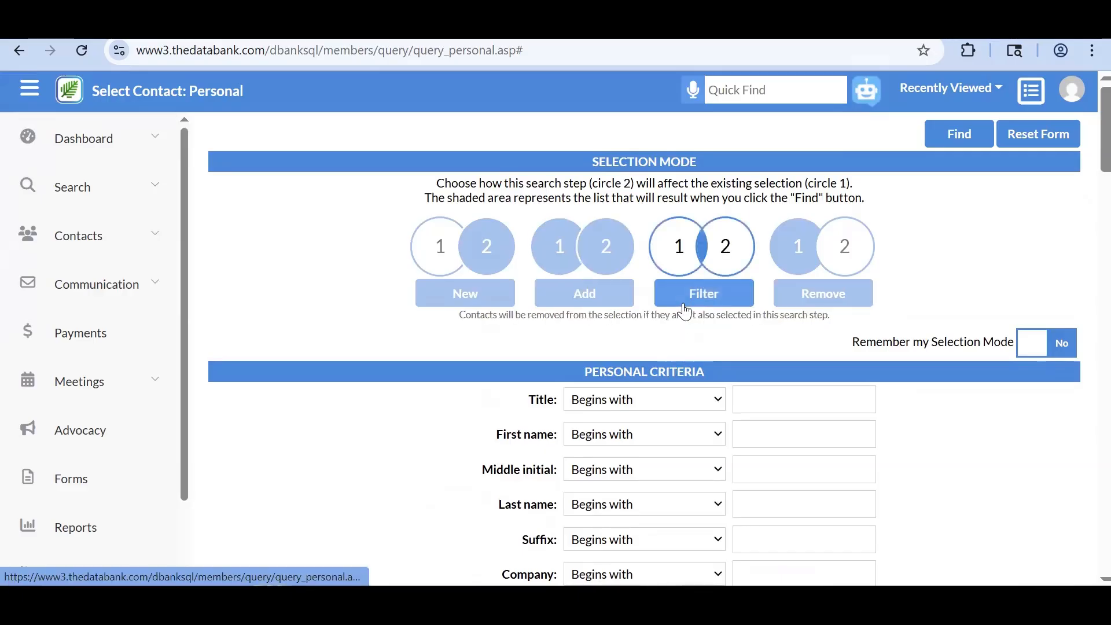
left_click(623, 302)
scroll(619, 302, "down", 3)
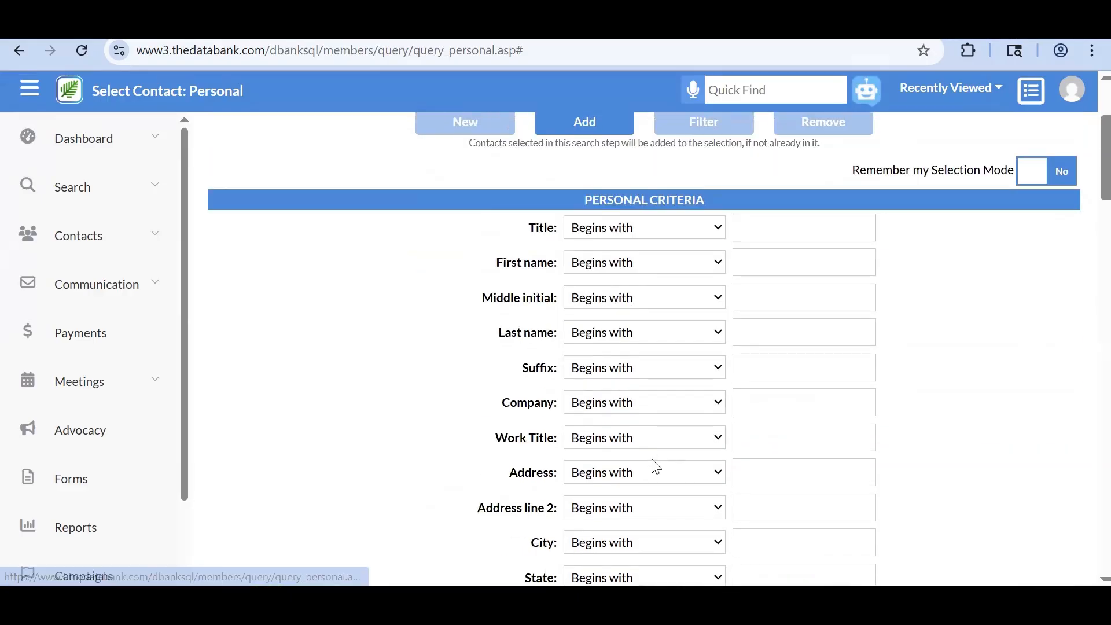
scroll(656, 466, "down", 3)
left_click(607, 418)
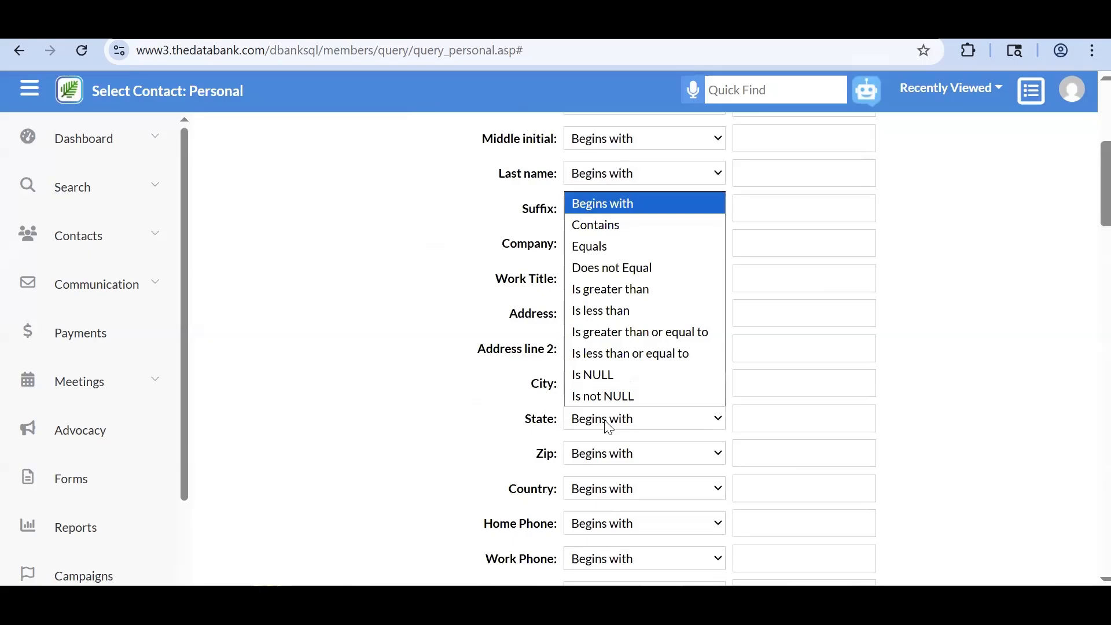
left_click(780, 424)
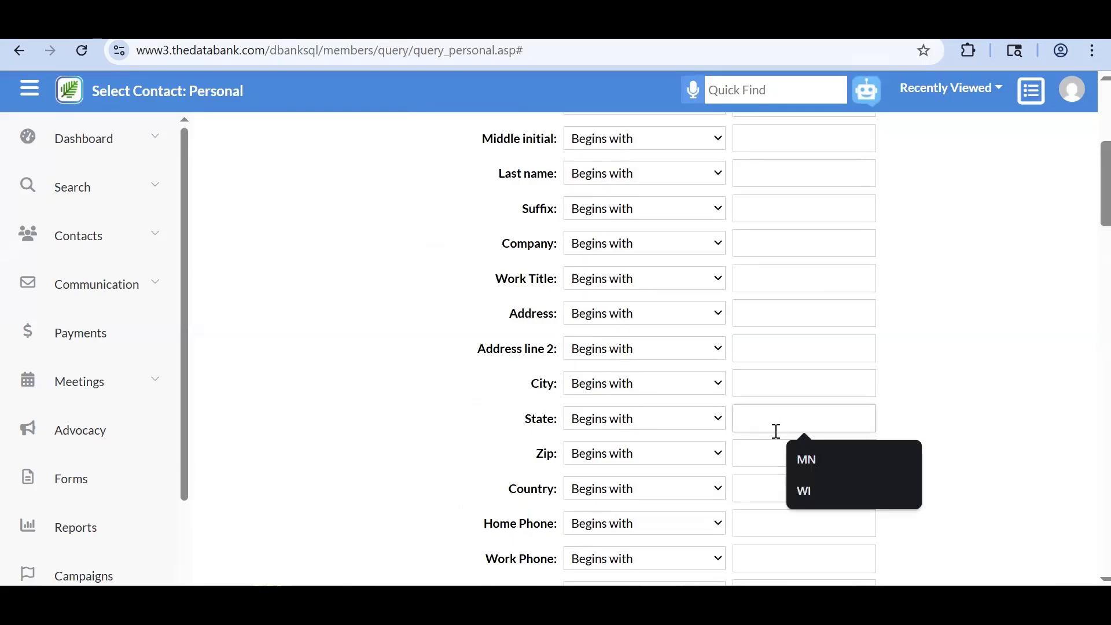
scroll(775, 431, "up", 1)
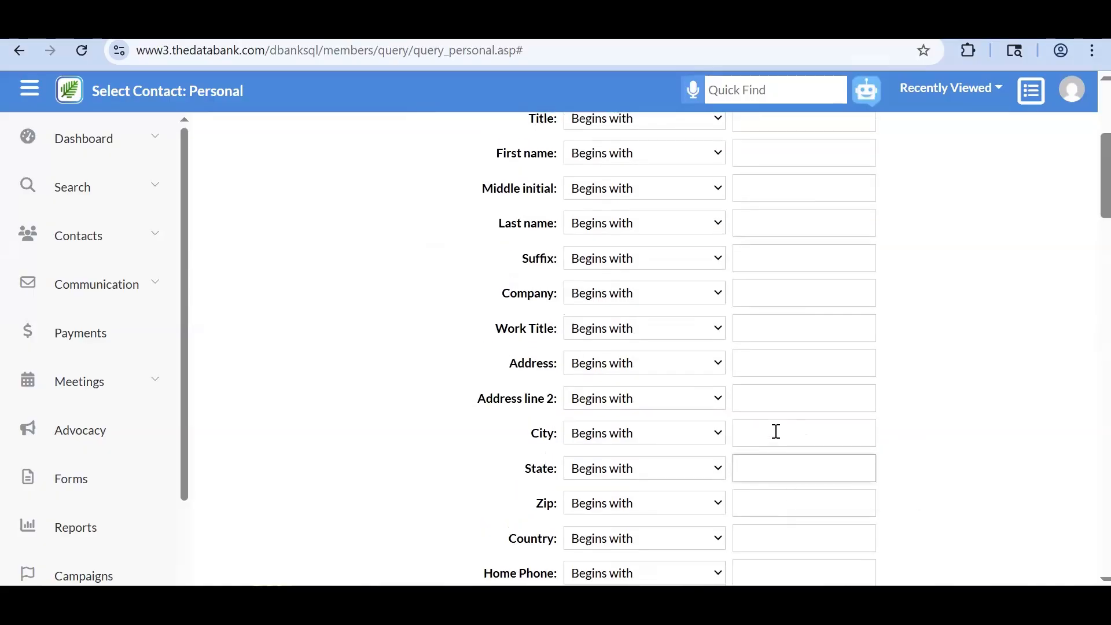
left_click(679, 470)
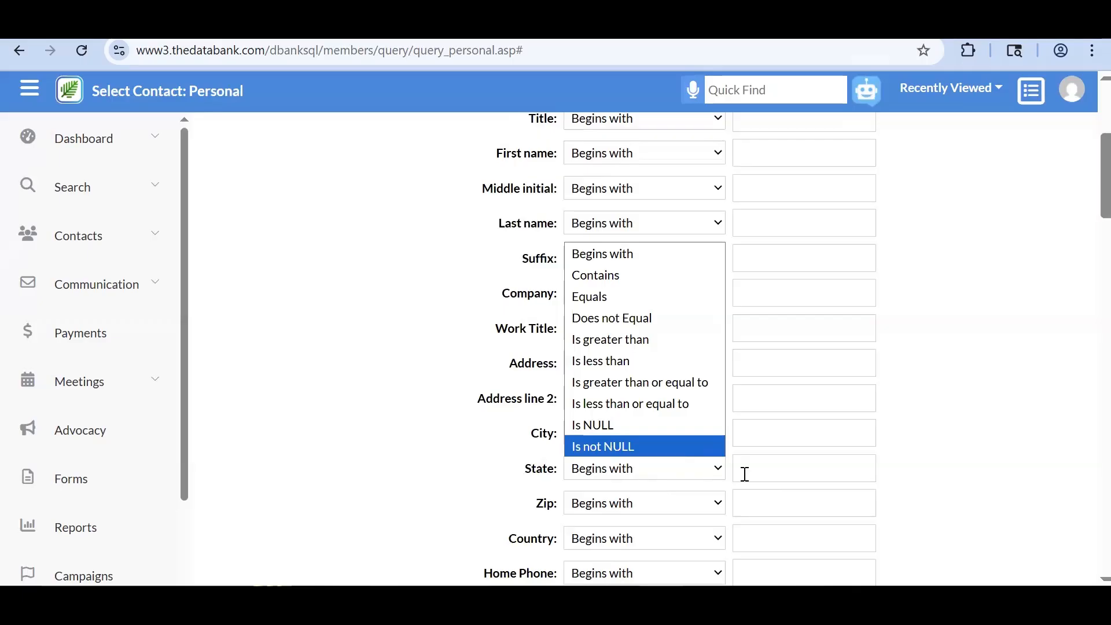
left_click(386, 514)
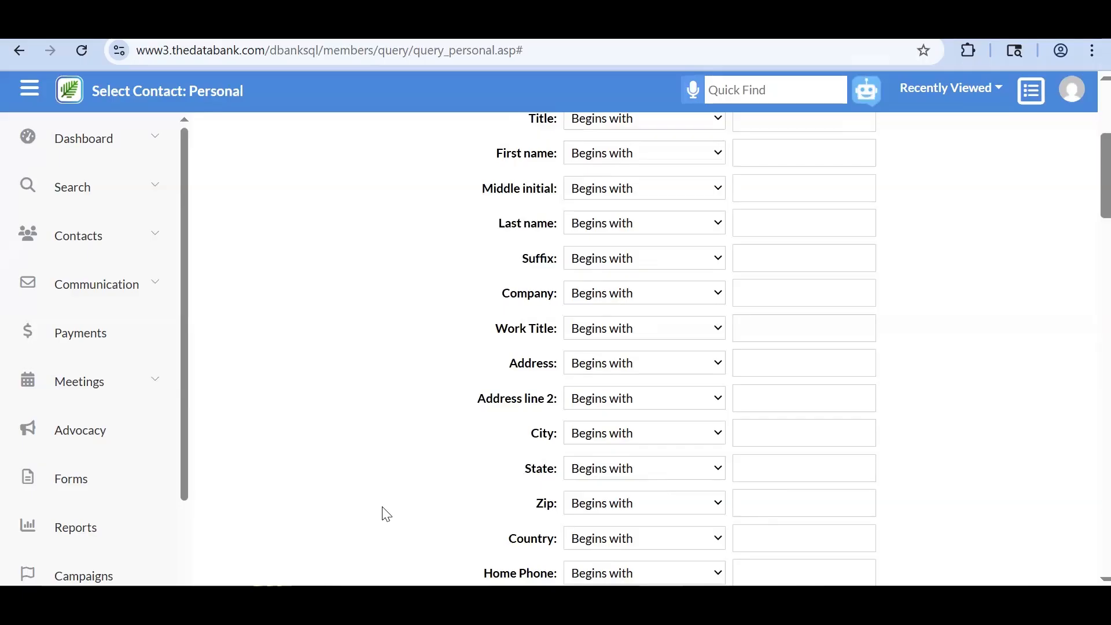
- Check the Personal form's Issues of Interest options, leaving all criteria empty
scroll(386, 514, "down", 10)
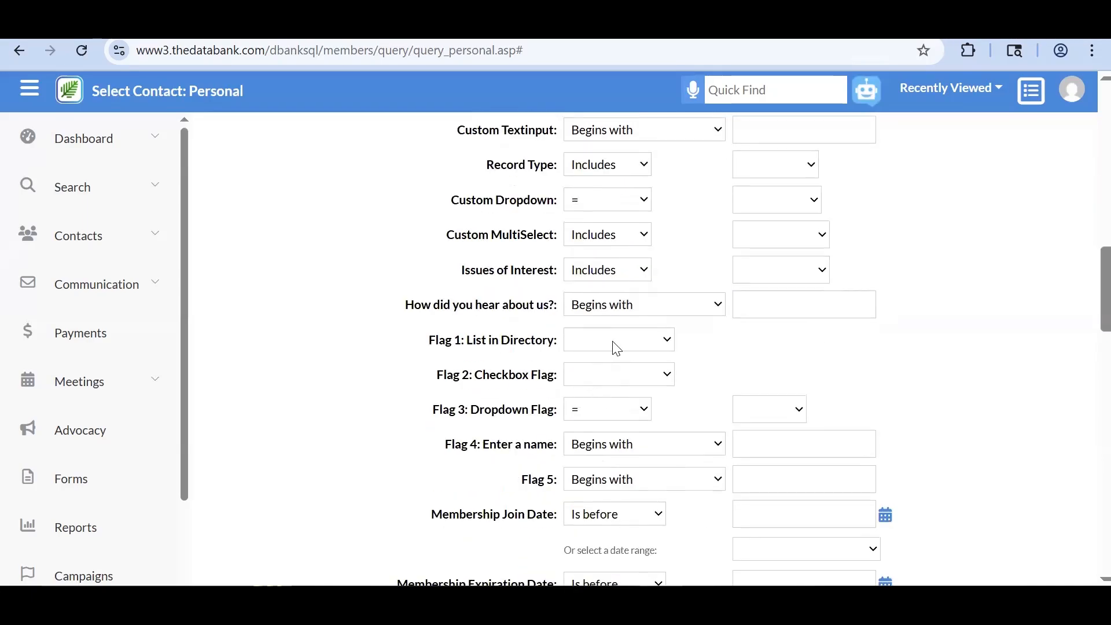
left_click(602, 276)
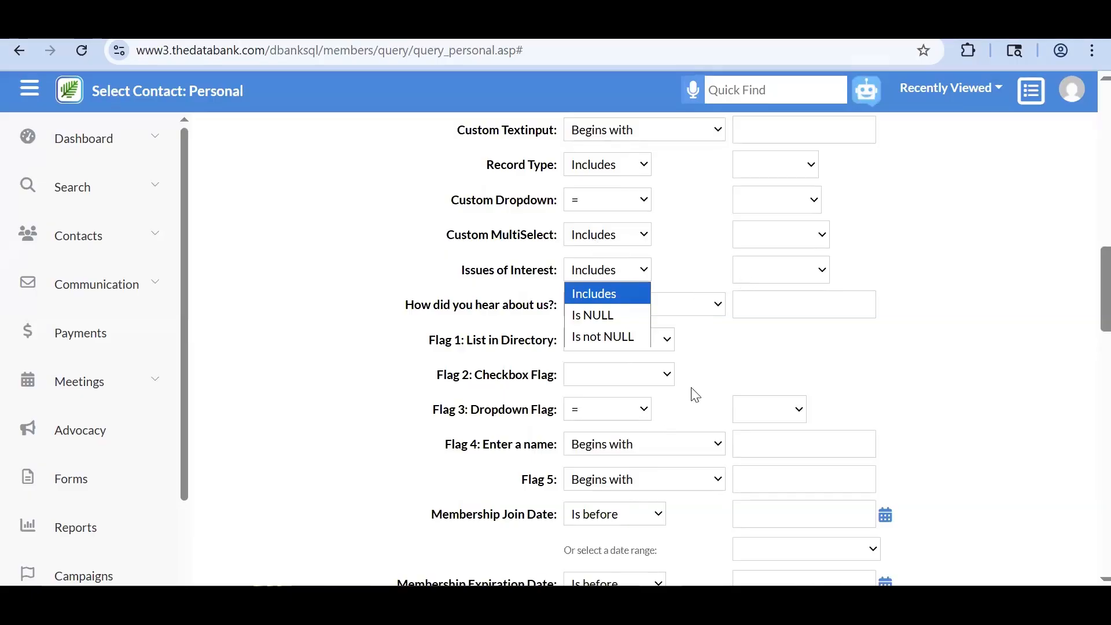
left_click(646, 270)
scroll(650, 266, "up", 3)
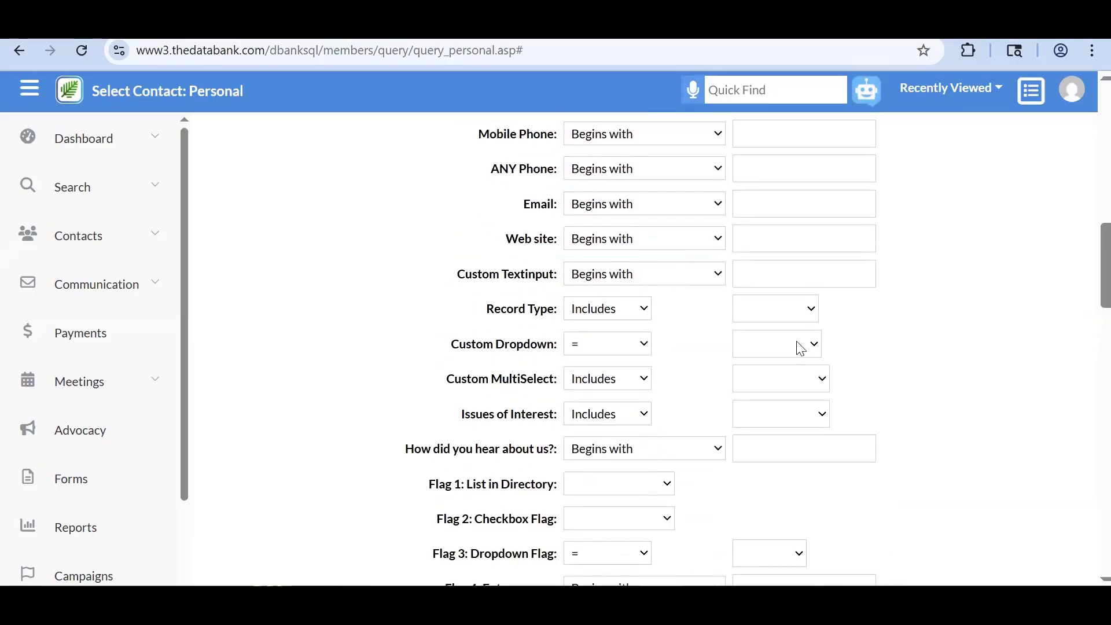
scroll(778, 347, "up", 5)
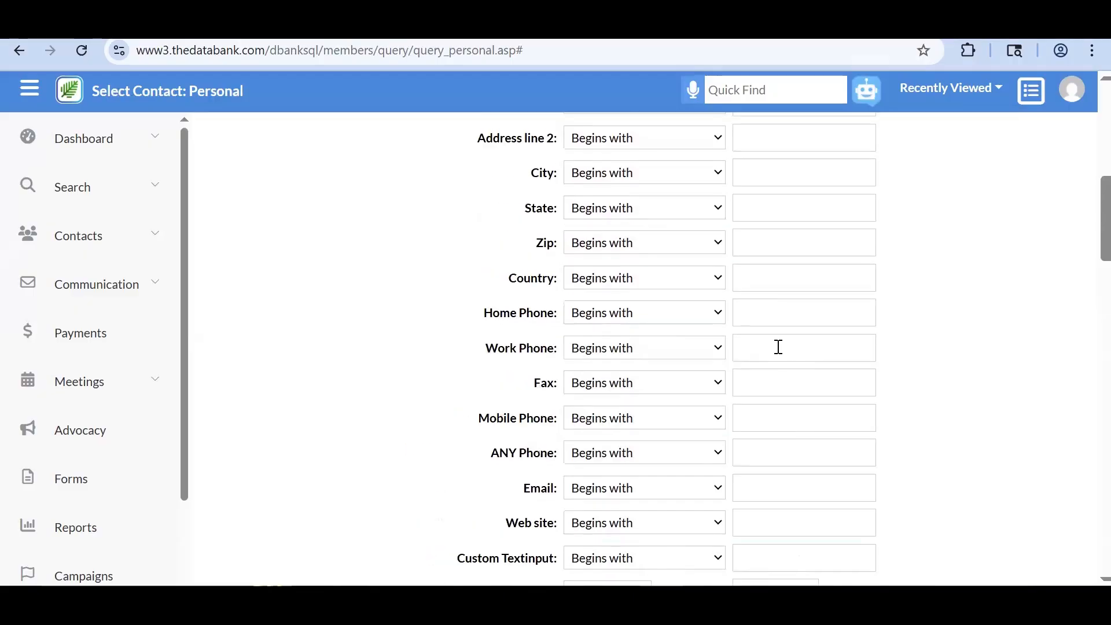
scroll(778, 347, "up", 10)
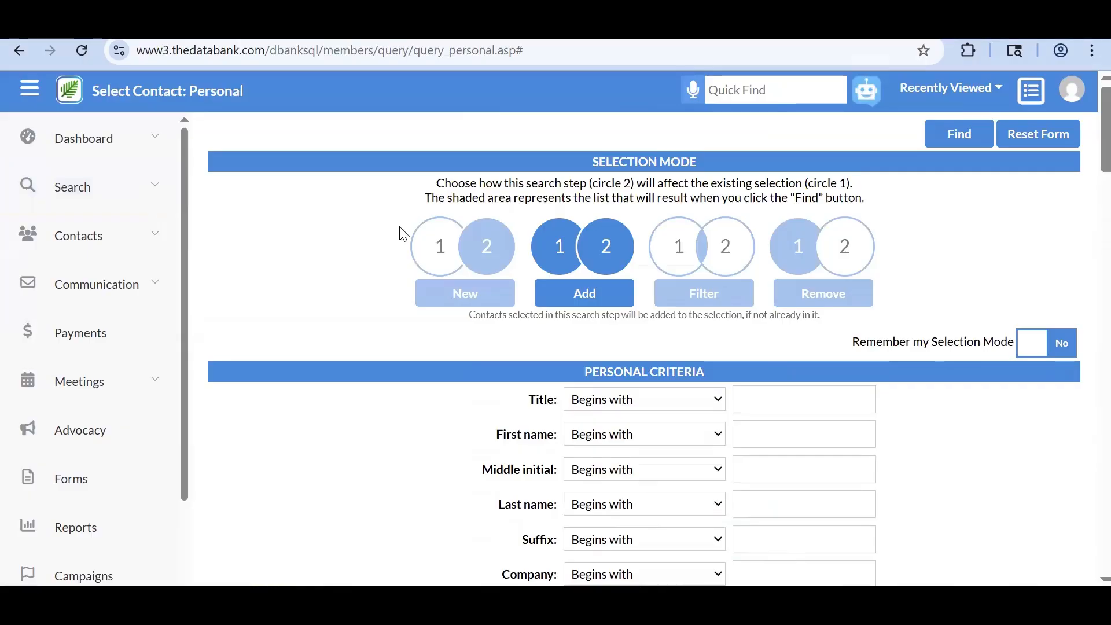
scroll(403, 234, "down", 1)
left_click(169, 199)
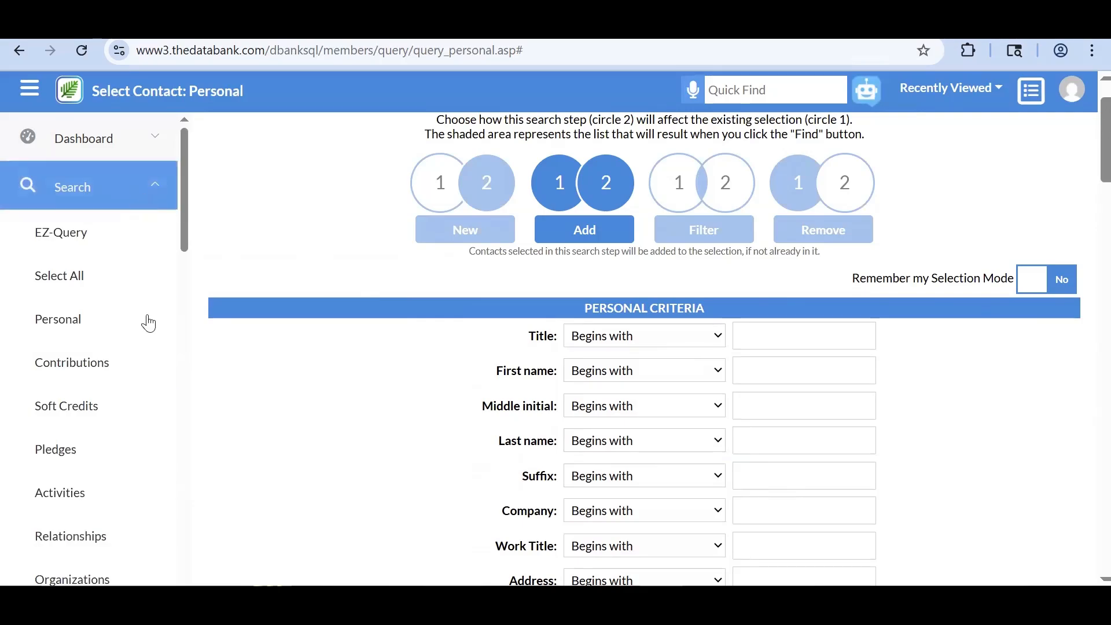
- Open the Contribution search set to filter the existing selection
left_click(133, 372)
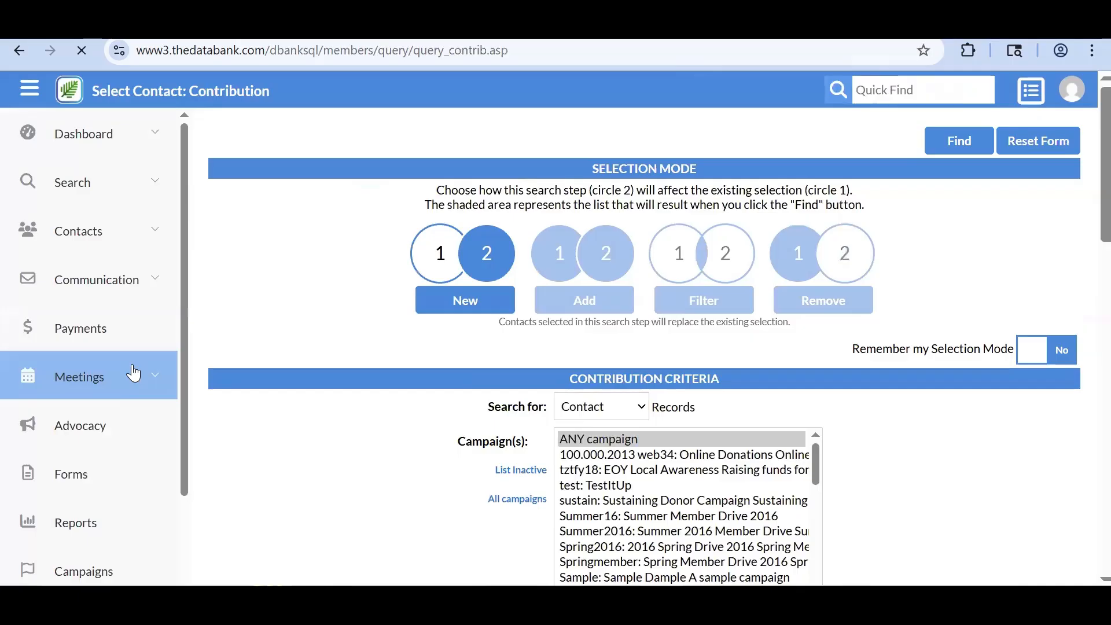
left_click(693, 299)
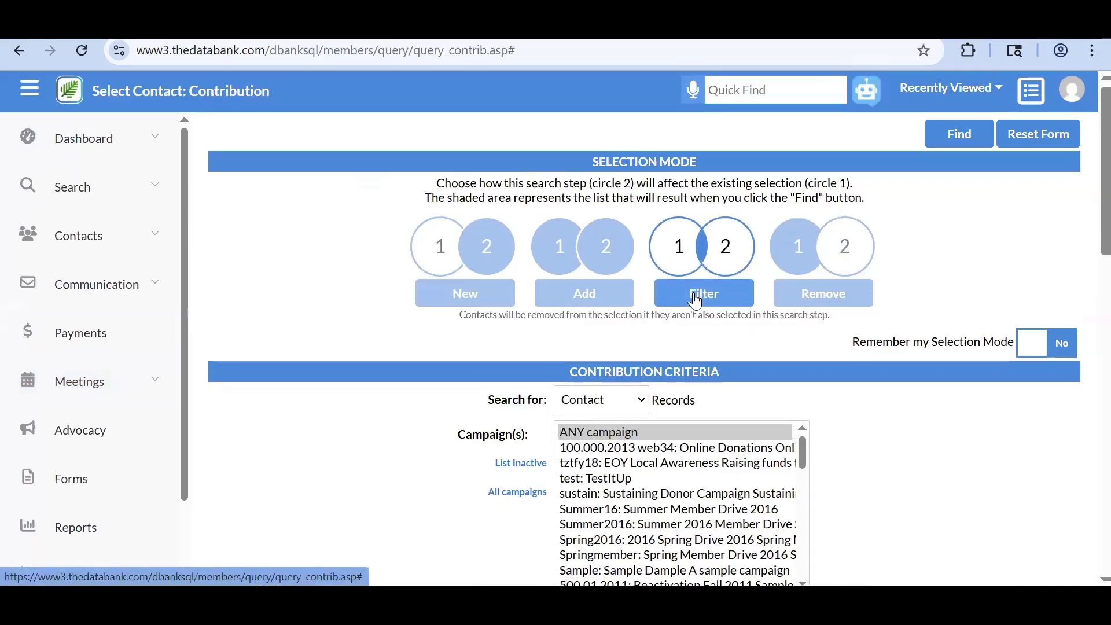
scroll(693, 299, "down", 1)
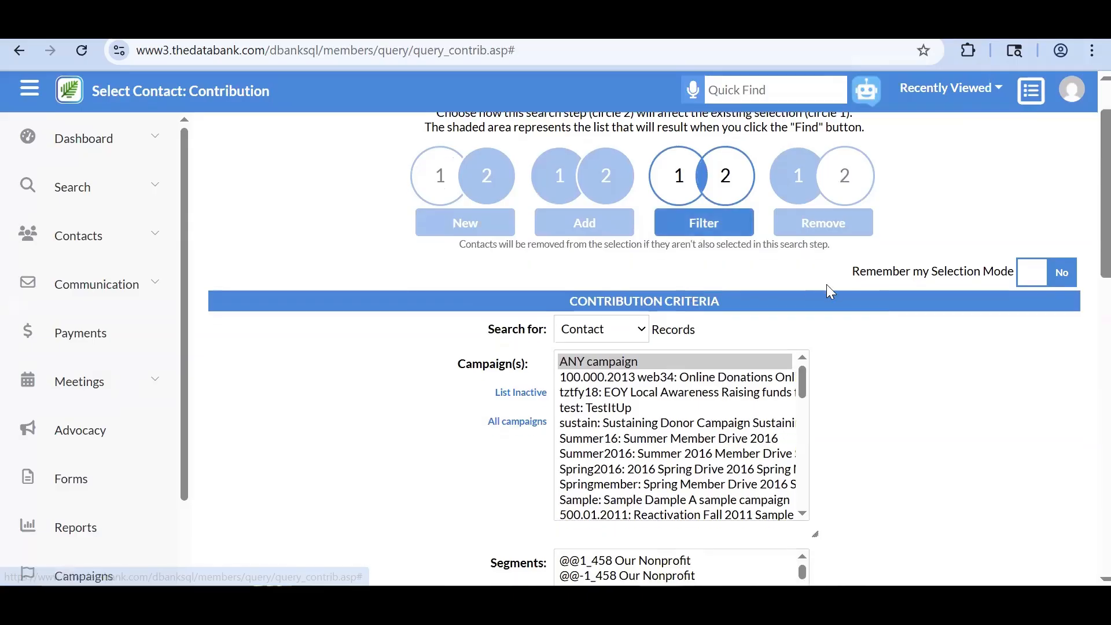
scroll(826, 283, "down", 2)
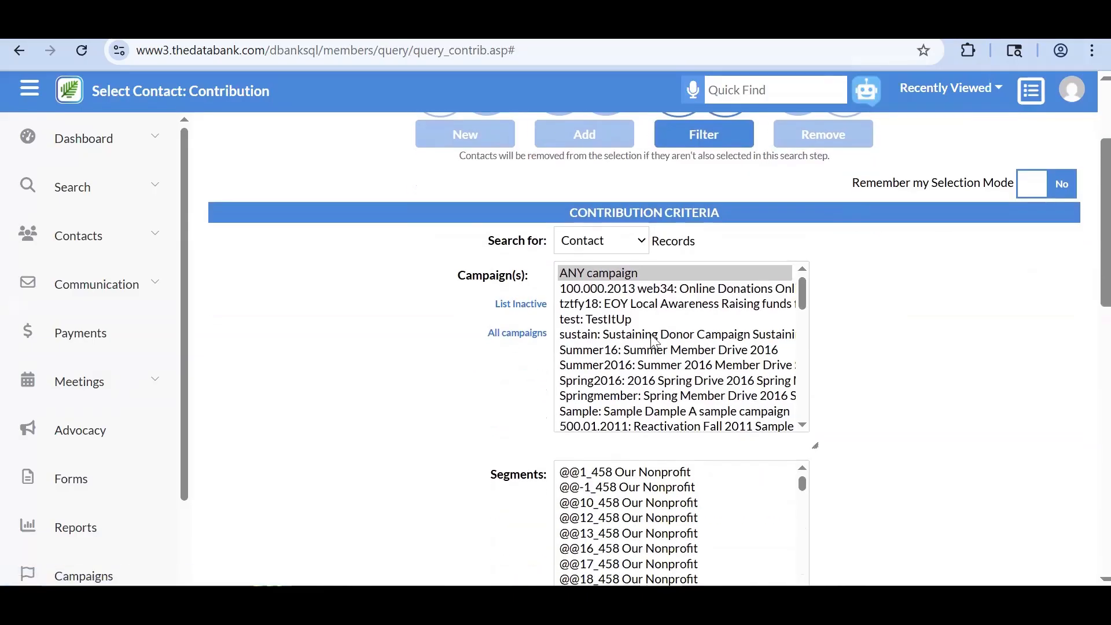
scroll(654, 340, "down", 1)
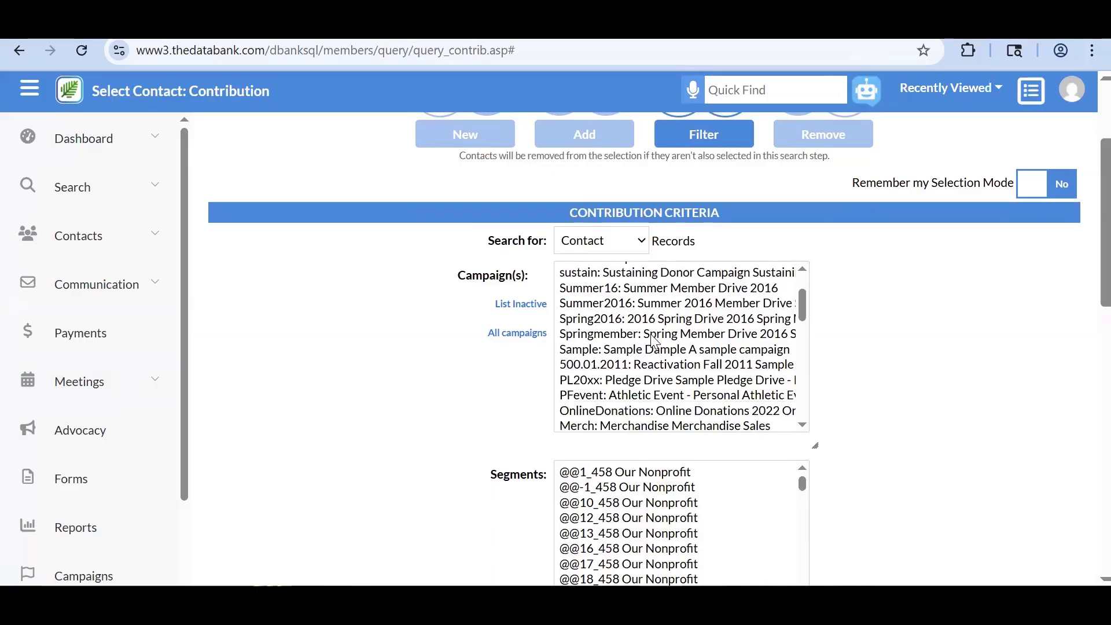
scroll(986, 533, "down", 3)
scroll(750, 387, "down", 5)
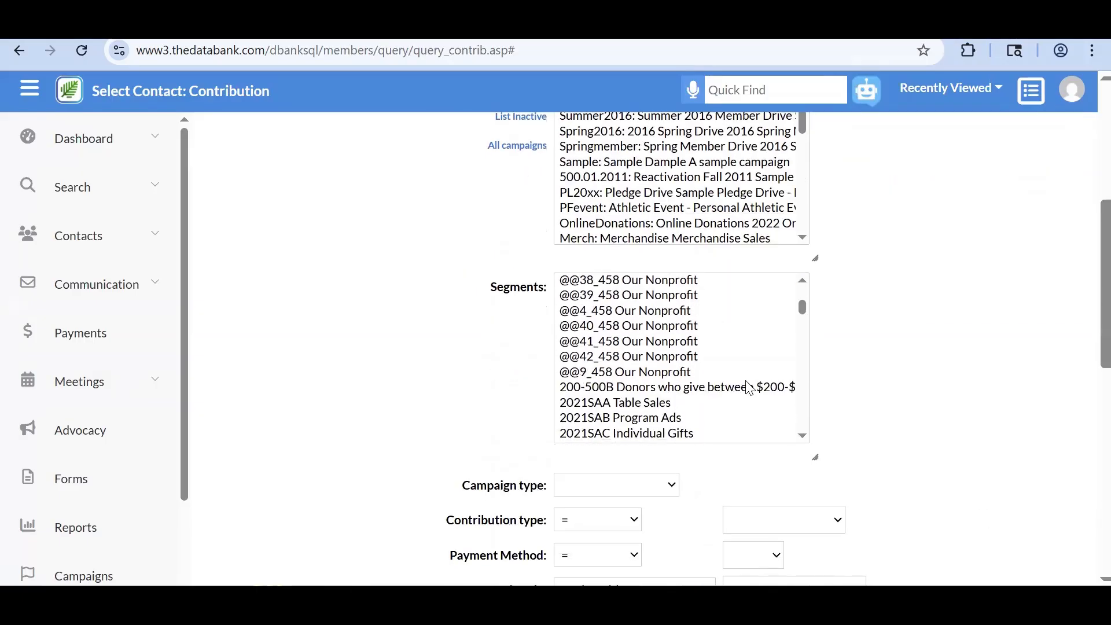
scroll(812, 455, "down", 5)
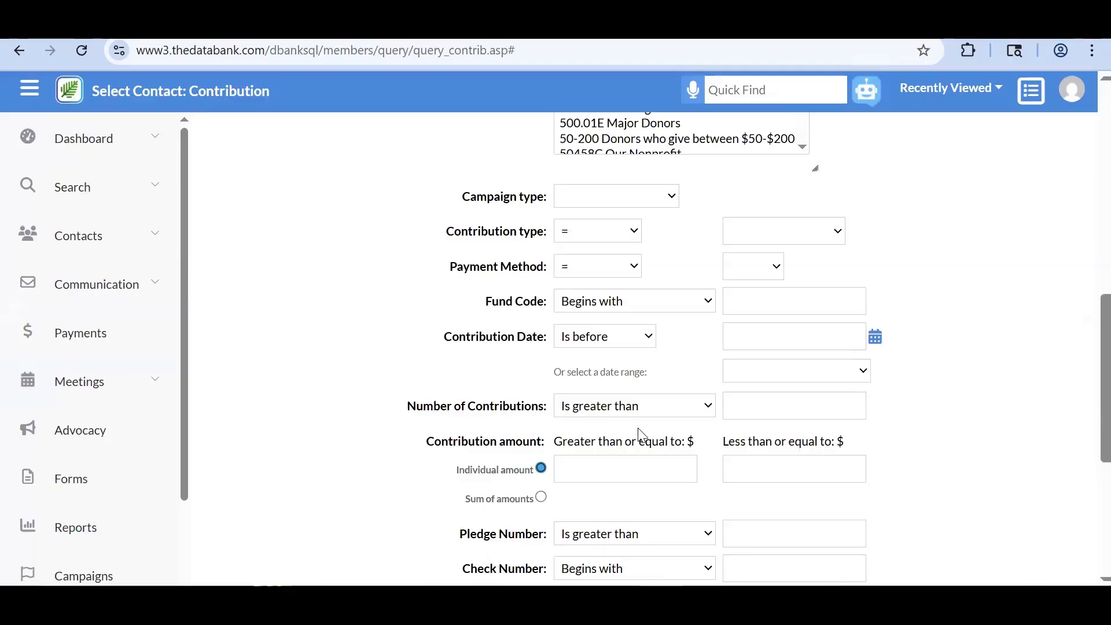
- Set Contribution Date to 'Is on or after' 1/1/2024
left_click(611, 342)
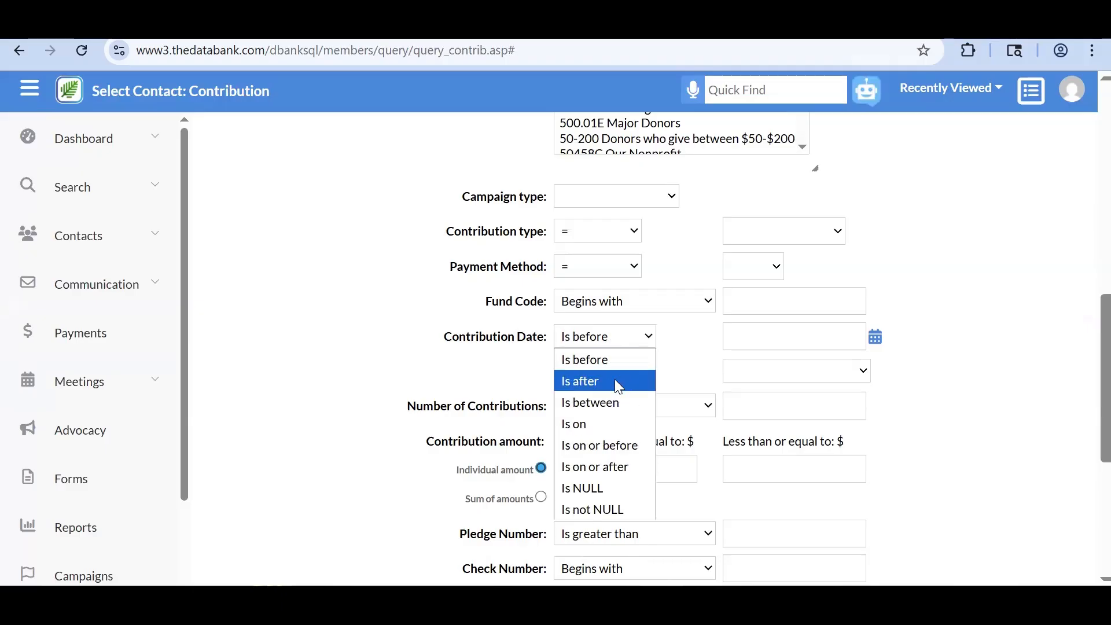
left_click(614, 446)
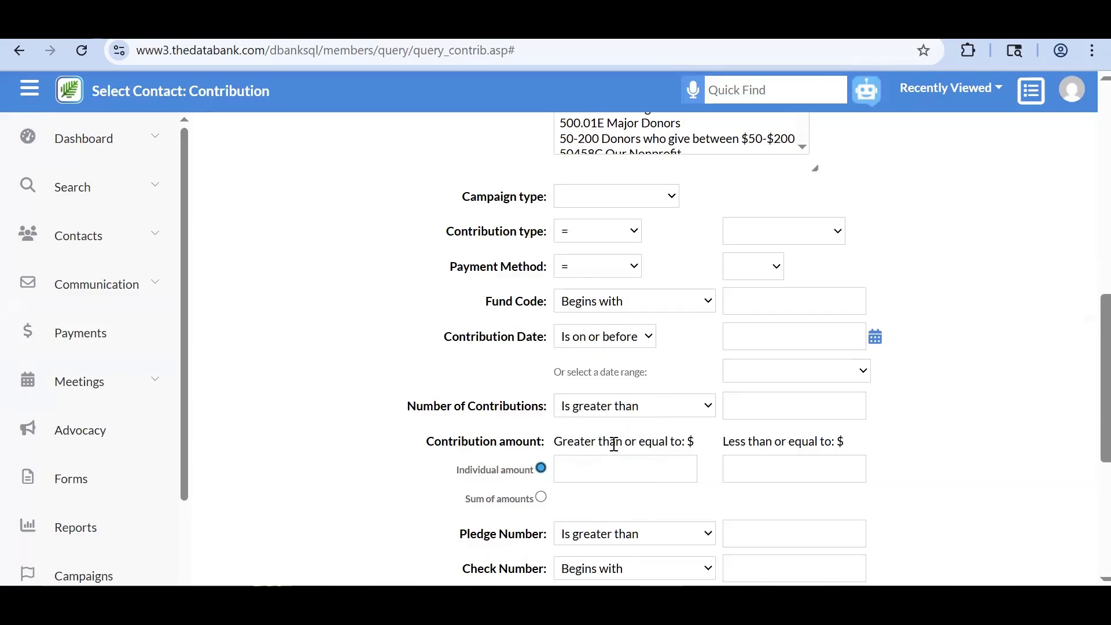
left_click(611, 337)
left_click(603, 464)
left_click(762, 331)
type("1/1/2024")
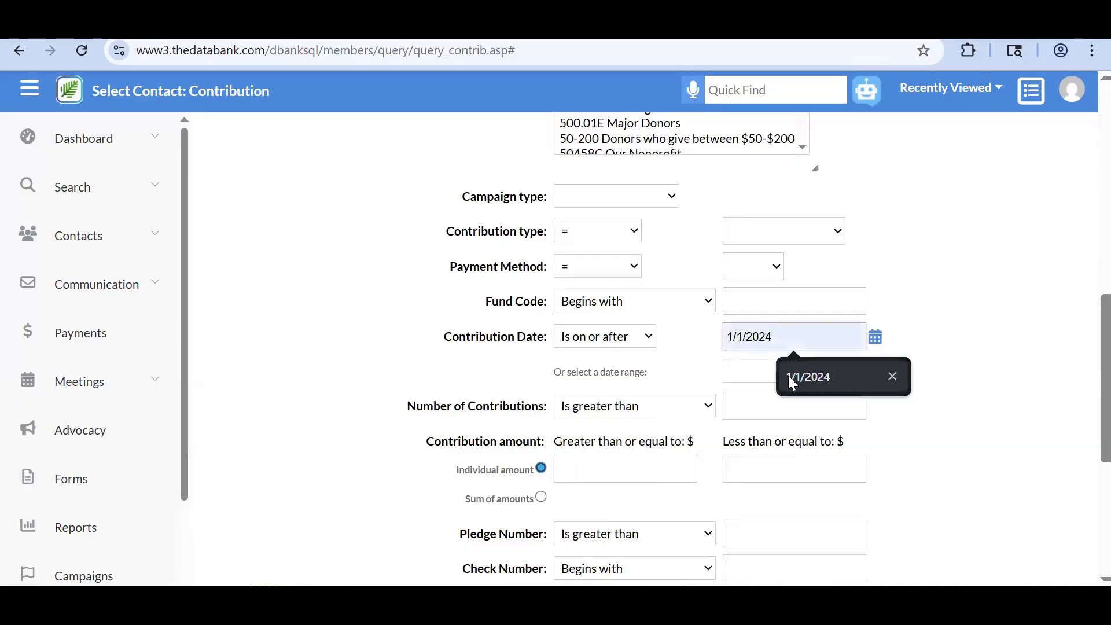
left_click(787, 376)
scroll(1004, 355, "up", 5)
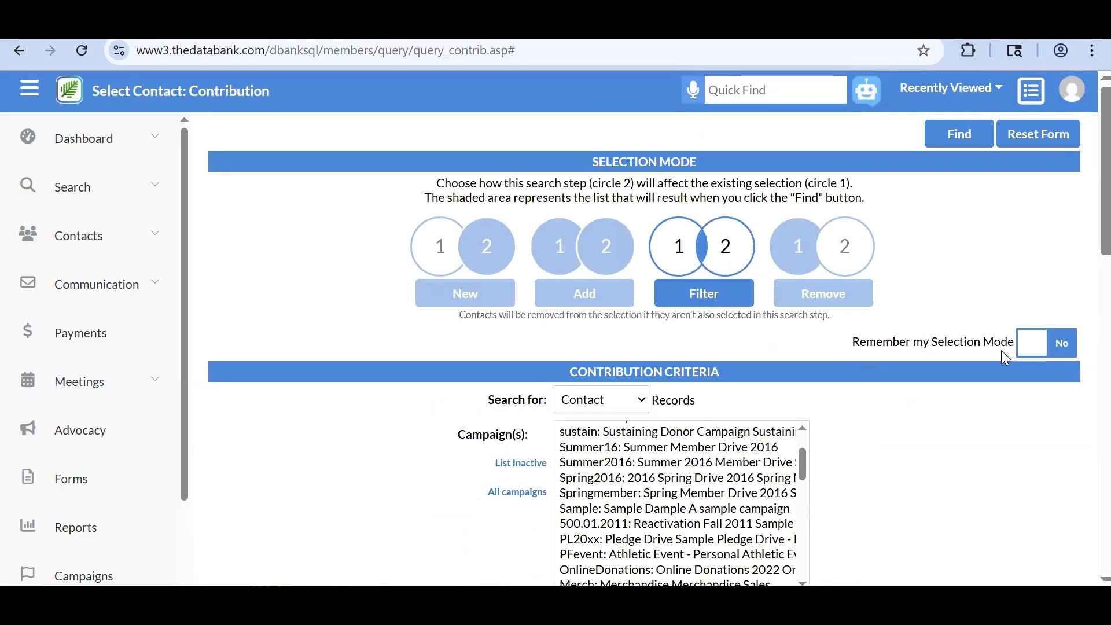
- Review the on-or-after 1/1/2024 criterion and run the filter, leaving 100 contacts
scroll(1001, 351, "down", 6)
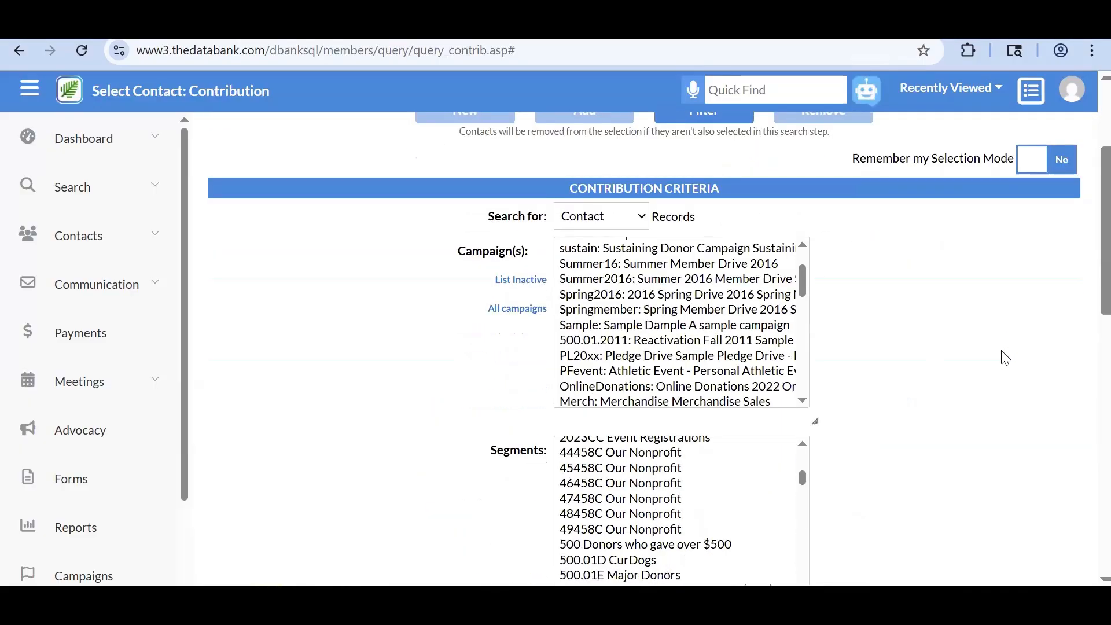
scroll(1005, 358, "down", 3)
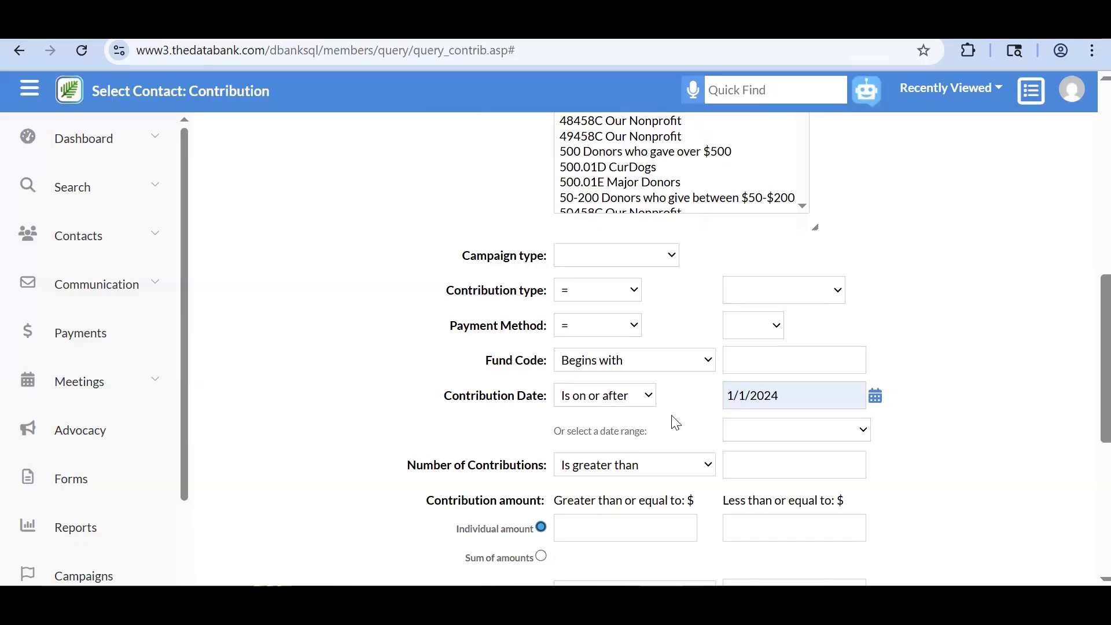
scroll(675, 423, "up", 1)
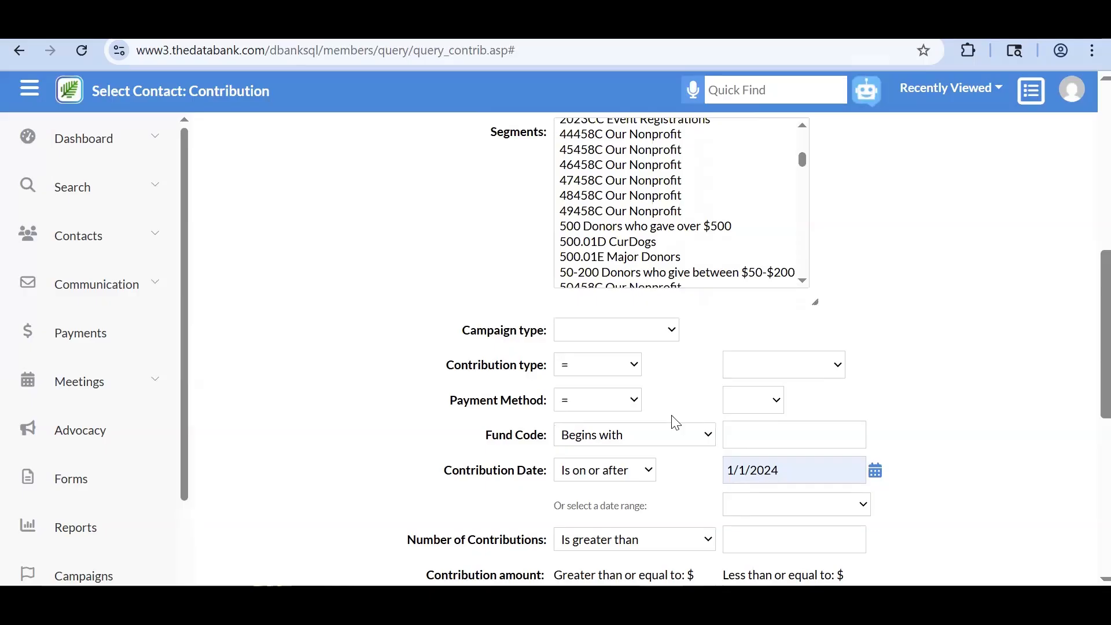
scroll(671, 422, "up", 1)
left_click_drag(406, 484, 863, 504)
left_click(937, 466)
scroll(940, 468, "up", 3)
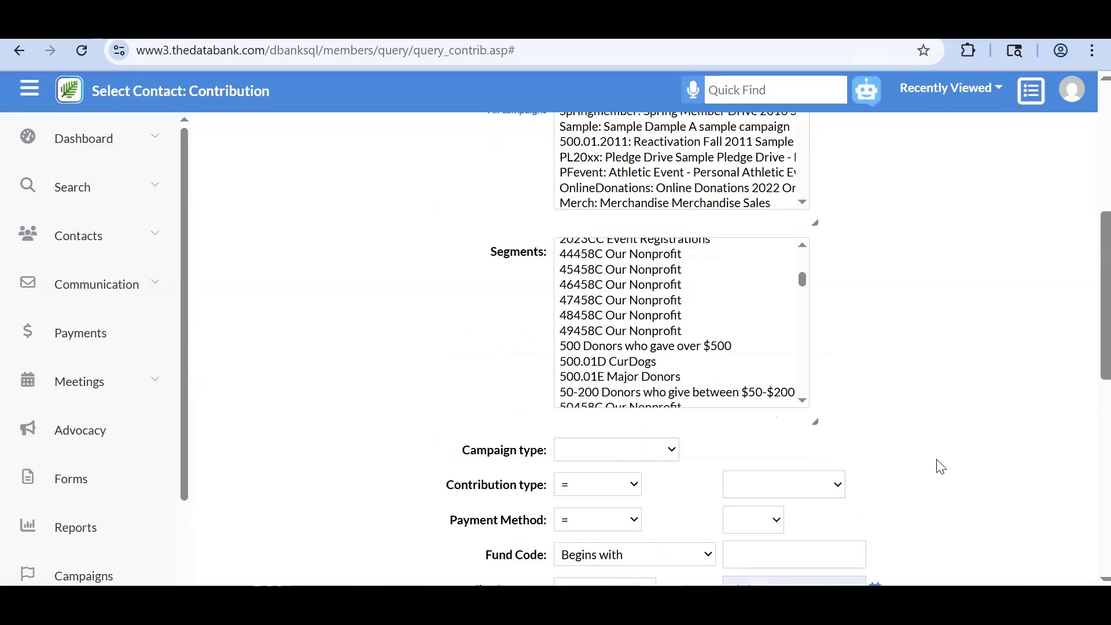
scroll(940, 468, "up", 5)
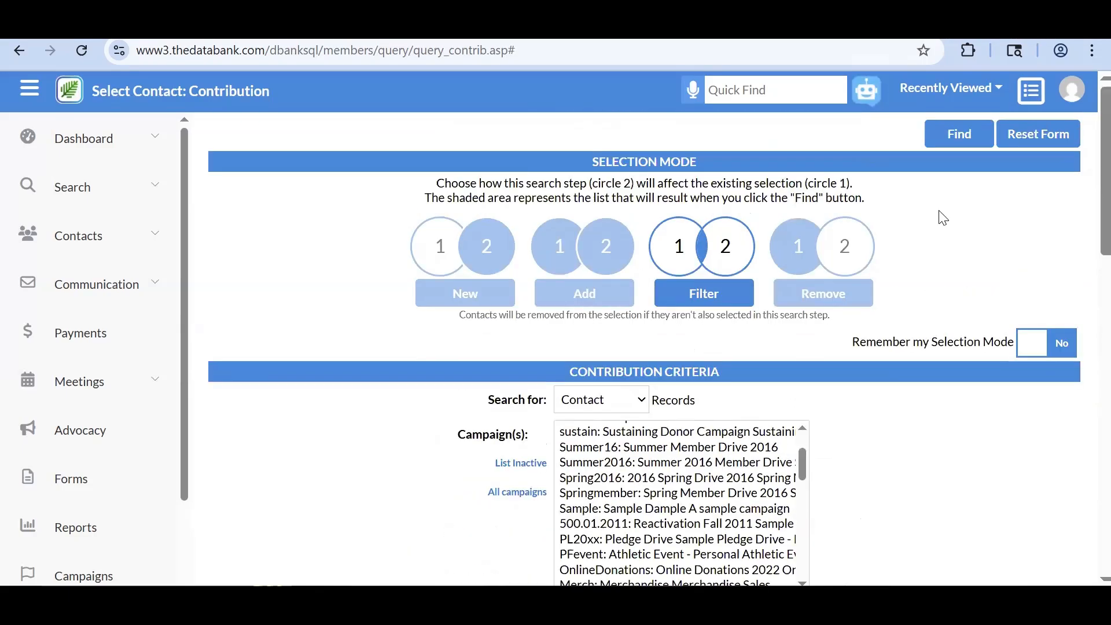
left_click(945, 136)
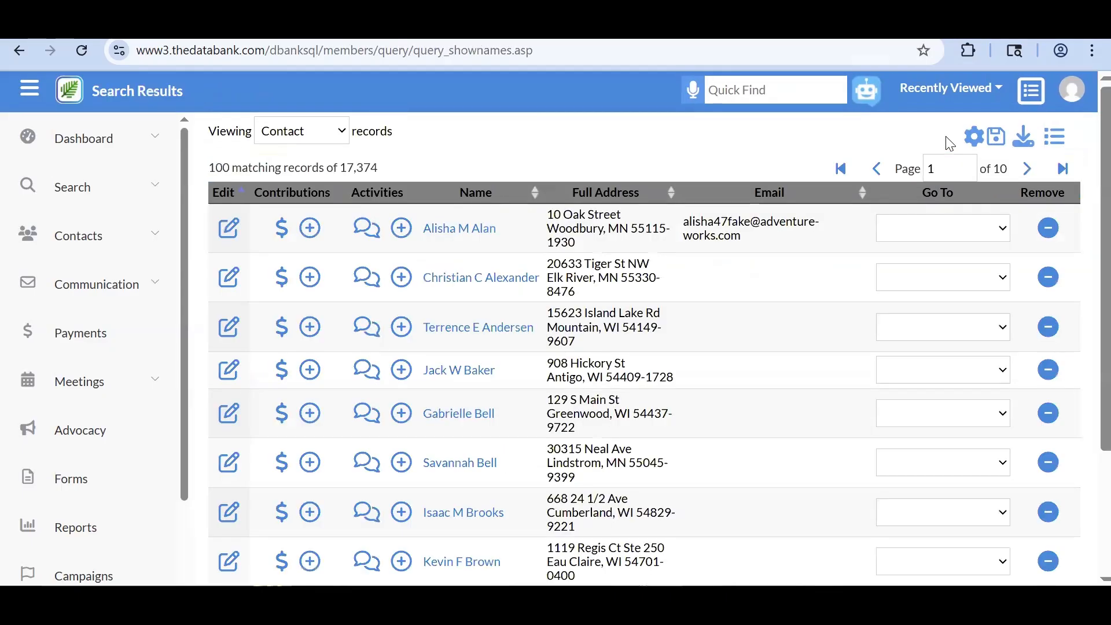
- Review the three search steps: MN (1223), plus WI (1636), 2024 contributions filter (100)
left_click(1055, 142)
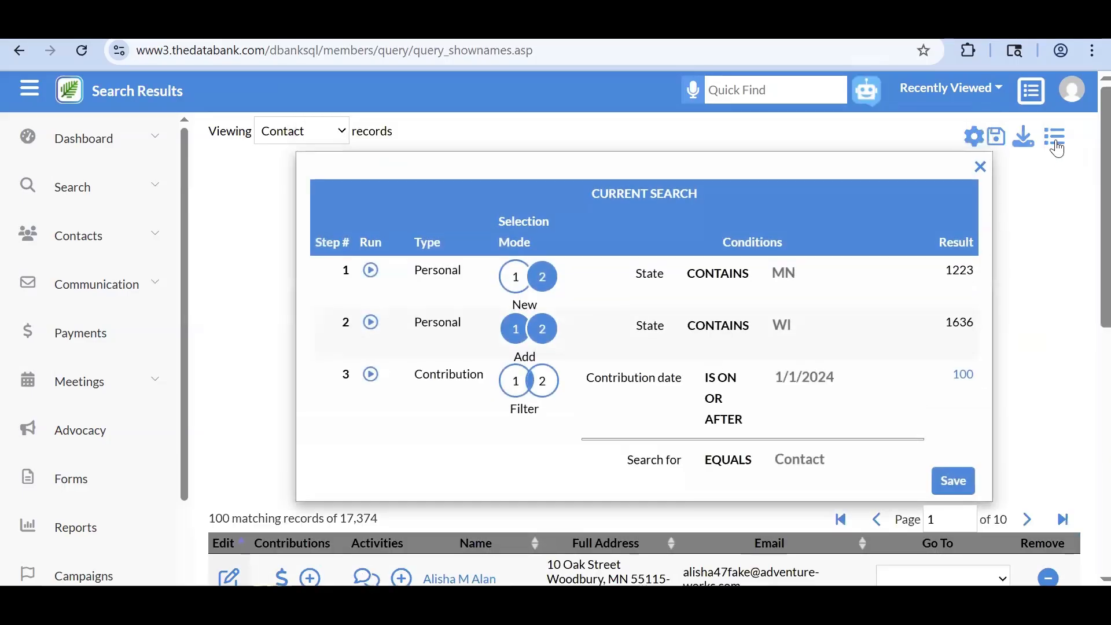
scroll(990, 298, "down", 2)
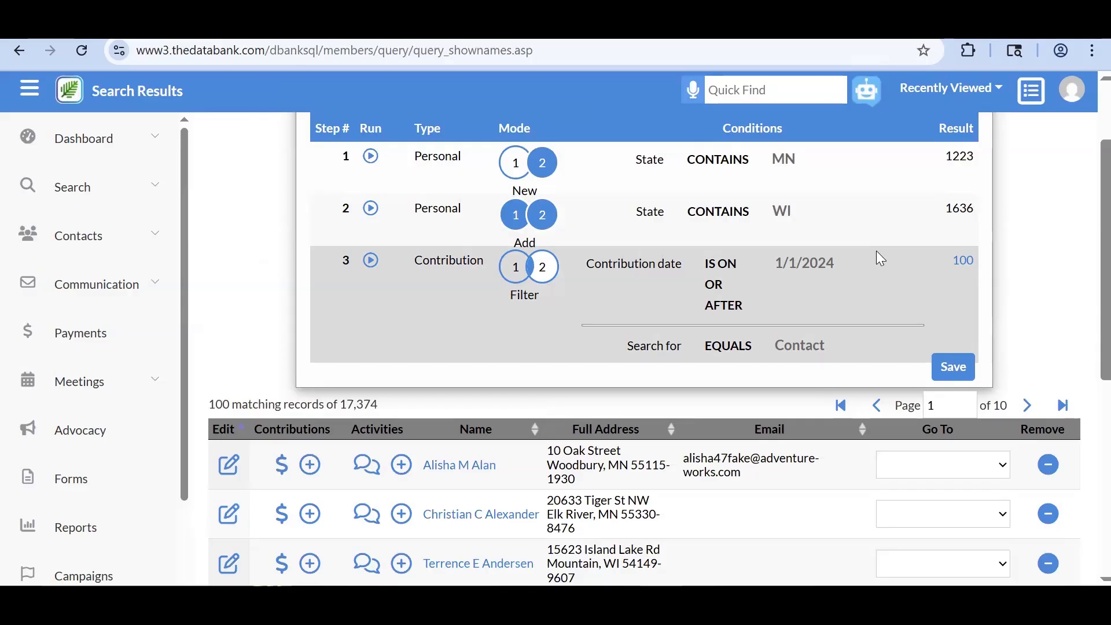
scroll(877, 252, "down", 1)
scroll(876, 252, "up", 1)
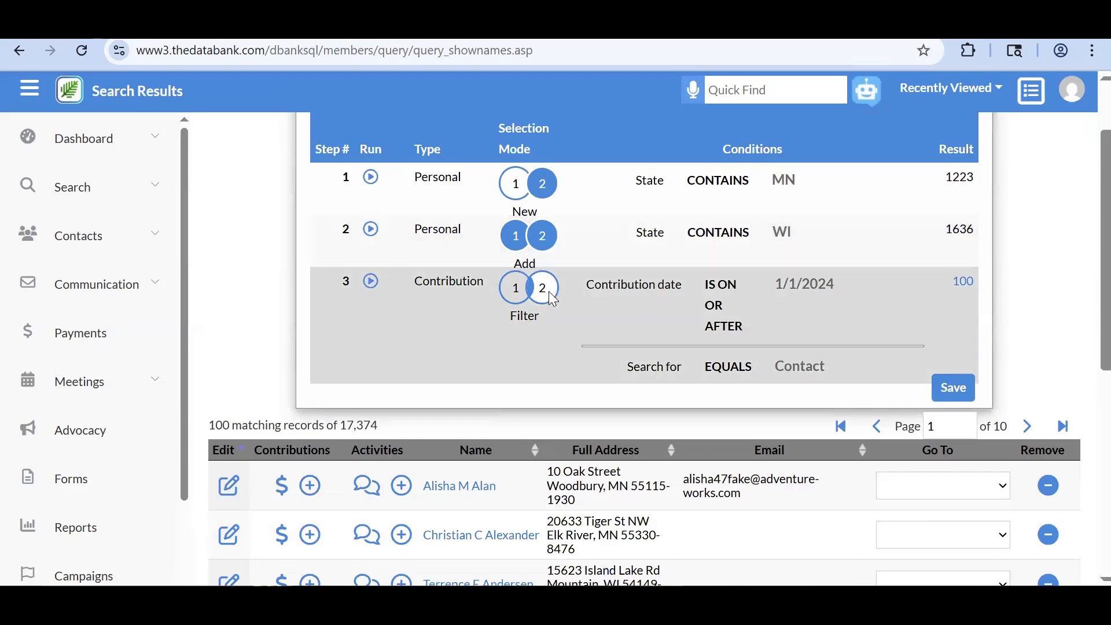
scroll(550, 294, "up", 3)
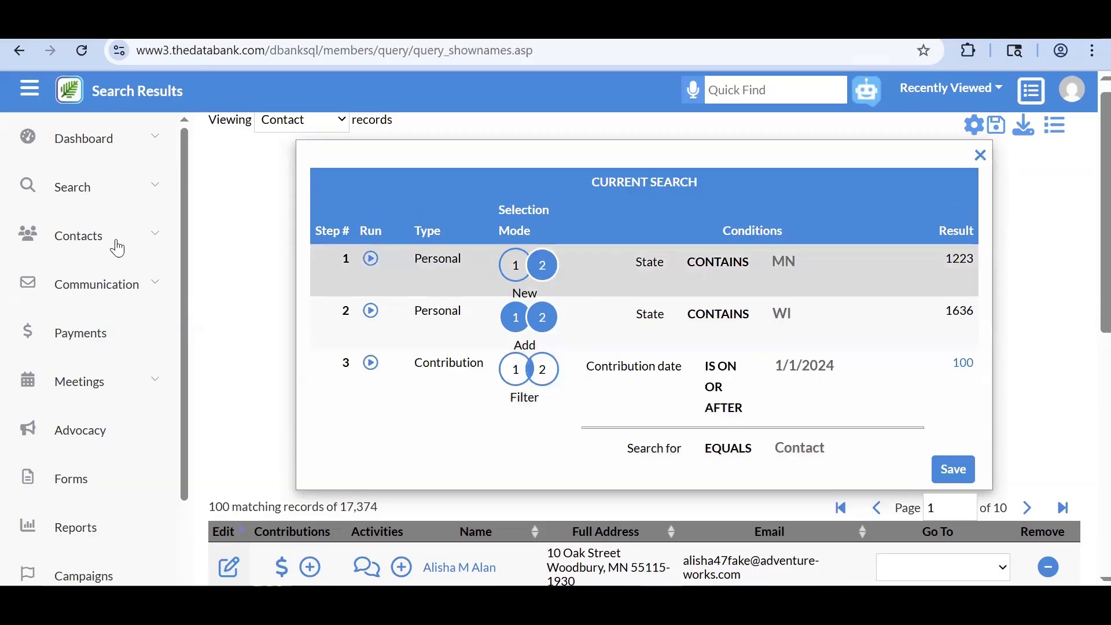
- Open the Personal search in Remove mode
left_click(142, 206)
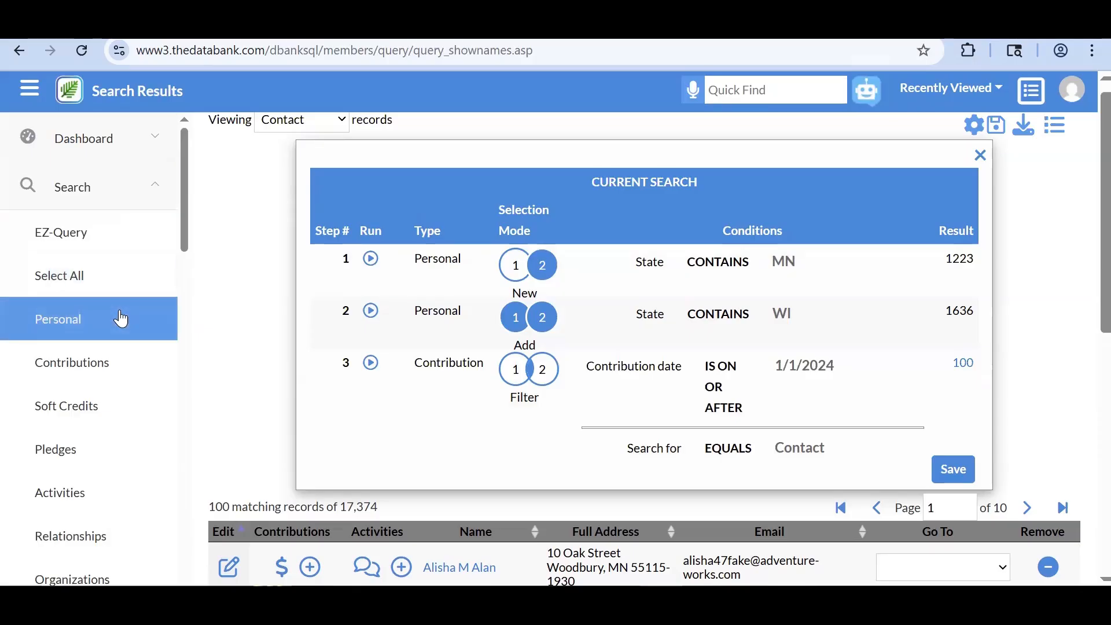
left_click(119, 318)
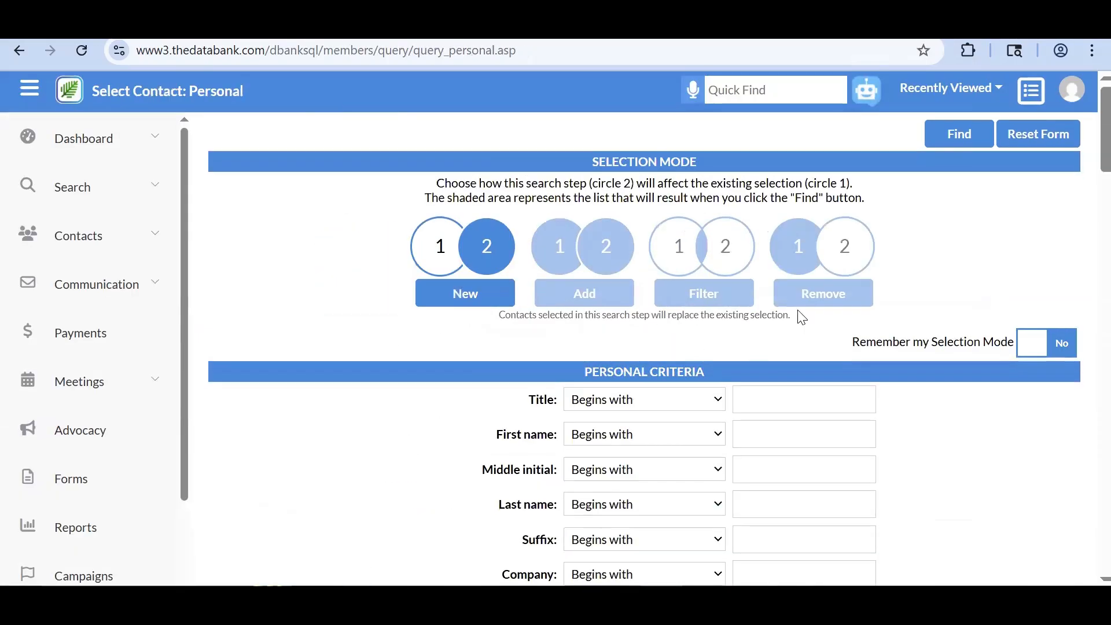
left_click(798, 295)
scroll(926, 440, "down", 15)
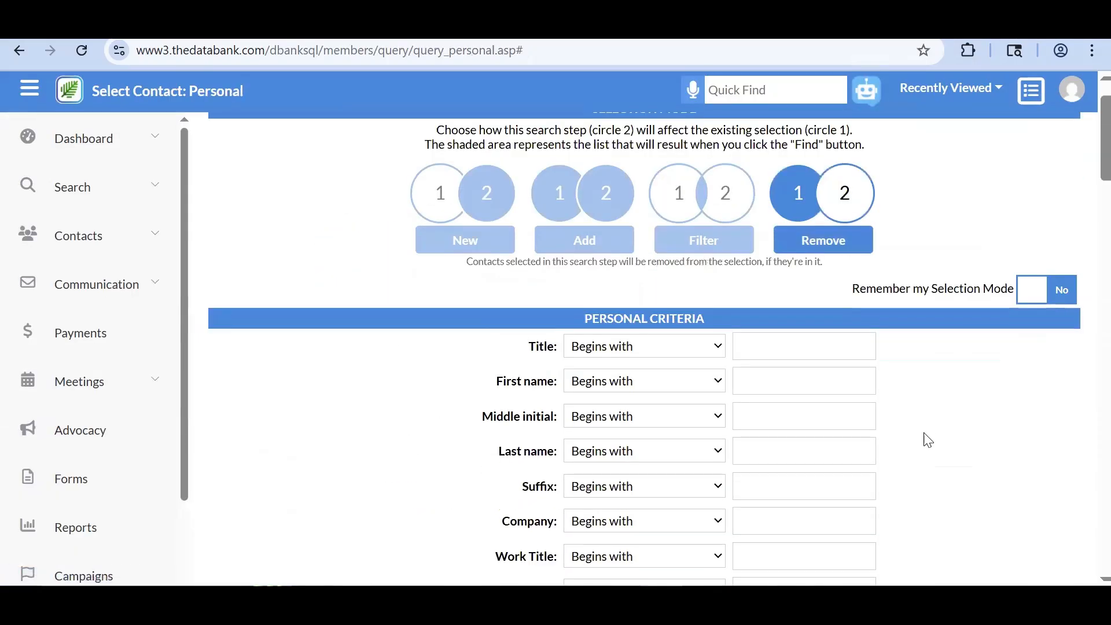
scroll(928, 439, "down", 10)
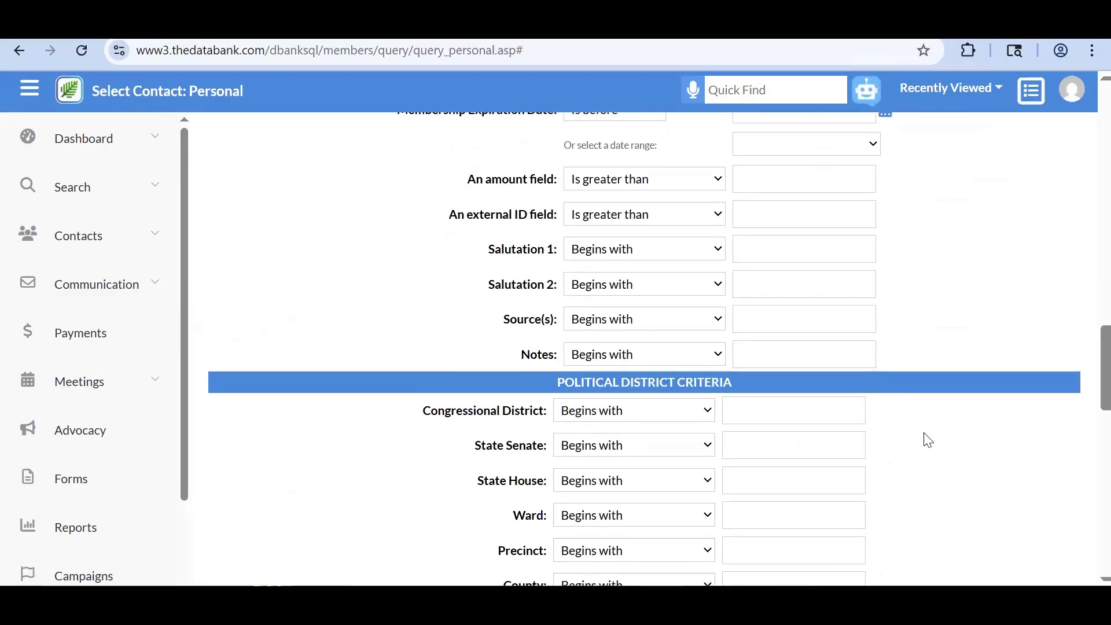
scroll(927, 440, "down", 8)
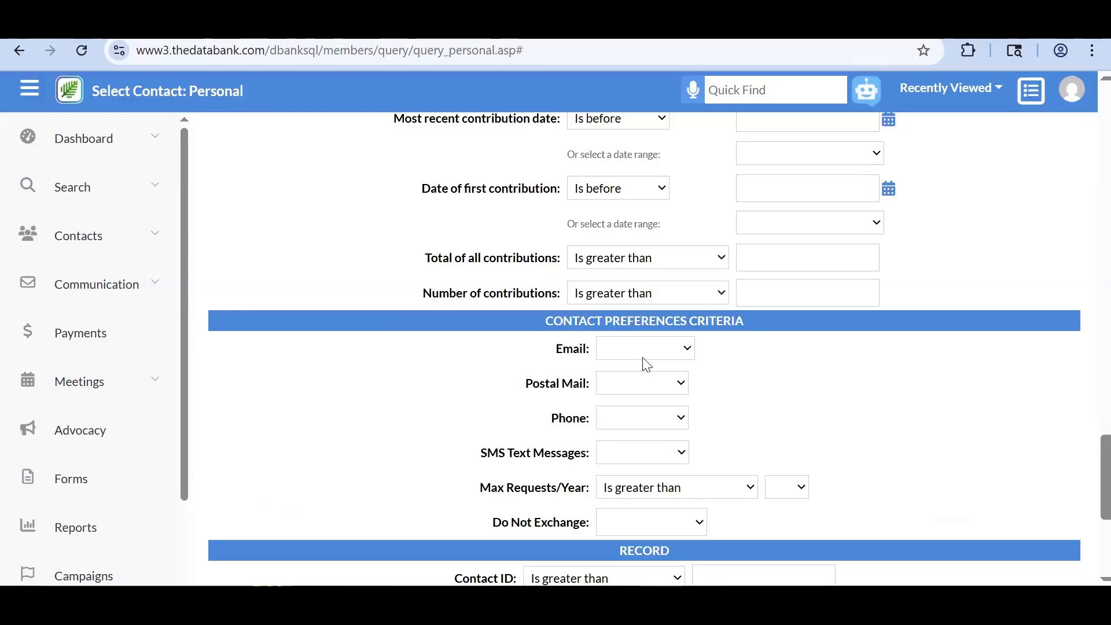
- Remove contacts with Unsubscribed email preference, leaving 98 records
left_click(642, 357)
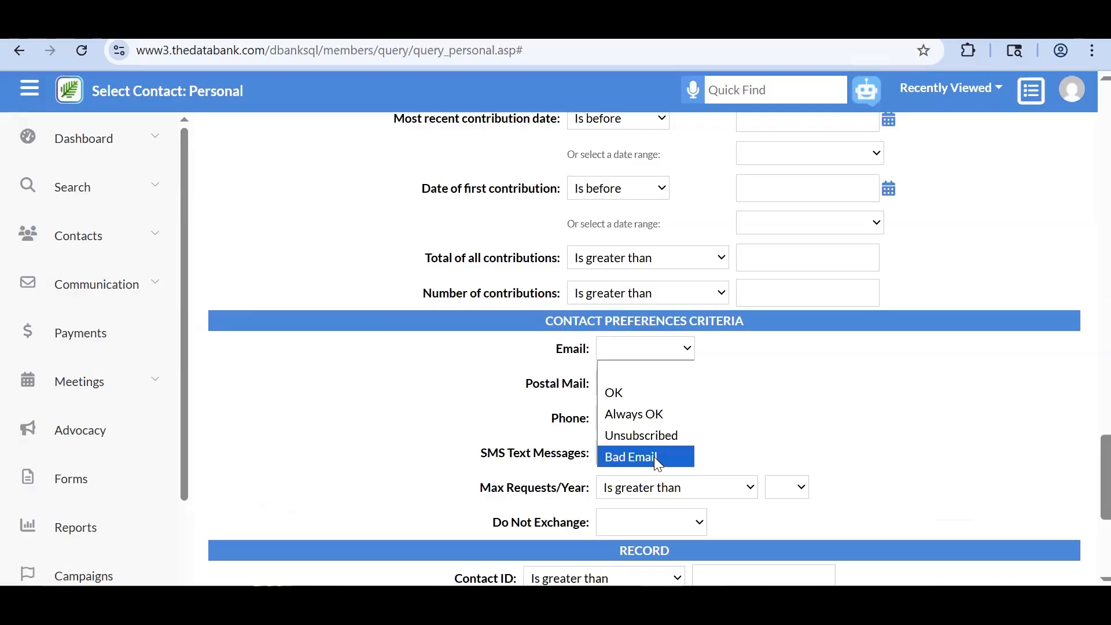
left_click(656, 439)
scroll(1003, 480, "down", 5)
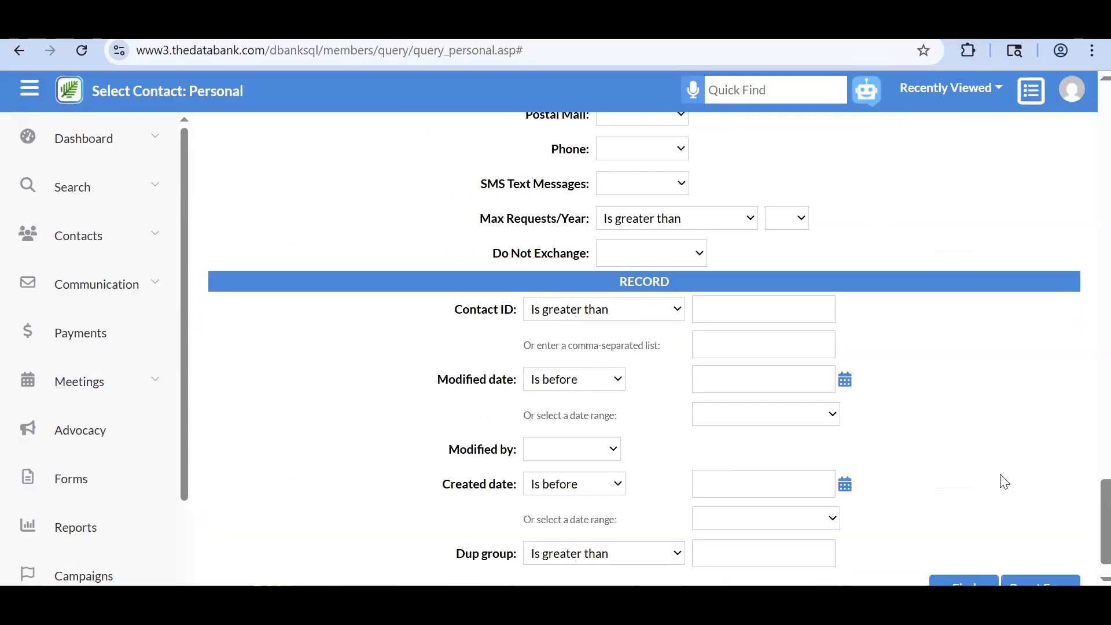
scroll(1003, 481, "down", 1)
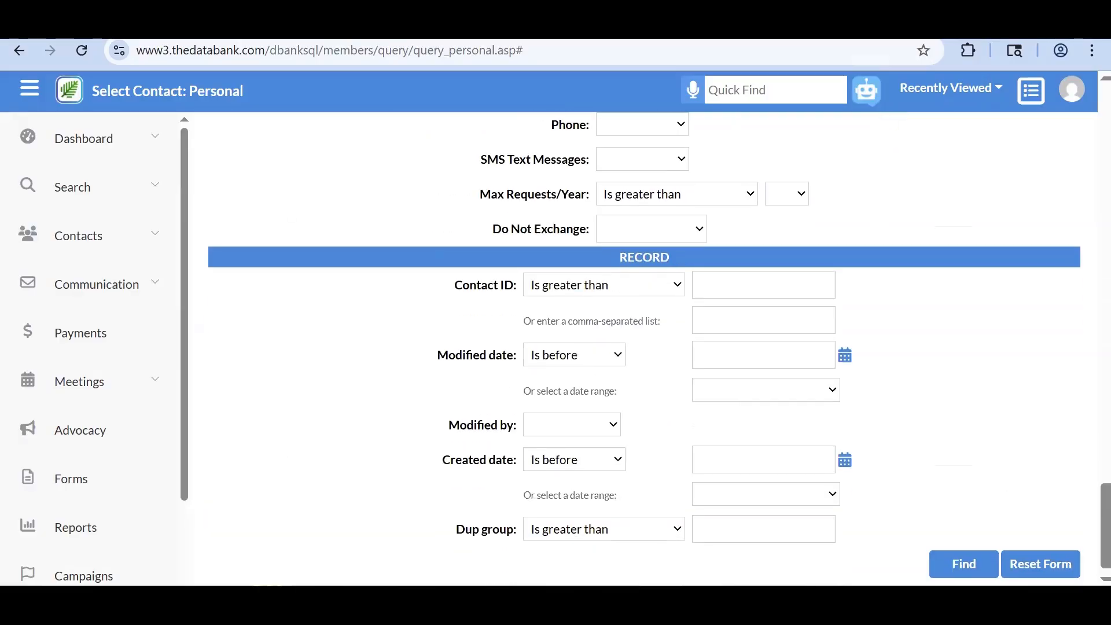
left_click(945, 555)
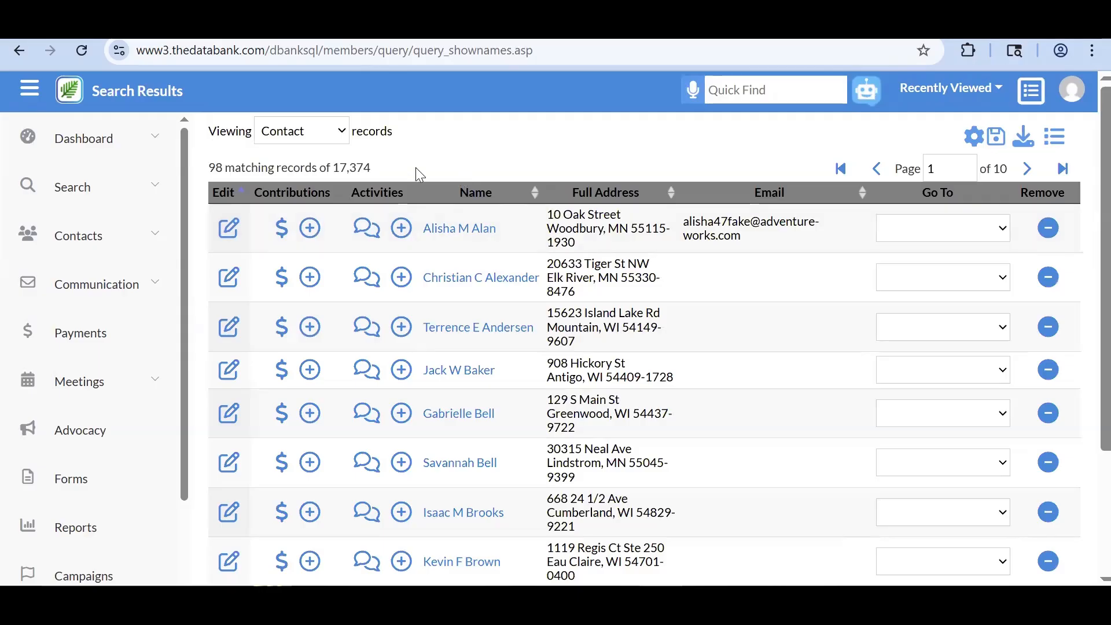
double_click(215, 168)
- Open another Personal search set to Remove mode
left_click(165, 191)
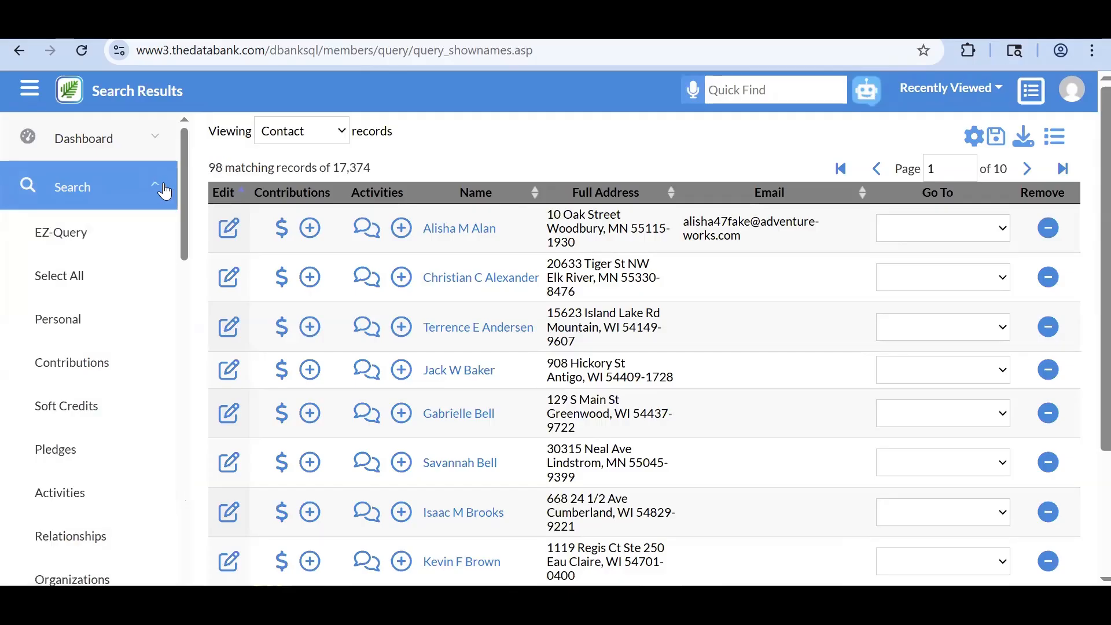
left_click(110, 316)
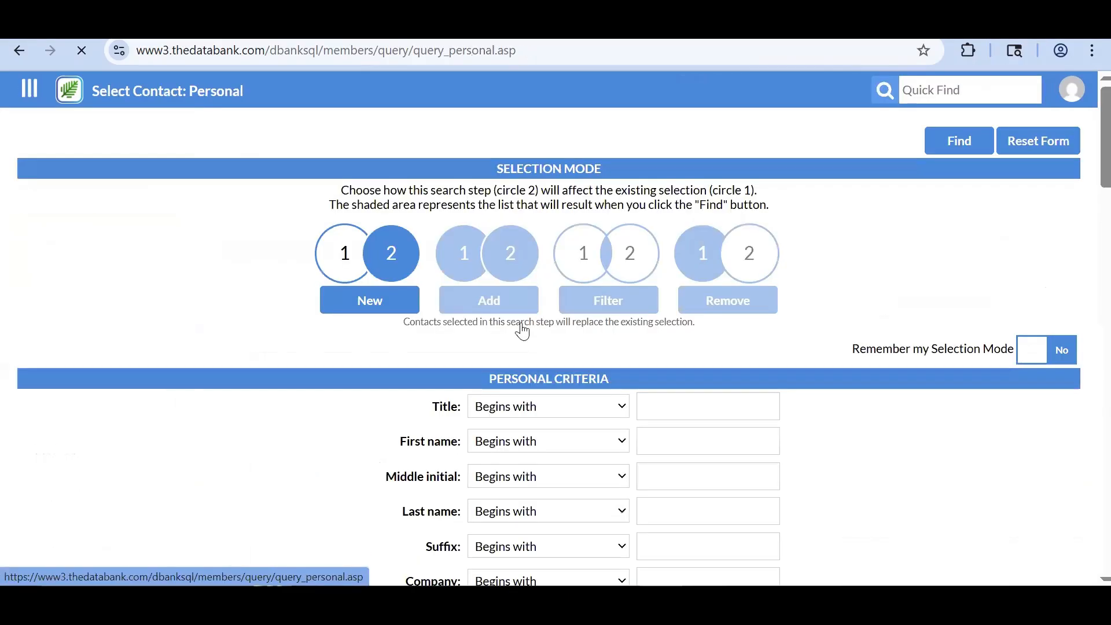
left_click(781, 296)
scroll(872, 396, "down", 10)
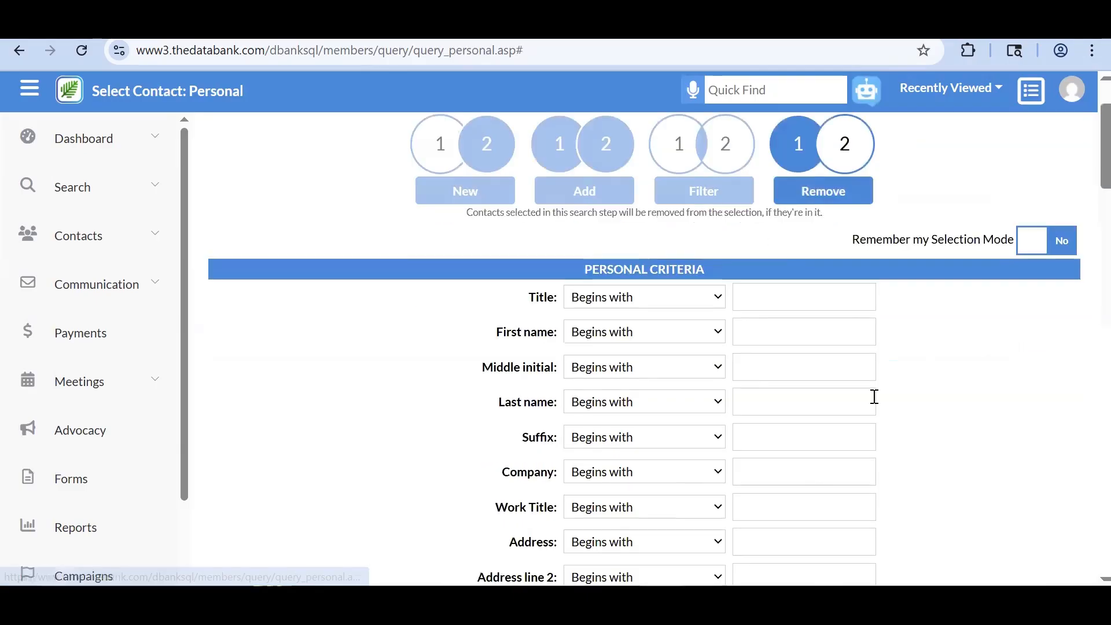
scroll(873, 397, "down", 15)
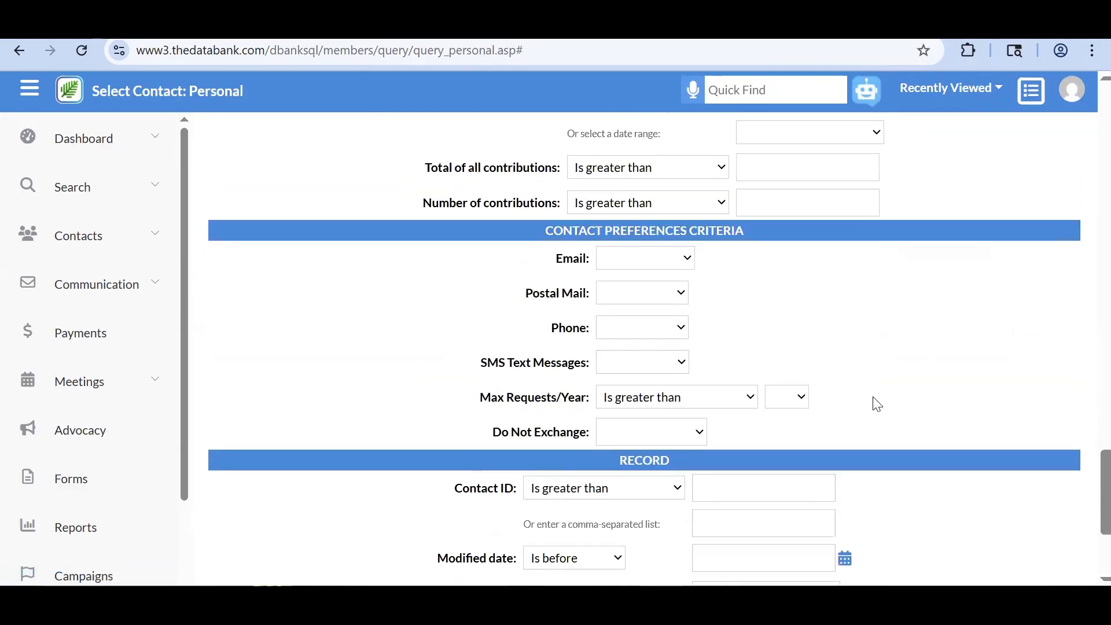
- Remove Bad Email contacts, leaving 82, and review the five search steps
left_click(614, 214)
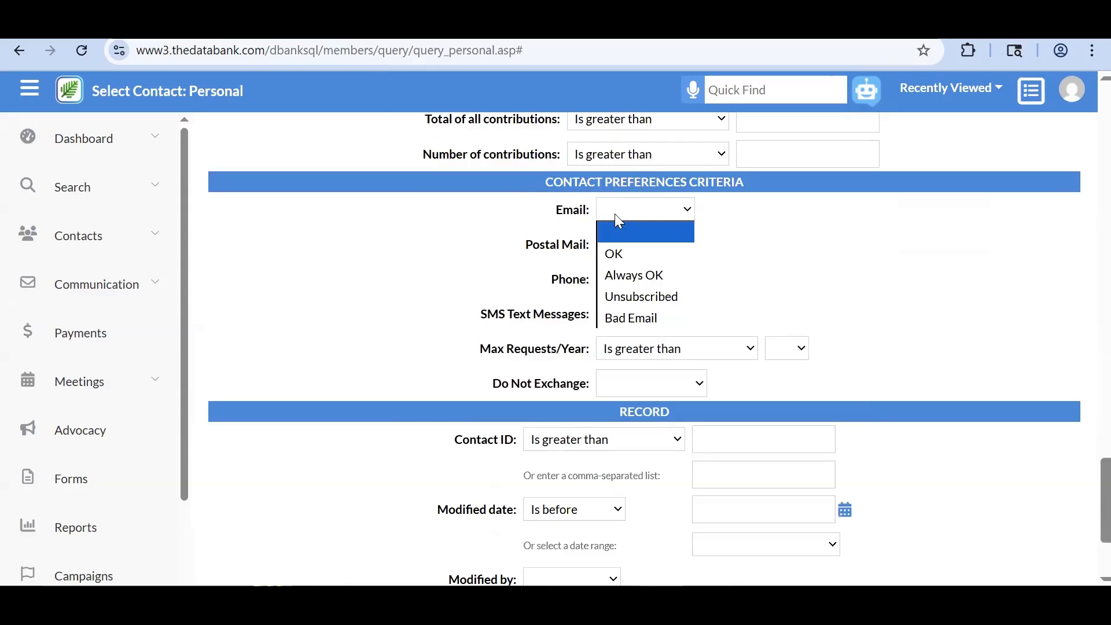
left_click(655, 318)
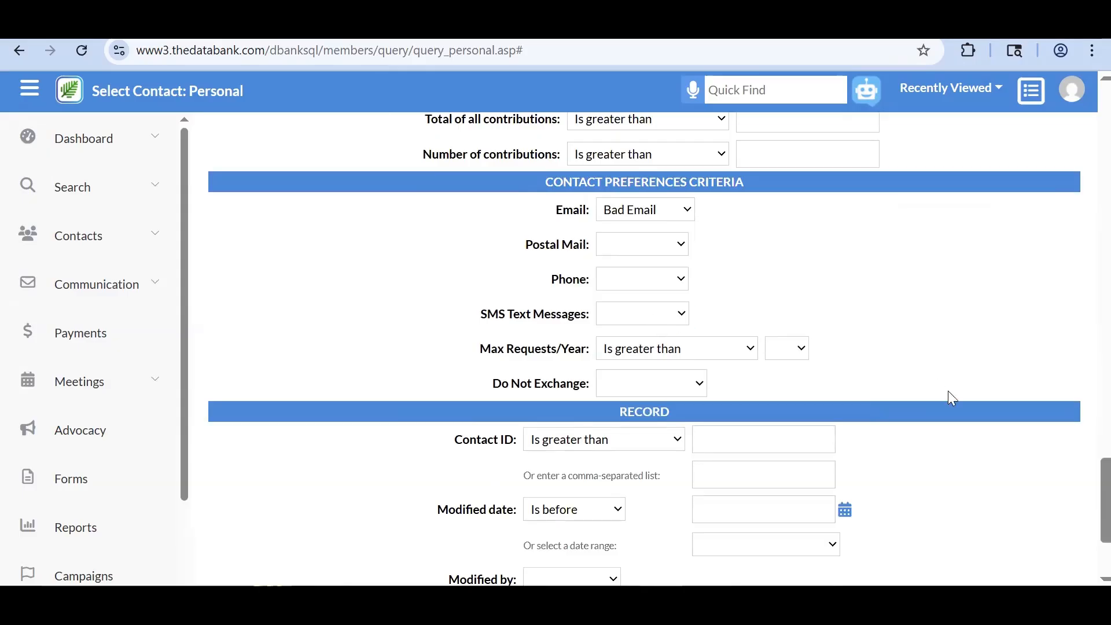
scroll(948, 390, "down", 3)
left_click(961, 540)
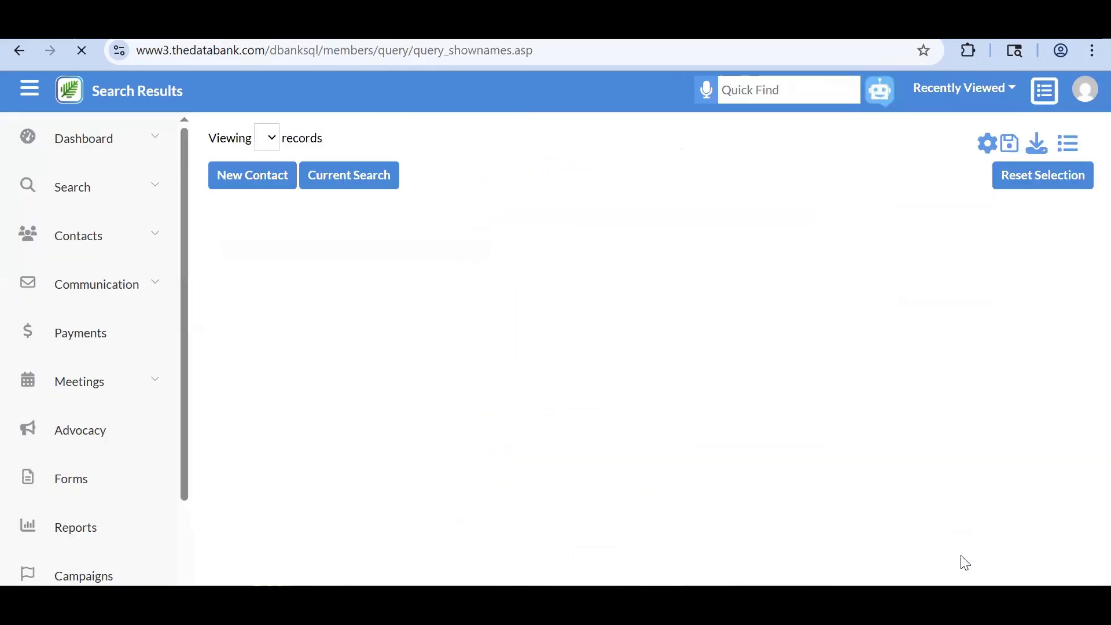
left_click(1055, 137)
scroll(1043, 293, "down", 2)
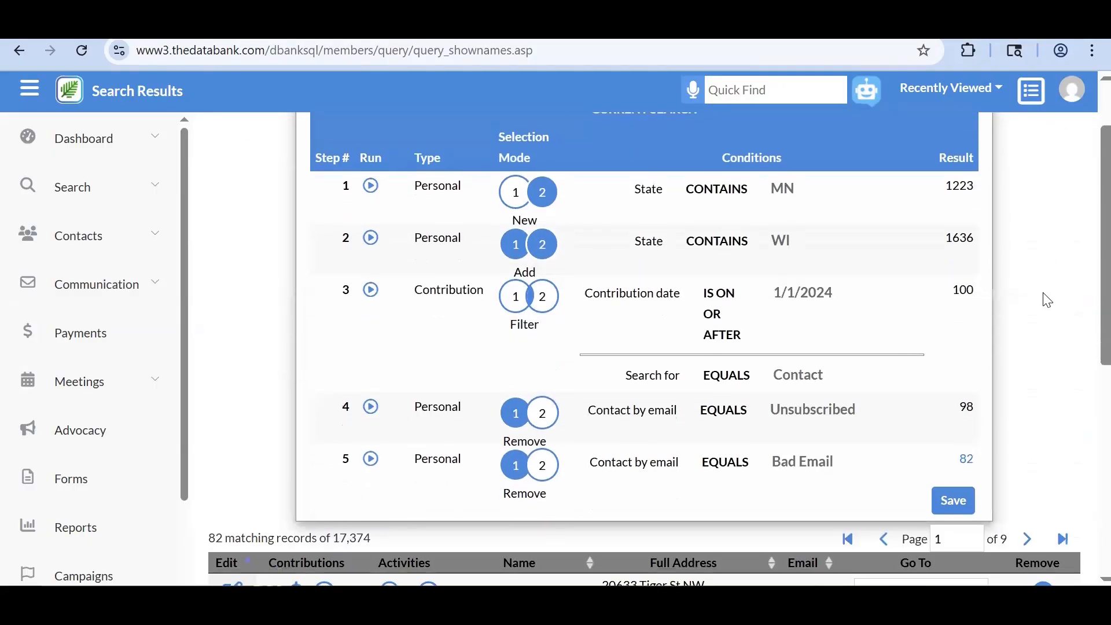
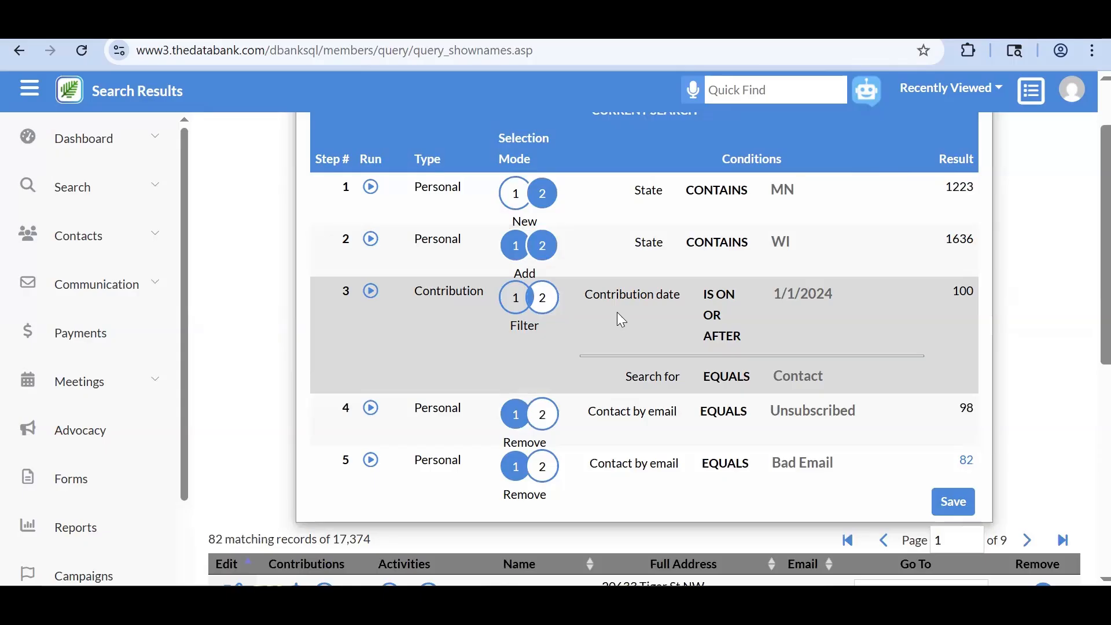
- Close the five-step search panel and return to the 82 matching contact records
scroll(621, 318, "down", 2)
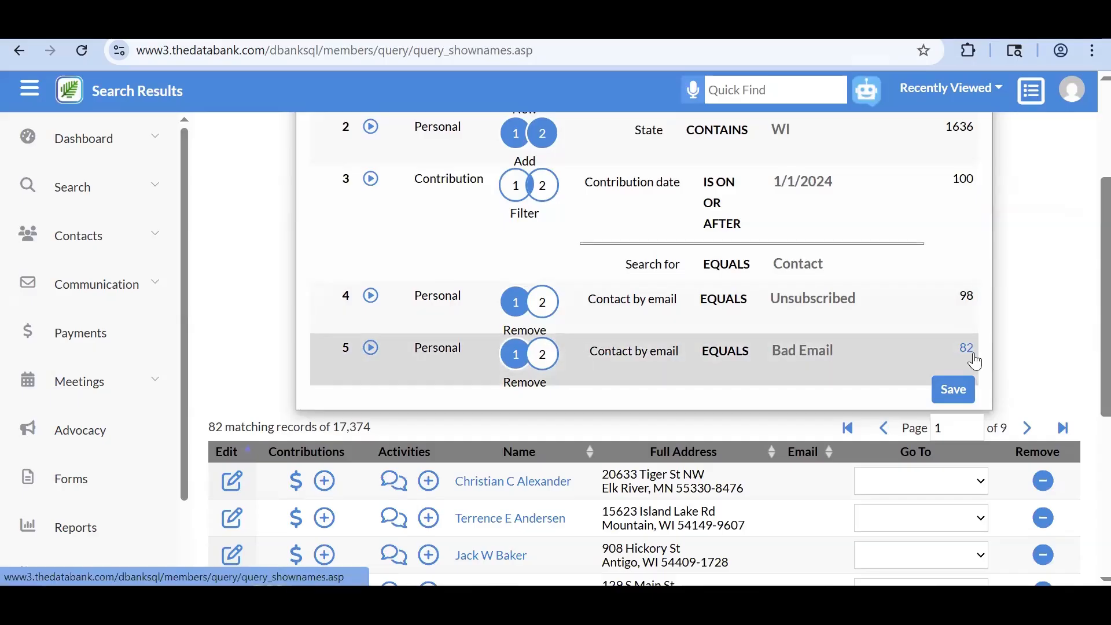
scroll(972, 354, "up", 1)
scroll(975, 359, "up", 1)
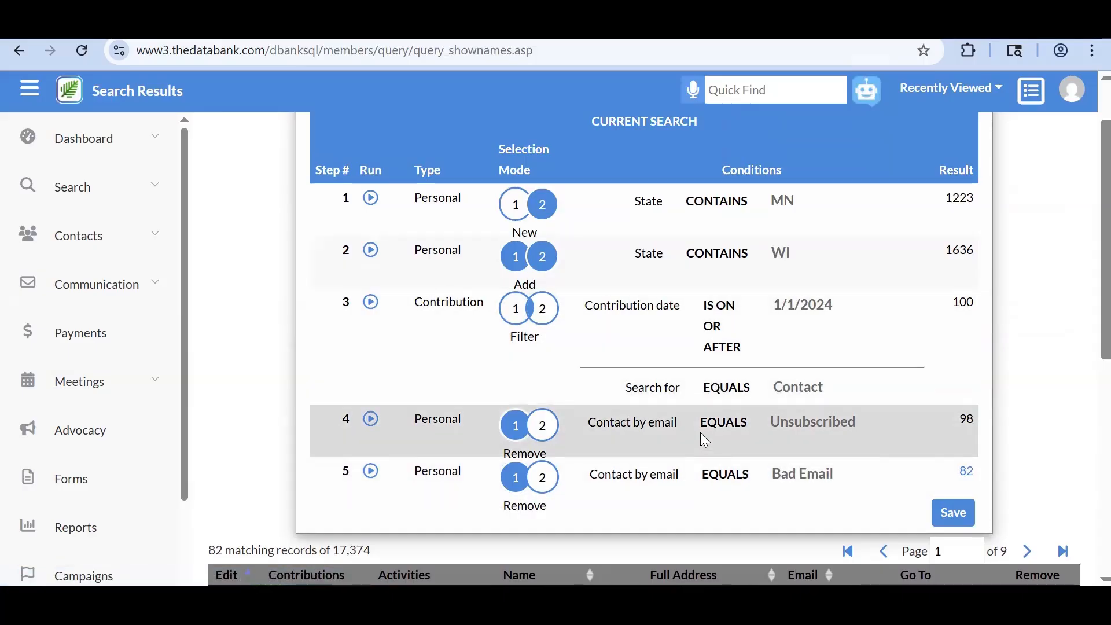
scroll(701, 434, "down", 1)
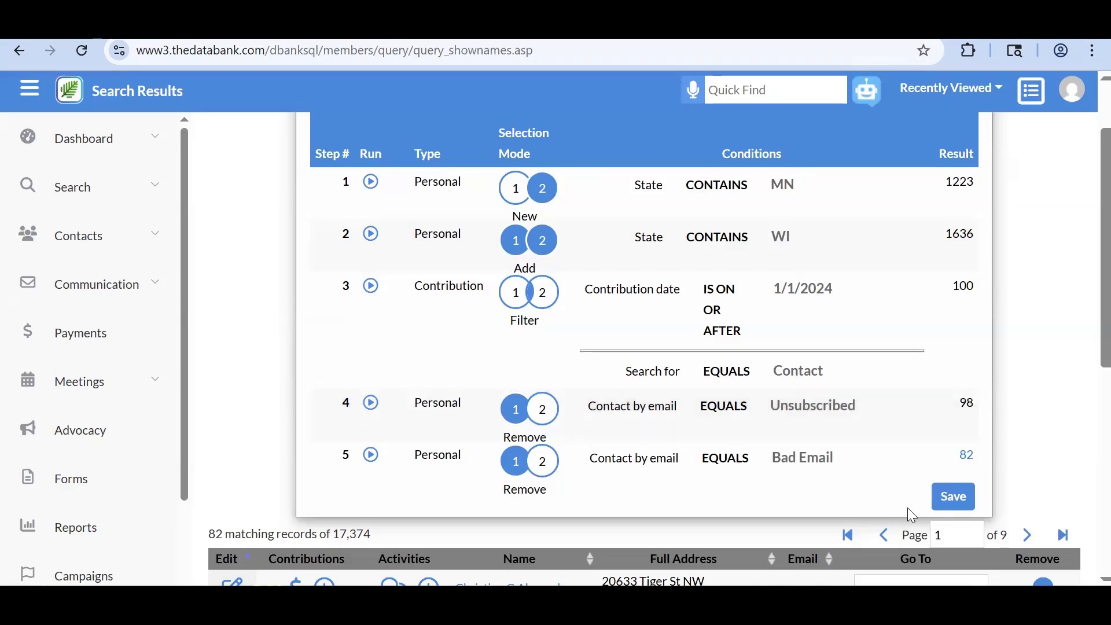
left_click(959, 512)
left_click(1055, 142)
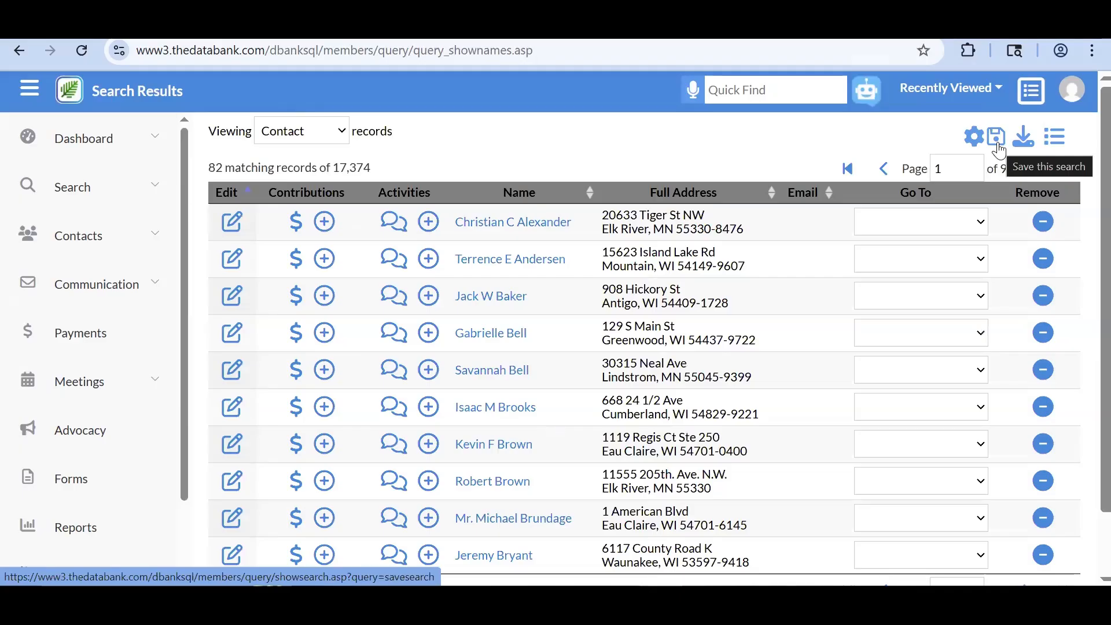
- Open the blank Save this search form below the five query steps
right_click(999, 141)
left_click(996, 138)
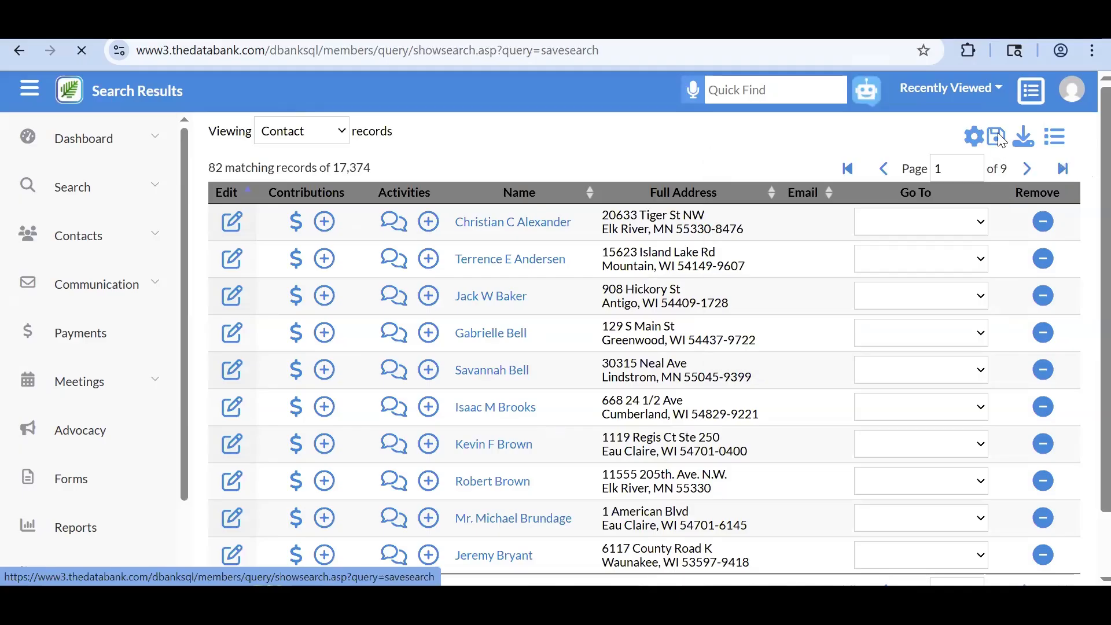
scroll(828, 328, "down", 2)
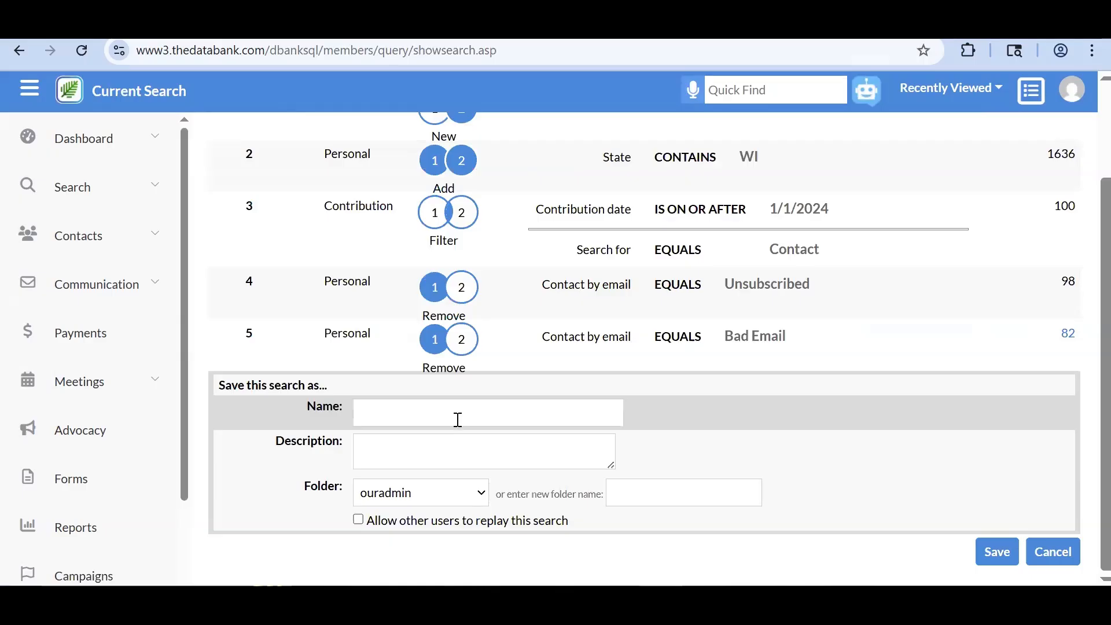
scroll(457, 419, "up", 2)
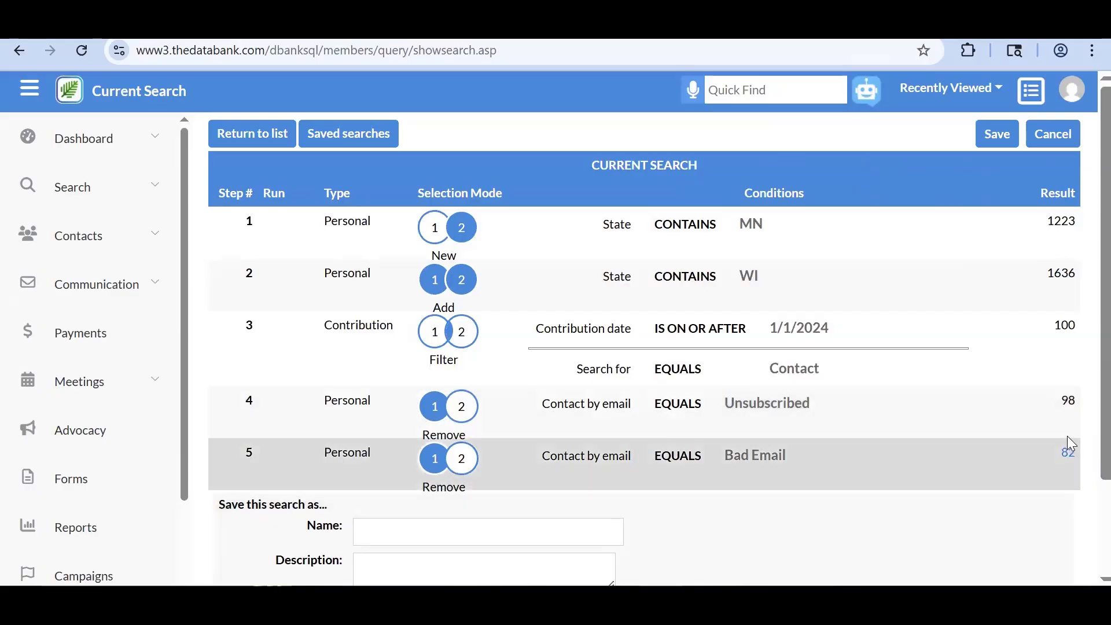
left_click_drag(1066, 446, 1071, 467)
left_click(1071, 466)
scroll(608, 448, "down", 2)
- Name the search 'MN & WI Donors on or after 2024'
left_click(514, 420)
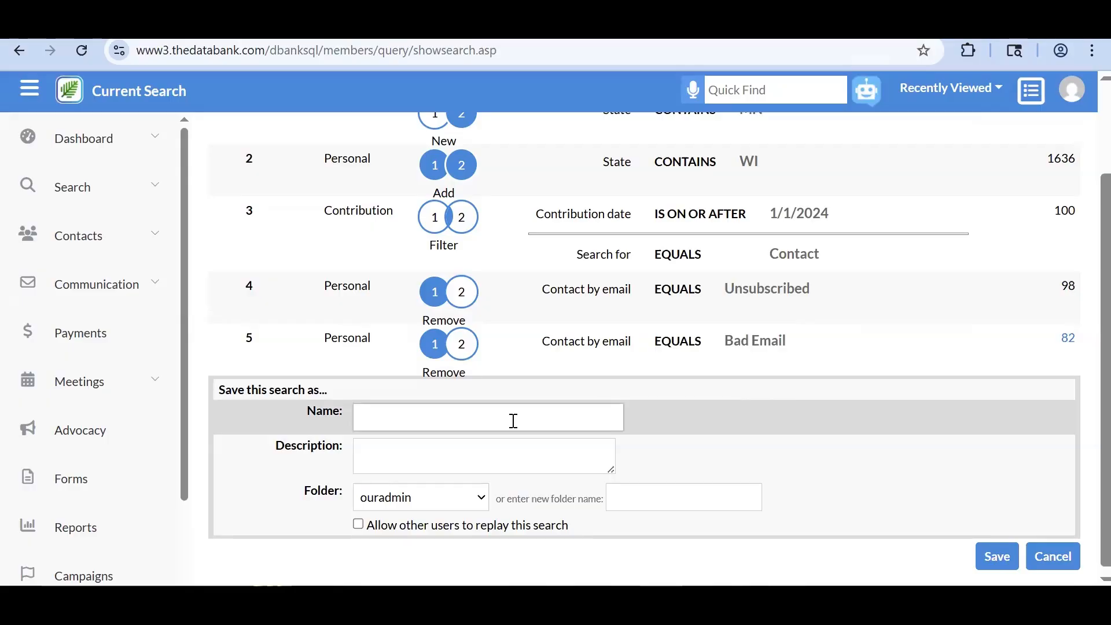
type("MN & WI Donors on or af")
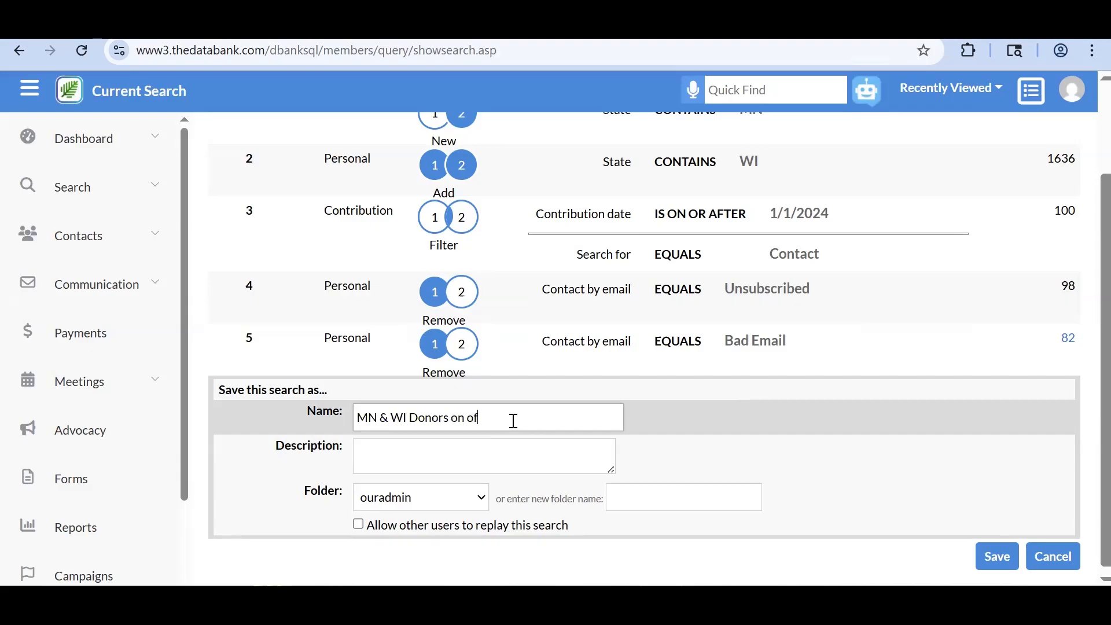
key("BackSpace")
type("r after 2024")
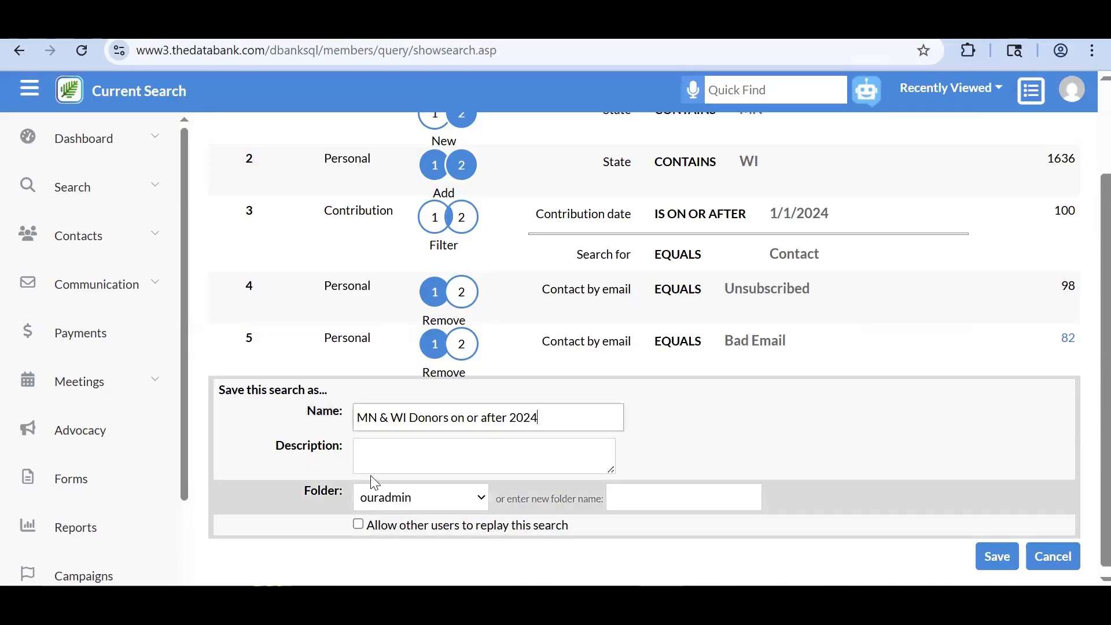
- Keep the search in the ouradmin folder, allow other users to replay it, and save
left_click(377, 459)
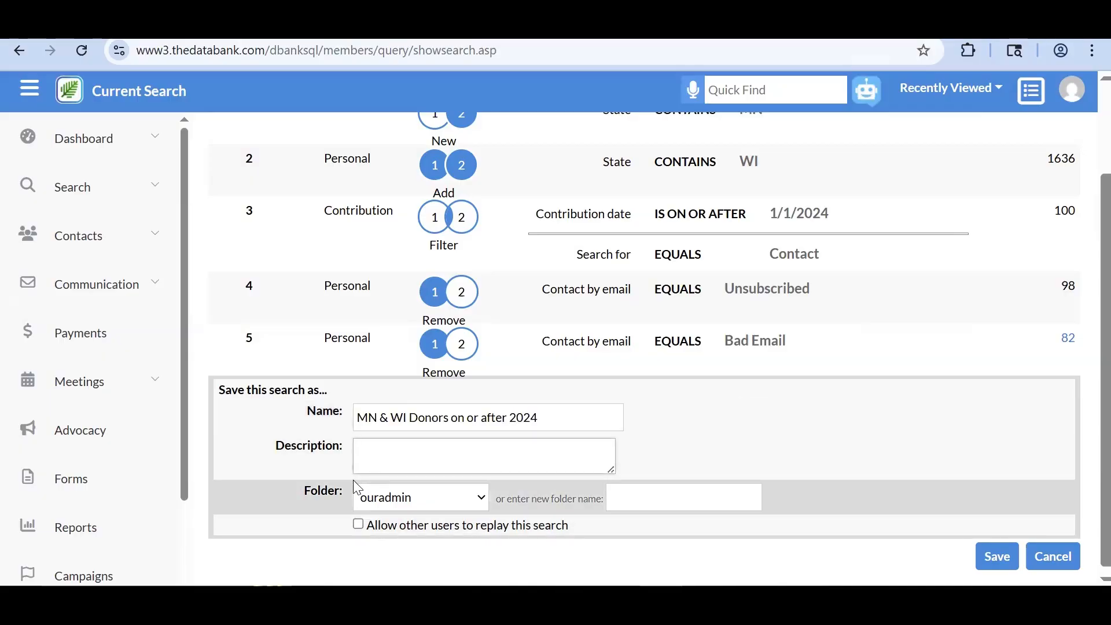
left_click(368, 488)
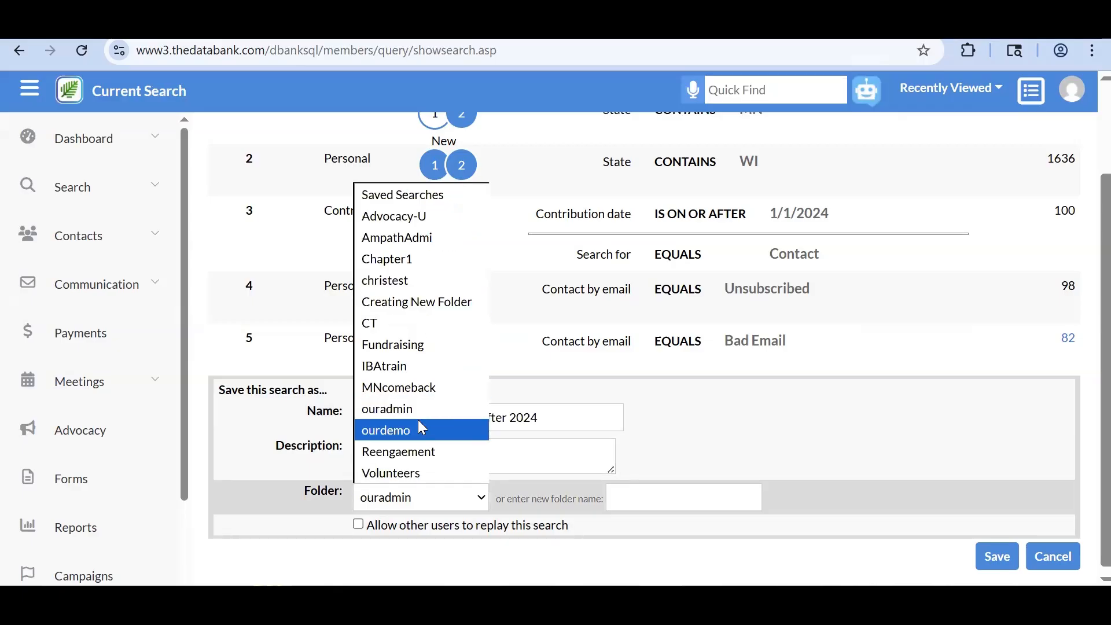
left_click(386, 537)
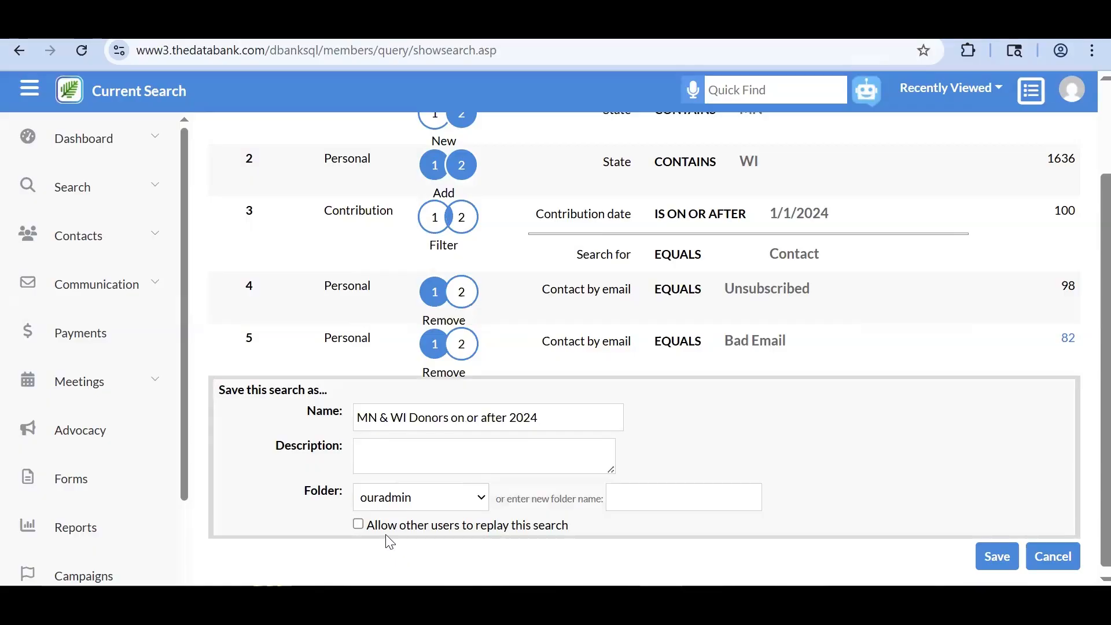
left_click(637, 497)
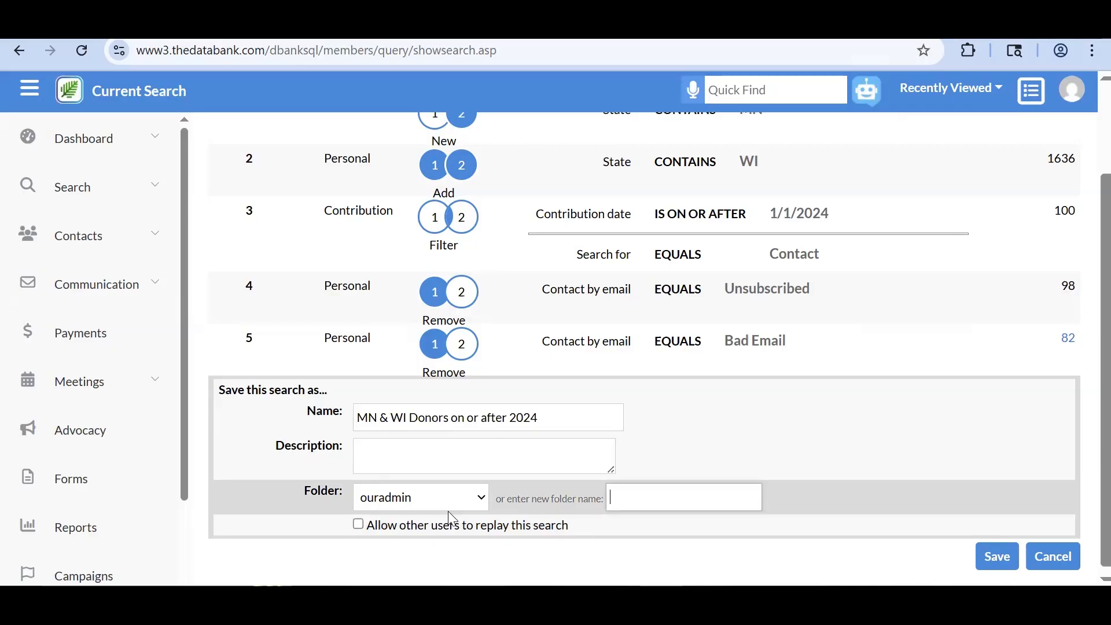
left_click(358, 524)
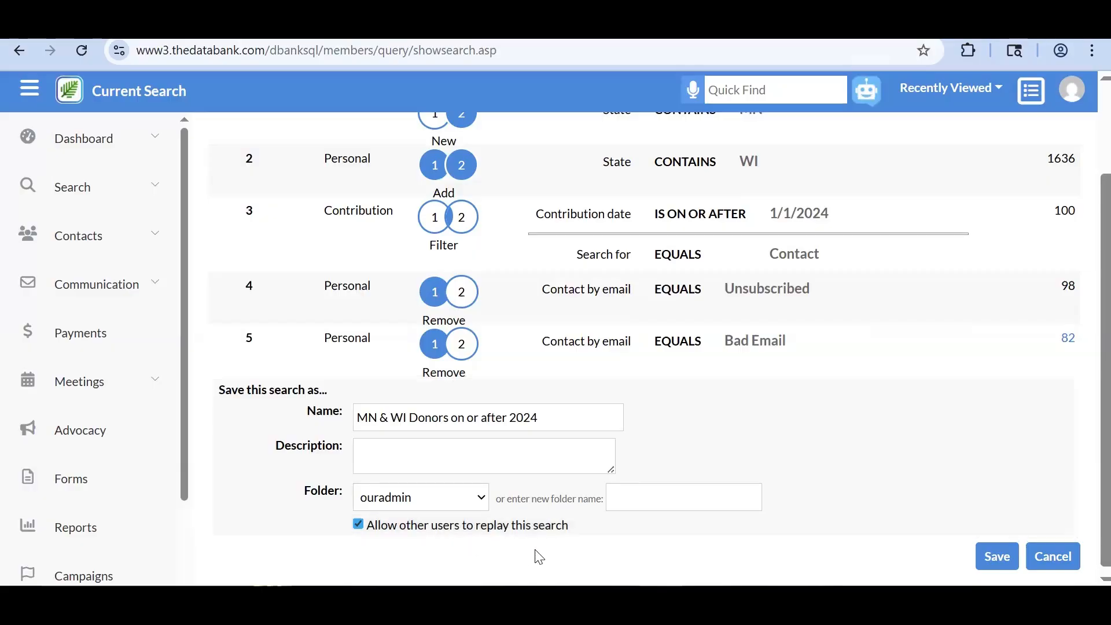
left_click(995, 556)
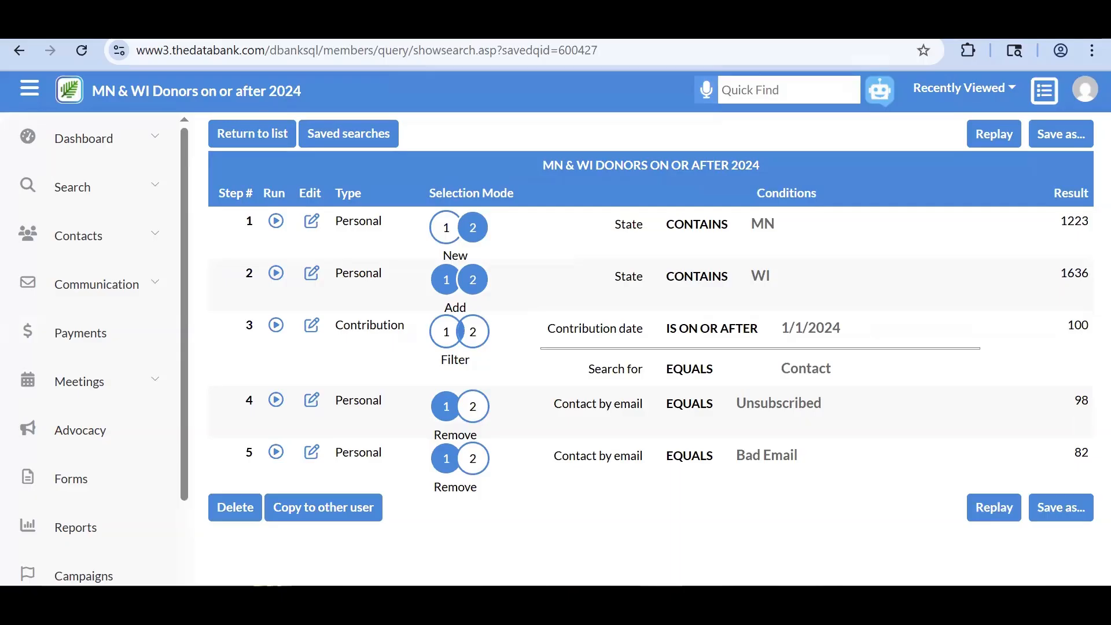
- Expand Search in the sidebar and open the Saved searches list
double_click(1079, 452)
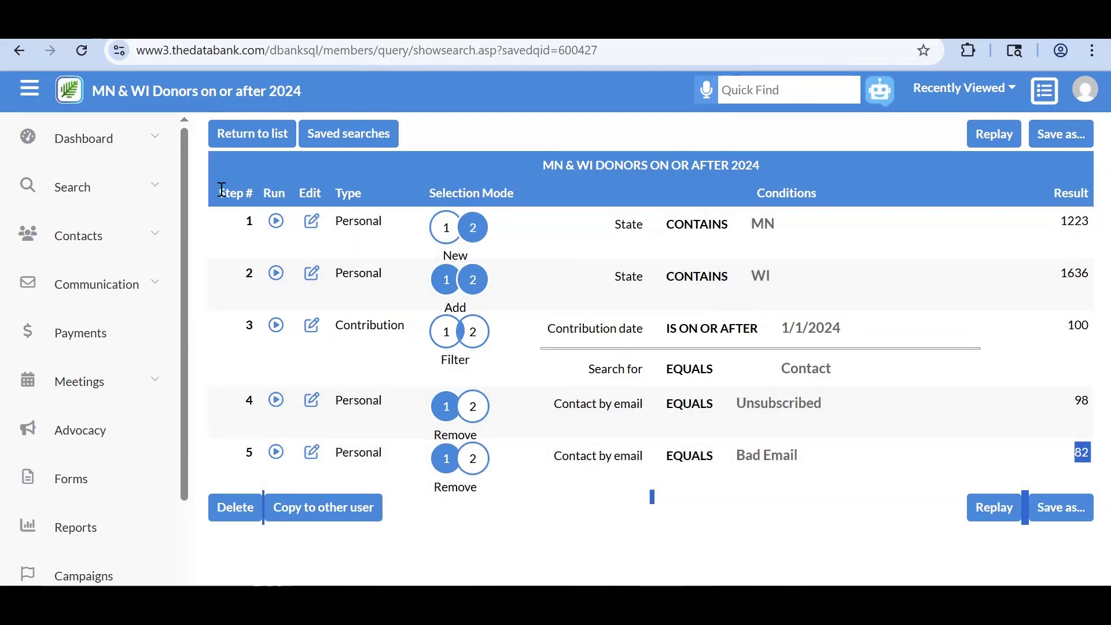
left_click(161, 190)
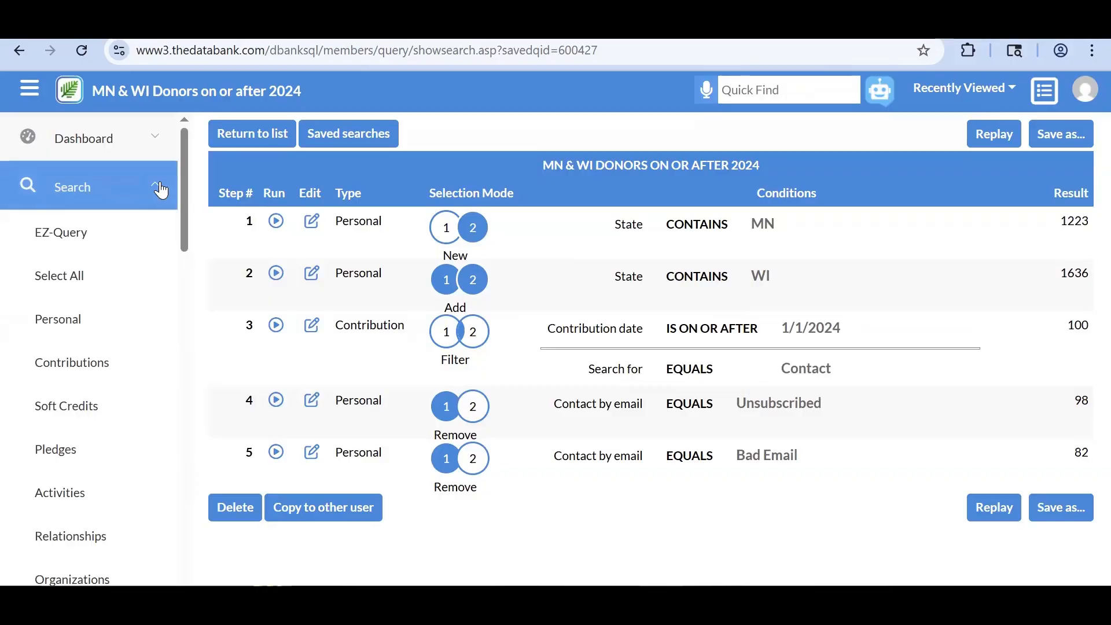
scroll(133, 189, "down", 4)
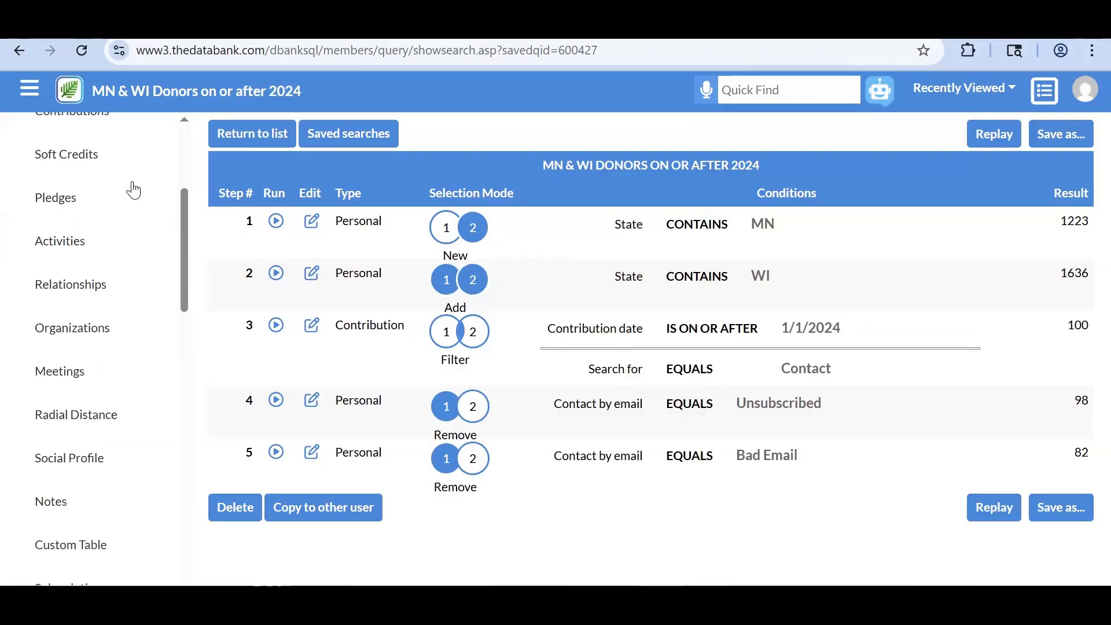
scroll(133, 189, "down", 12)
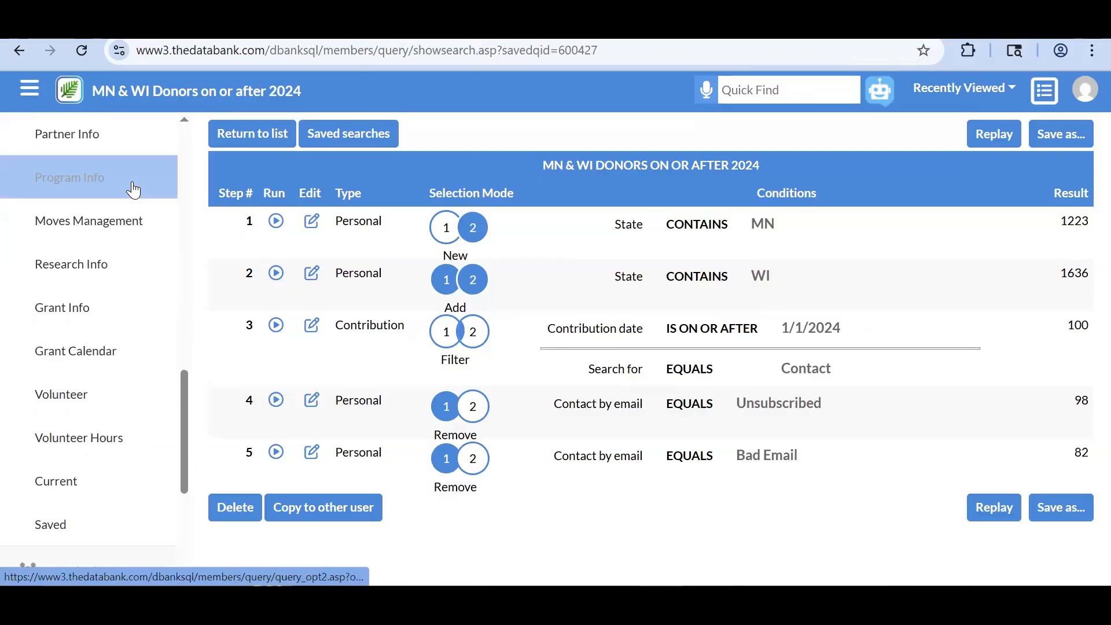
scroll(133, 189, "down", 3)
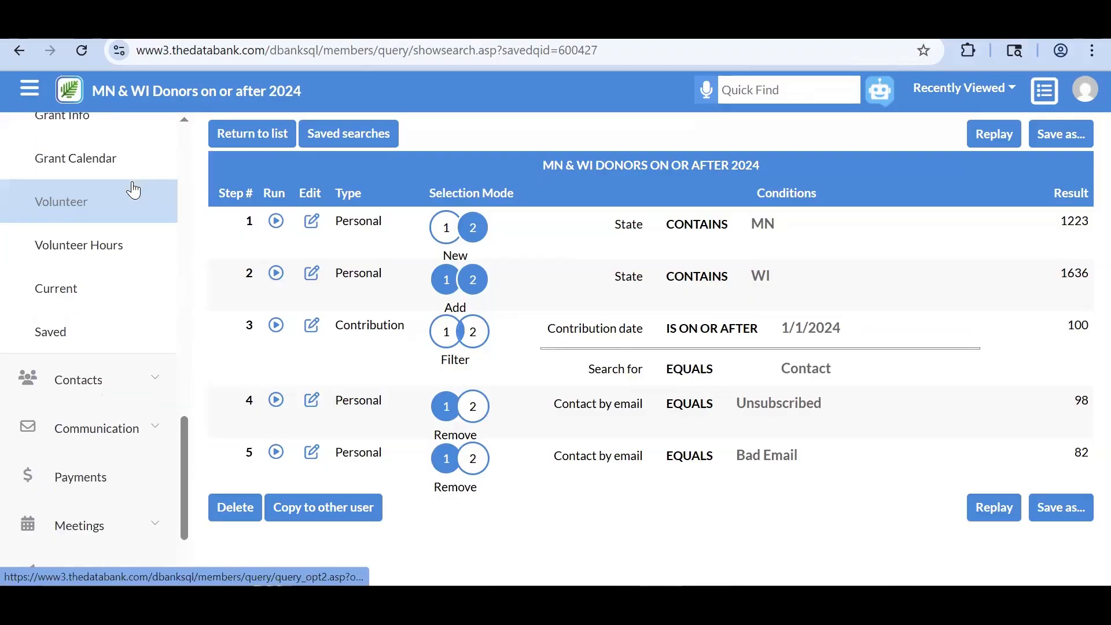
left_click(96, 334)
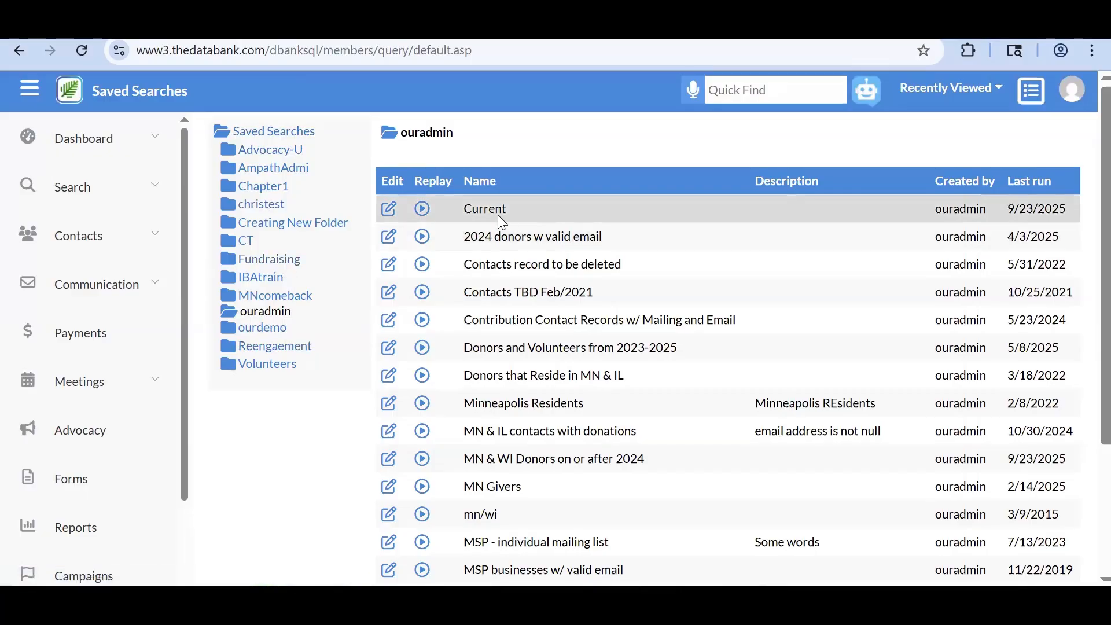
- Sort saved searches by Last run and open 'MN & WI Donors on or after 2024'
left_click(1039, 184)
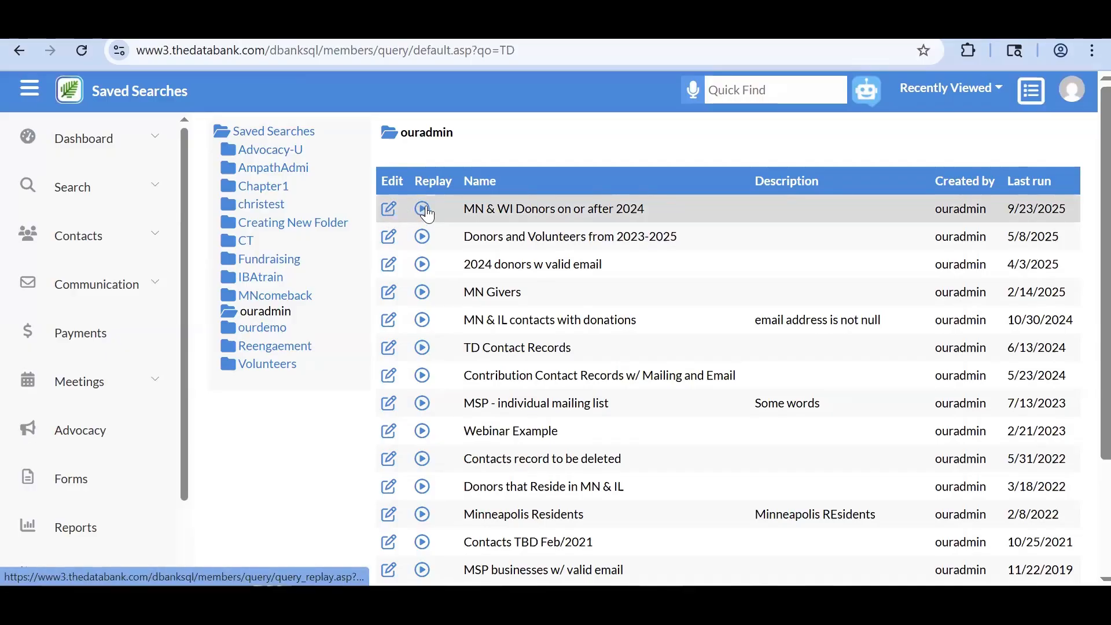
left_click(386, 208)
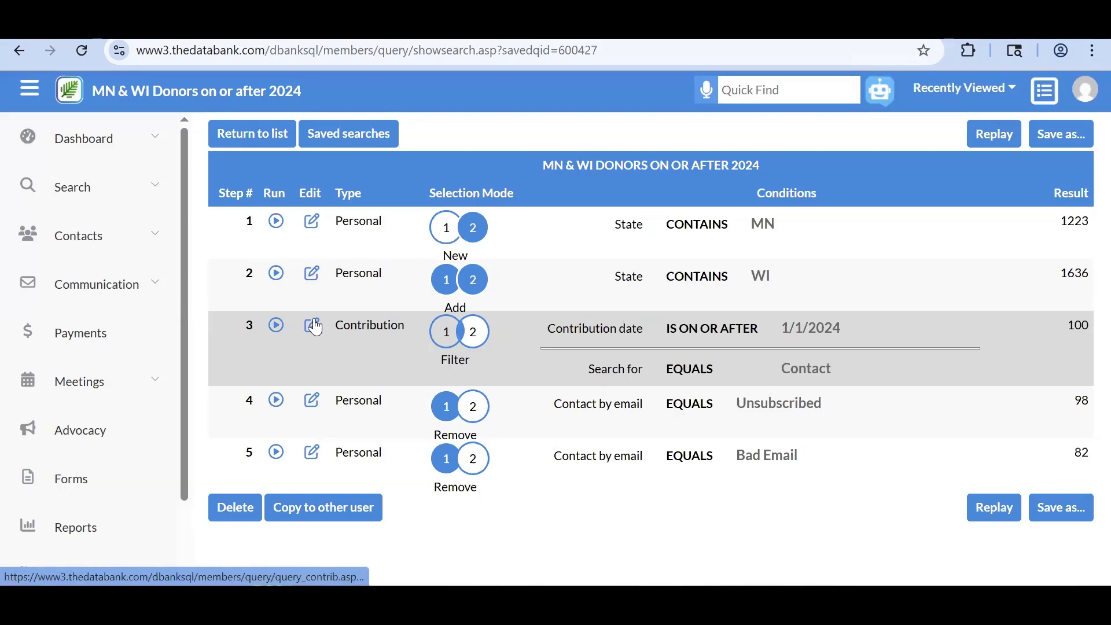
- Open the search's contribution date step for editing
left_click(313, 326)
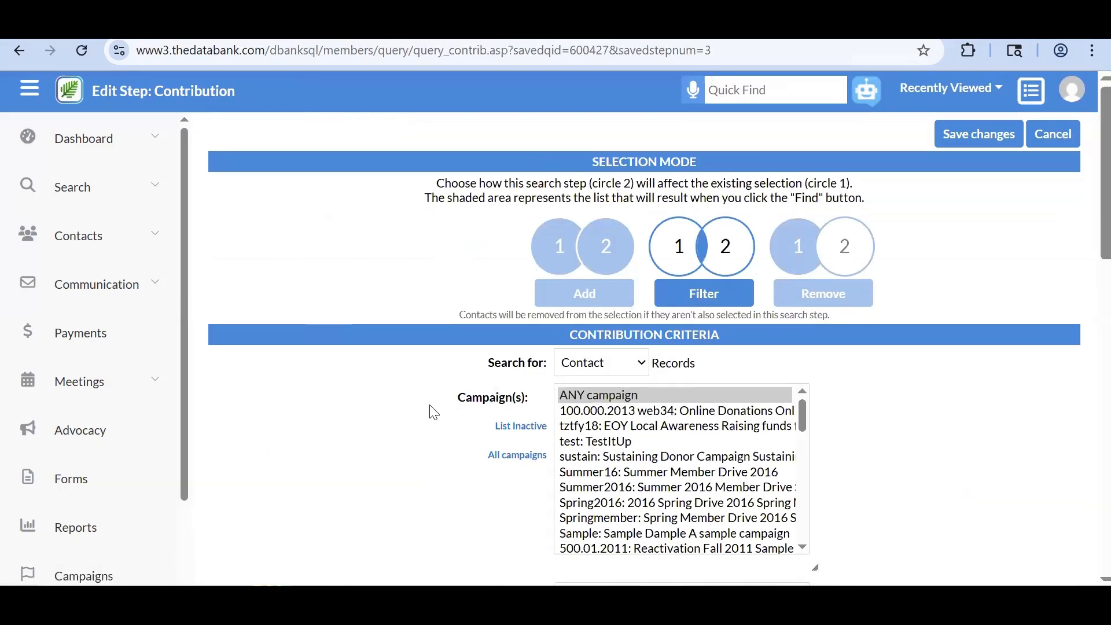
scroll(430, 412, "down", 7)
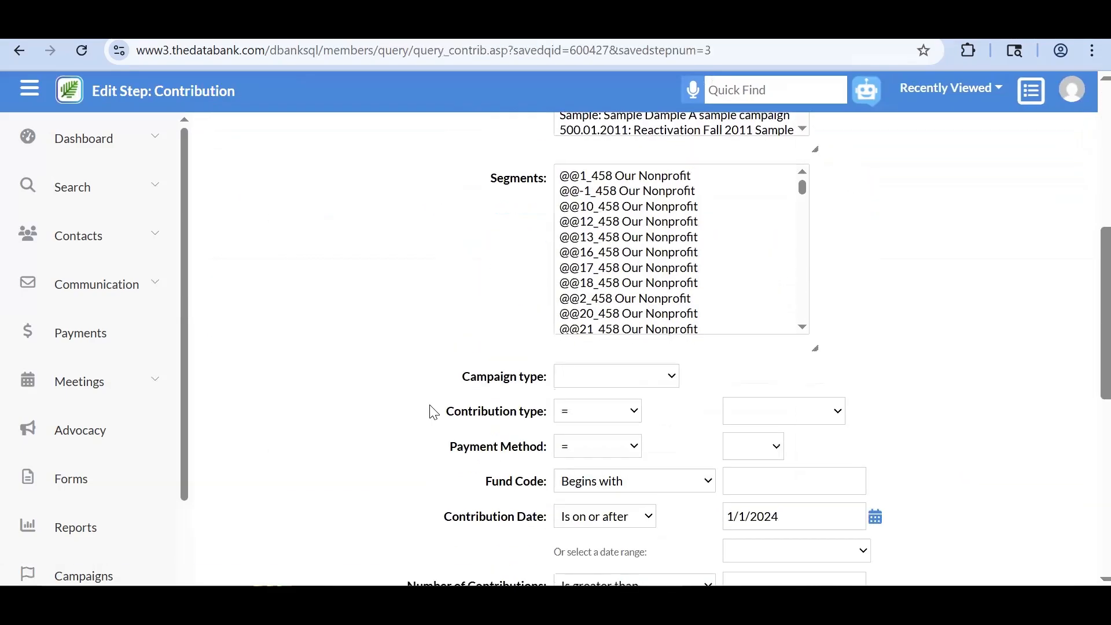
scroll(429, 411, "down", 1)
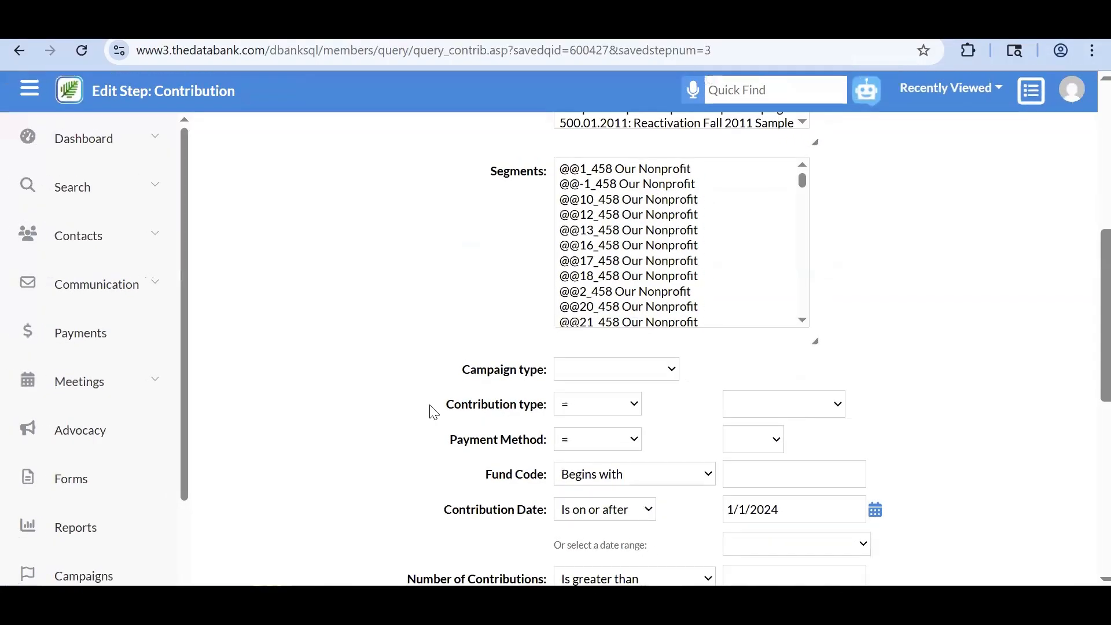
scroll(429, 411, "up", 8)
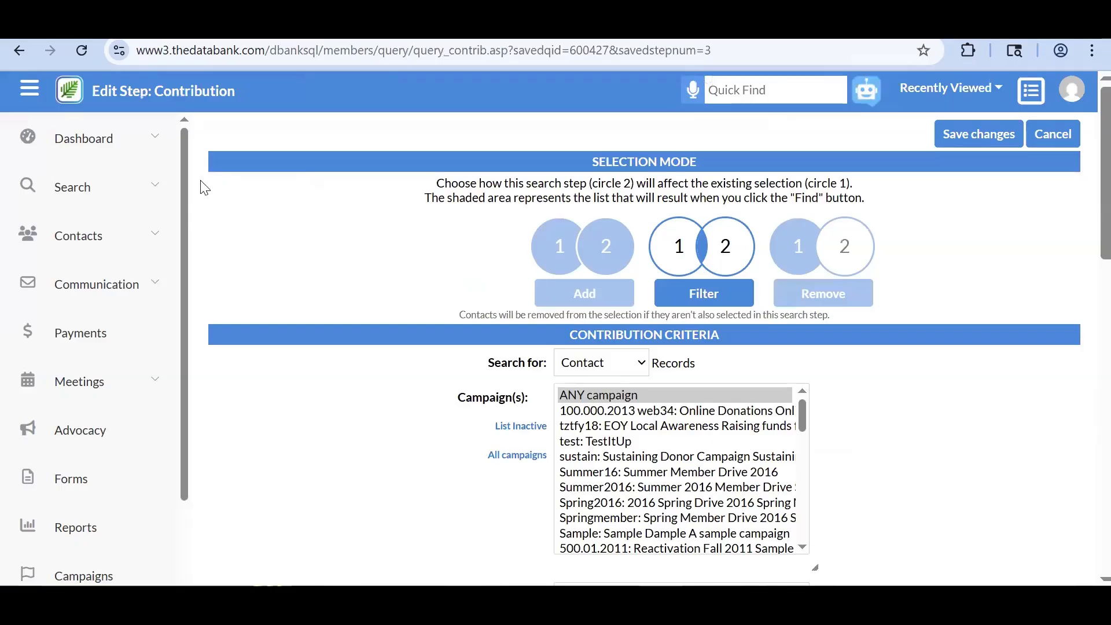
left_click(148, 191)
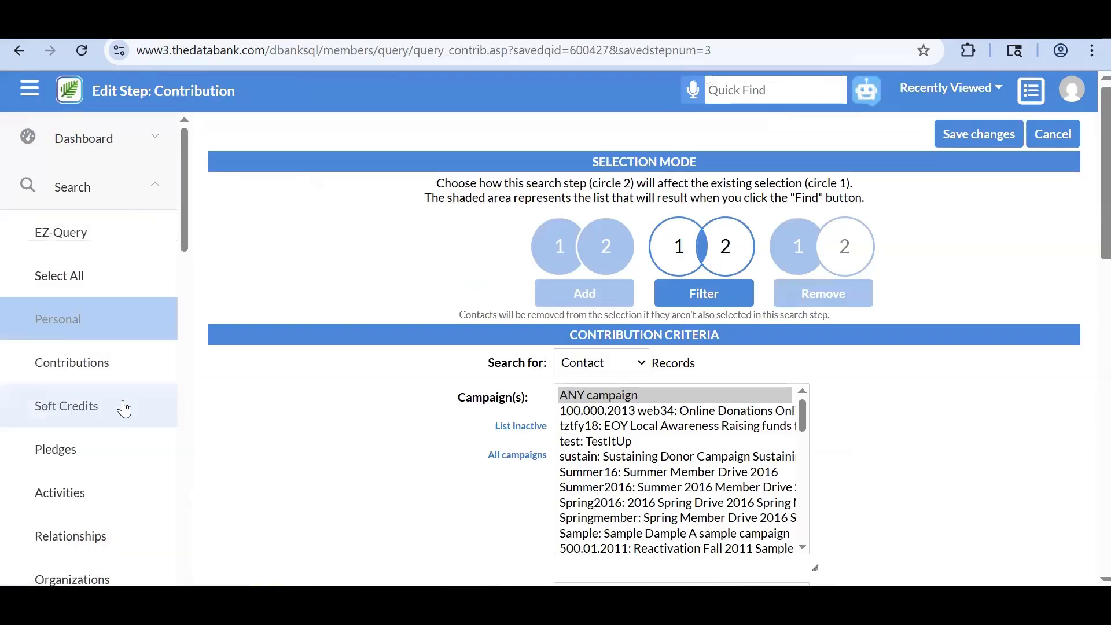
left_click(148, 190)
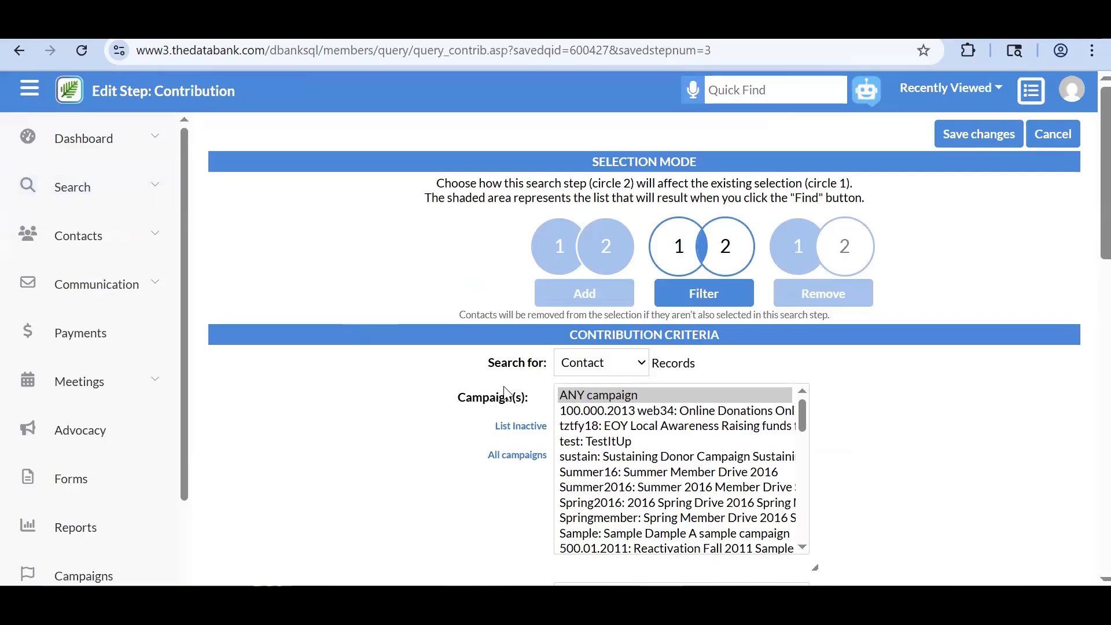
scroll(505, 396, "down", 1)
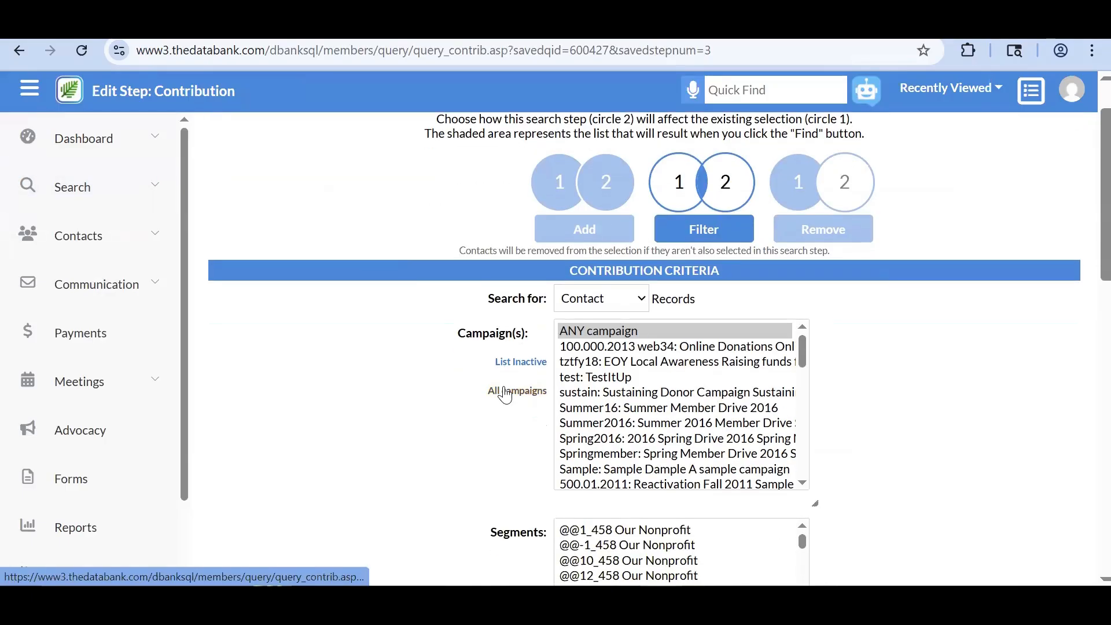
scroll(504, 395, "down", 3)
scroll(505, 395, "down", 4)
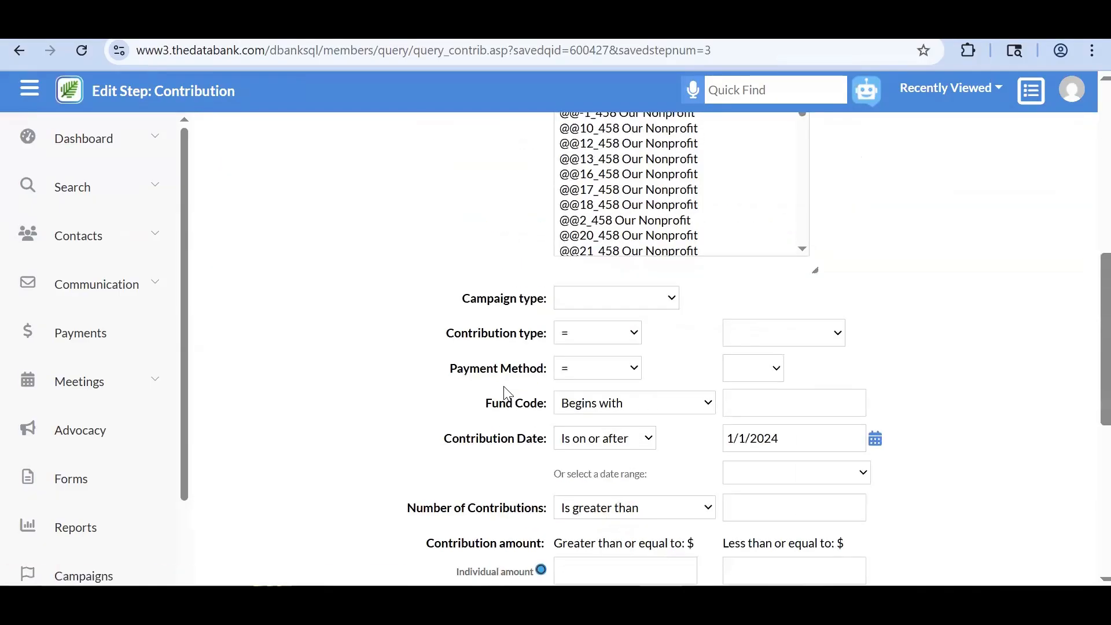
scroll(504, 392, "down", 3)
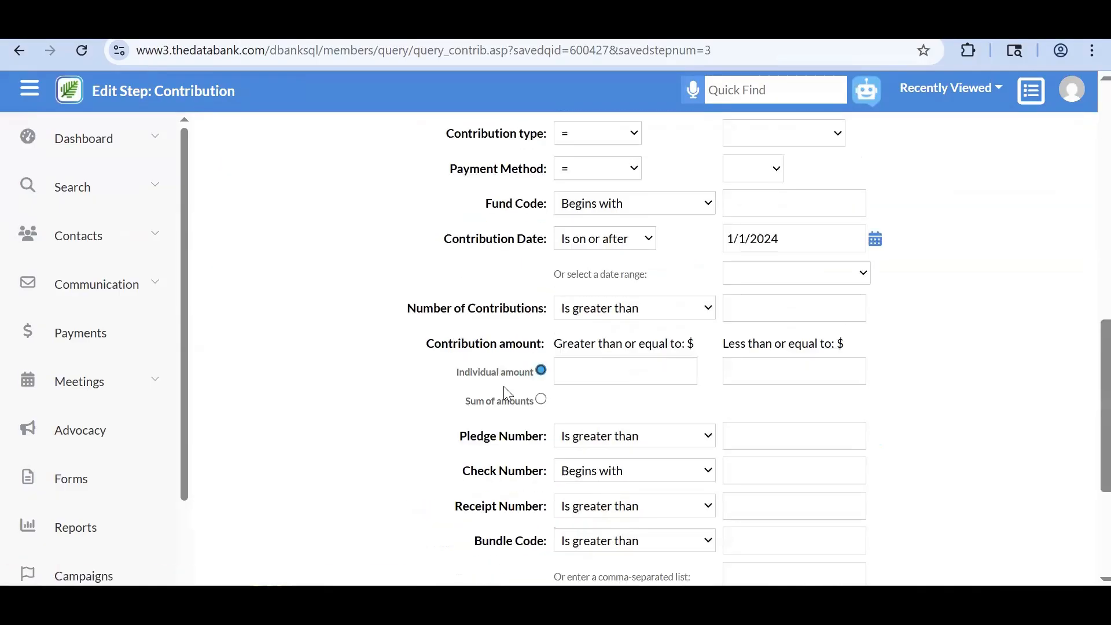
- Change the contribution date from 1/1/2024 to 6/1/2024 and save the step
left_click(733, 238)
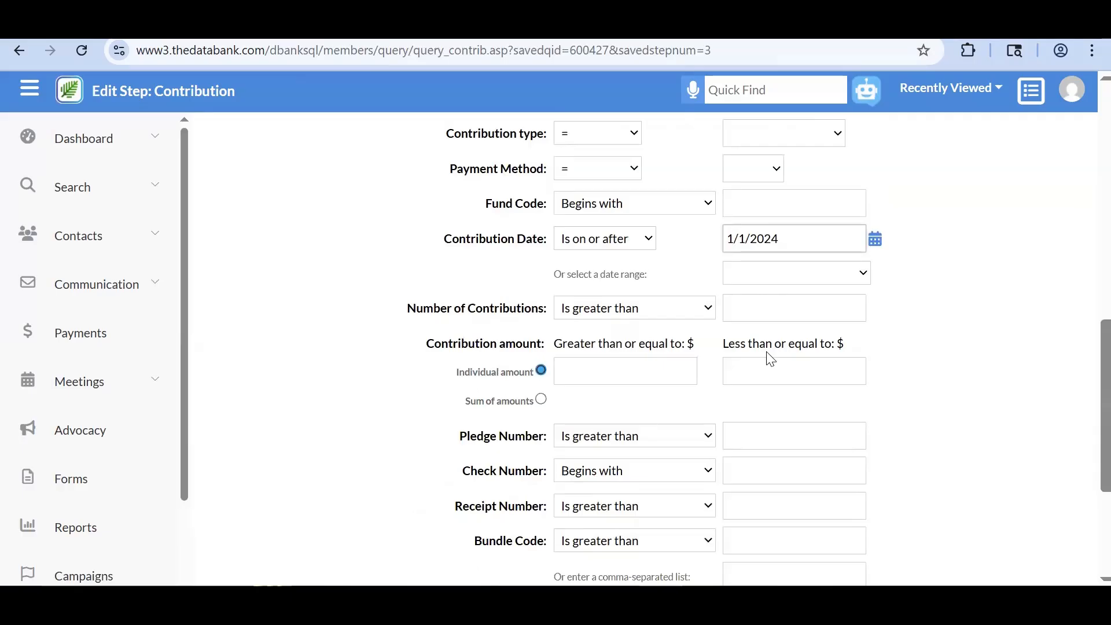
key("BackSpace")
type("6")
scroll(769, 359, "down", 4)
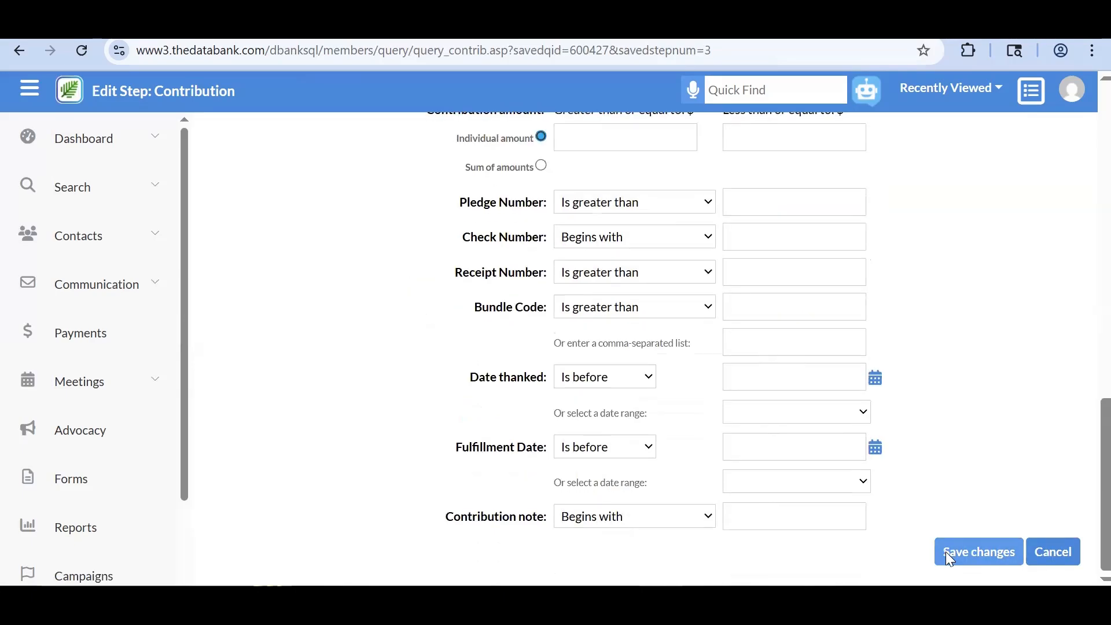
left_click(945, 551)
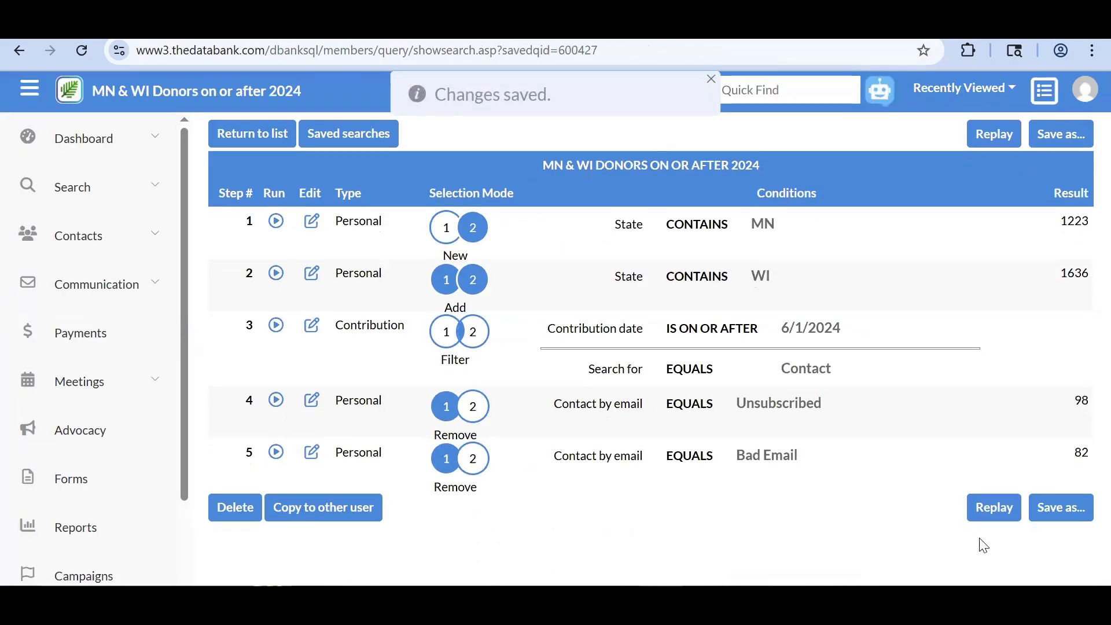
- Replay the search with the 6/1/2024 date, narrowing the final result from 82 to 19
left_click(994, 511)
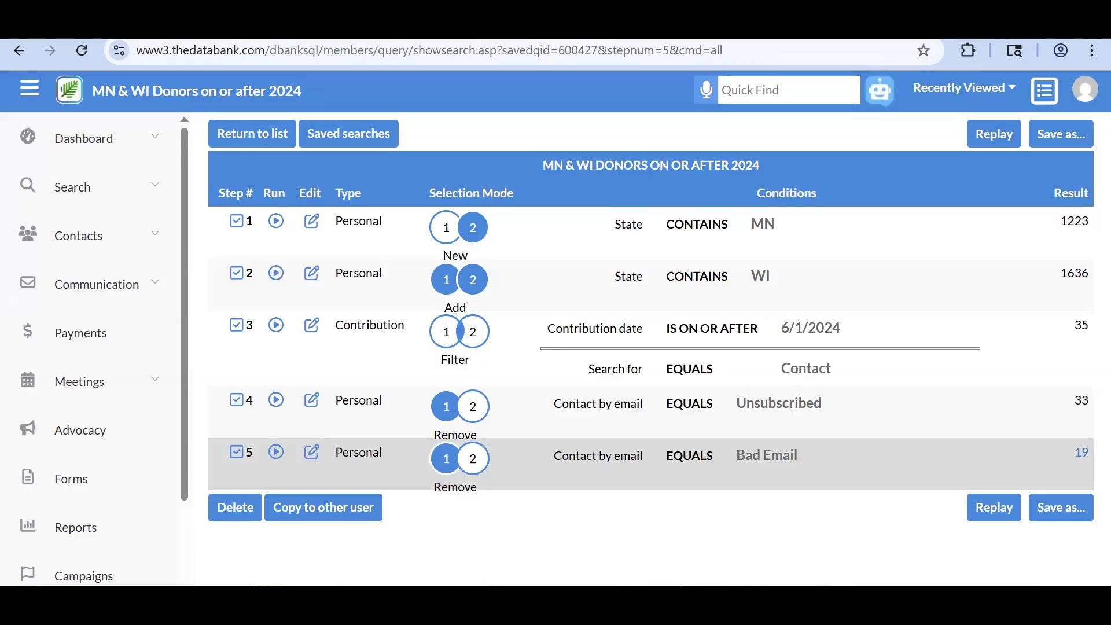
left_click_drag(1054, 448, 1093, 492)
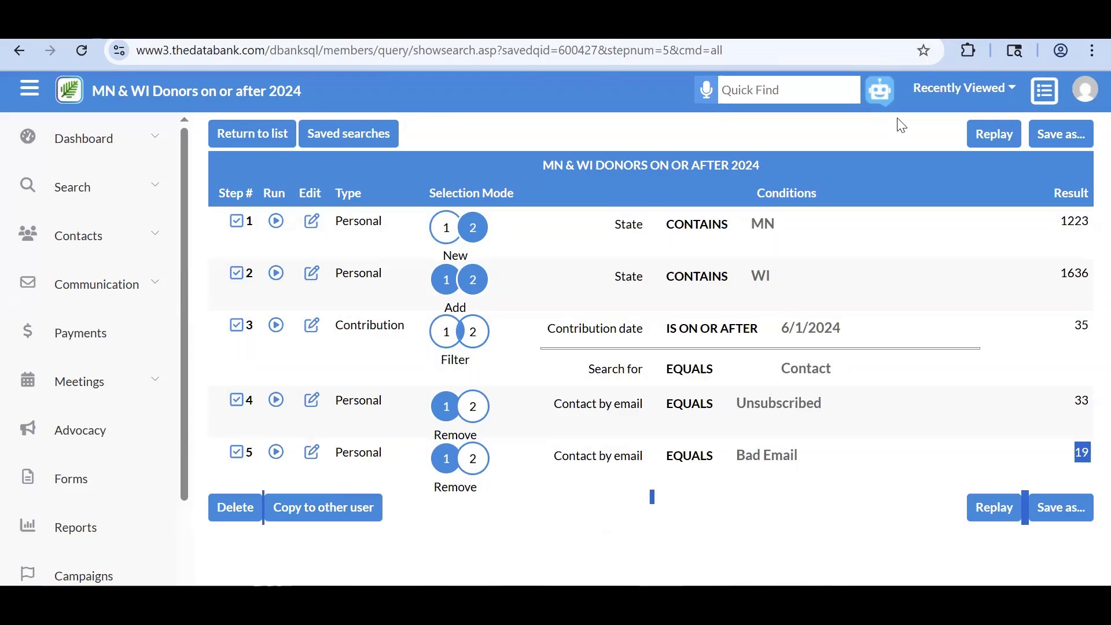
- Display the 19 matching contacts as a list with names, addresses and emails
left_click(1044, 95)
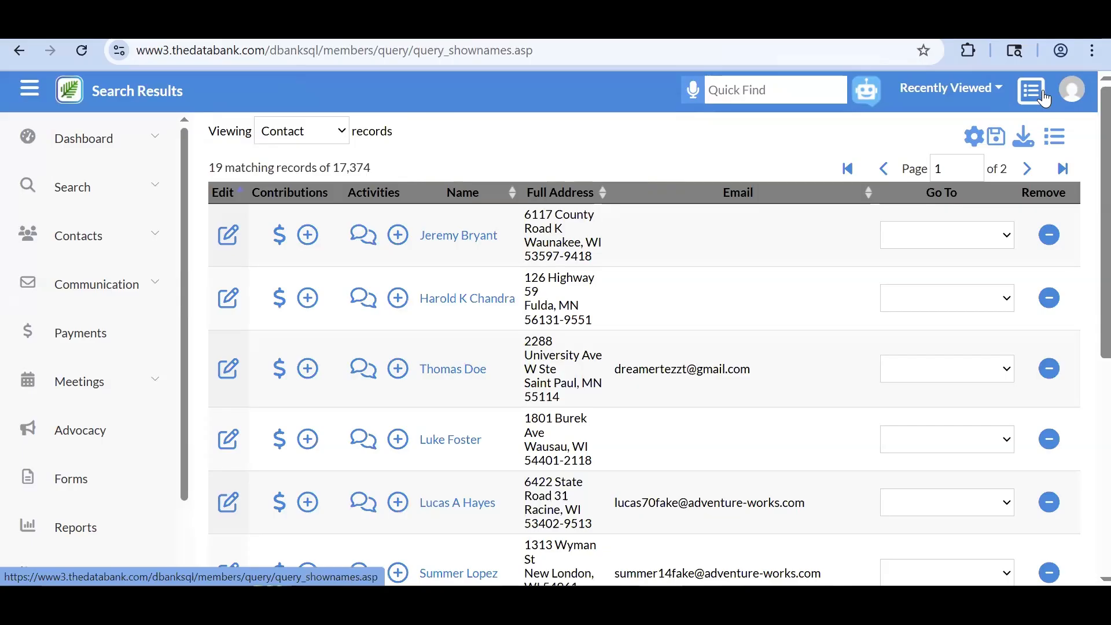
left_click(1055, 140)
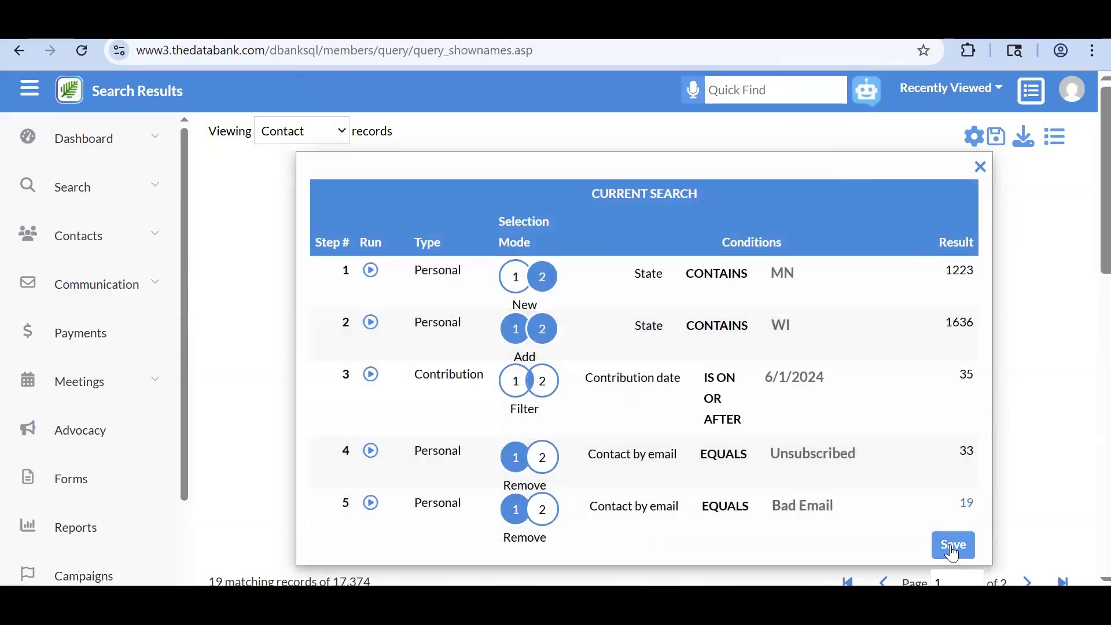
left_click(986, 166)
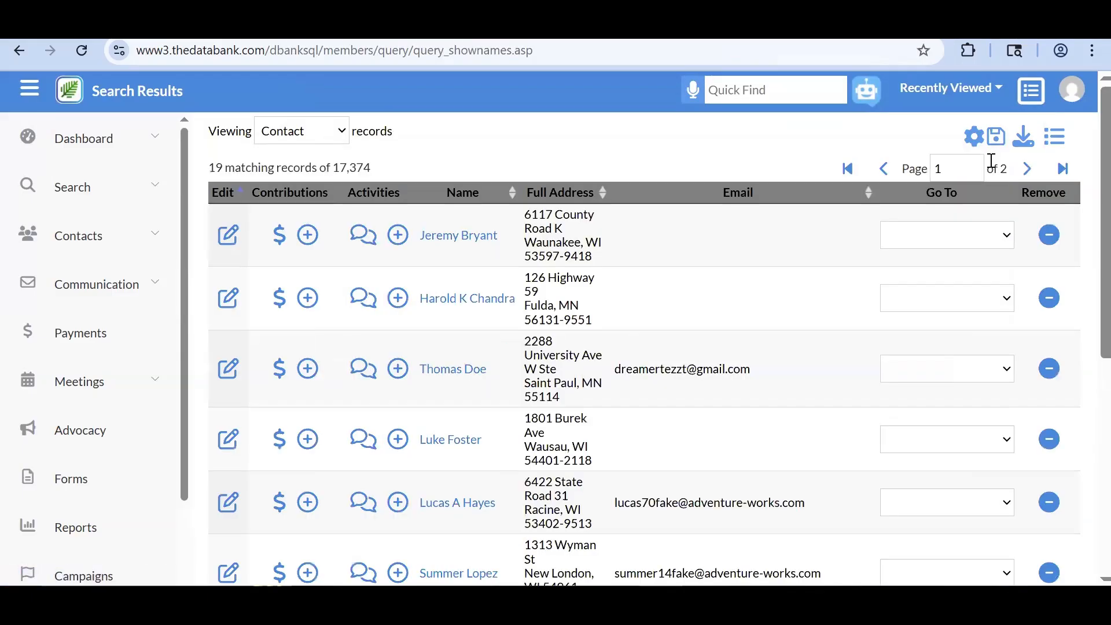
left_click(996, 137)
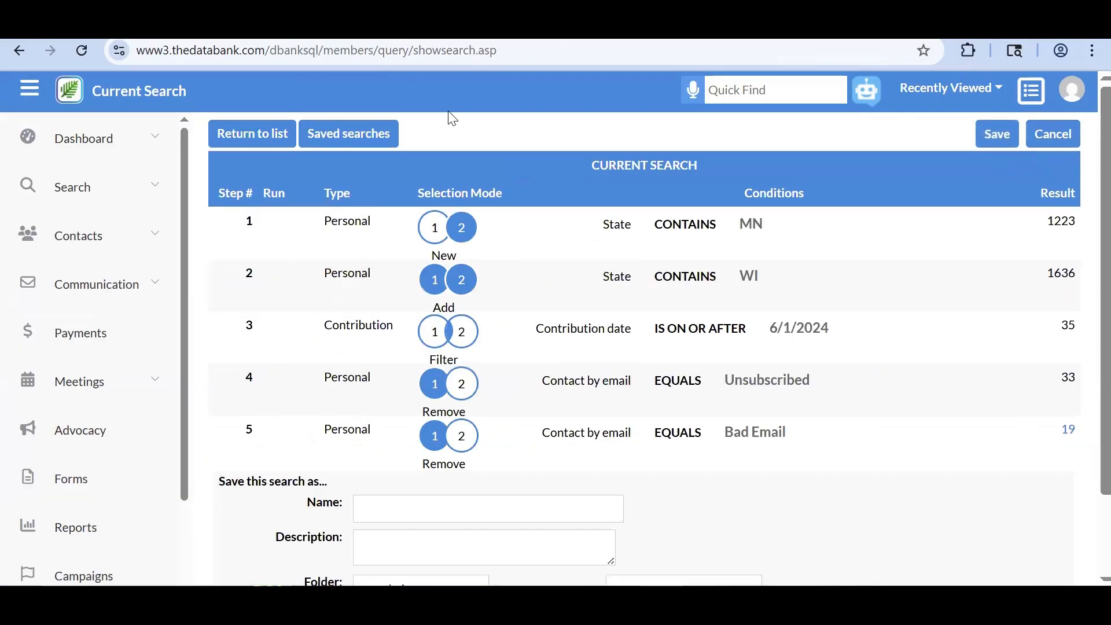
left_click(264, 134)
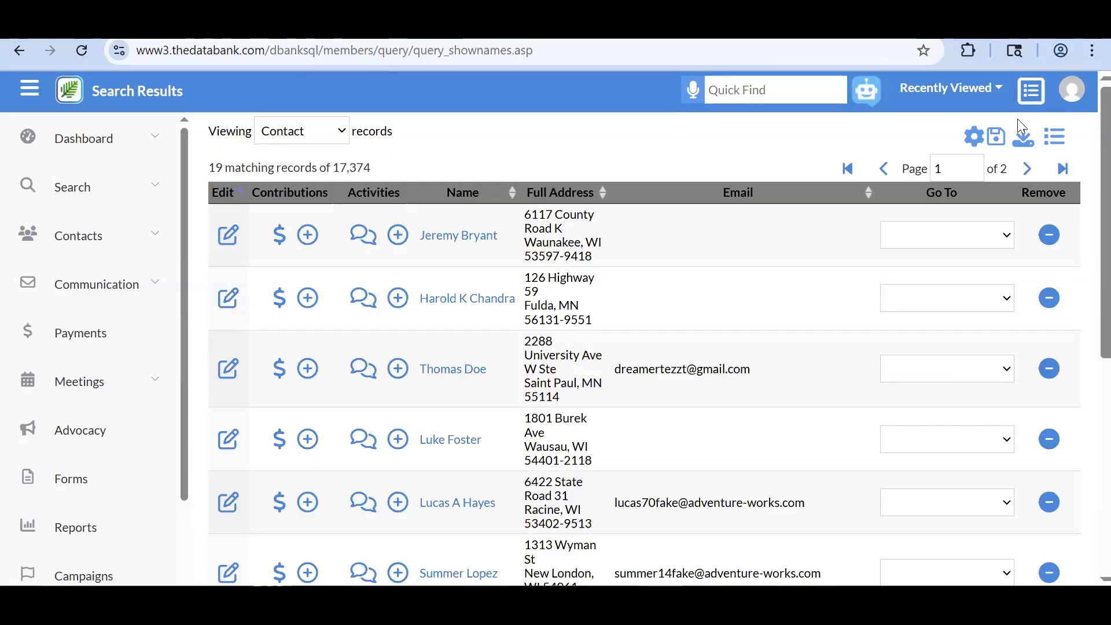
- Show the table's column chooser with Available and Viewing Columns
left_click(971, 146)
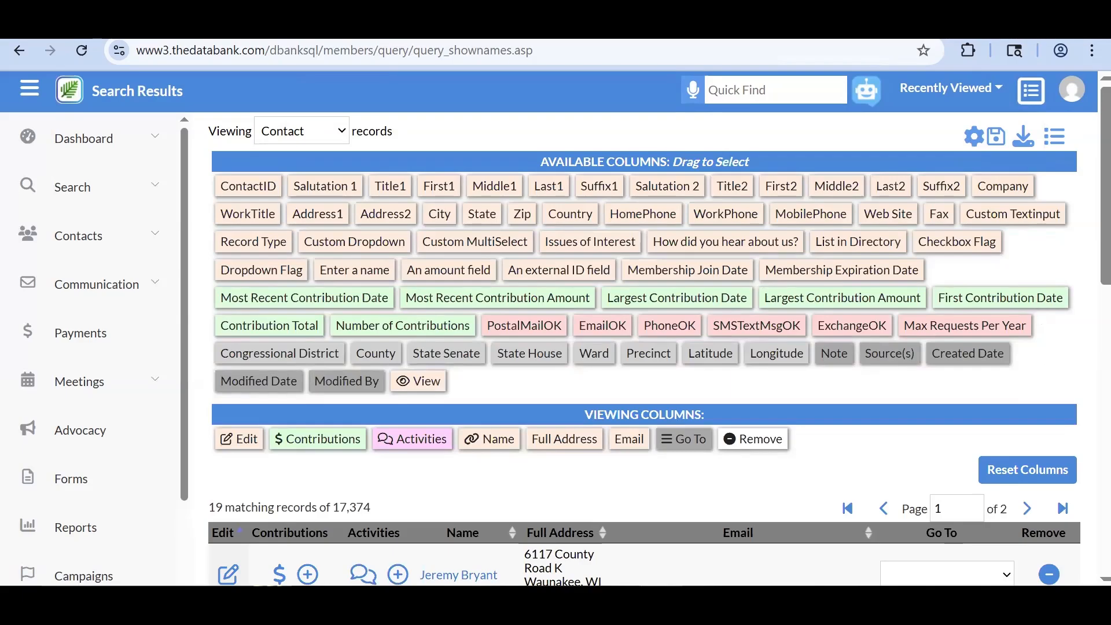
scroll(642, 347, "down", 2)
scroll(642, 347, "up", 1)
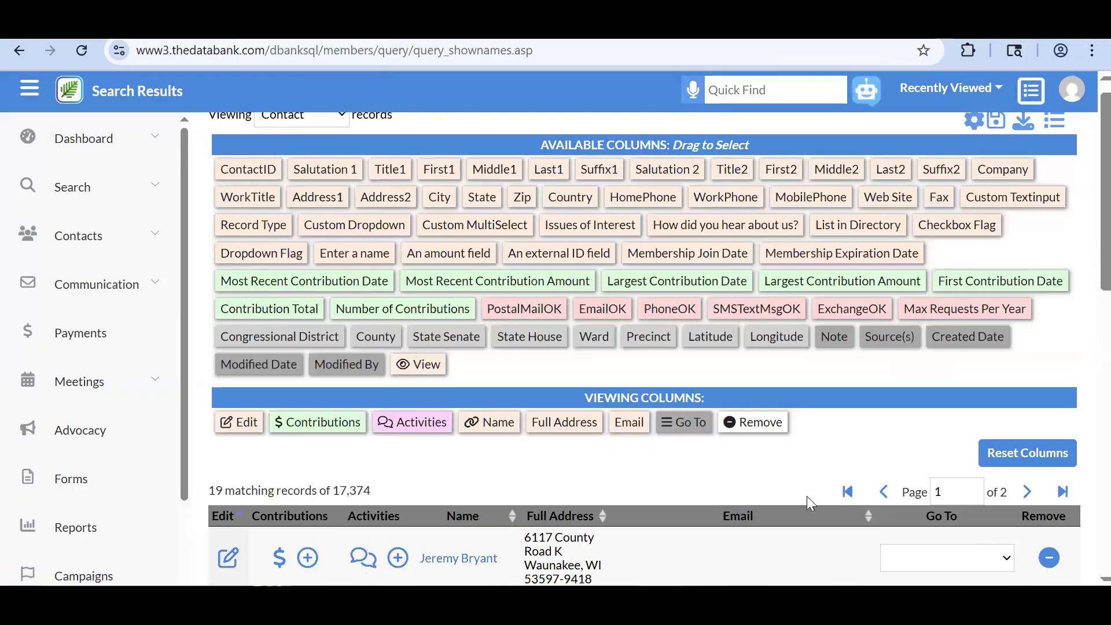
scroll(806, 495, "down", 1)
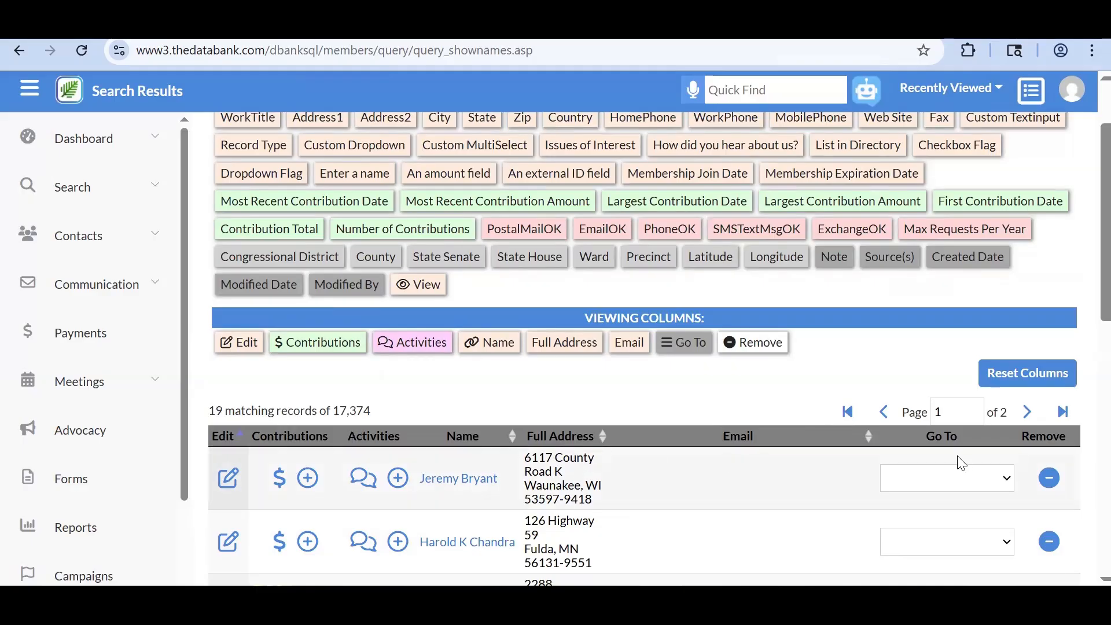
scroll(957, 462, "up", 2)
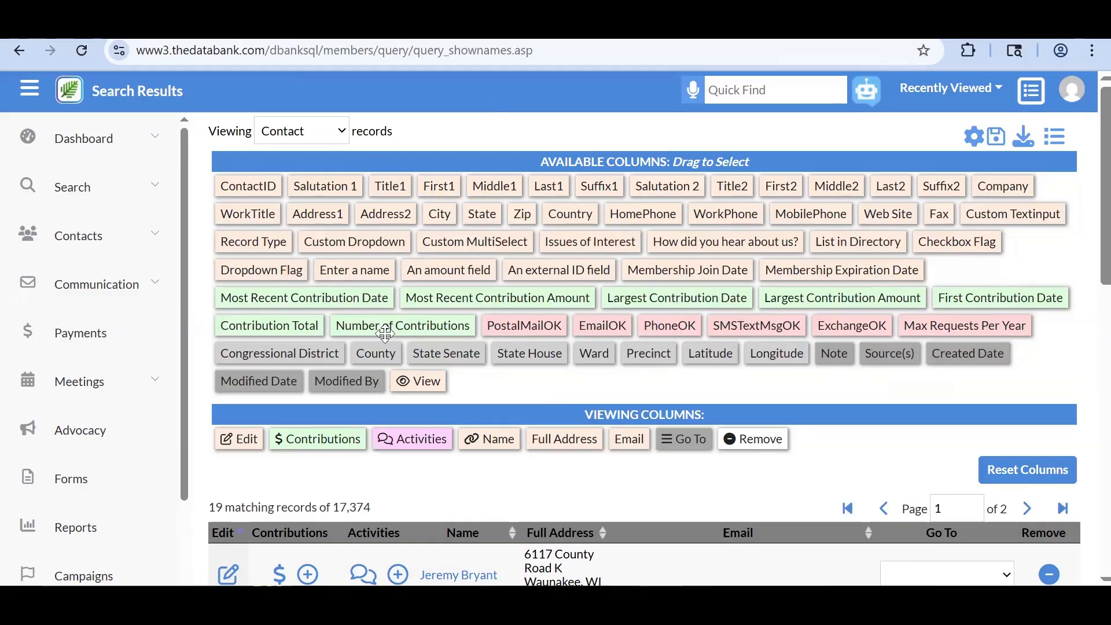
- Drag the ContactID field into the results table's viewing columns
left_click_drag(247, 186, 219, 443)
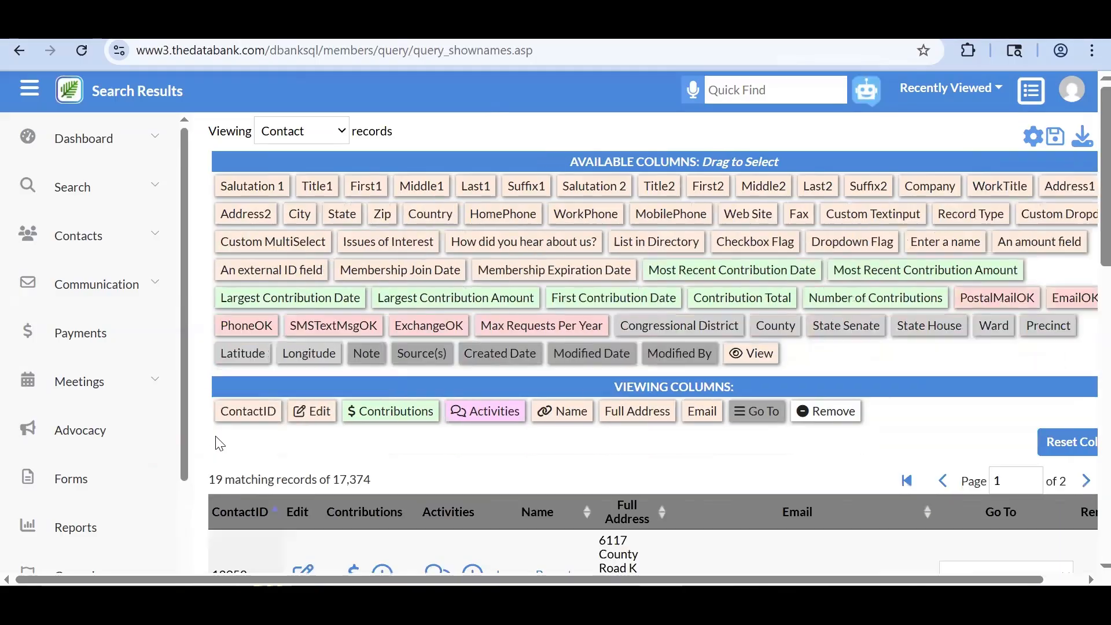
scroll(434, 481, "down", 1)
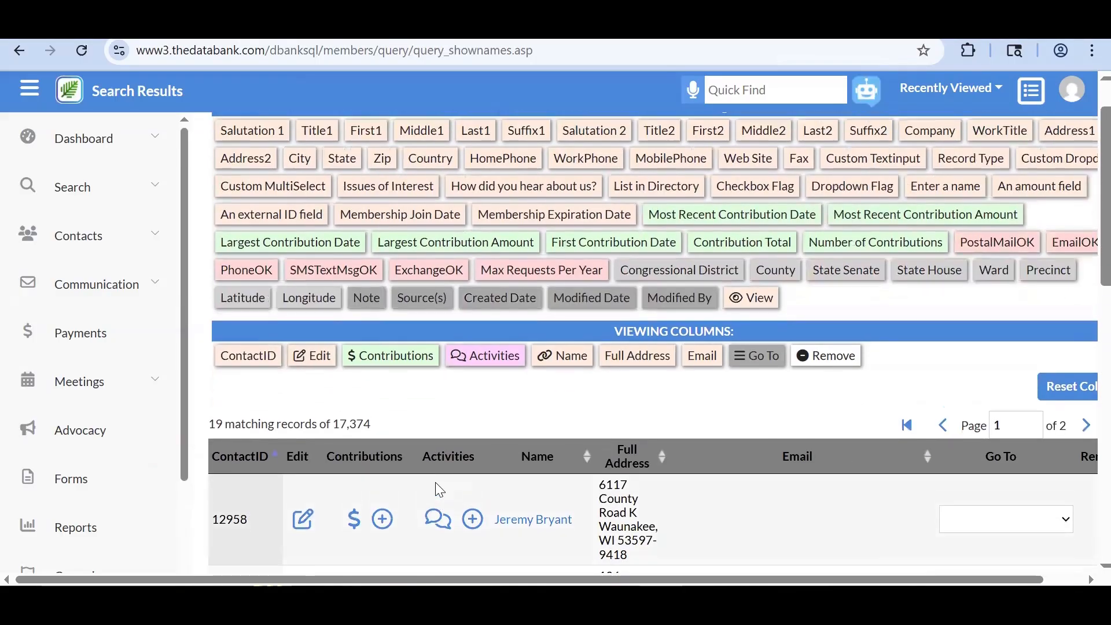
scroll(436, 489, "down", 3)
scroll(238, 429, "up", 2)
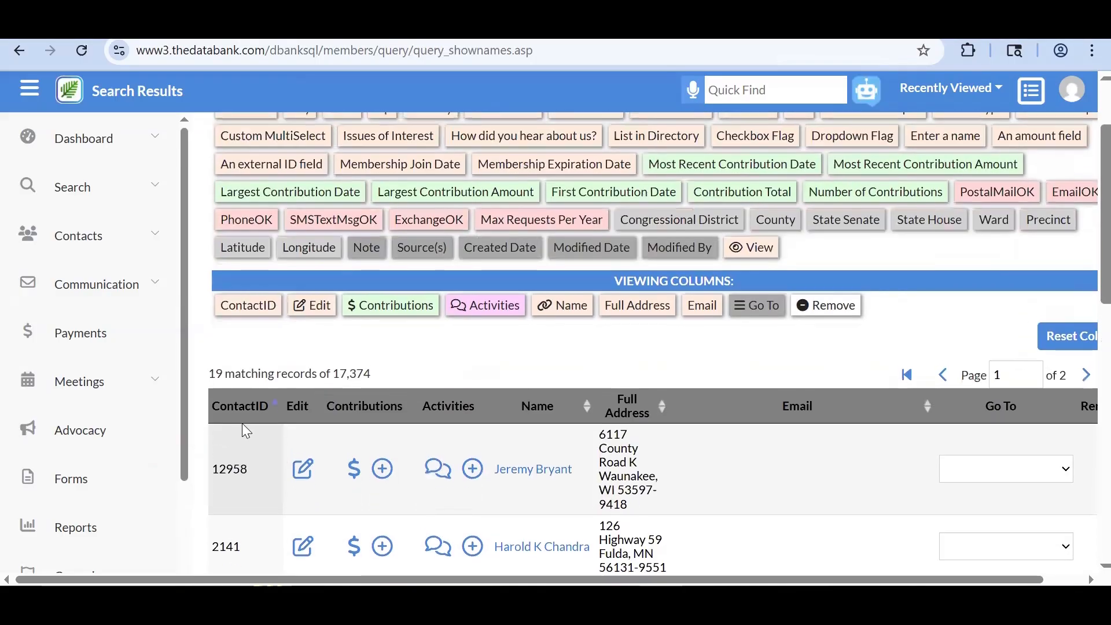
scroll(242, 422, "down", 3)
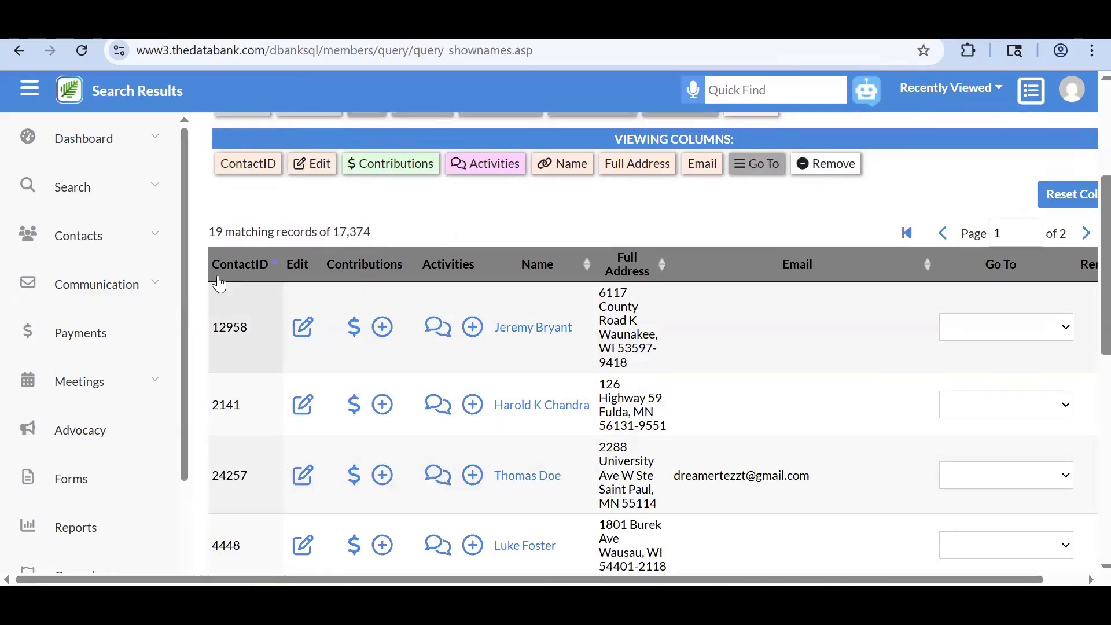
scroll(251, 348, "up", 5)
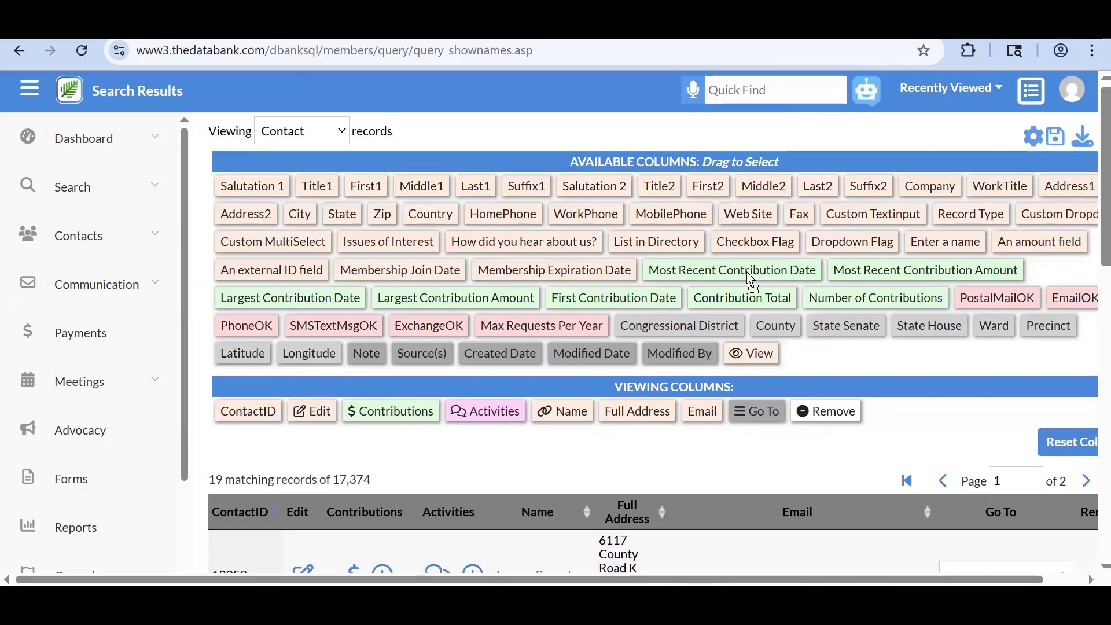
- Add, then remove, the Most Recent Contribution Date column and collapse the column chooser
left_click_drag(753, 275, 680, 435)
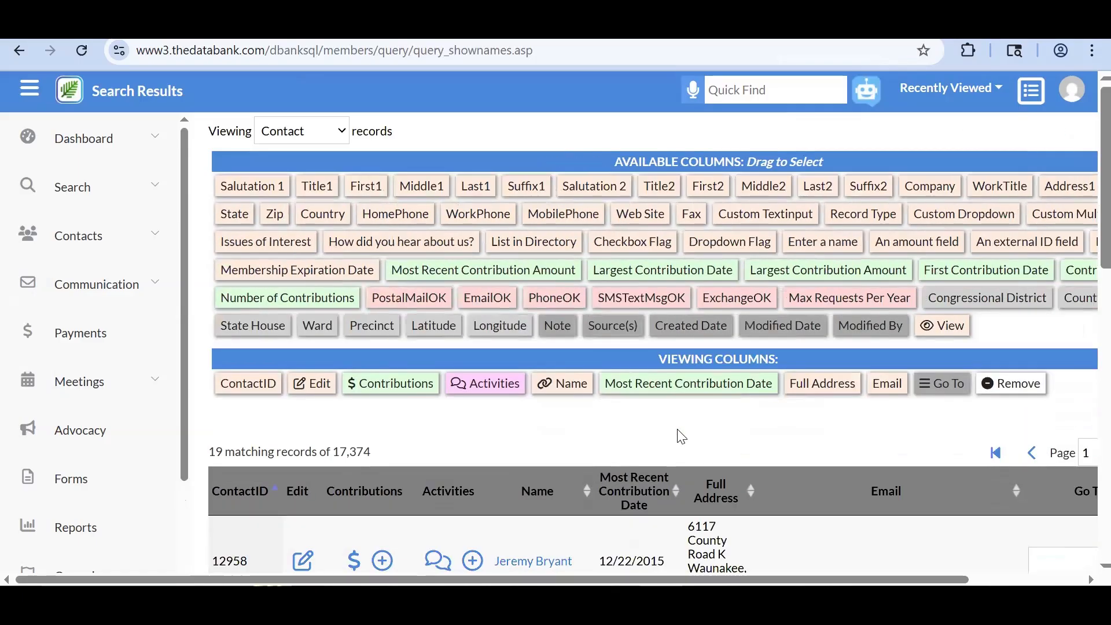
scroll(680, 435, "down", 2)
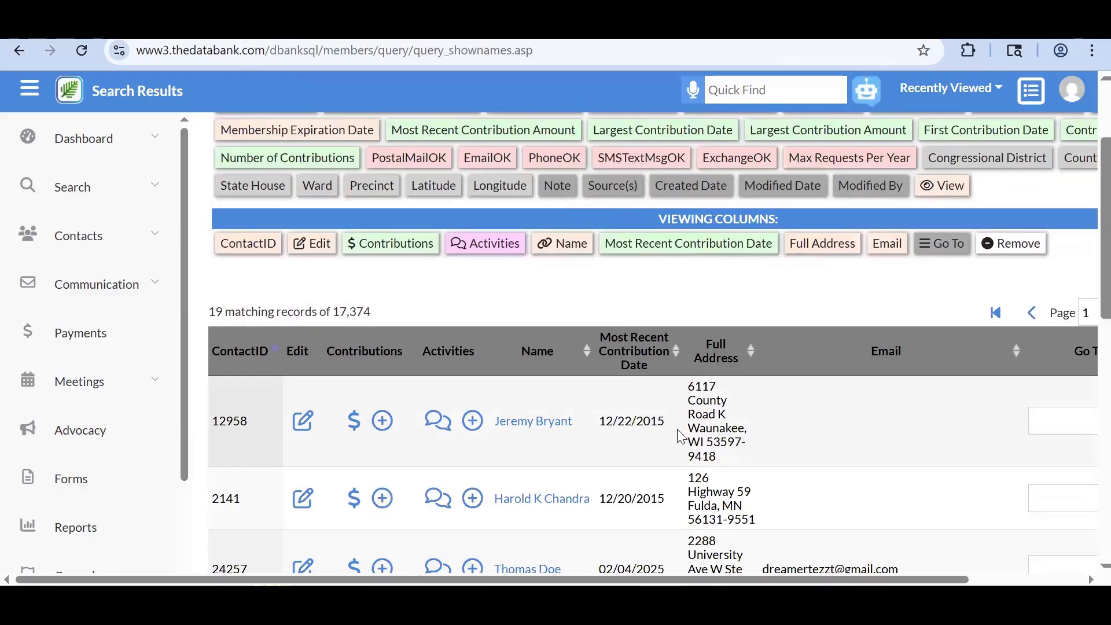
scroll(680, 435, "up", 2)
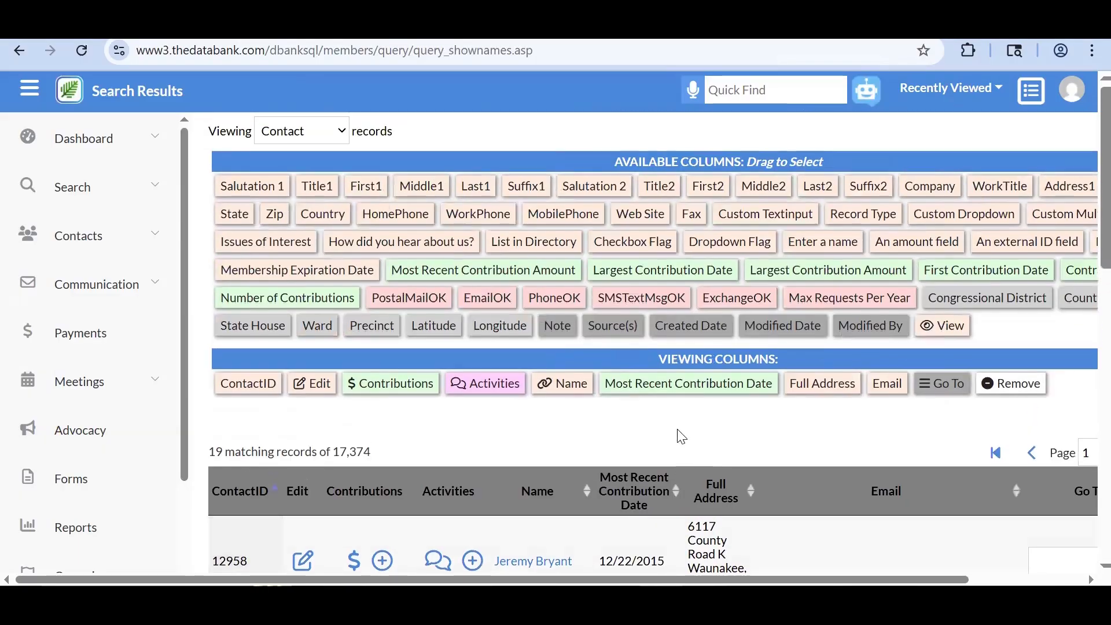
scroll(680, 435, "right", 2)
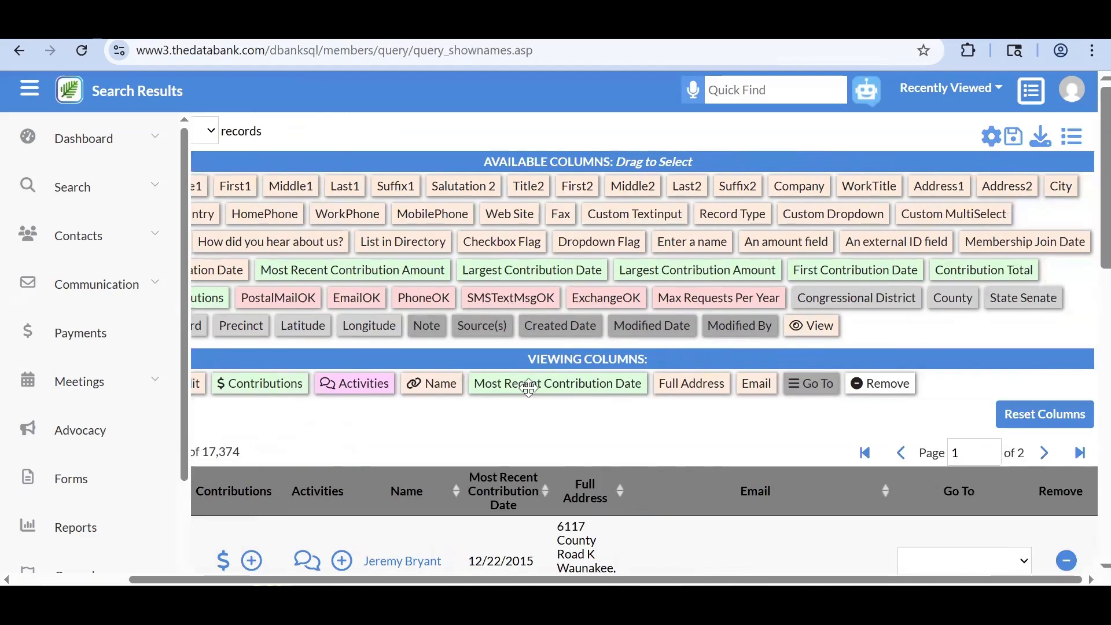
left_click_drag(529, 389, 522, 300)
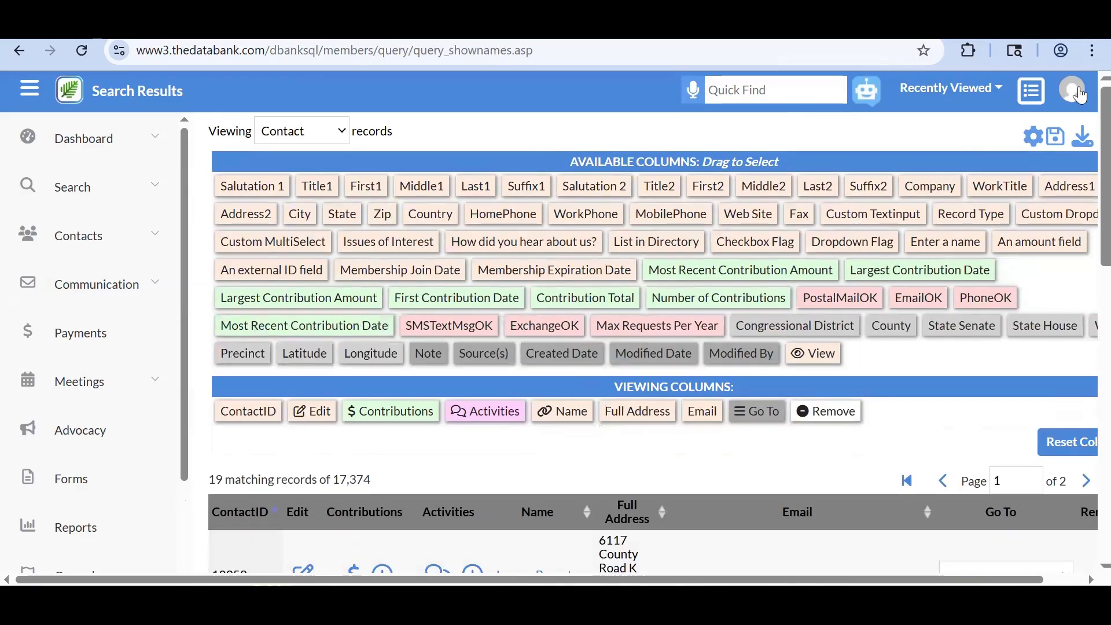
left_click(1031, 139)
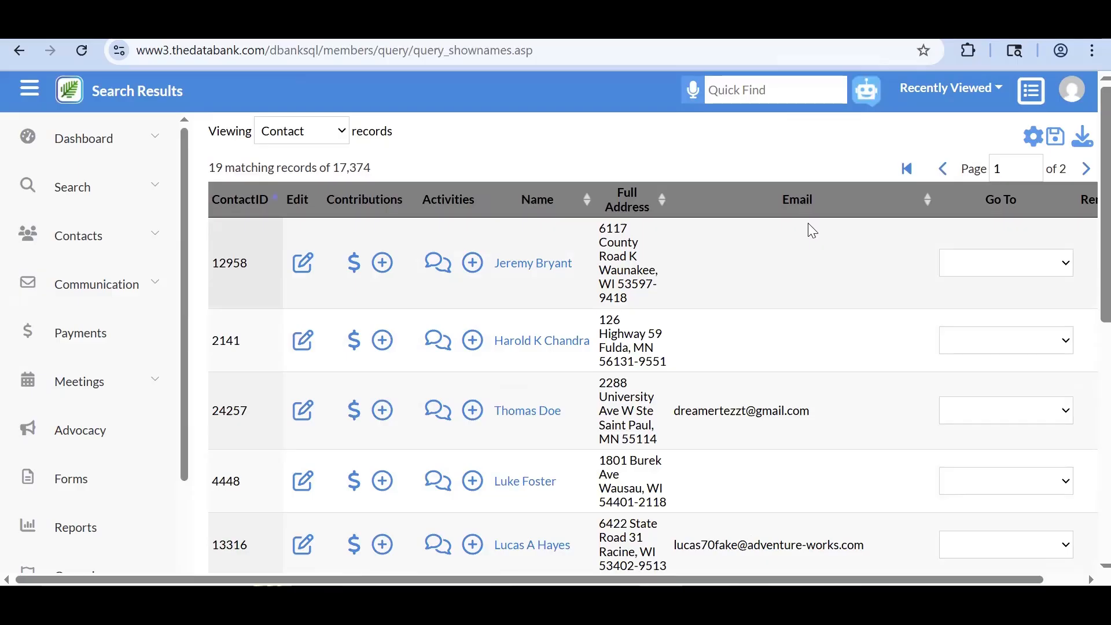
- Open the Reports page in a new browser tab and switch to it
scroll(807, 223, "right", 1)
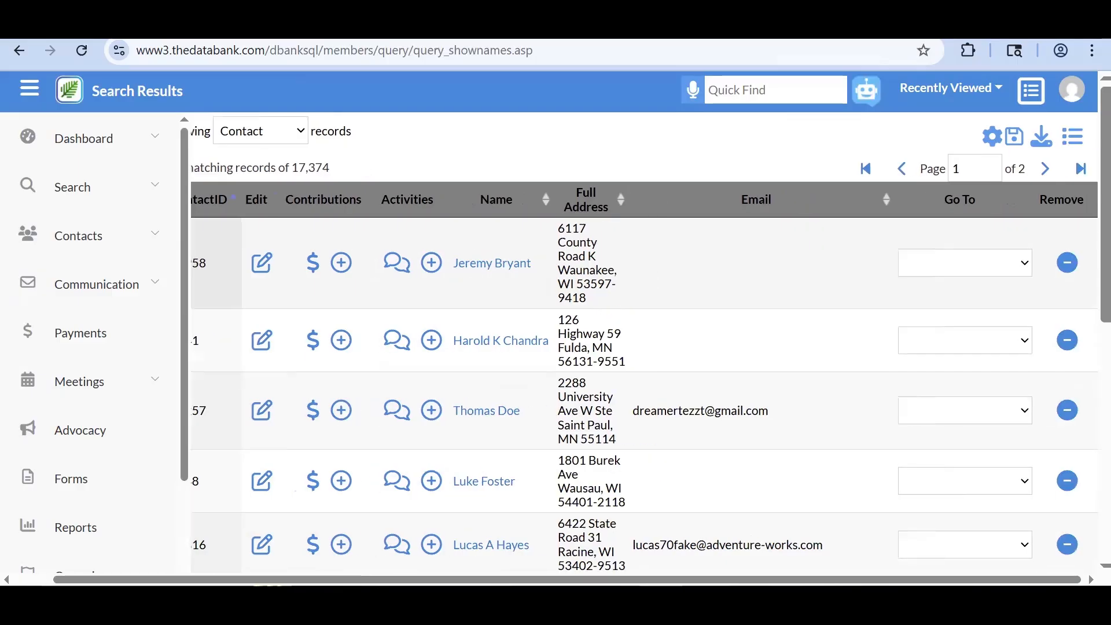
right_click(95, 527)
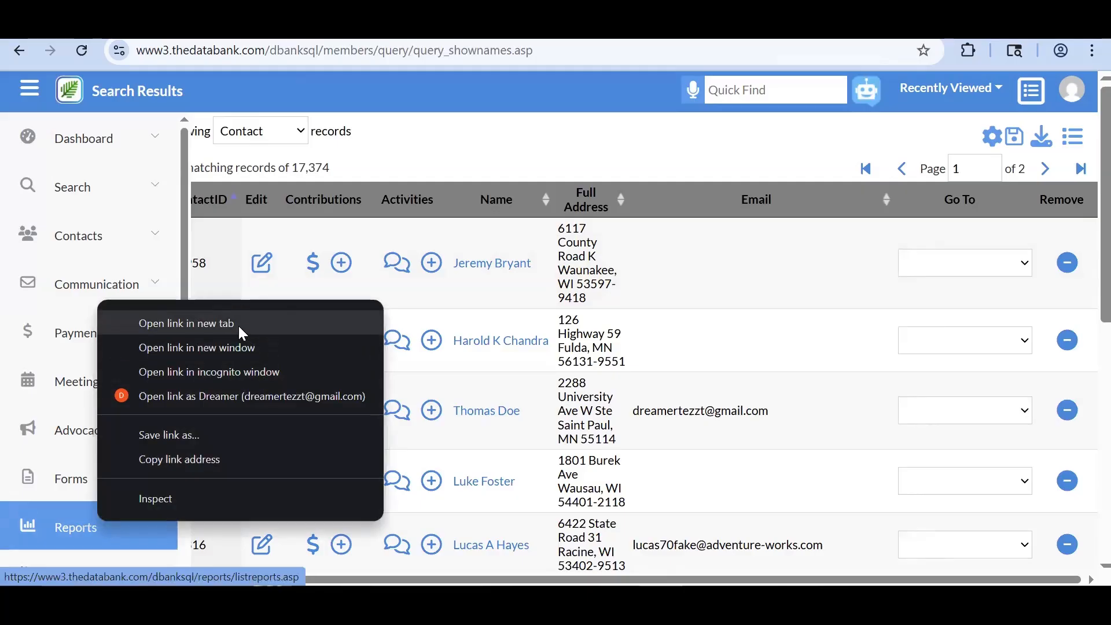
left_click(239, 325)
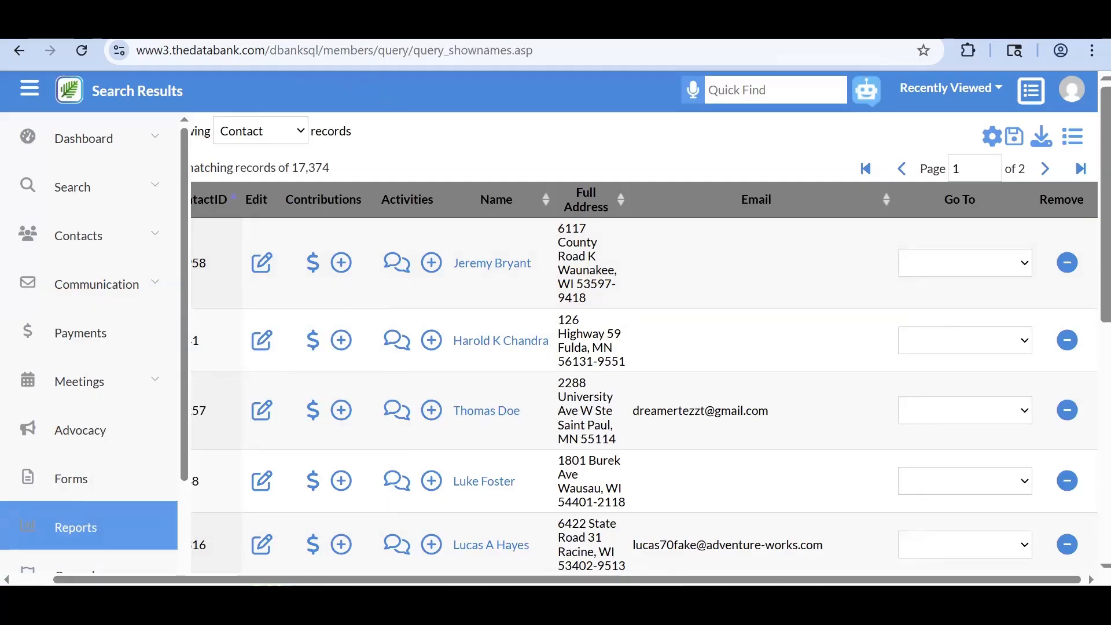
key("ctrl+Tab")
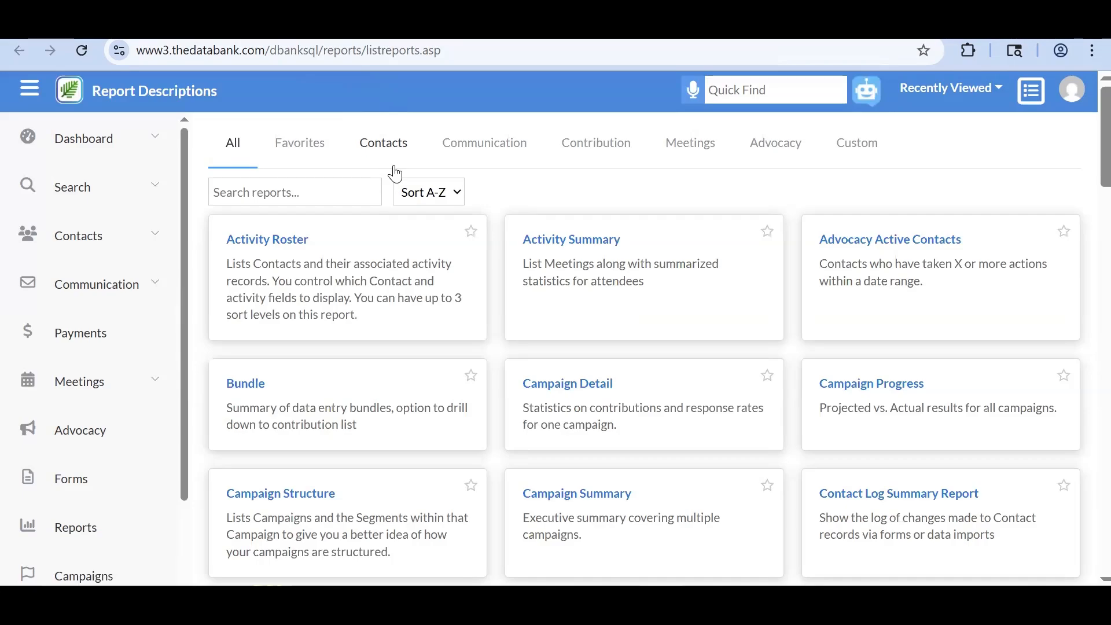
- Filter the report list to Contribution reports and open Fundraising Roster
left_click(395, 173)
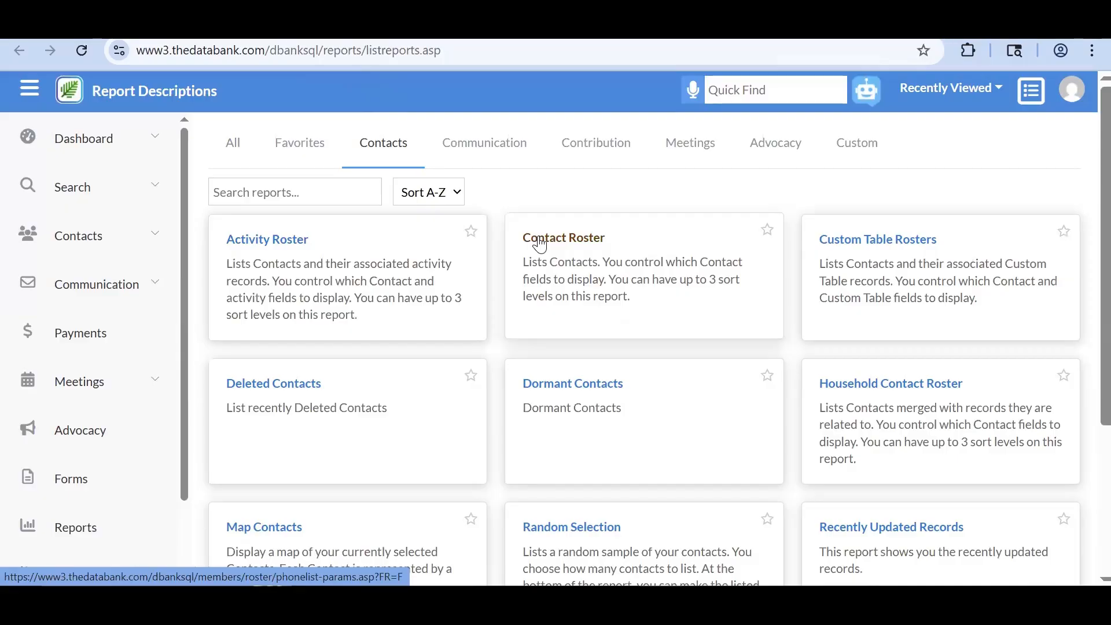
left_click(580, 162)
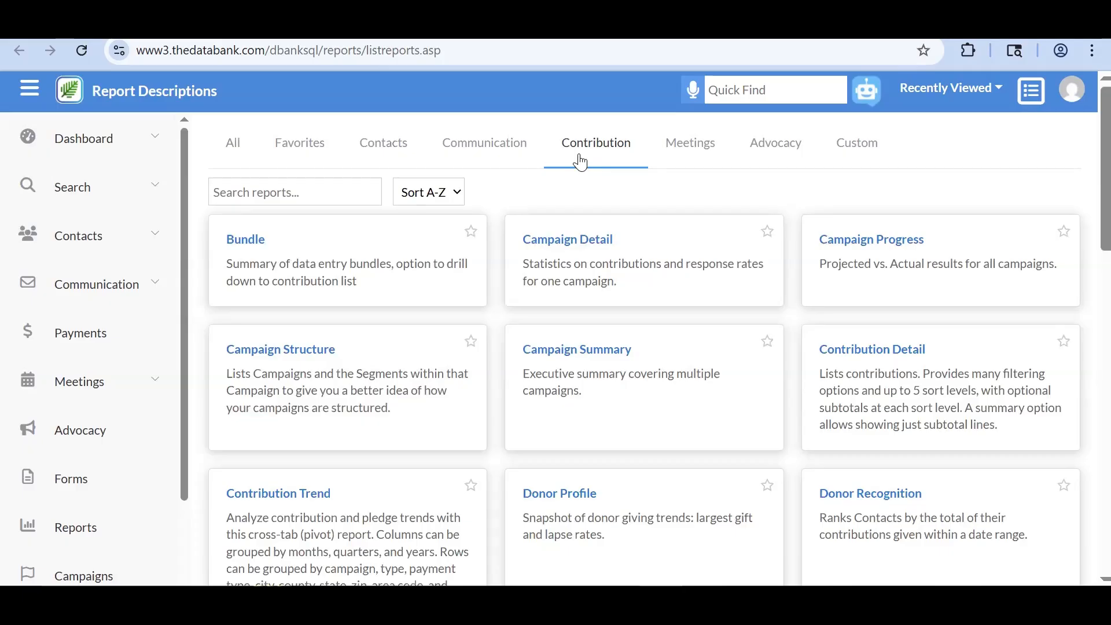
scroll(580, 162, "down", 3)
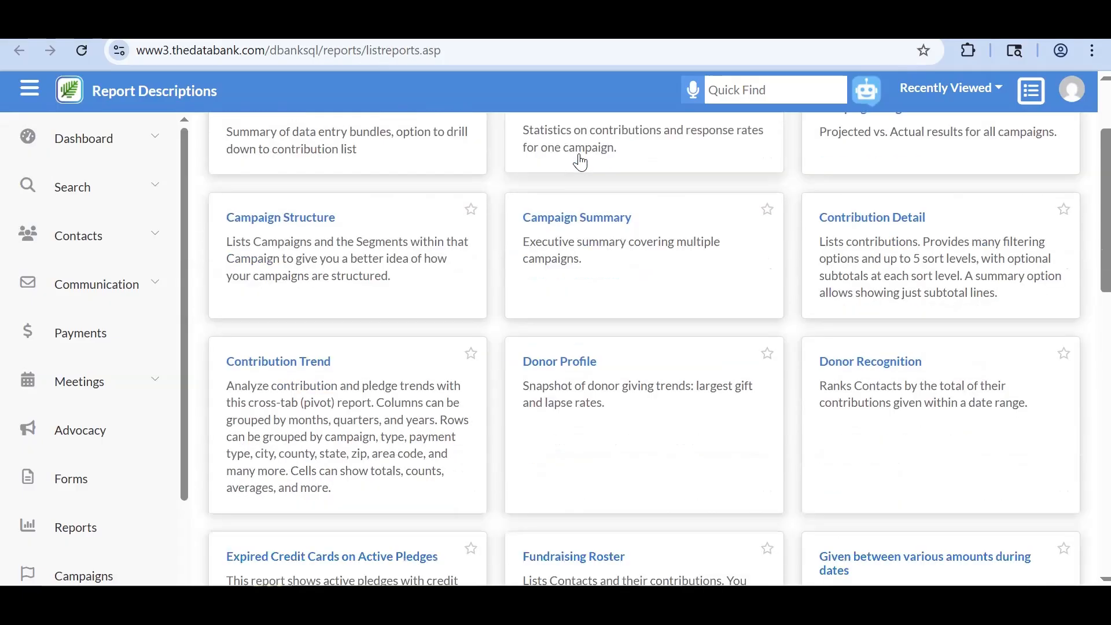
scroll(580, 162, "down", 2)
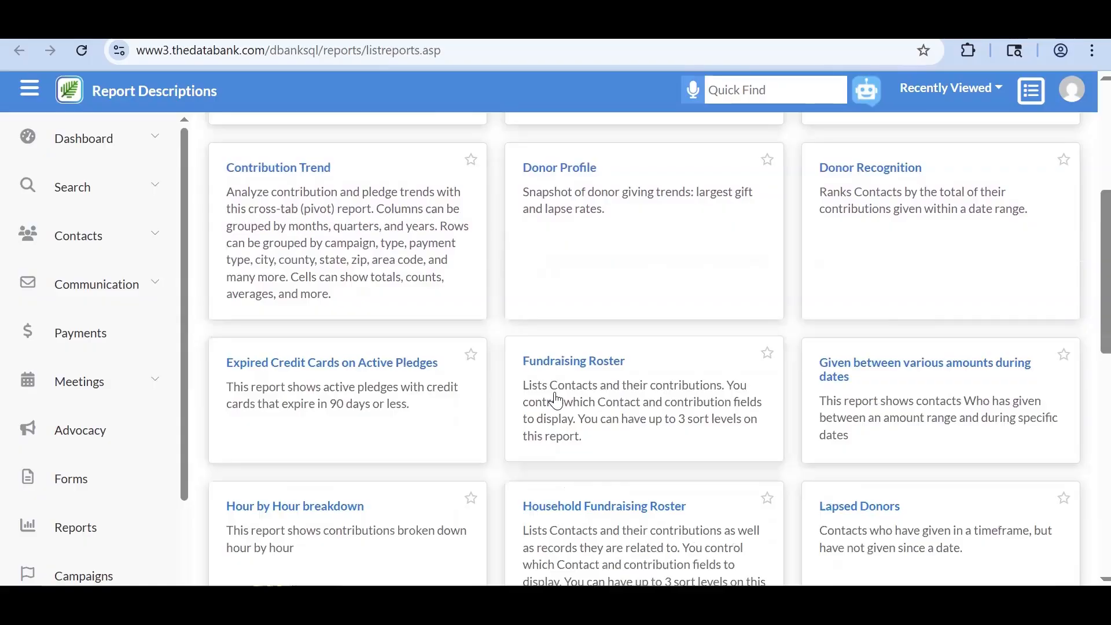
left_click(550, 371)
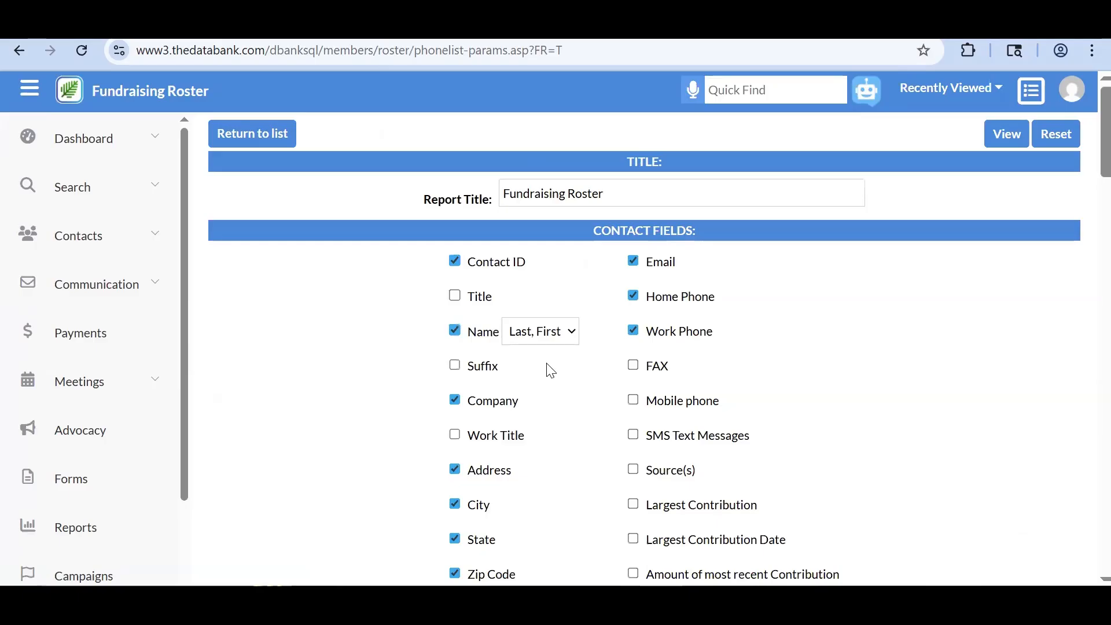
- Limit contributions to a date range starting 6/1/2024
scroll(550, 371, "down", 1)
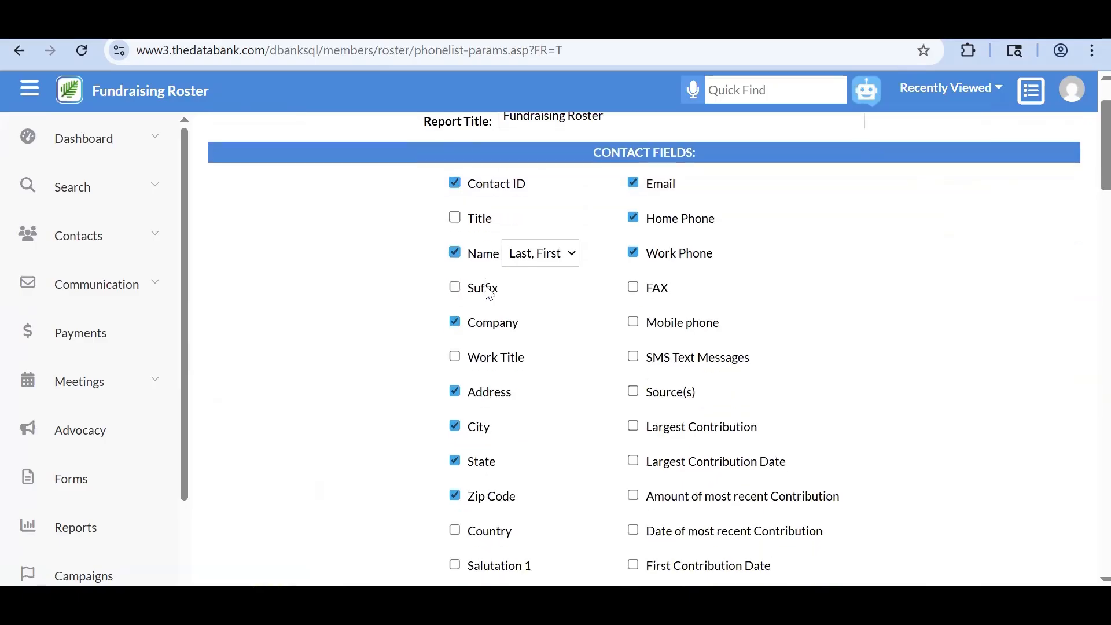
scroll(488, 292, "down", 3)
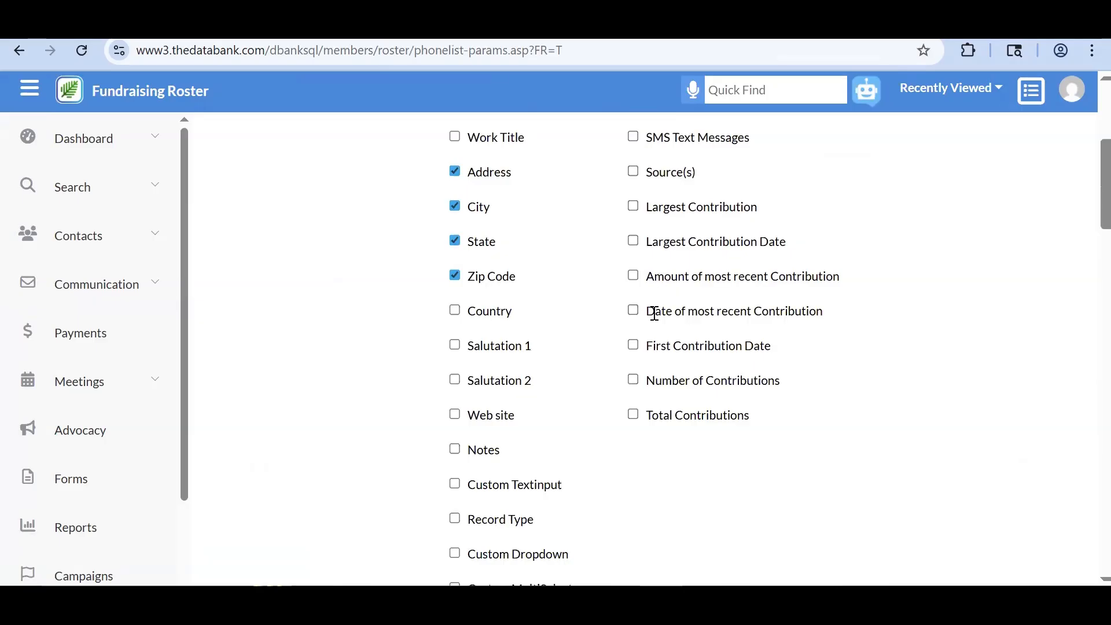
scroll(692, 293, "down", 3)
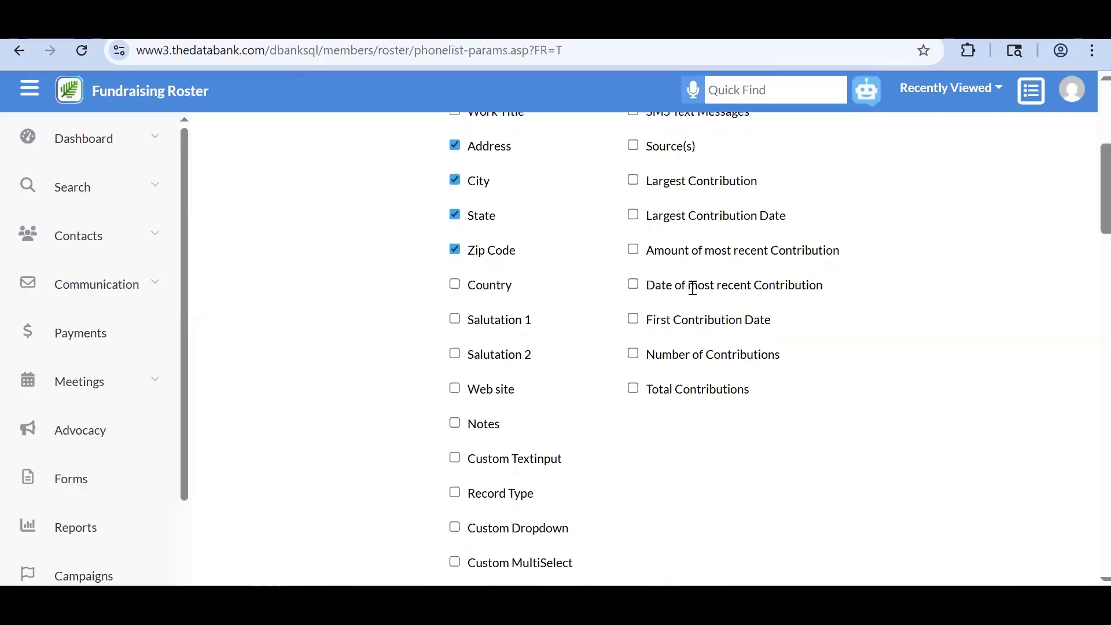
scroll(694, 292, "down", 8)
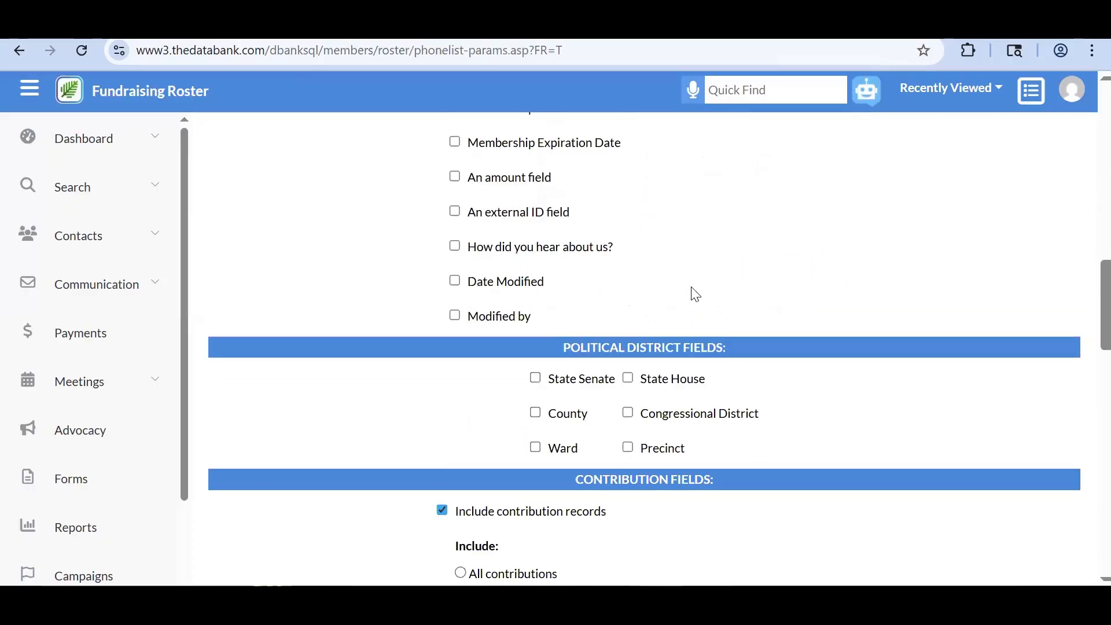
scroll(693, 289, "down", 1)
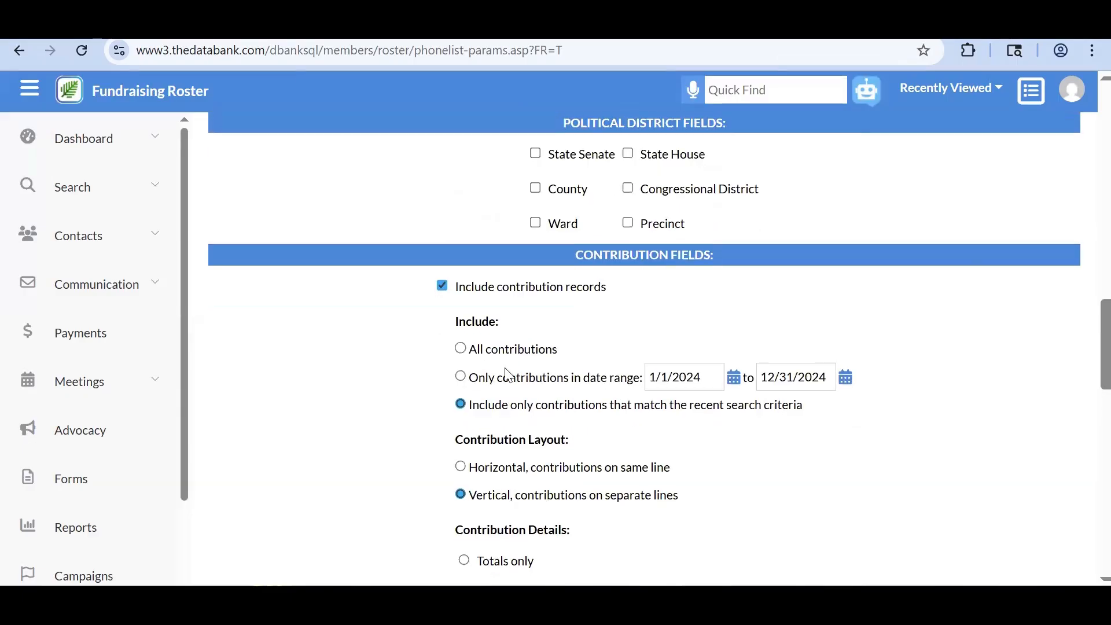
left_click(460, 376)
left_click(653, 377)
key("BackSpace")
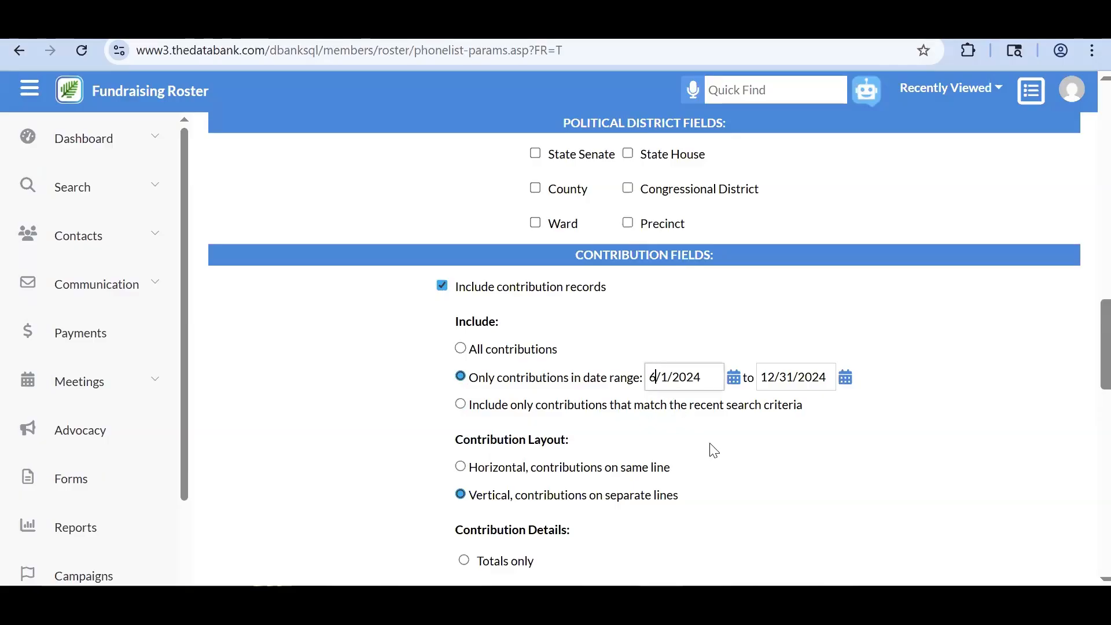
type("6")
- Set the end date to 09/23/2025 from the calendar
left_click(847, 386)
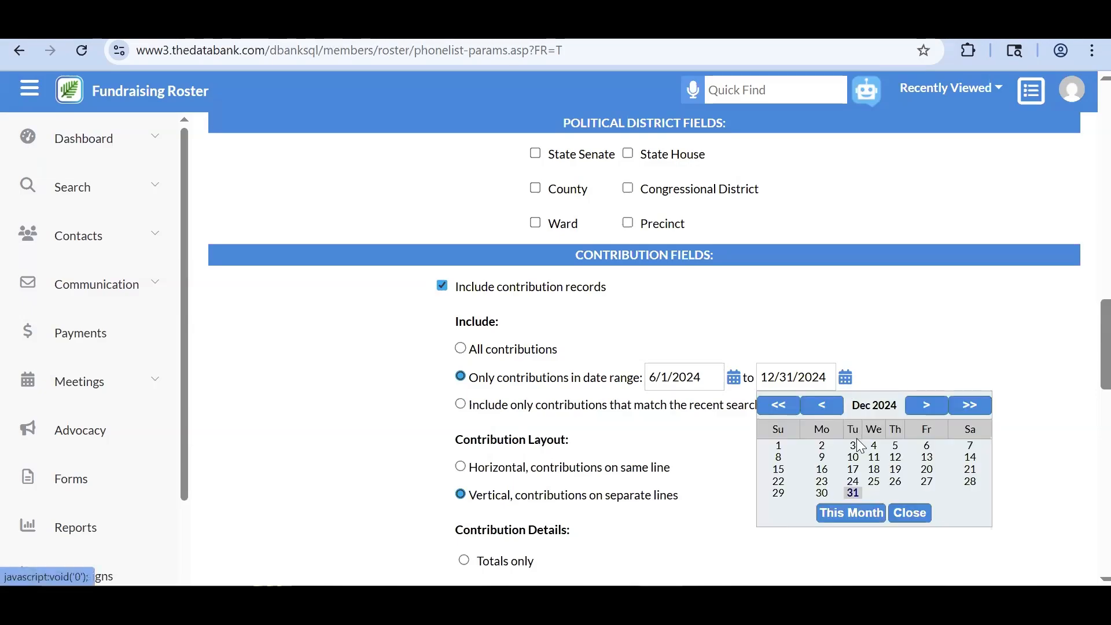
left_click(855, 514)
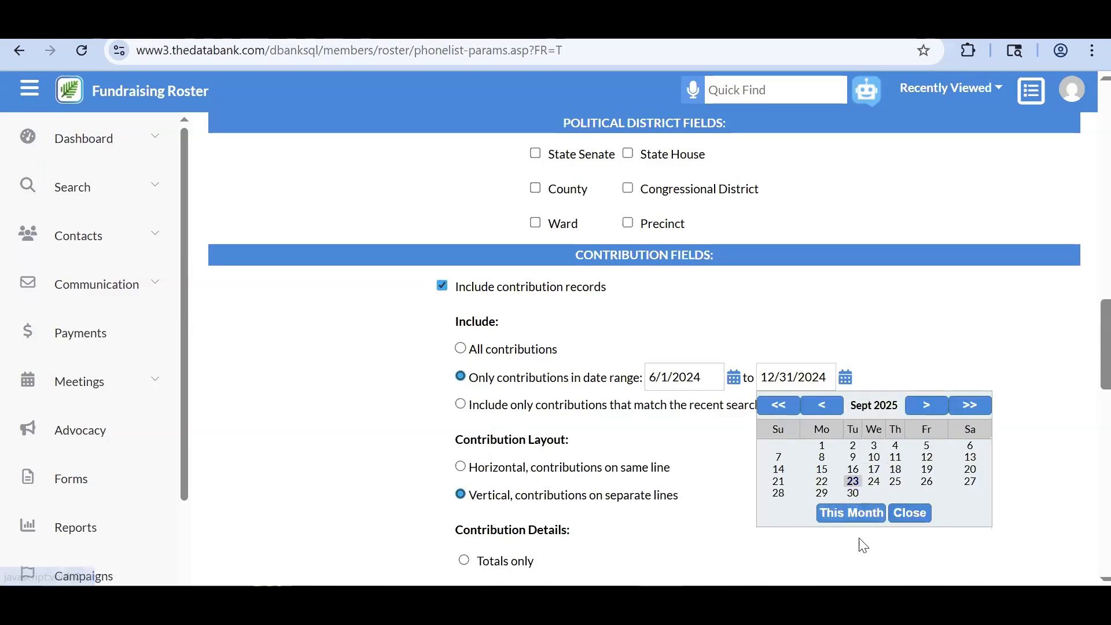
left_click(852, 481)
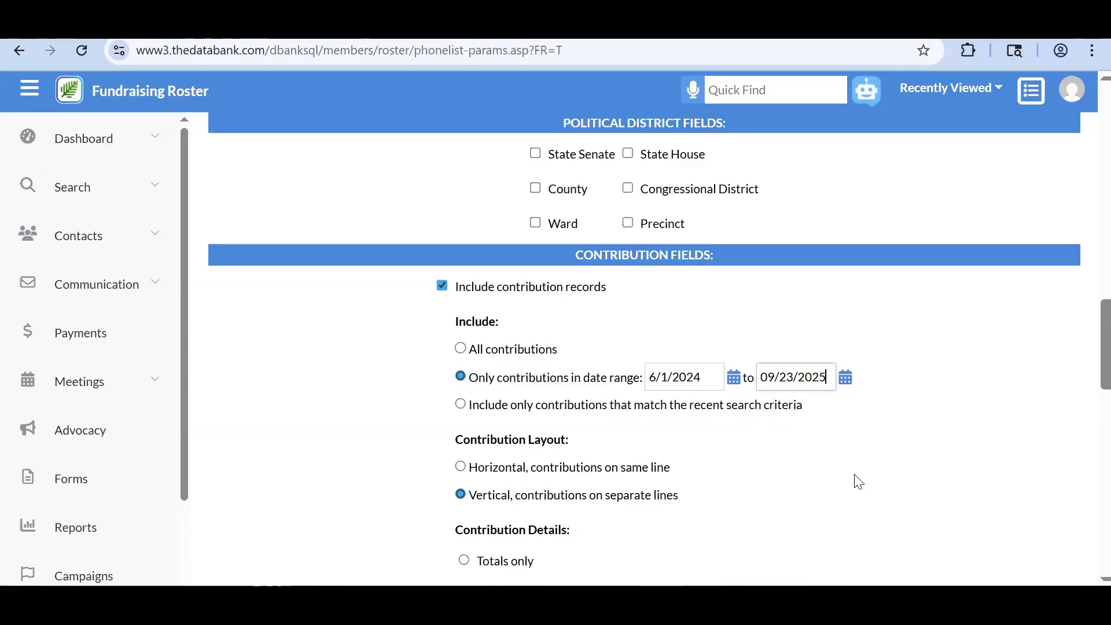
scroll(685, 452, "down", 1)
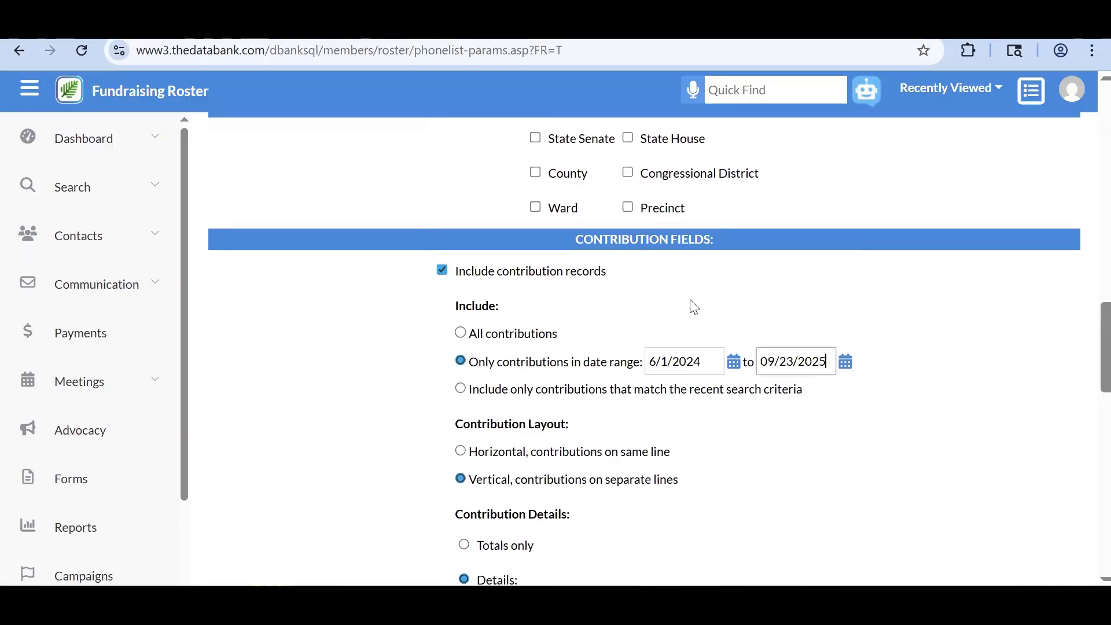
scroll(694, 307, "down", 1)
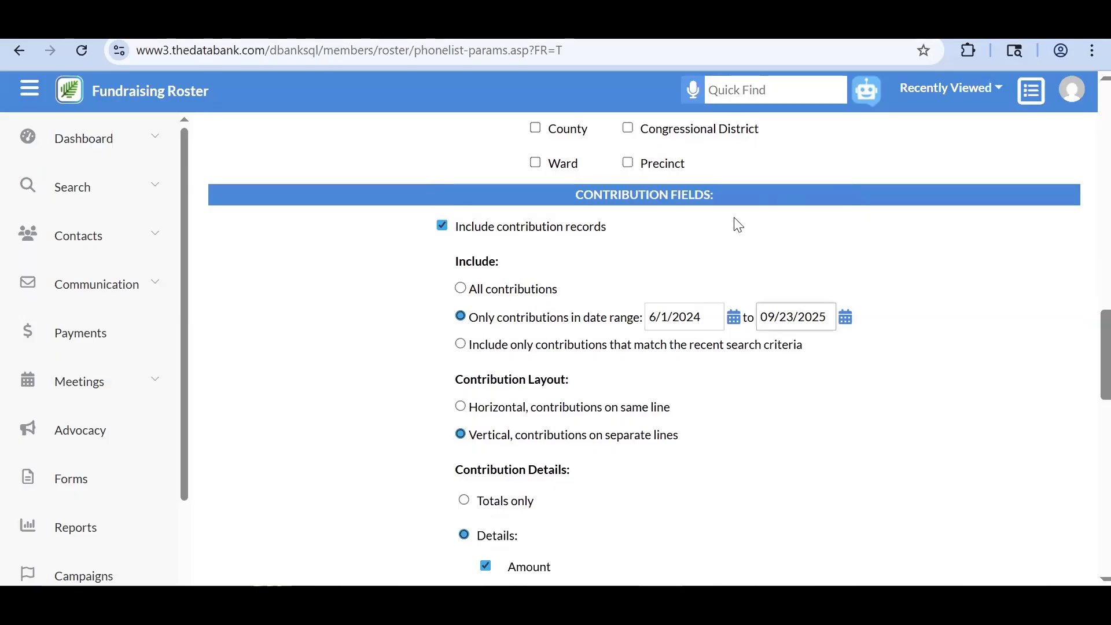
scroll(739, 216, "down", 1)
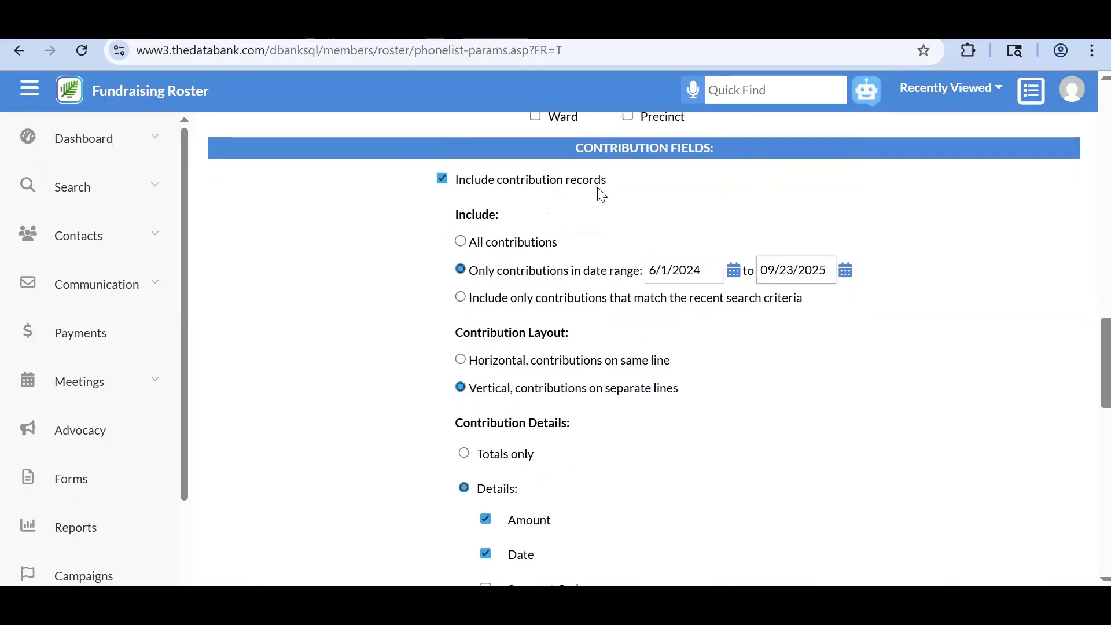
scroll(599, 193, "down", 1)
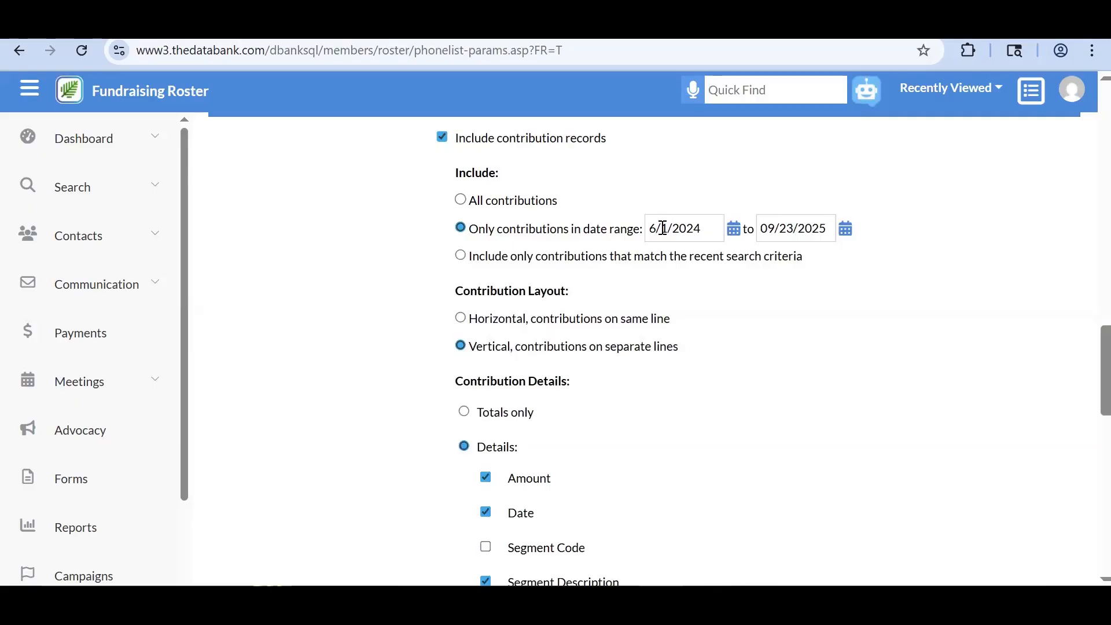
left_click(701, 228)
scroll(663, 291, "down", 1)
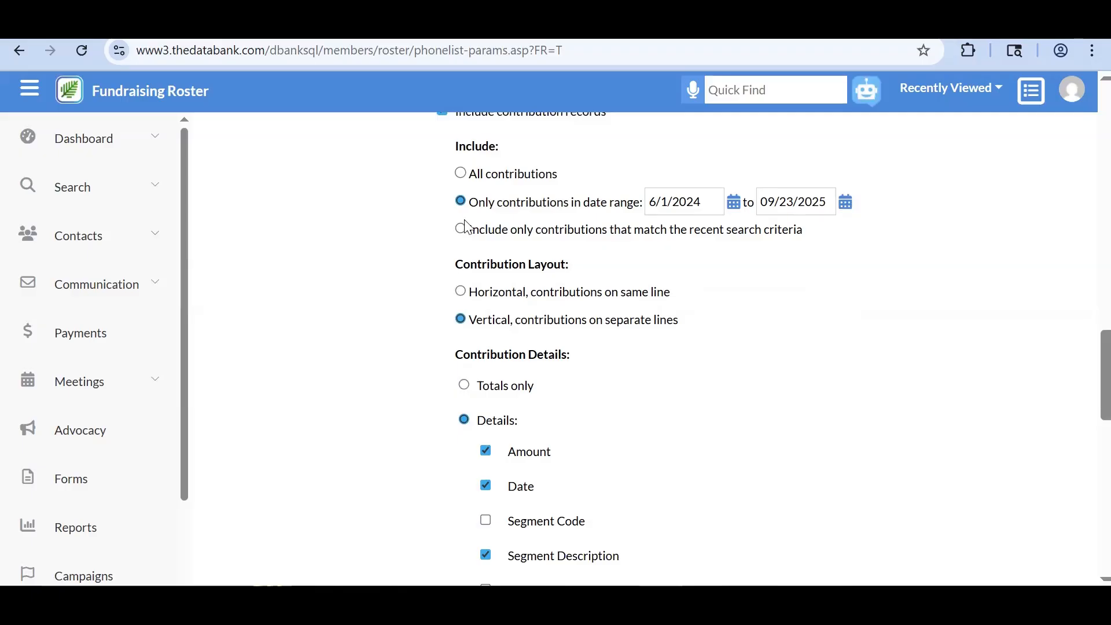
- Keep the date-range option and lay each donor's contributions horizontally on one line
left_click(460, 229)
left_click(461, 202)
scroll(458, 317, "down", 1)
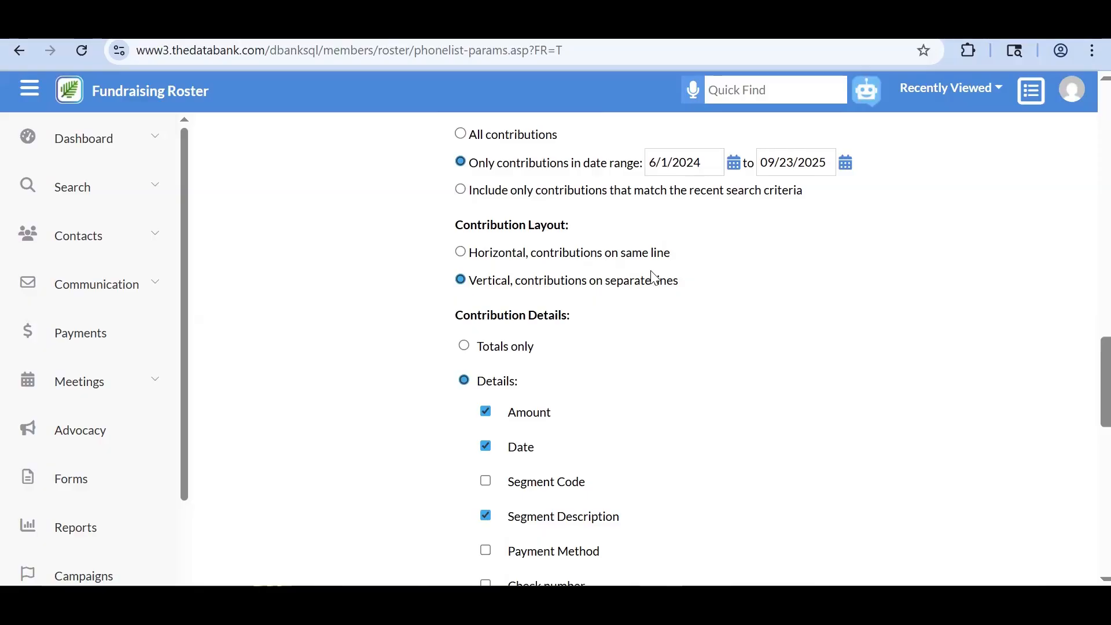
left_click(461, 253)
- Set Output Format to Screen and view the Fundraising Roster
scroll(625, 299, "down", 3)
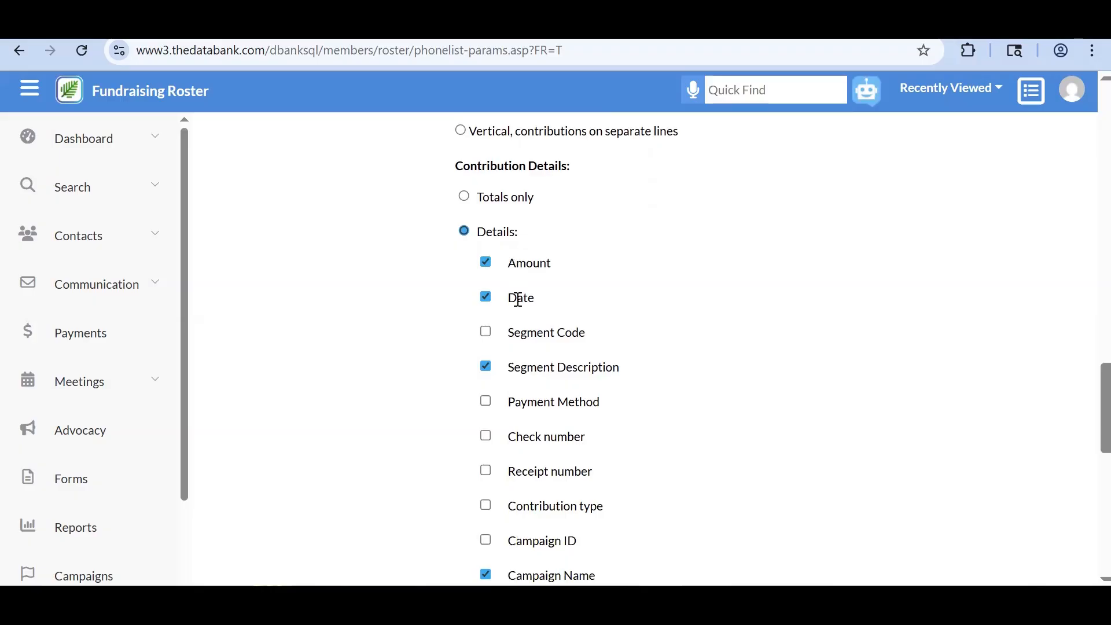
scroll(546, 368, "down", 2)
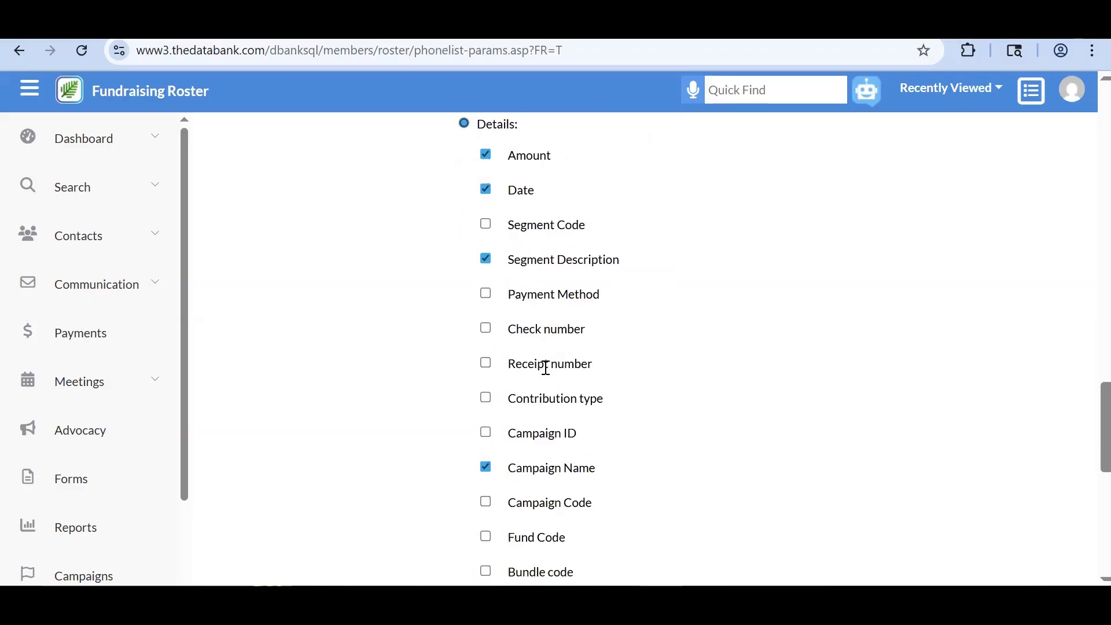
scroll(557, 428, "down", 3)
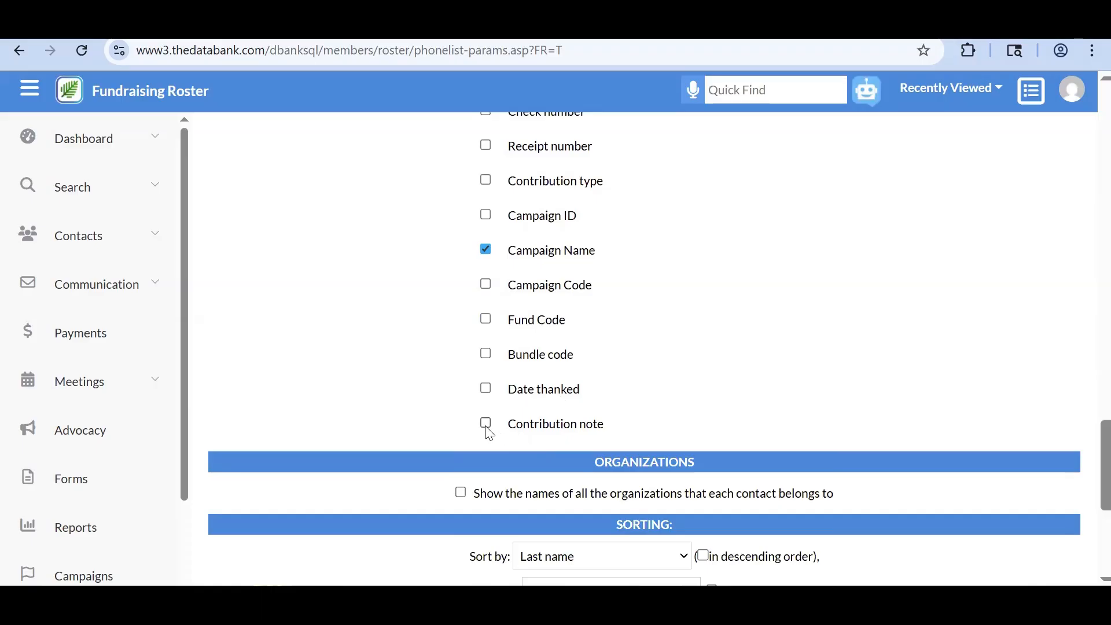
scroll(489, 434, "down", 3)
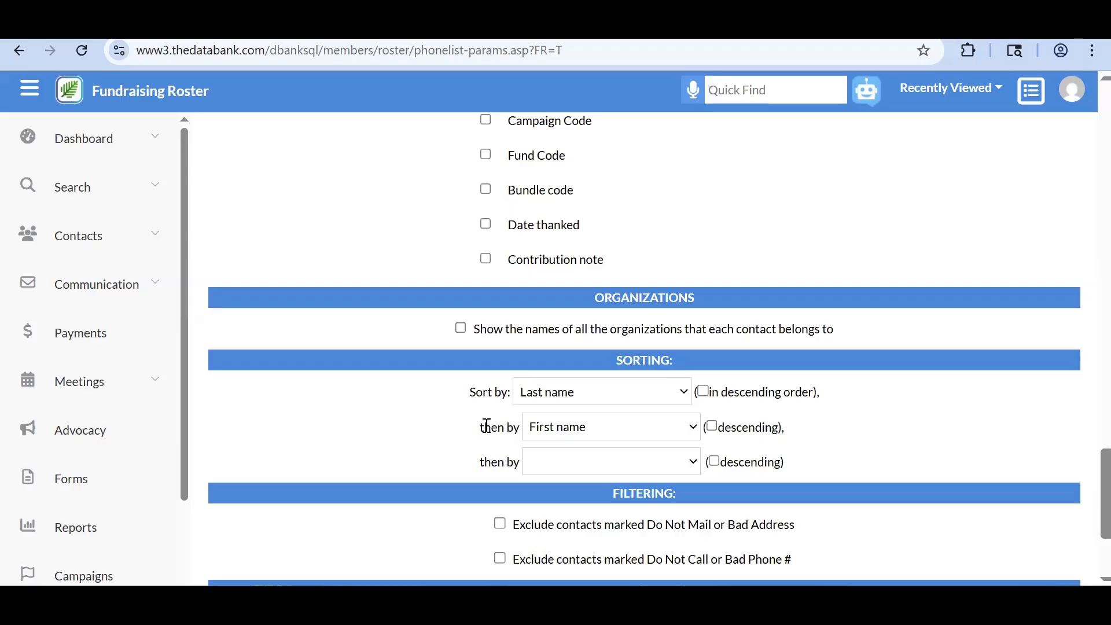
scroll(489, 433, "down", 2)
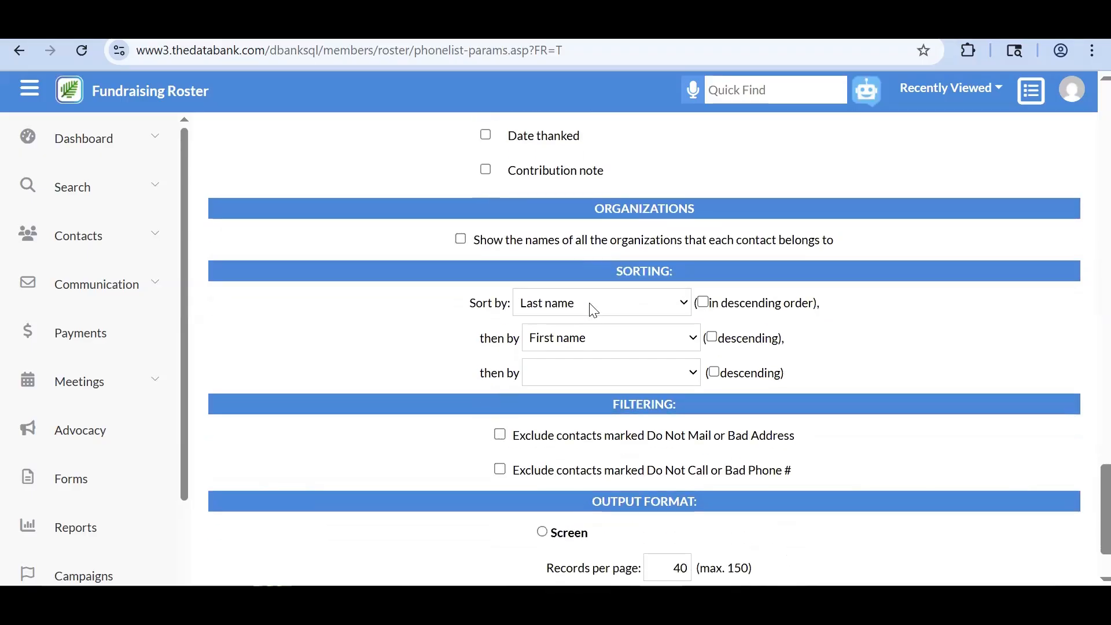
scroll(589, 310, "down", 2)
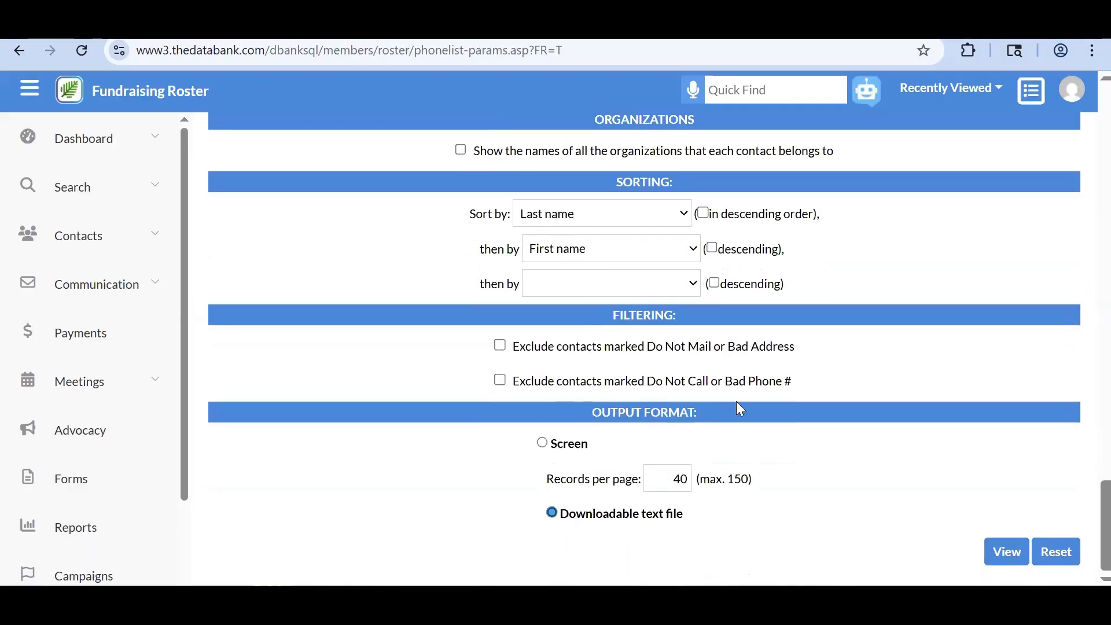
left_click(543, 444)
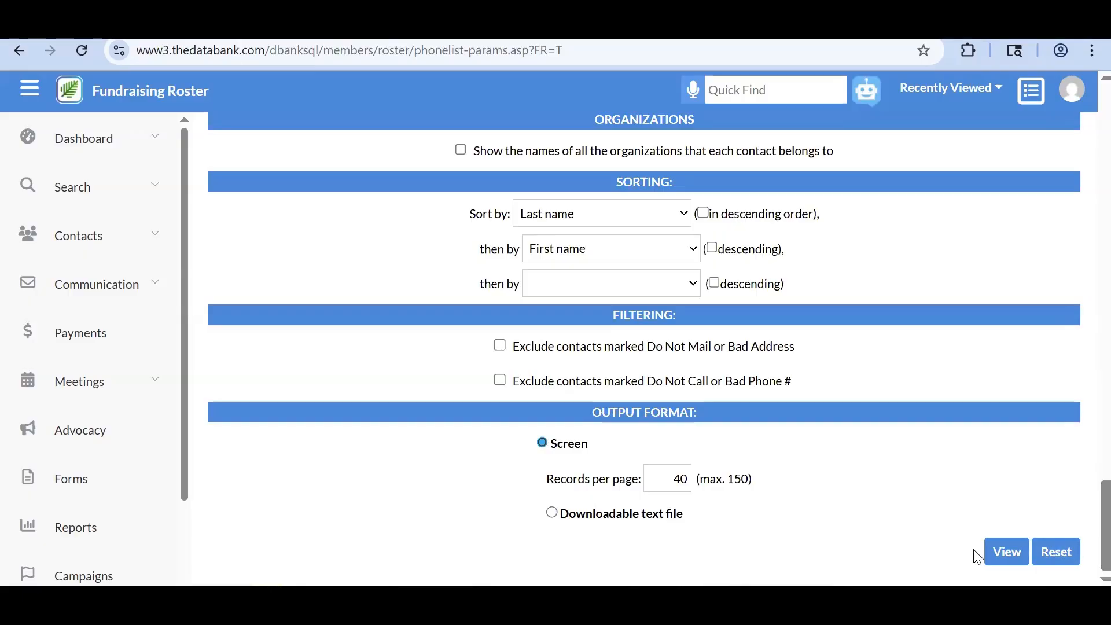
left_click(1002, 553)
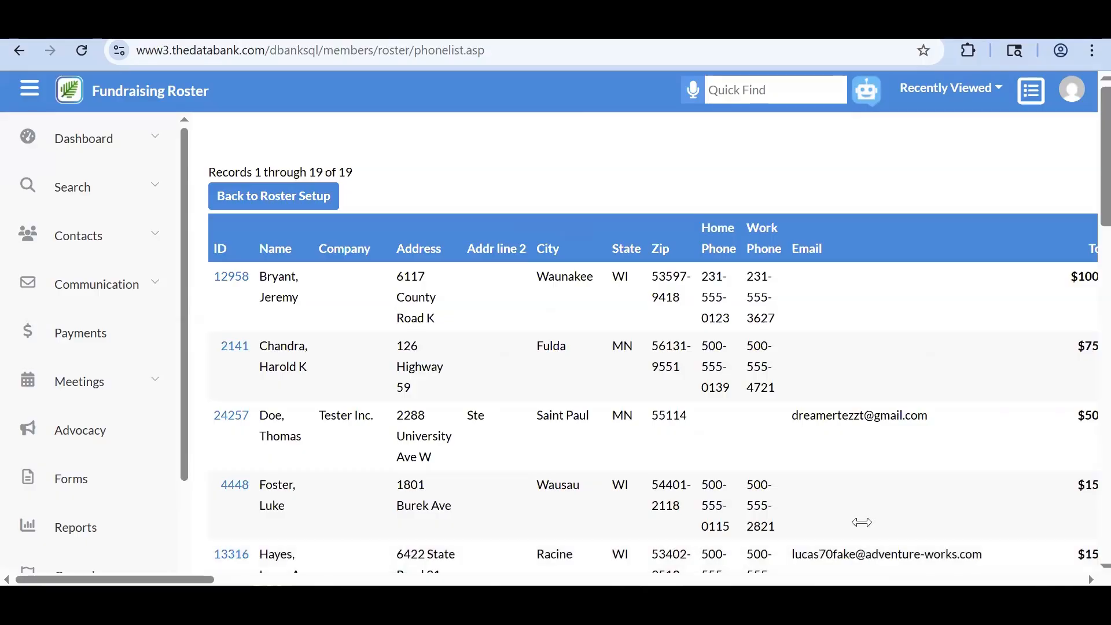
- Browse the 19-record roster's contribution dates, amounts and campaigns, then return to Search Results
scroll(862, 521, "right", 3)
scroll(861, 521, "right", 10)
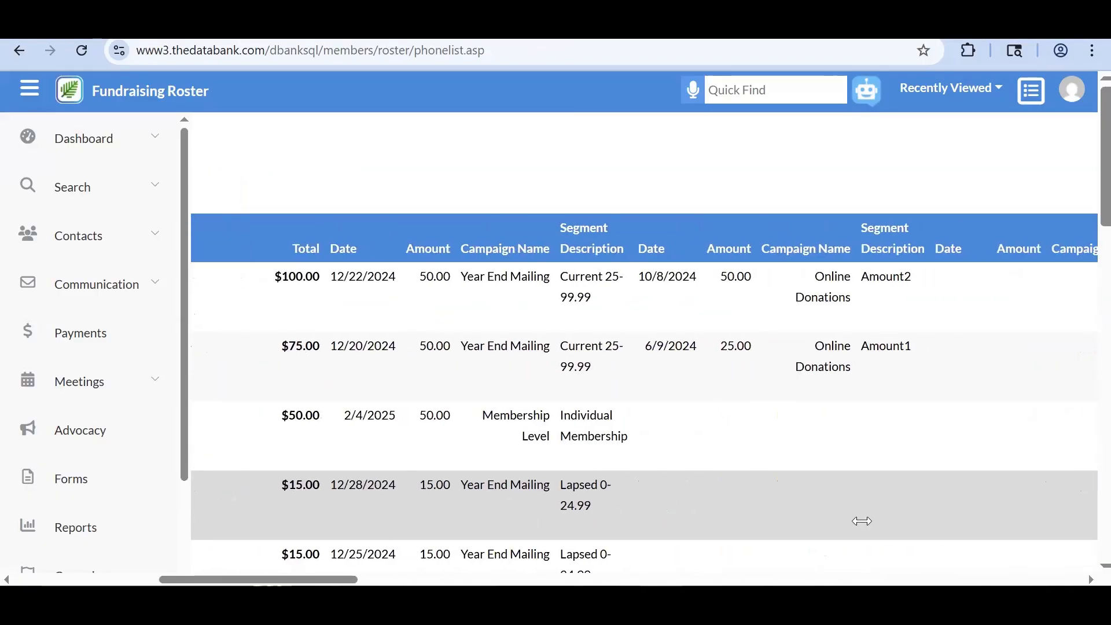
scroll(861, 520, "left", 3)
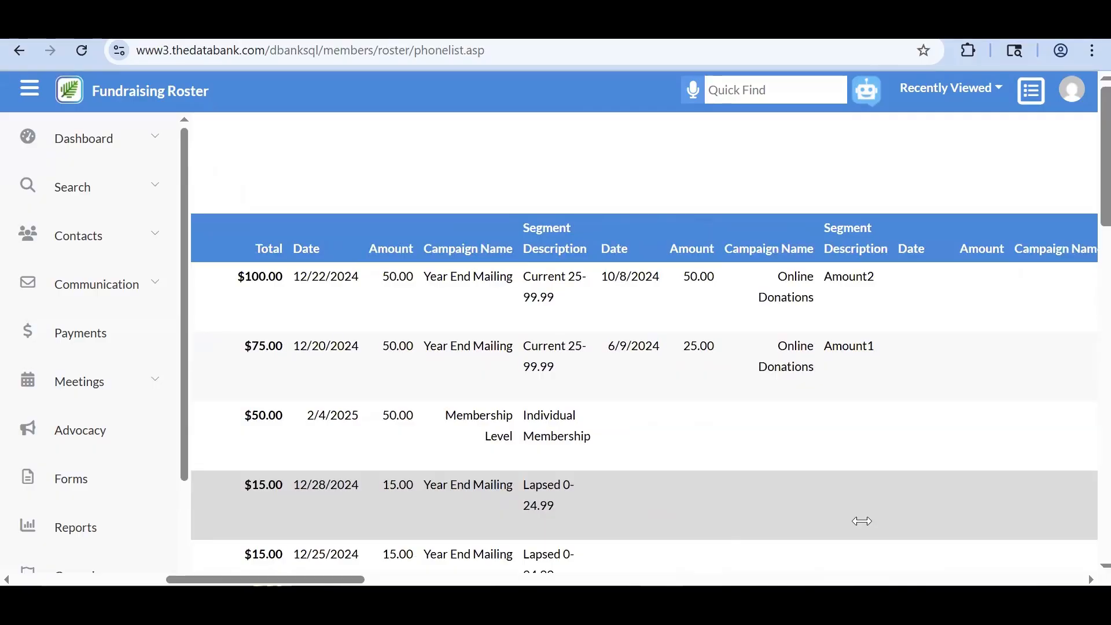
scroll(862, 520, "right", 15)
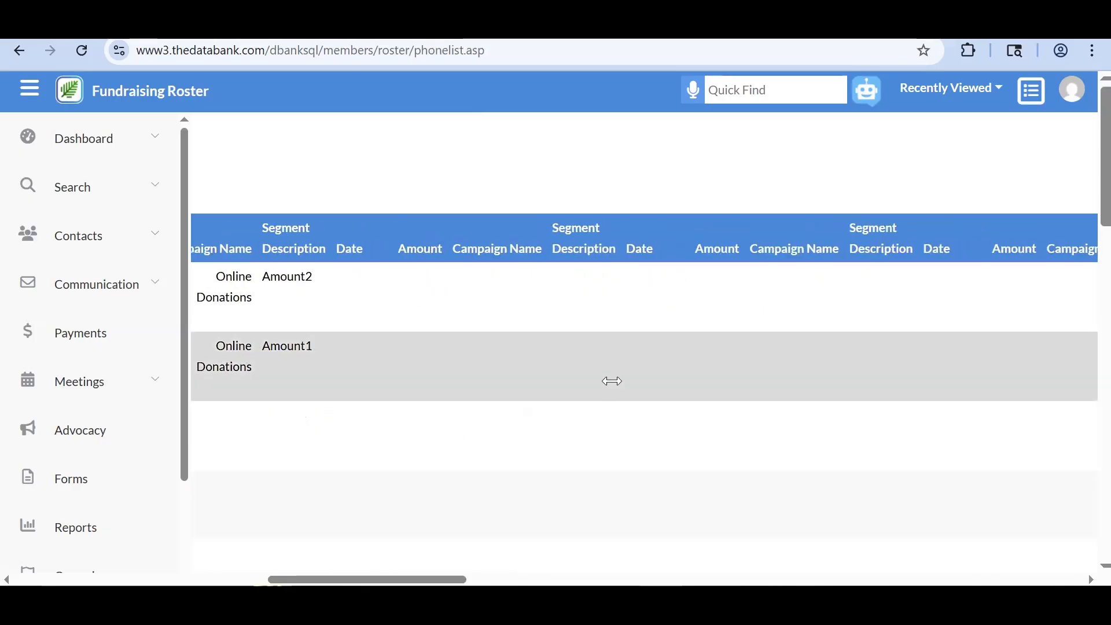
scroll(612, 344, "down", 1)
scroll(612, 345, "right", 1)
scroll(614, 347, "left", 5)
scroll(613, 347, "down", 1)
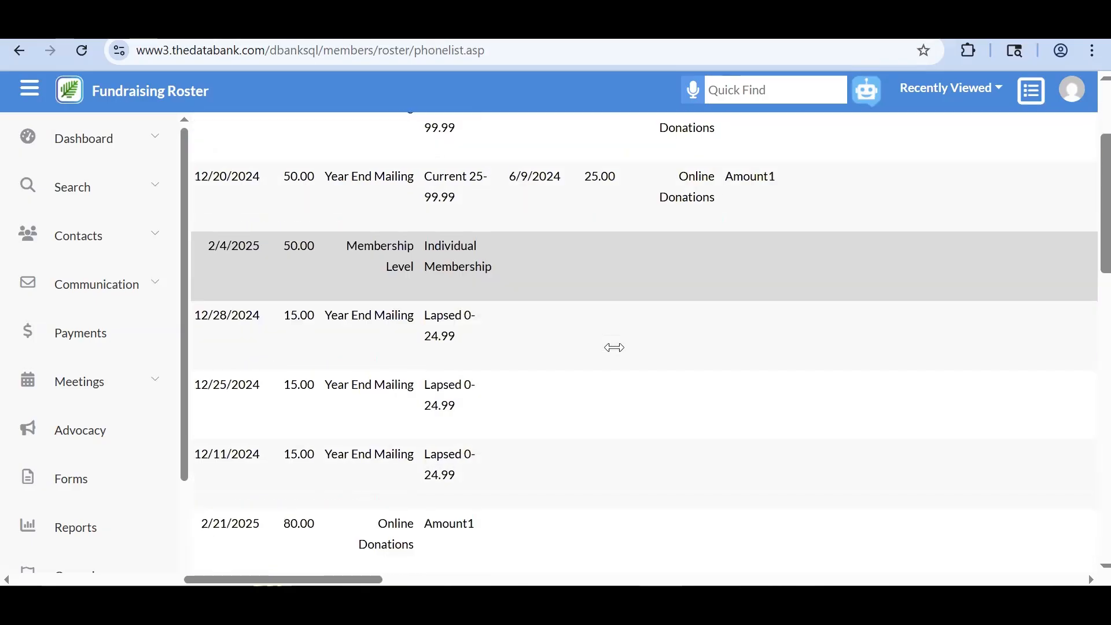
scroll(775, 246, "left", 6)
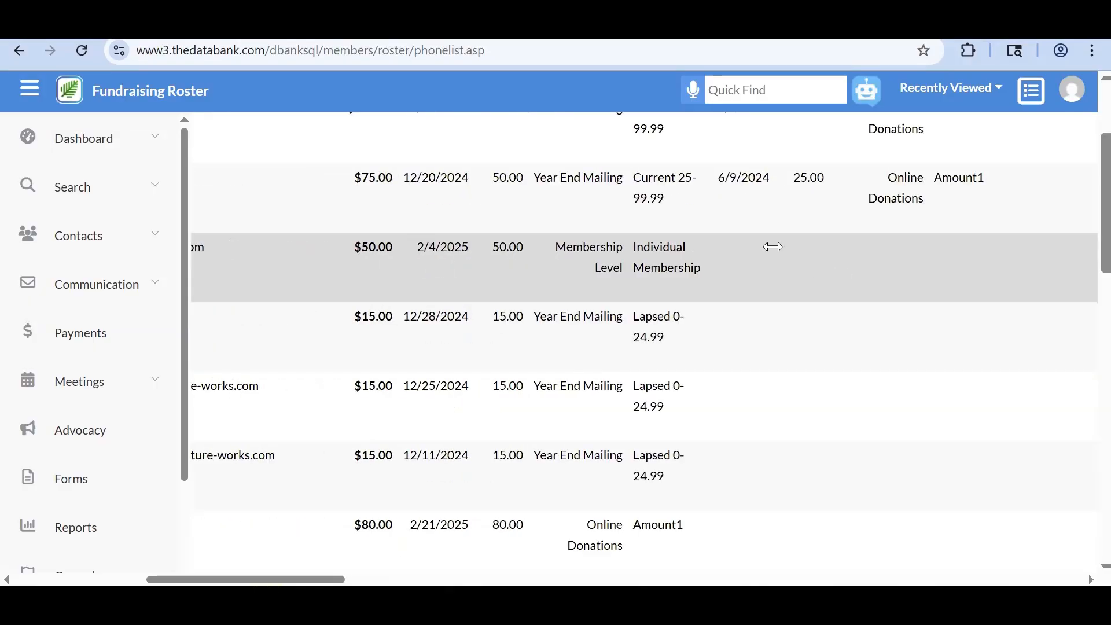
scroll(772, 246, "down", 6)
scroll(811, 342, "down", 1)
scroll(811, 338, "right", 12)
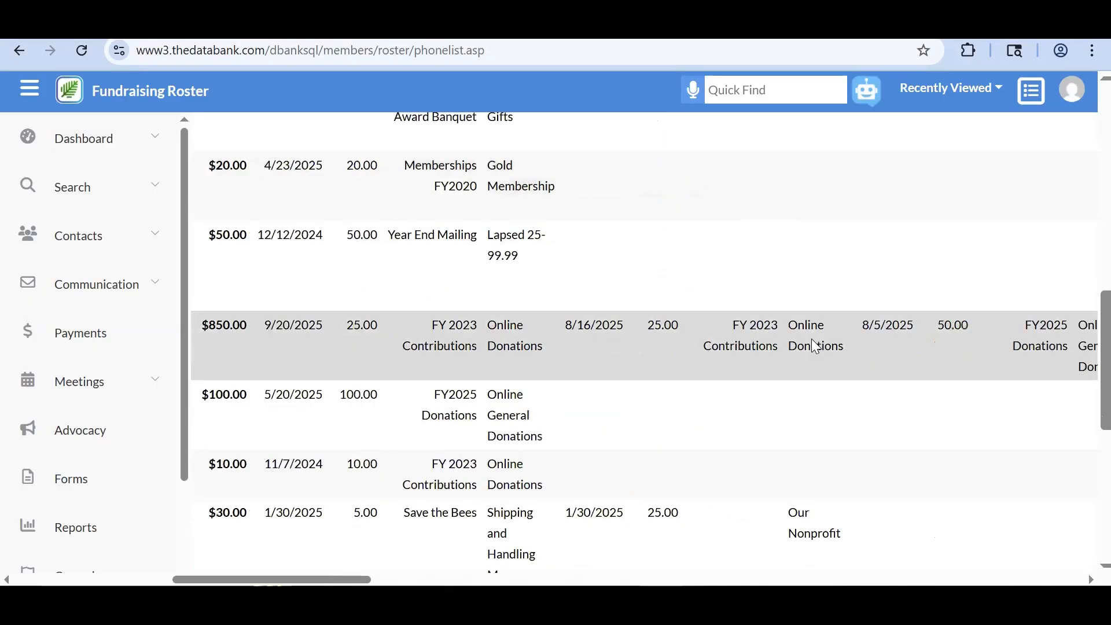
scroll(1027, 370, "right", 9)
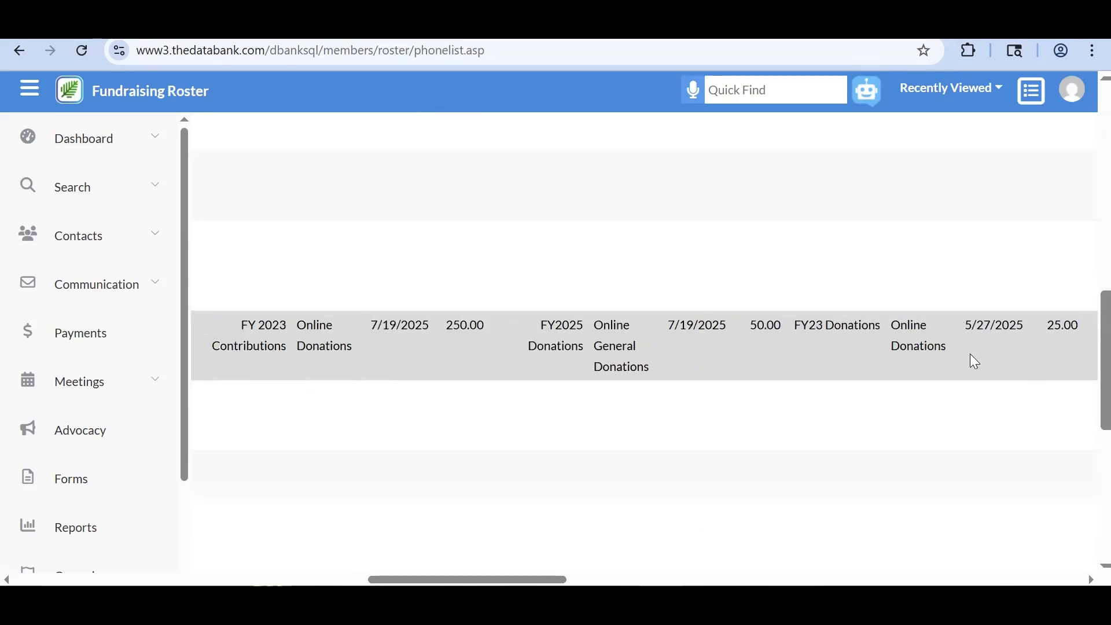
scroll(813, 342, "left", 20)
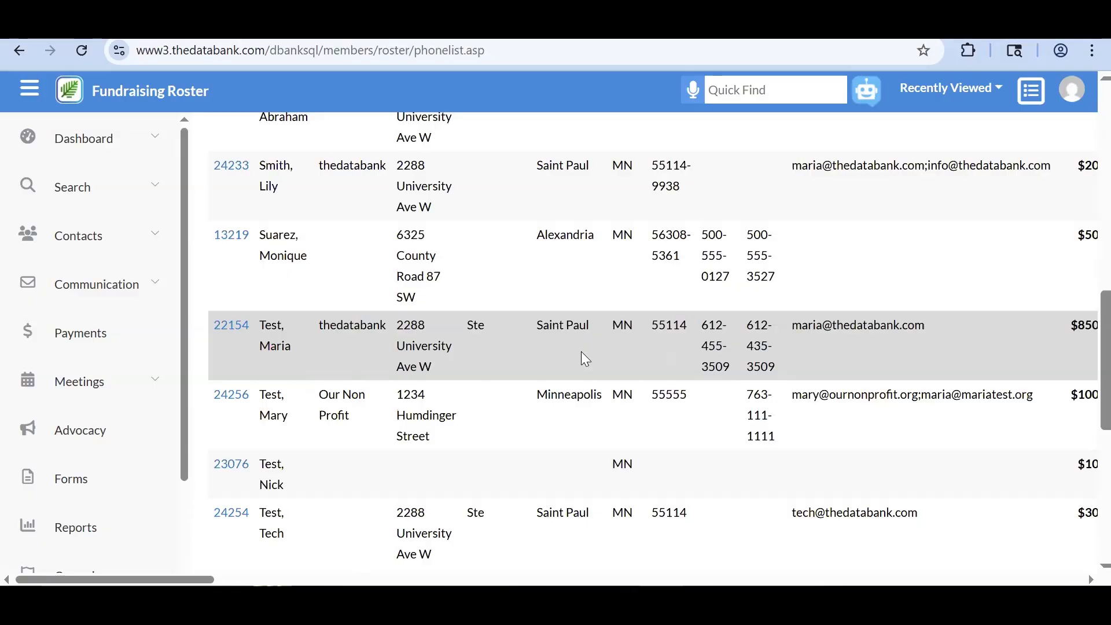
key("alt+Left")
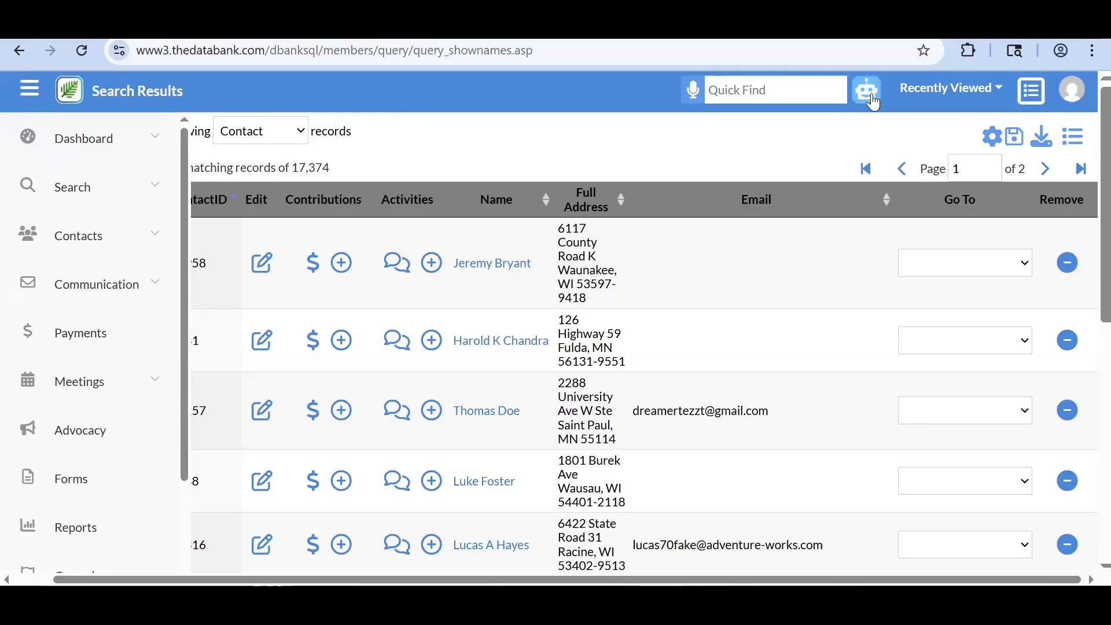
left_click(81, 188)
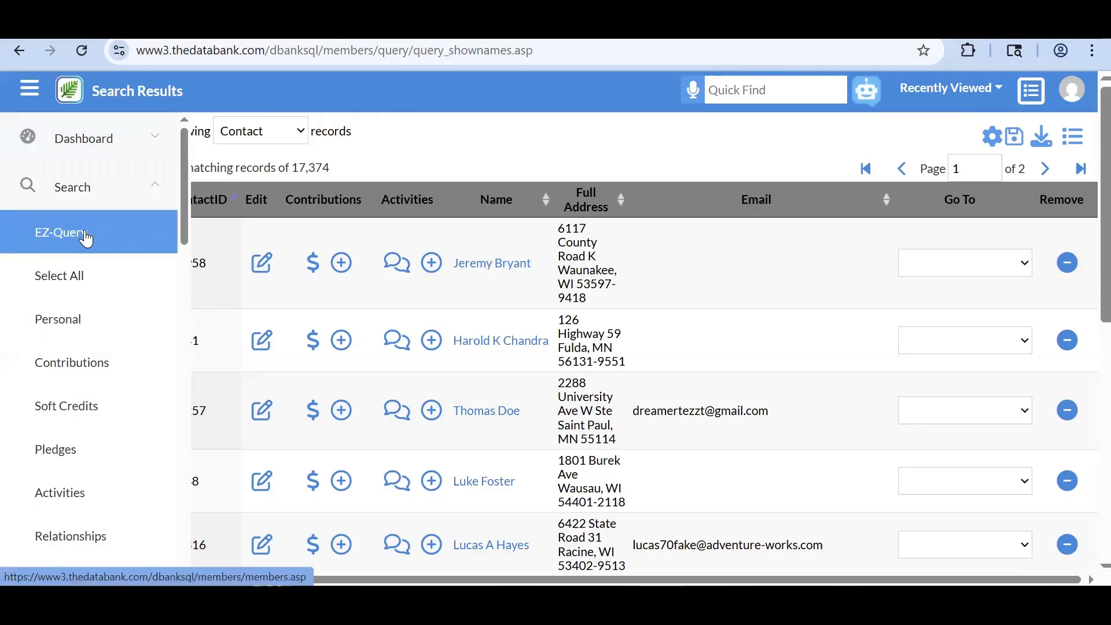
left_click(148, 208)
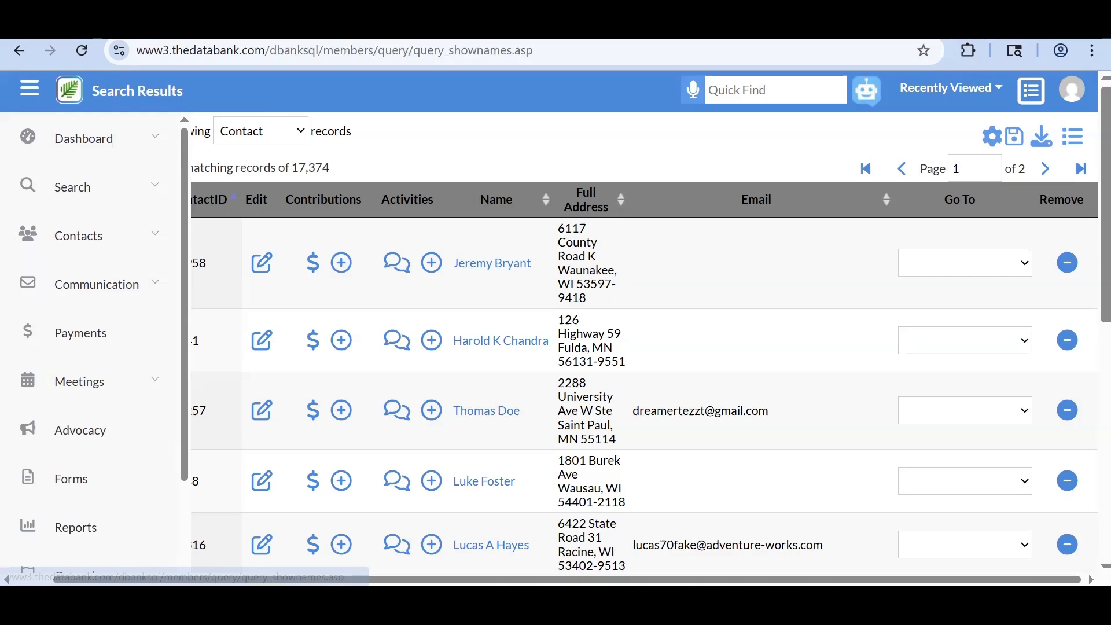
left_click(1043, 143)
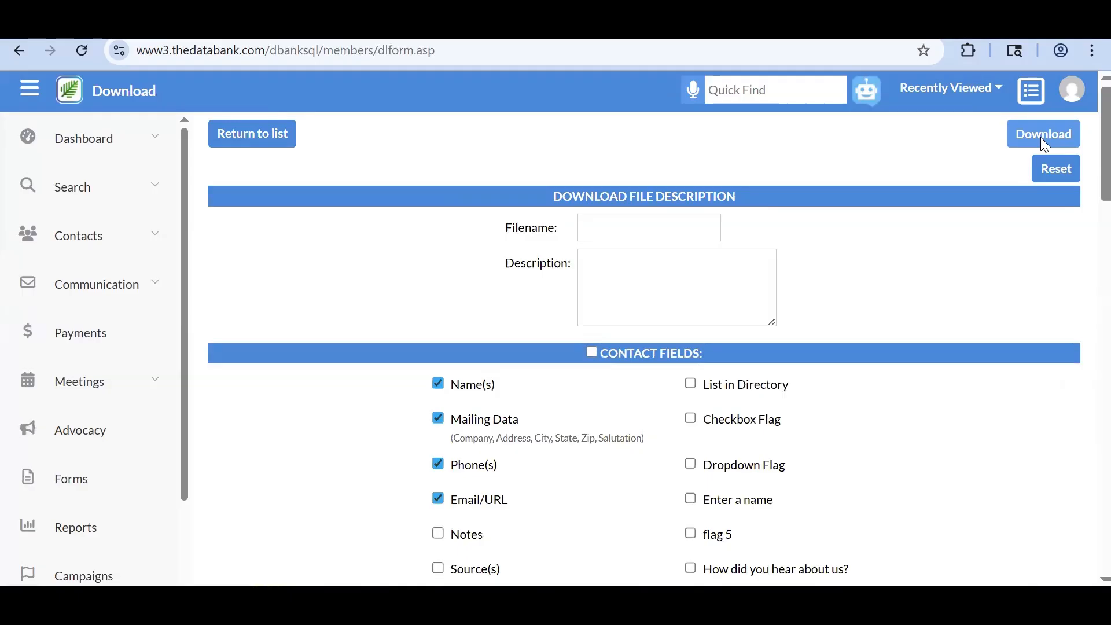
scroll(975, 415, "down", 3)
scroll(983, 376, "down", 3)
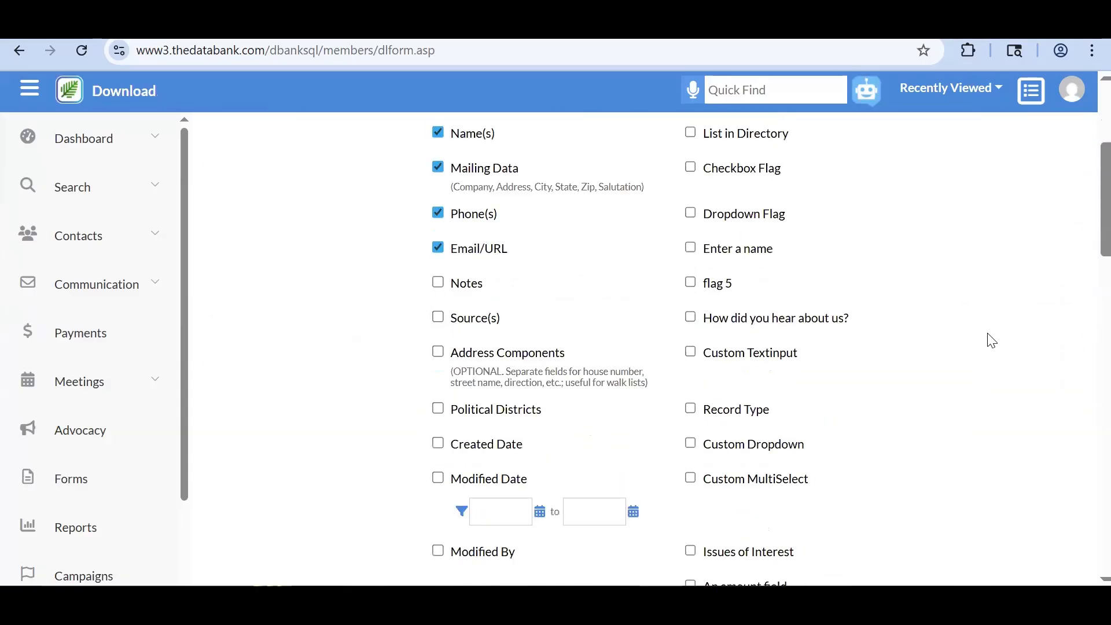
scroll(991, 342, "down", 15)
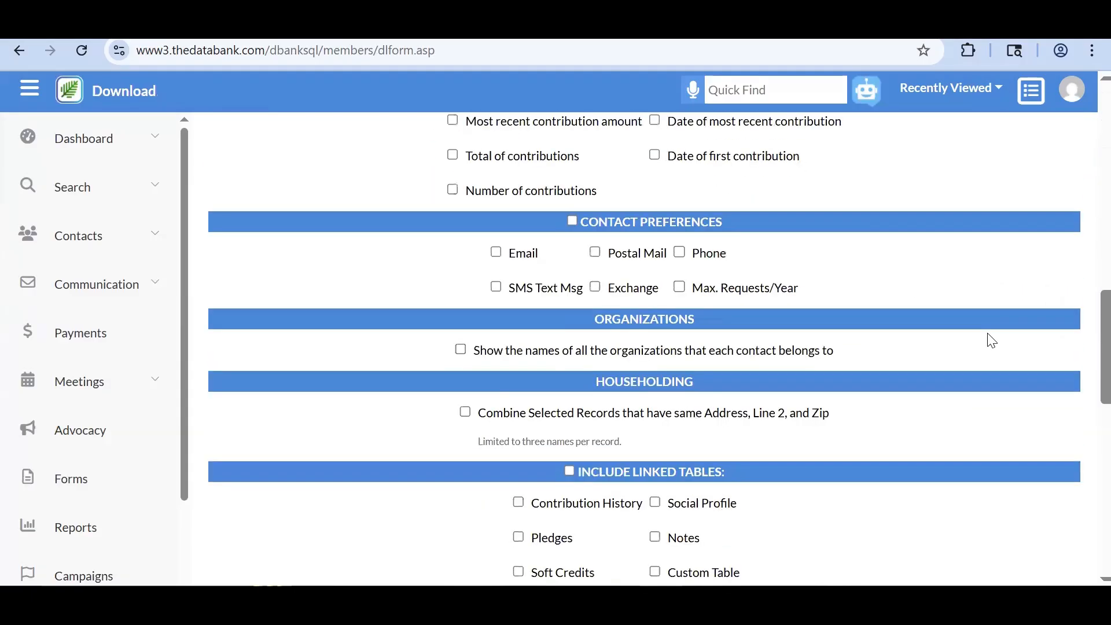
scroll(991, 341, "down", 2)
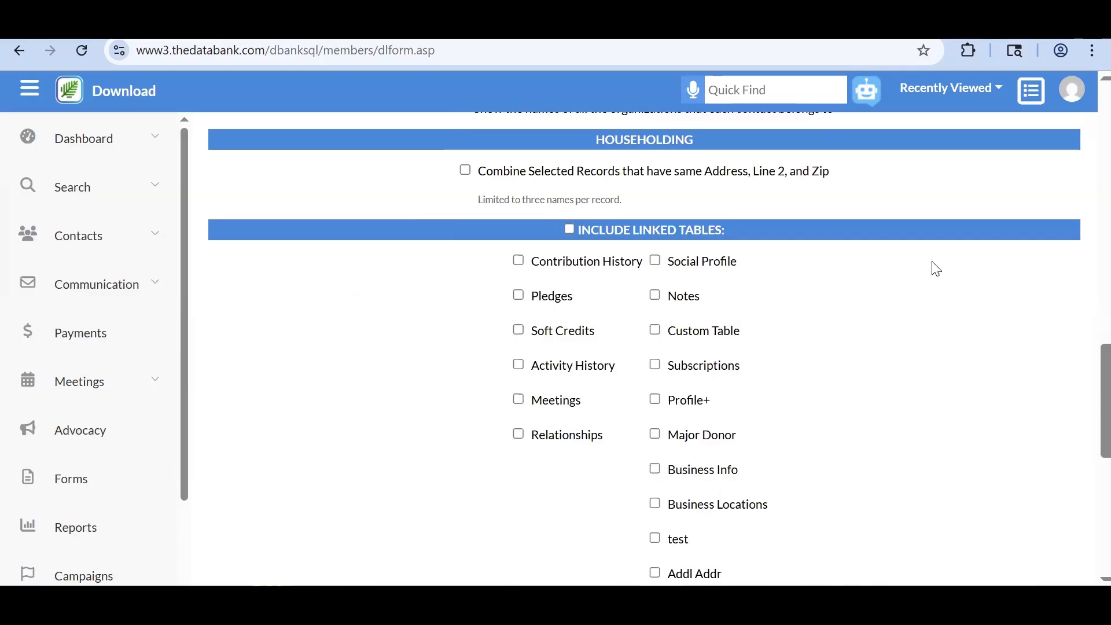
left_click(1019, 105)
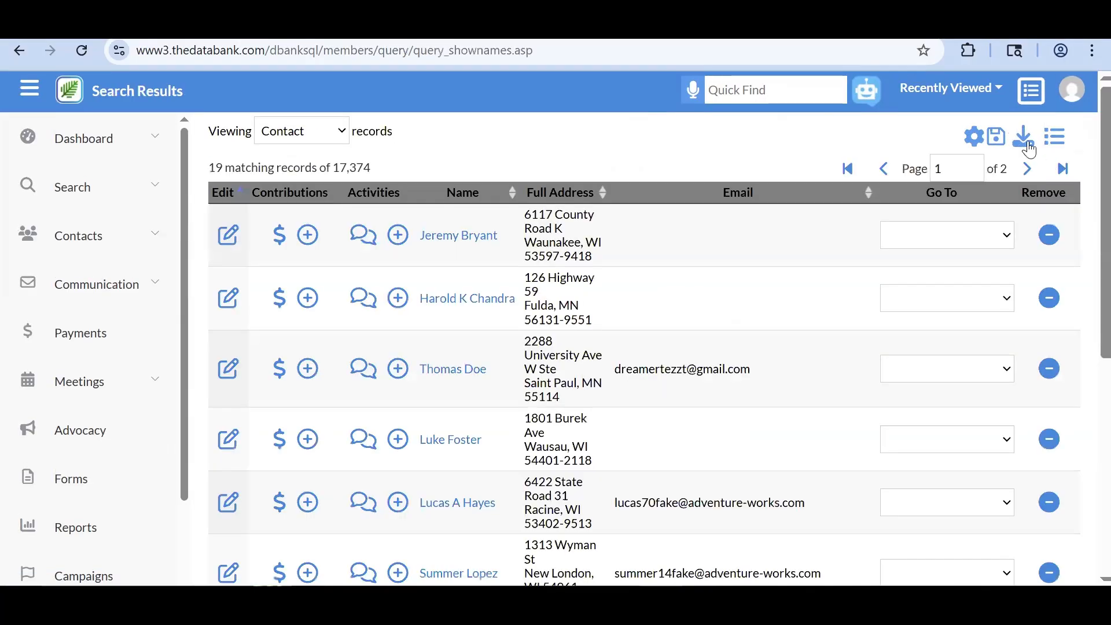
- Open the Download form for the 19 contacts and scroll to Include Linked Tables
left_click(1025, 139)
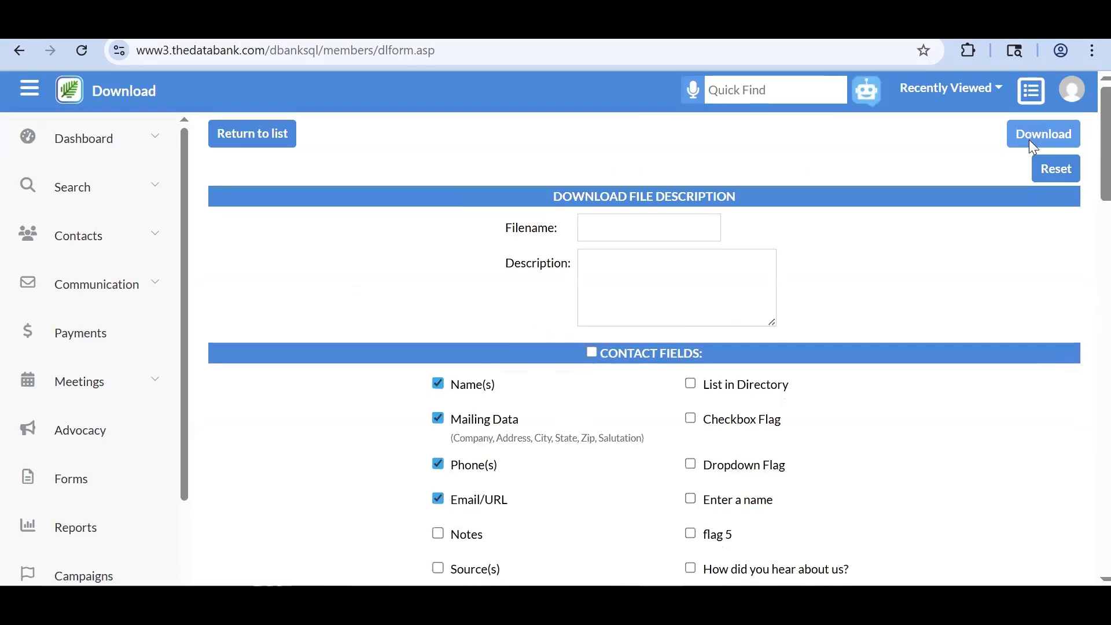
scroll(995, 256, "down", 3)
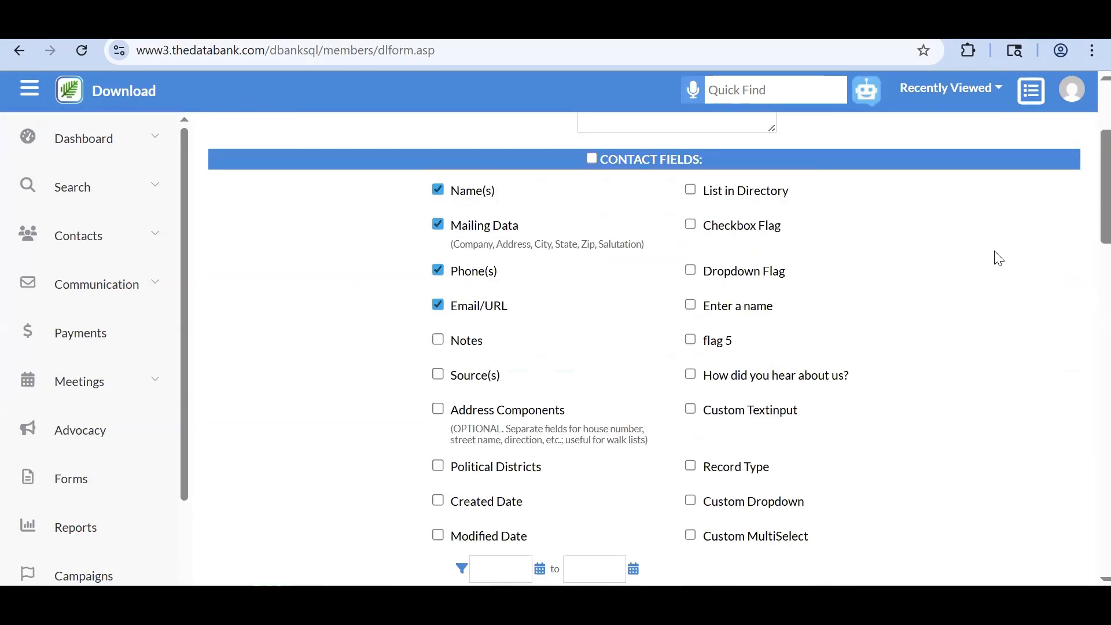
scroll(997, 258, "down", 10)
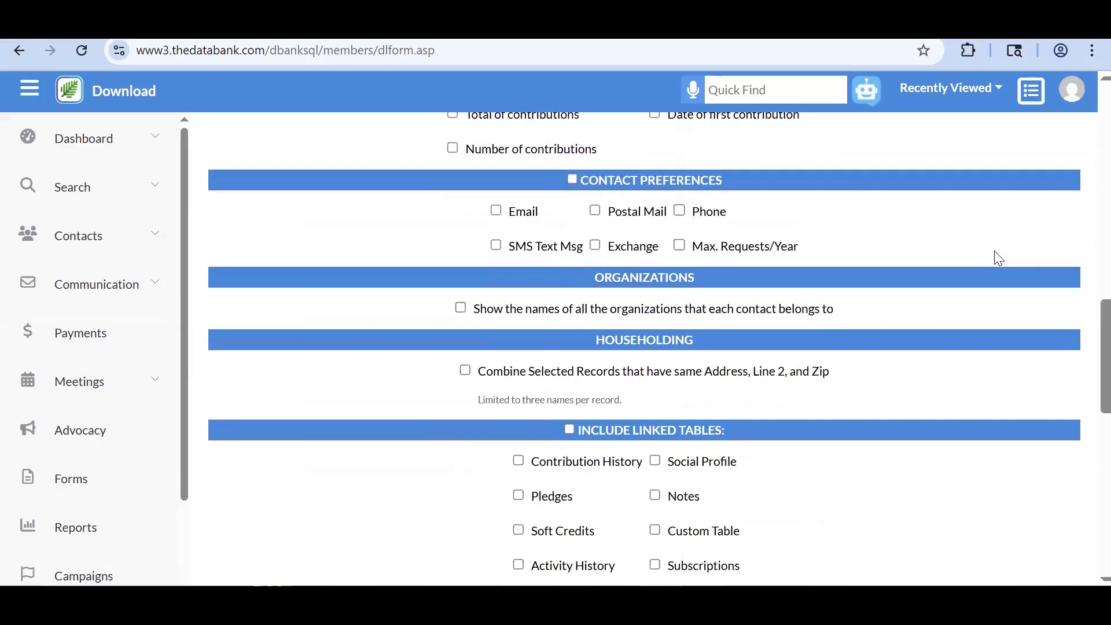
scroll(996, 256, "down", 5)
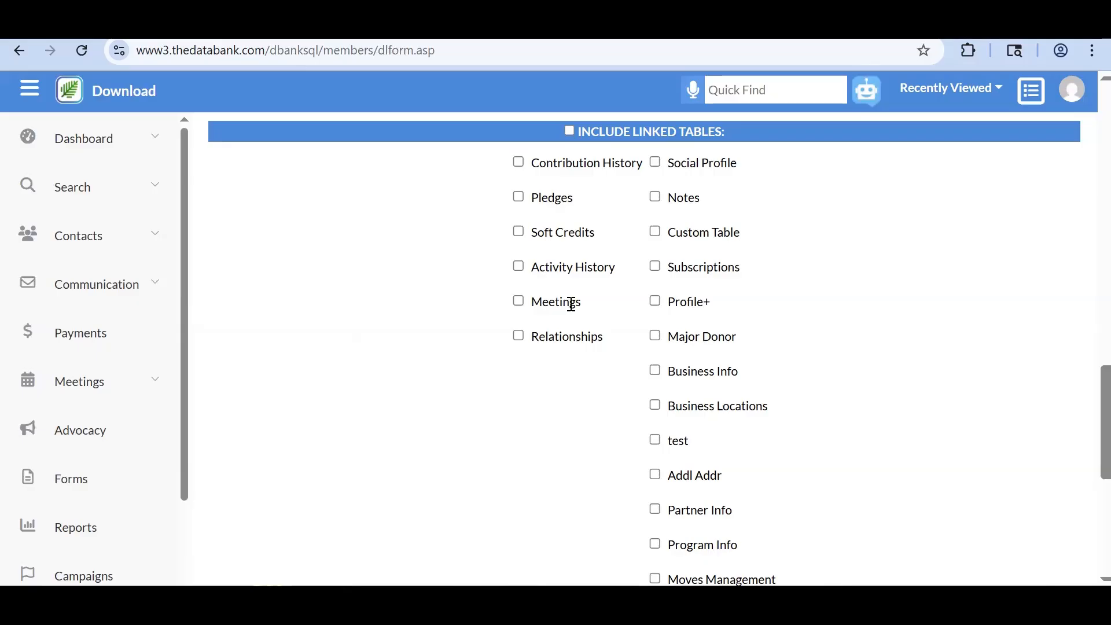
scroll(154, 411, "down", 3)
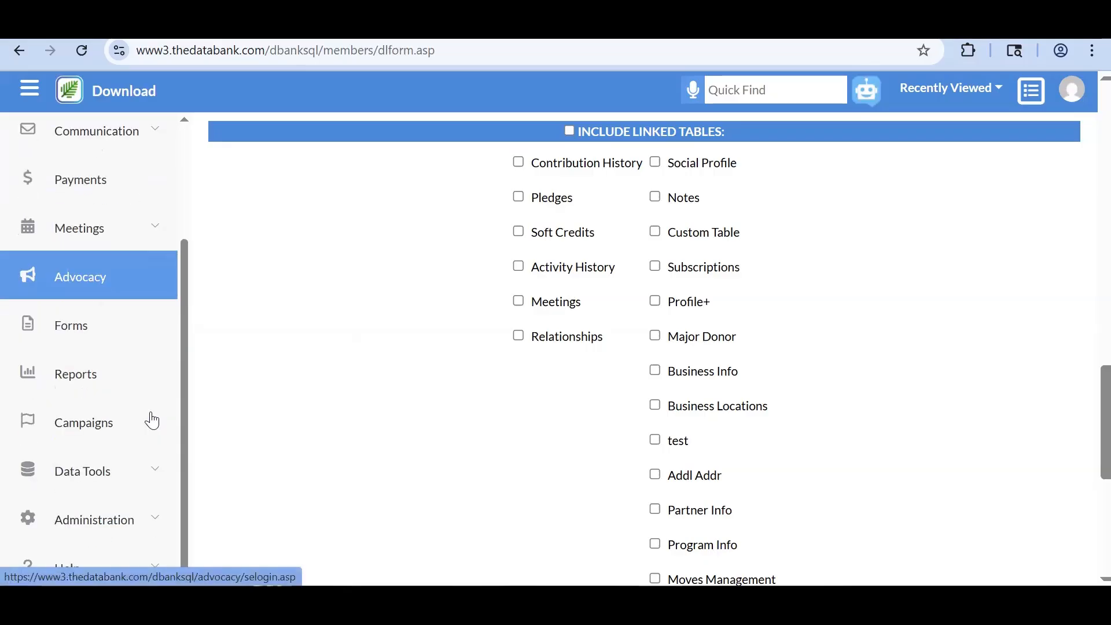